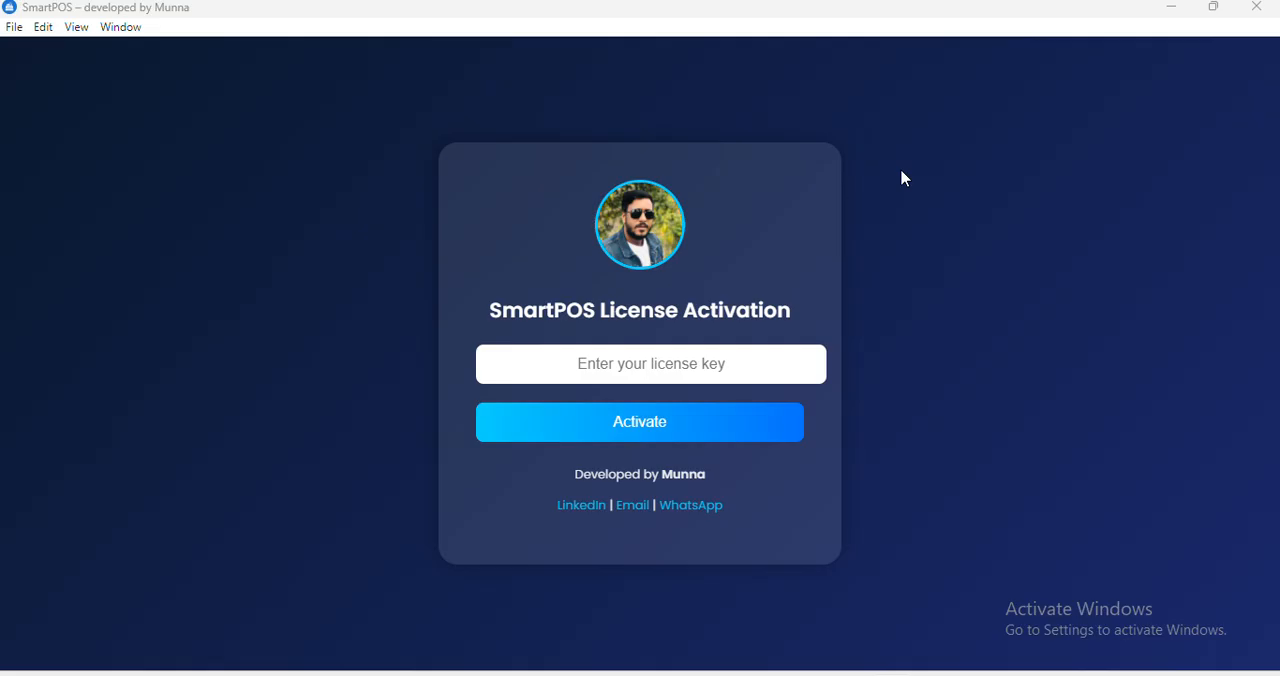
# Paste the license key into the license activation form and activate the program.
pyautogui.click(666, 365)
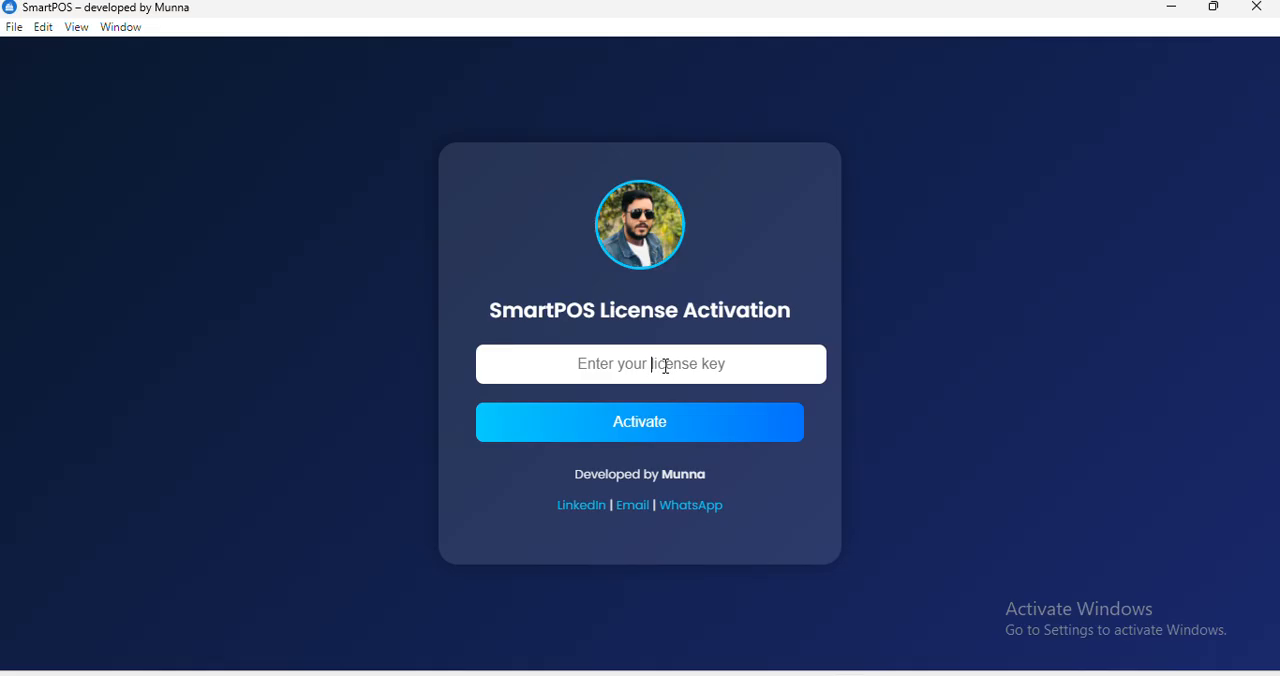
pyautogui.hotkey('ctrl', 'v')
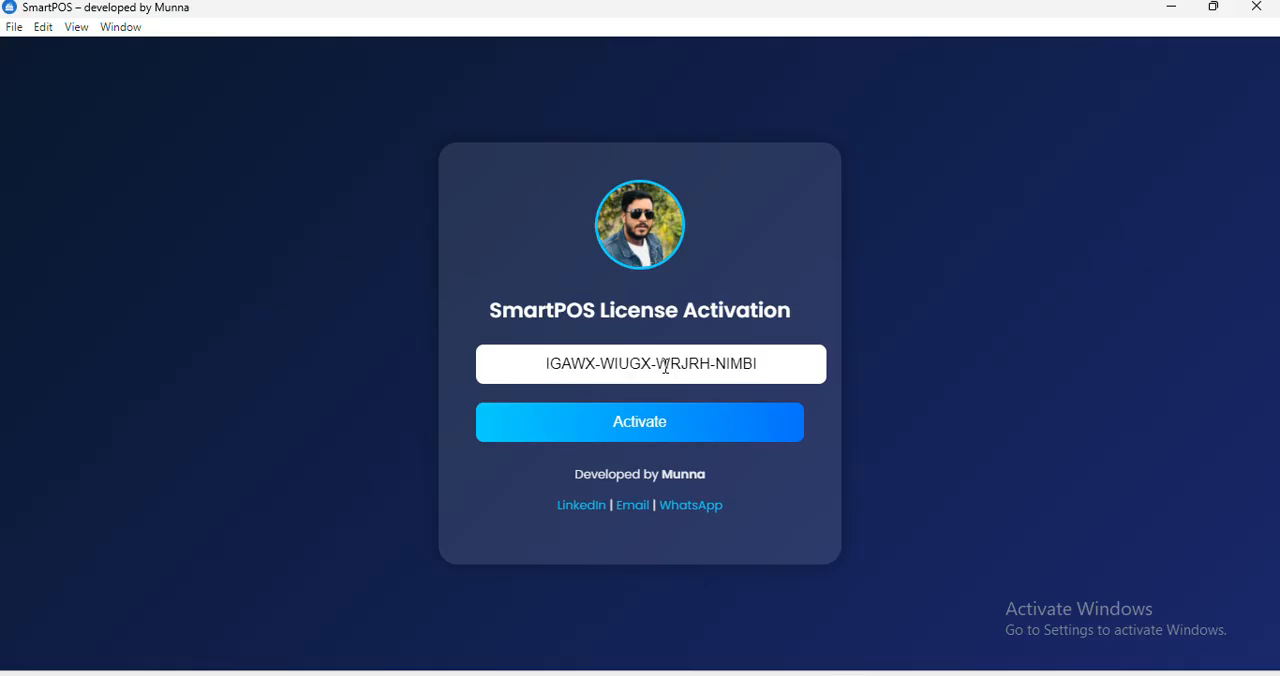
pyautogui.click(659, 428)
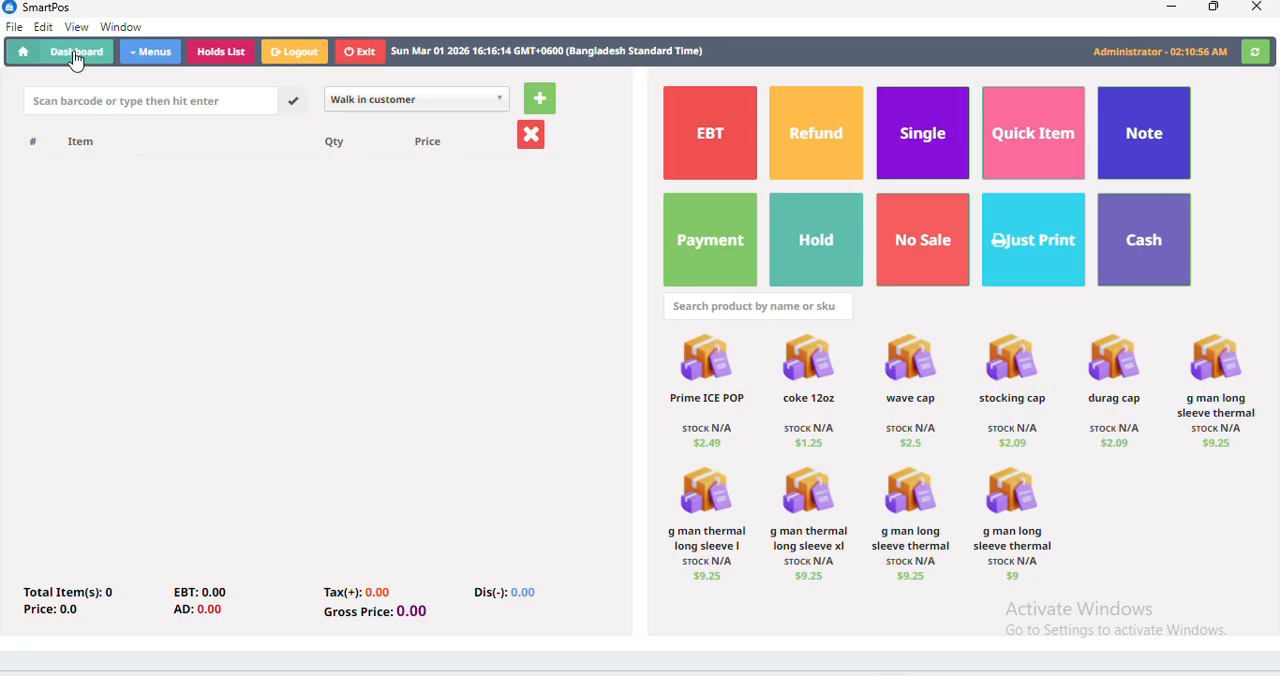
# Look over the available management menus and the list of held orders, closing each one.
pyautogui.click(149, 58)
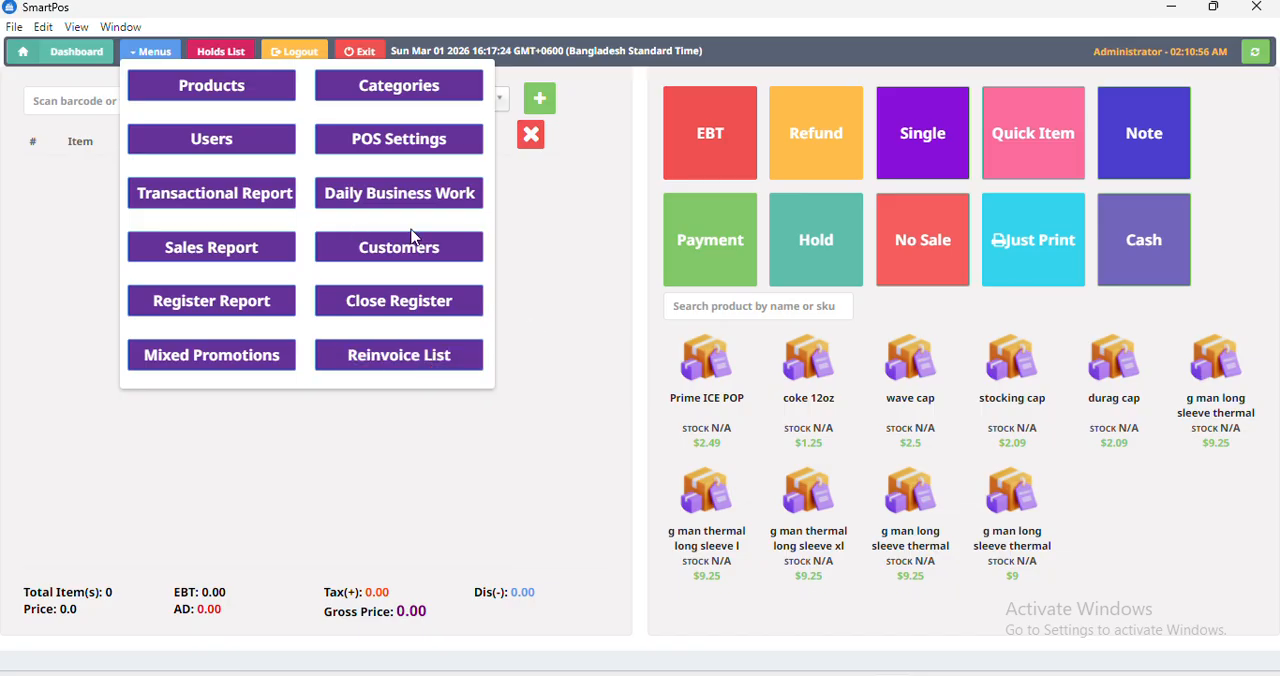
pyautogui.click(570, 271)
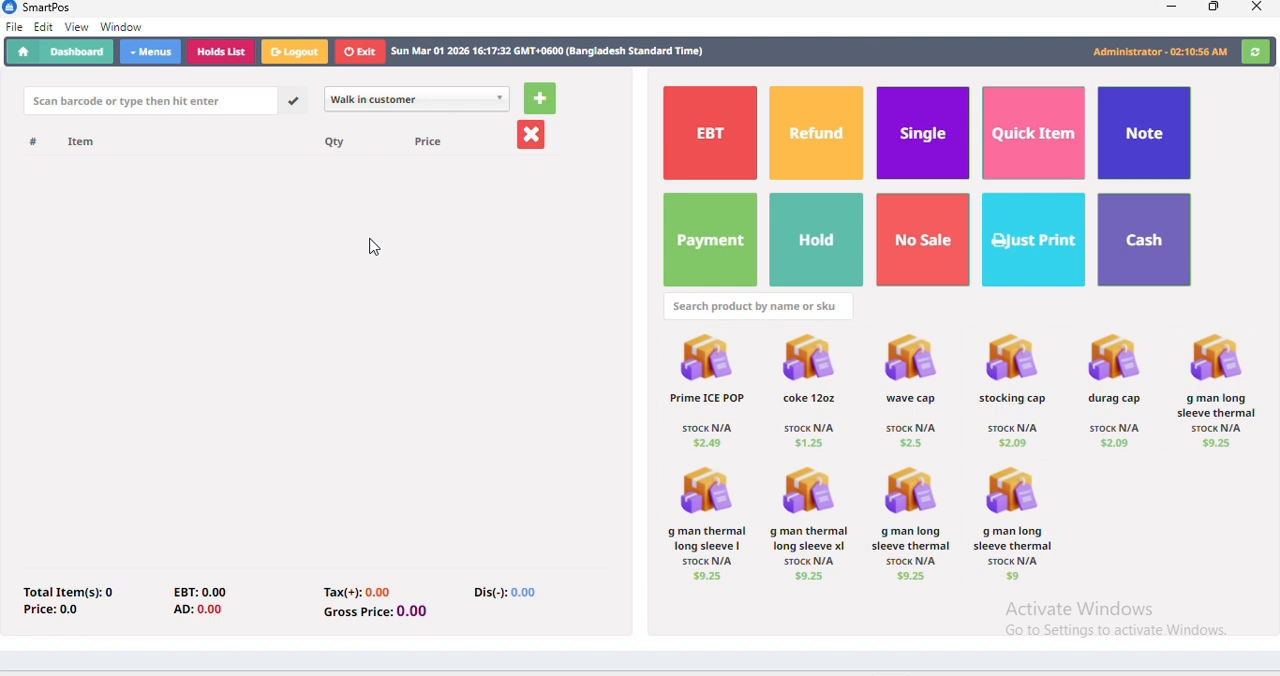
pyautogui.click(234, 52)
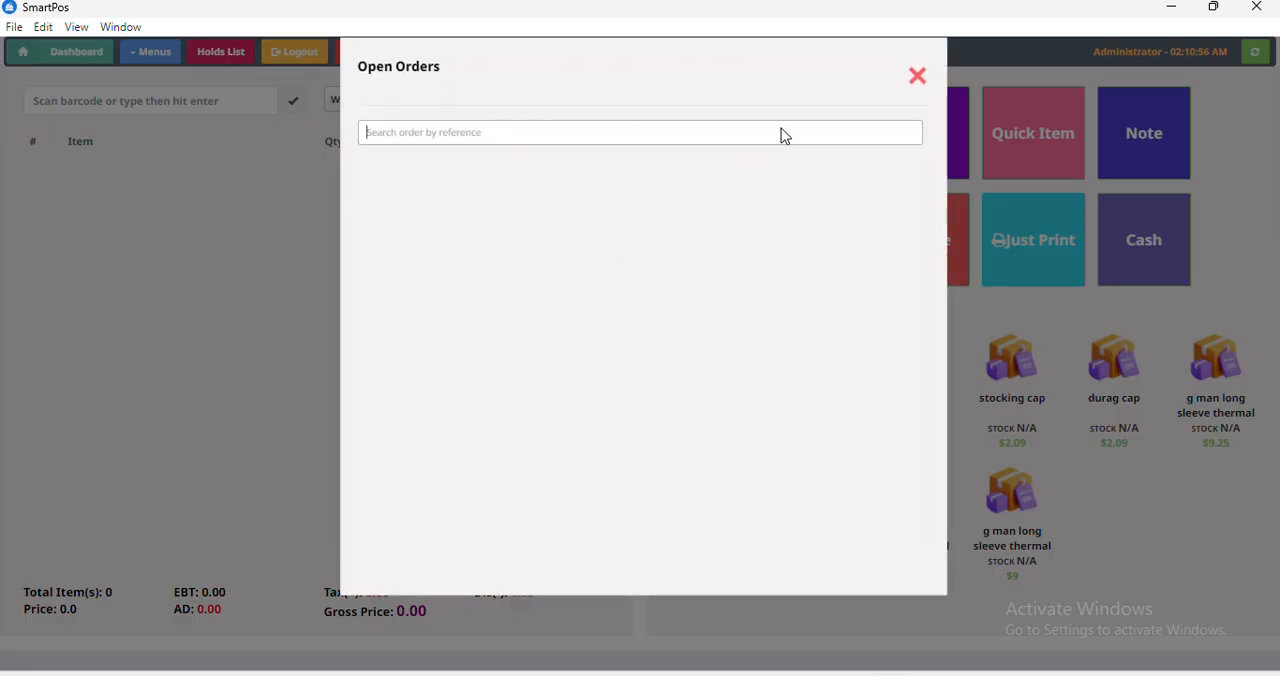
pyautogui.click(918, 77)
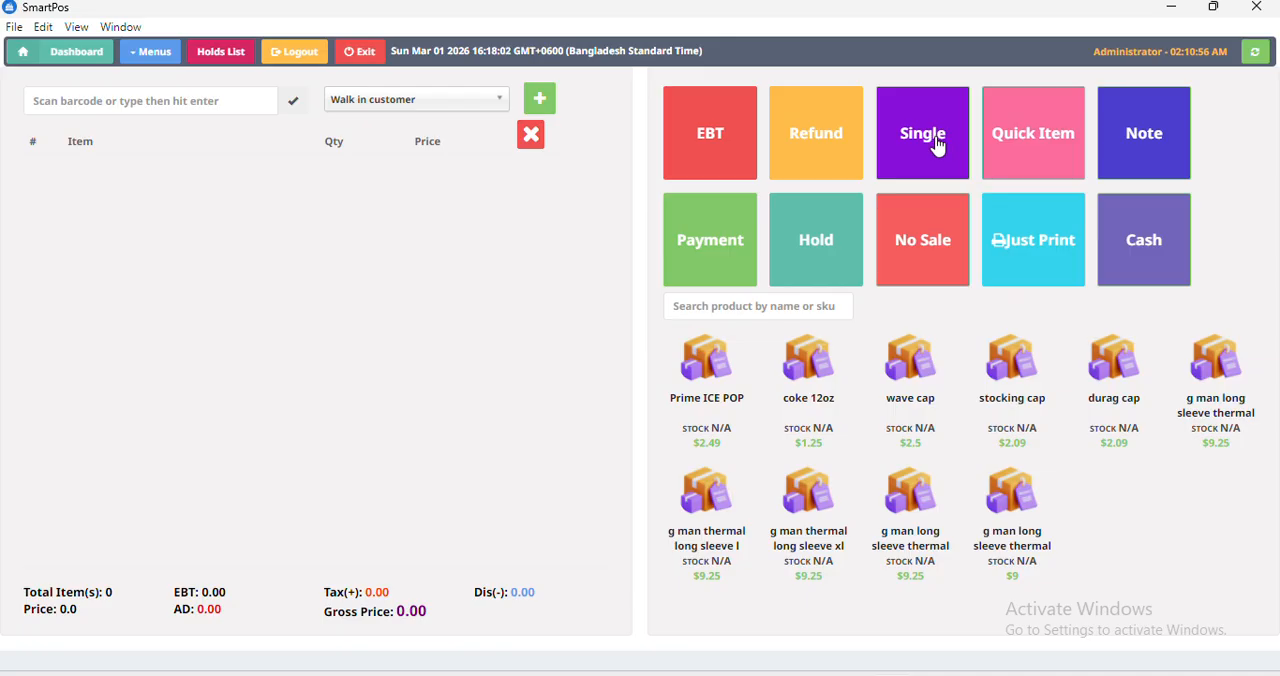
# Add a quick item of type ENERGY DRINK priced at $10.00 to the cart.
pyautogui.click(1034, 160)
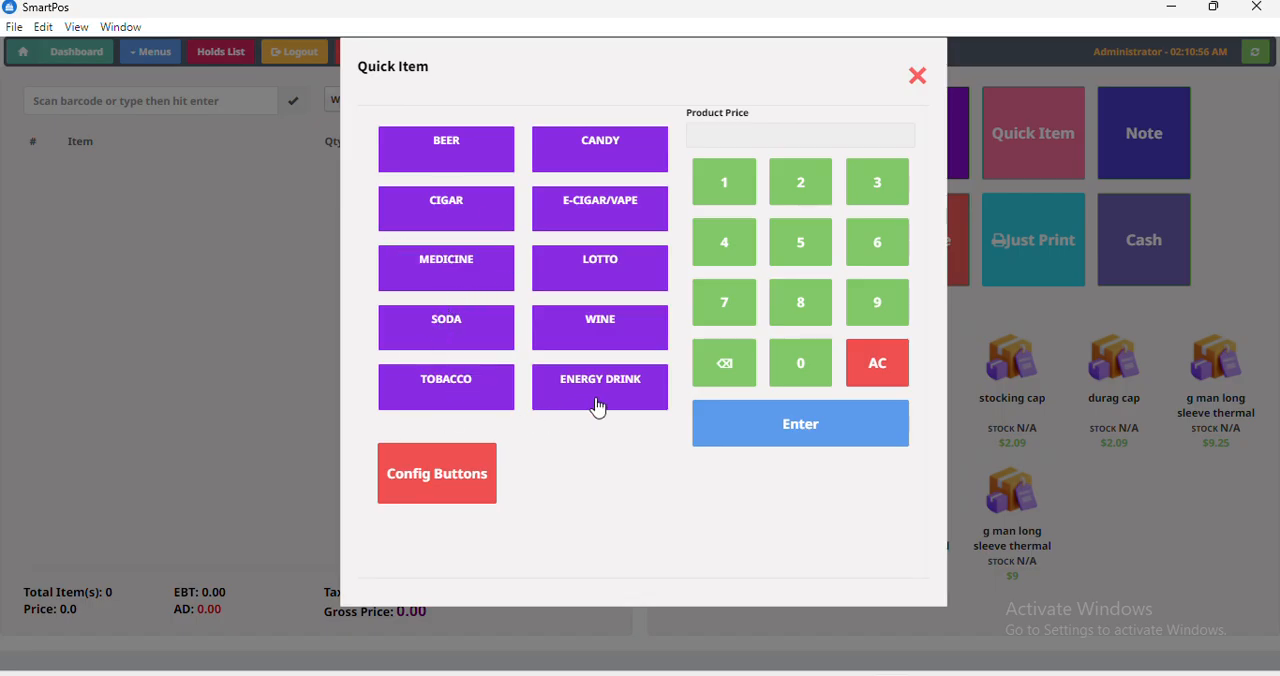
pyautogui.click(626, 389)
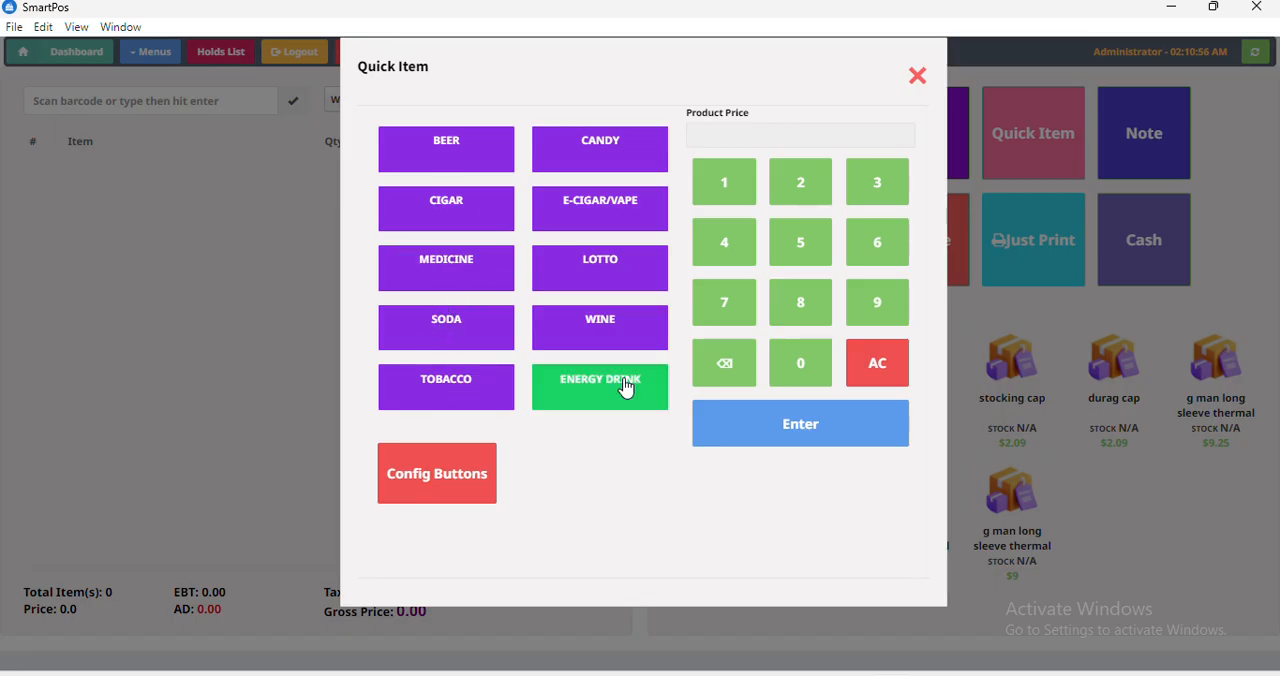
pyautogui.click(750, 201)
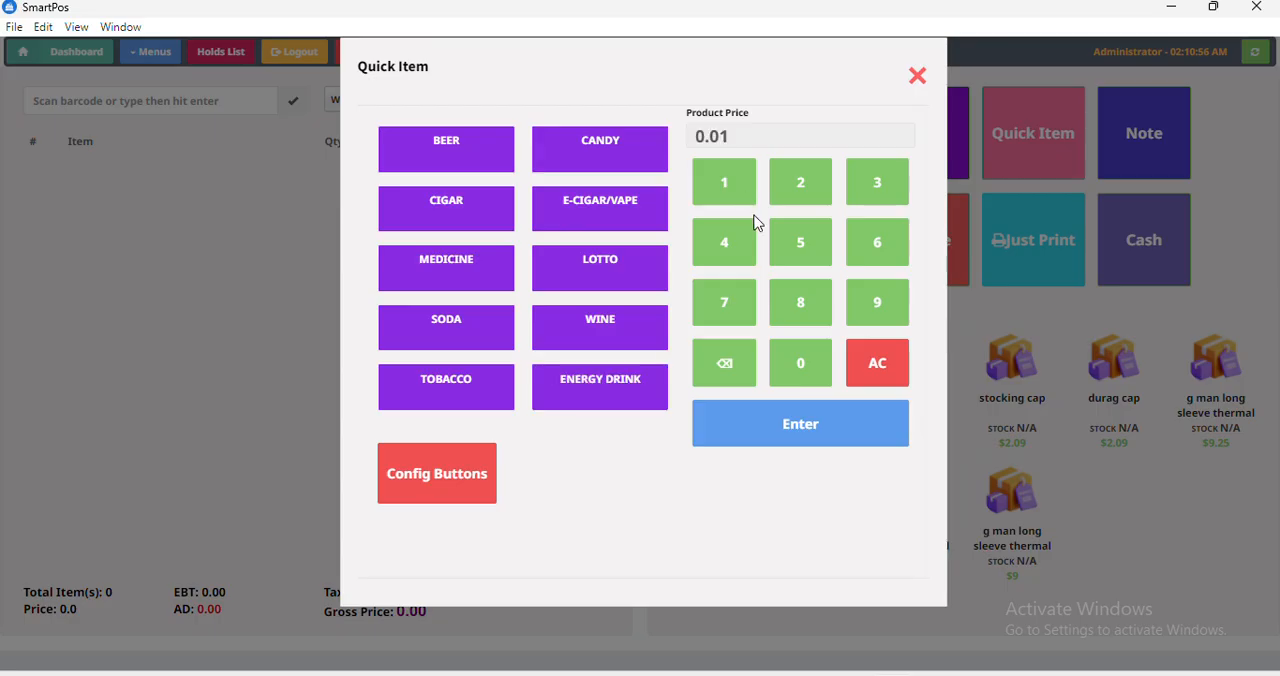
pyautogui.tripleClick(801, 366)
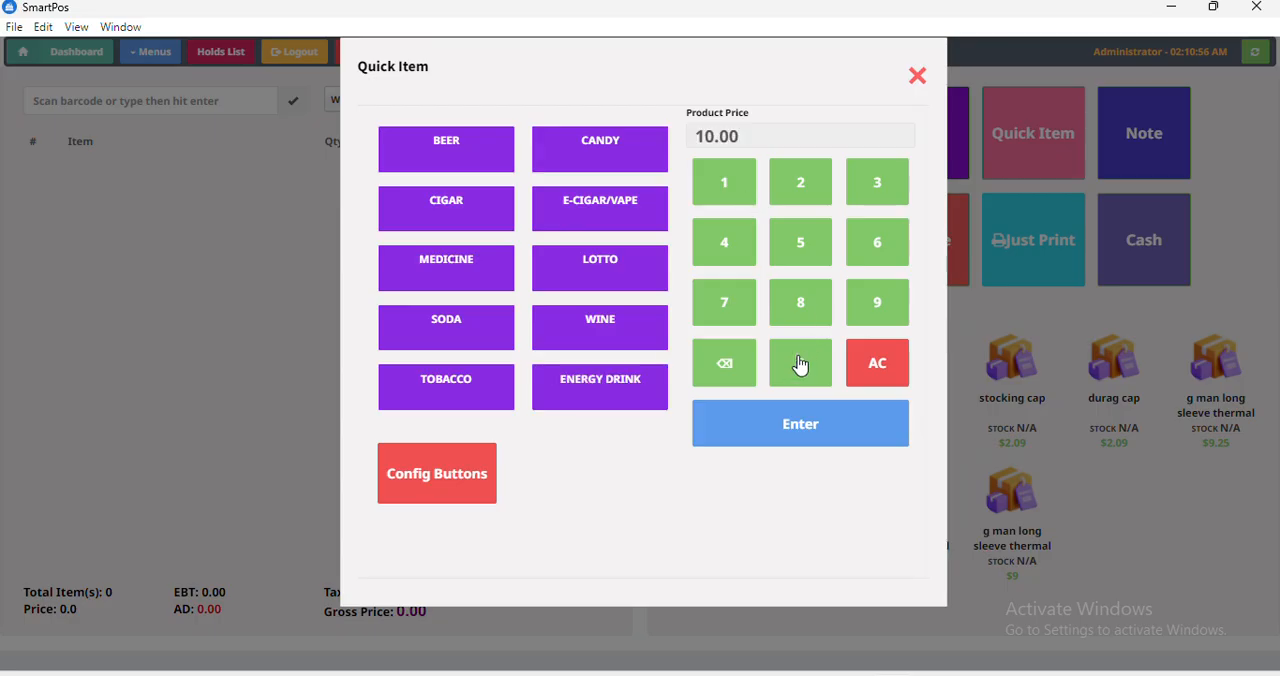
pyautogui.click(781, 440)
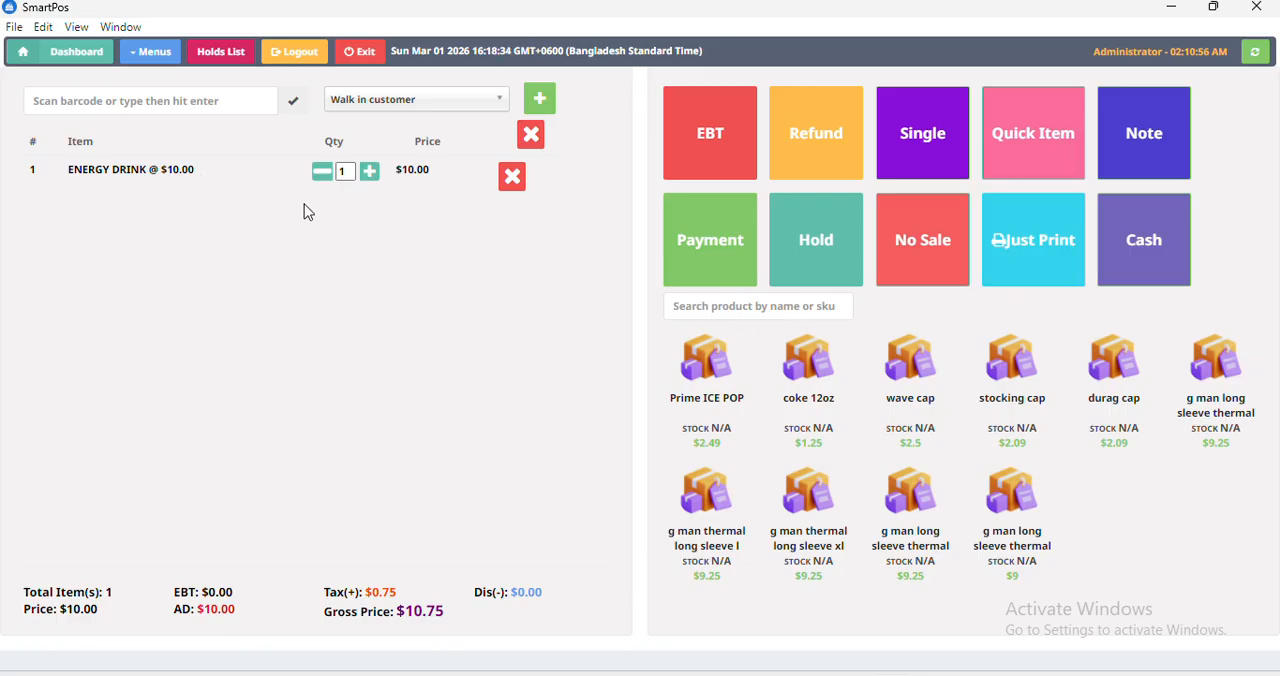
# Raise the ENERGY DRINK quantity to 8 and add Prime ICE POP, coke 12oz and wave cap to the cart.
pyautogui.click(371, 176)
pyautogui.click(371, 176)
pyautogui.click(371, 176)
pyautogui.click(371, 176)
pyautogui.click(371, 176)
pyautogui.click(371, 176)
pyautogui.click(371, 176)
pyautogui.click(715, 385)
pyautogui.click(805, 402)
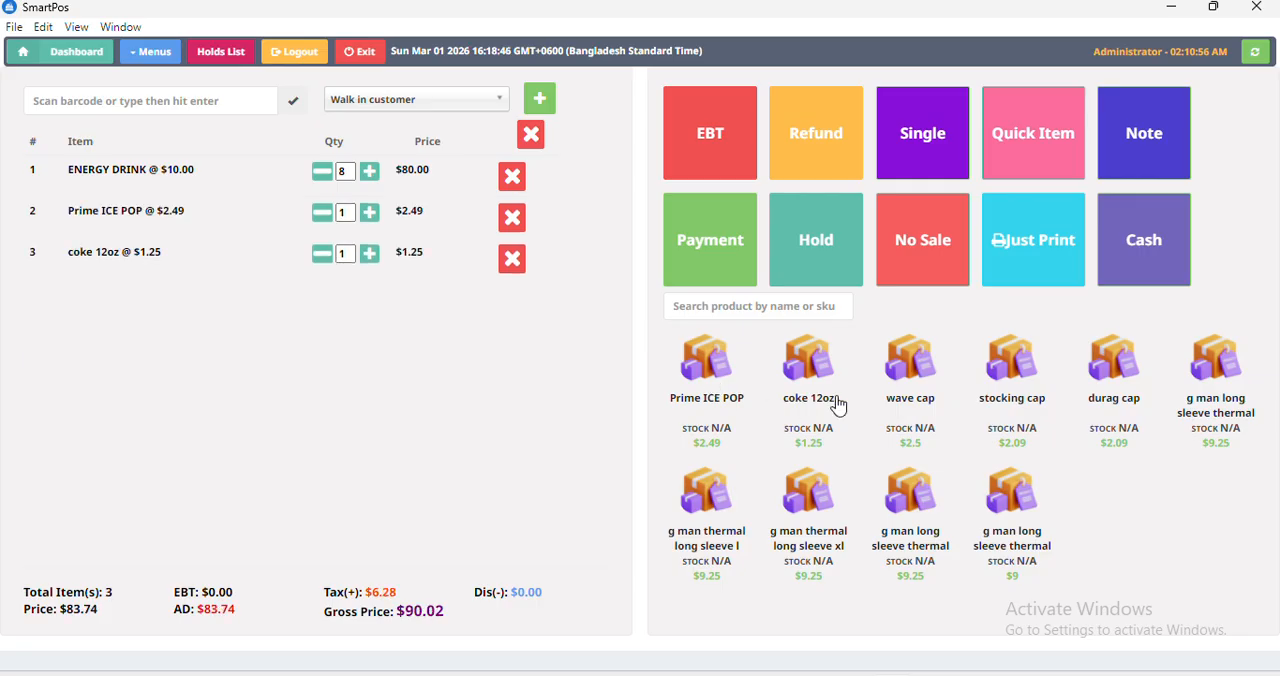
pyautogui.click(917, 416)
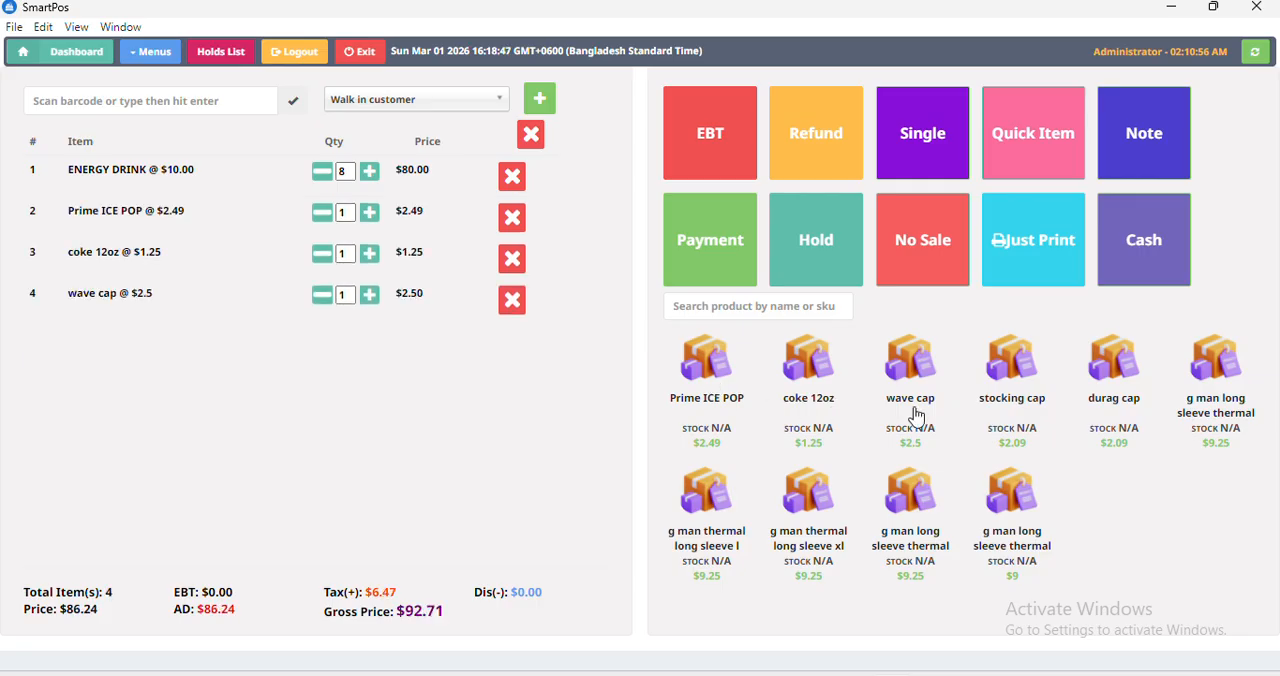
# Search the products for "coke" and clear the search again.
pyautogui.click(725, 307)
pyautogui.write('coke')
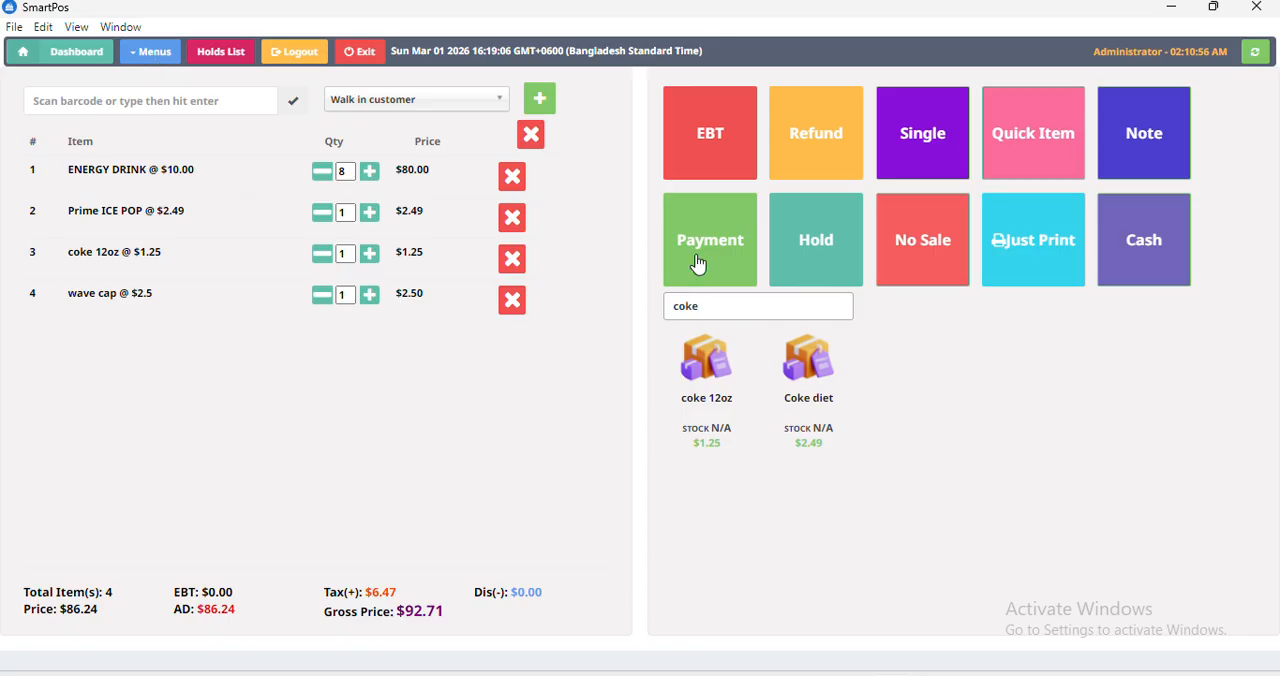
pyautogui.press('BackSpace')
pyautogui.press('BackSpace')
pyautogui.press('BackSpace')
pyautogui.press('BackSpace')
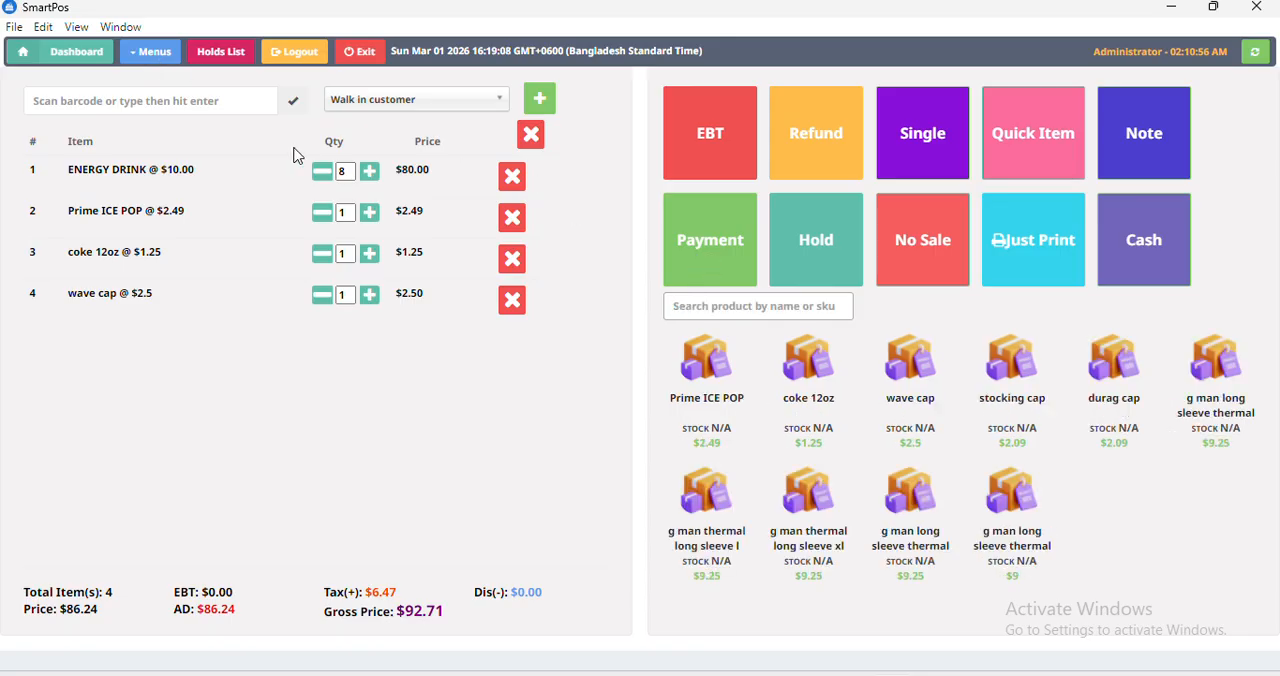
pyautogui.click(150, 55)
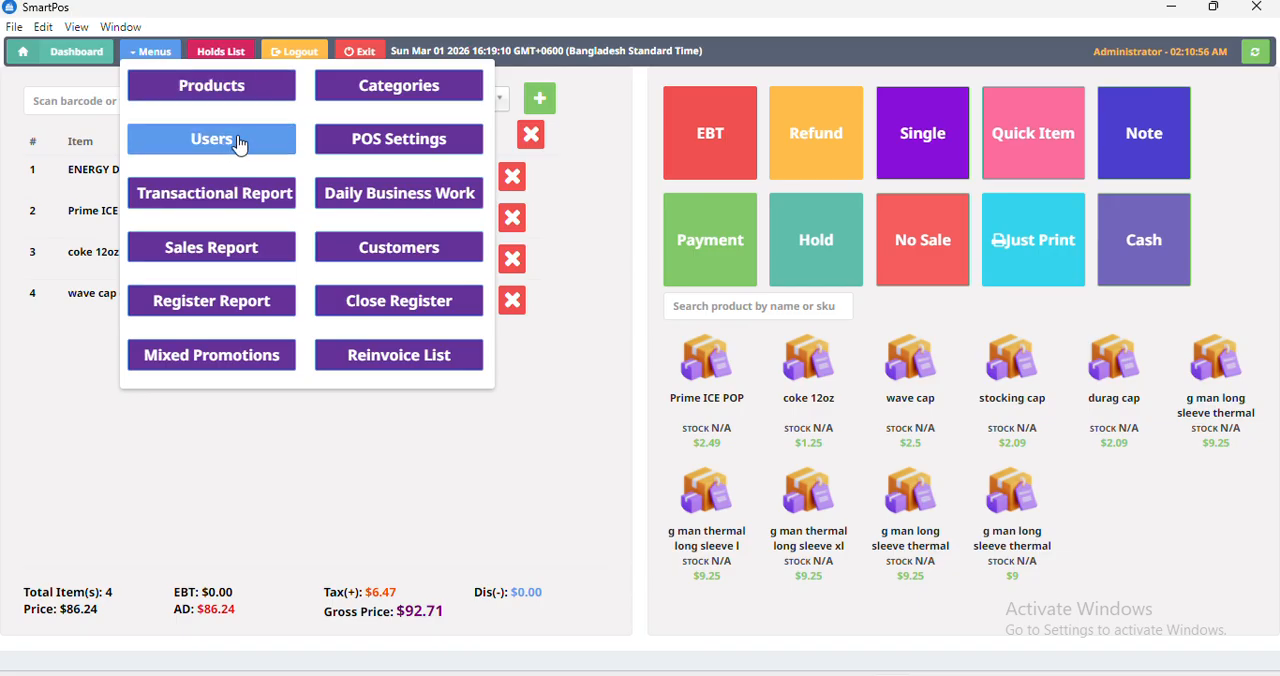
pyautogui.click(252, 97)
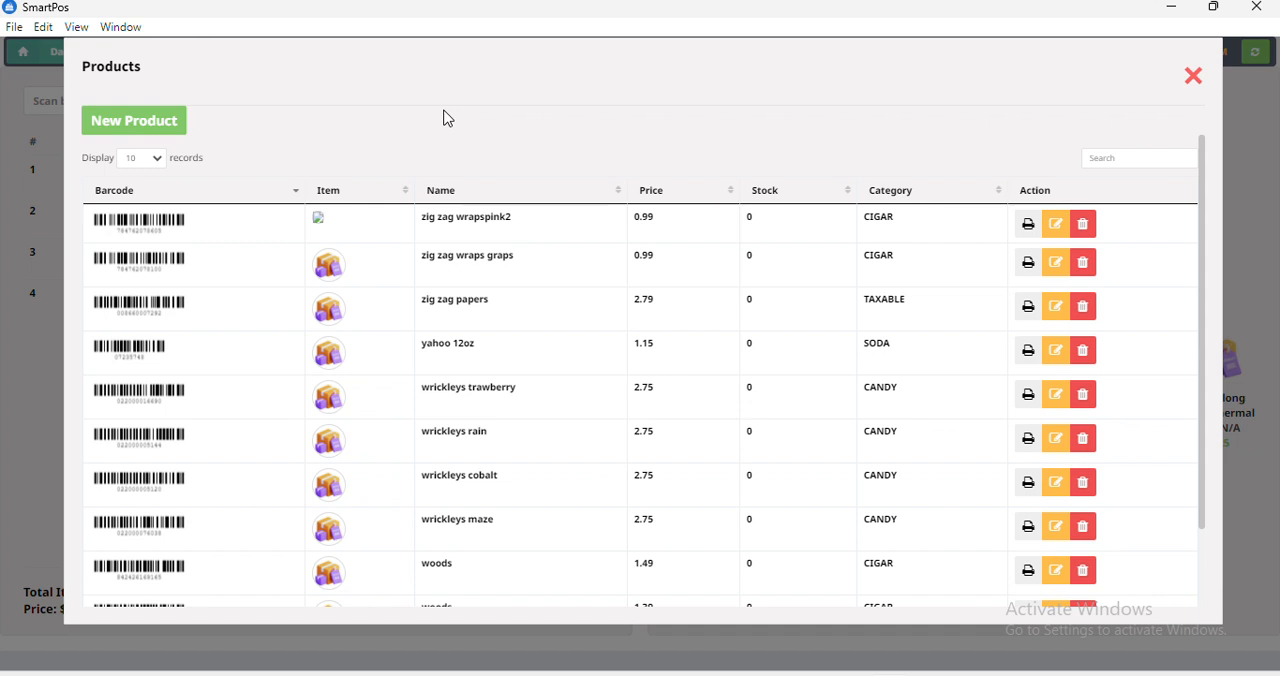
pyautogui.click(163, 128)
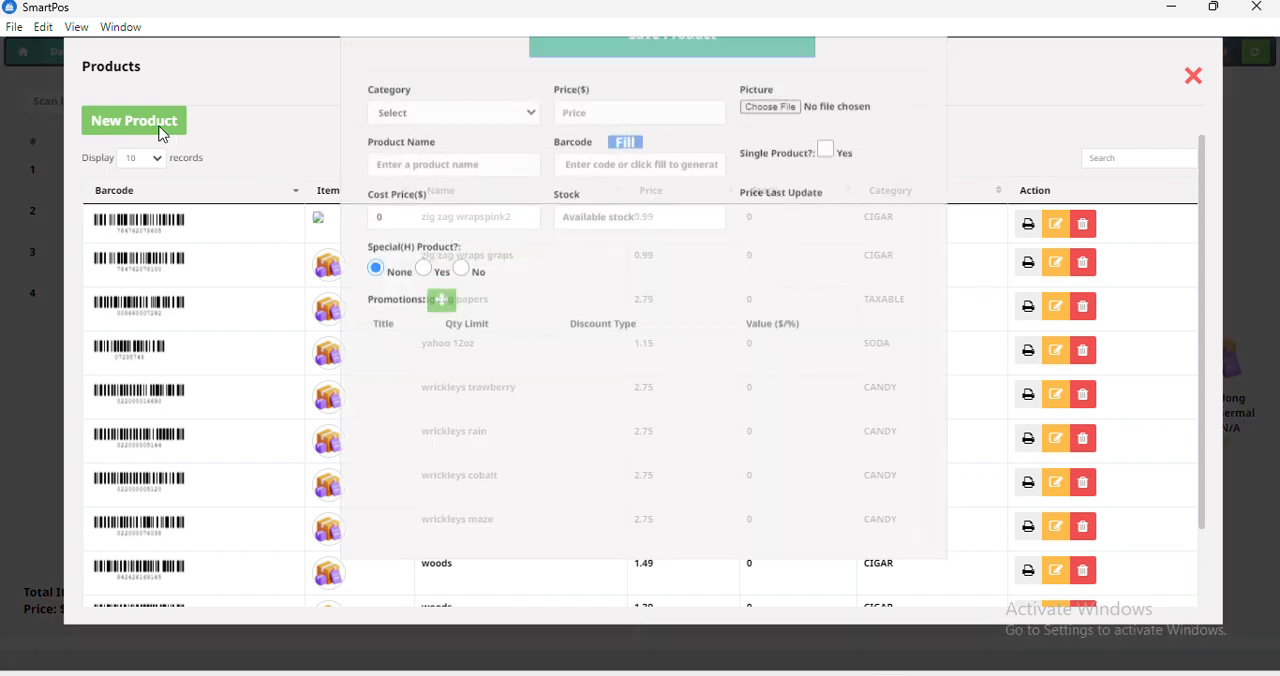
pyautogui.click(428, 180)
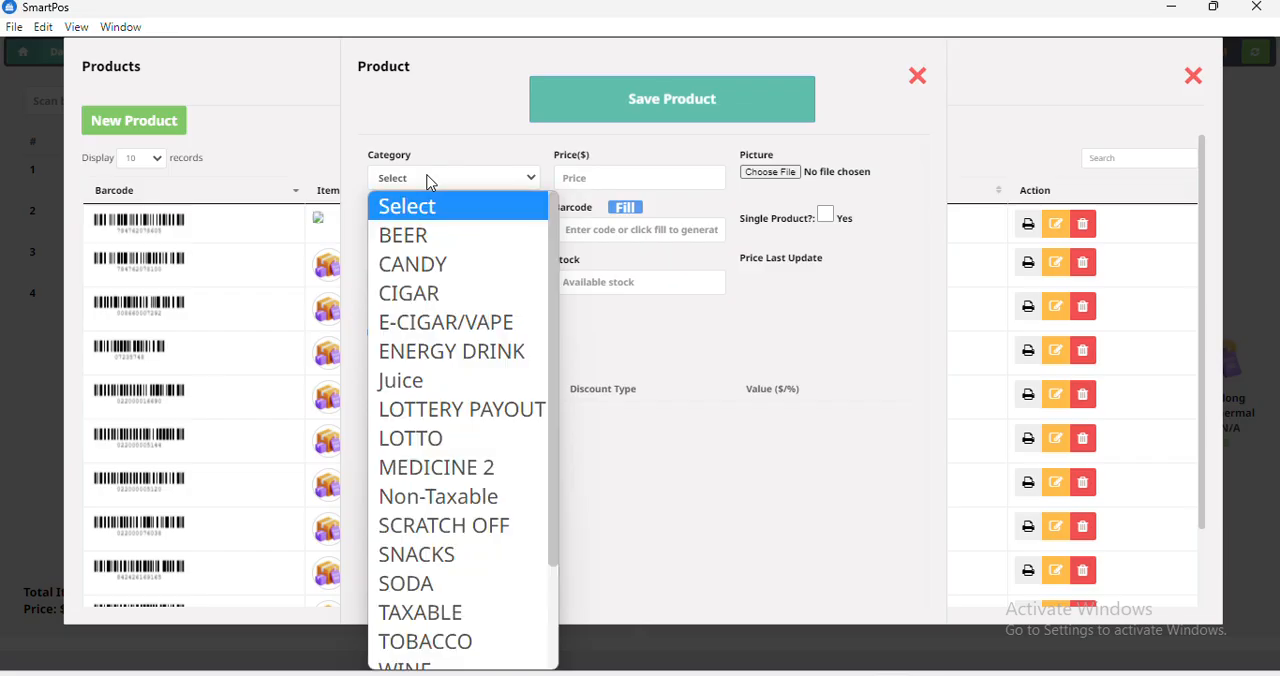
pyautogui.click(430, 379)
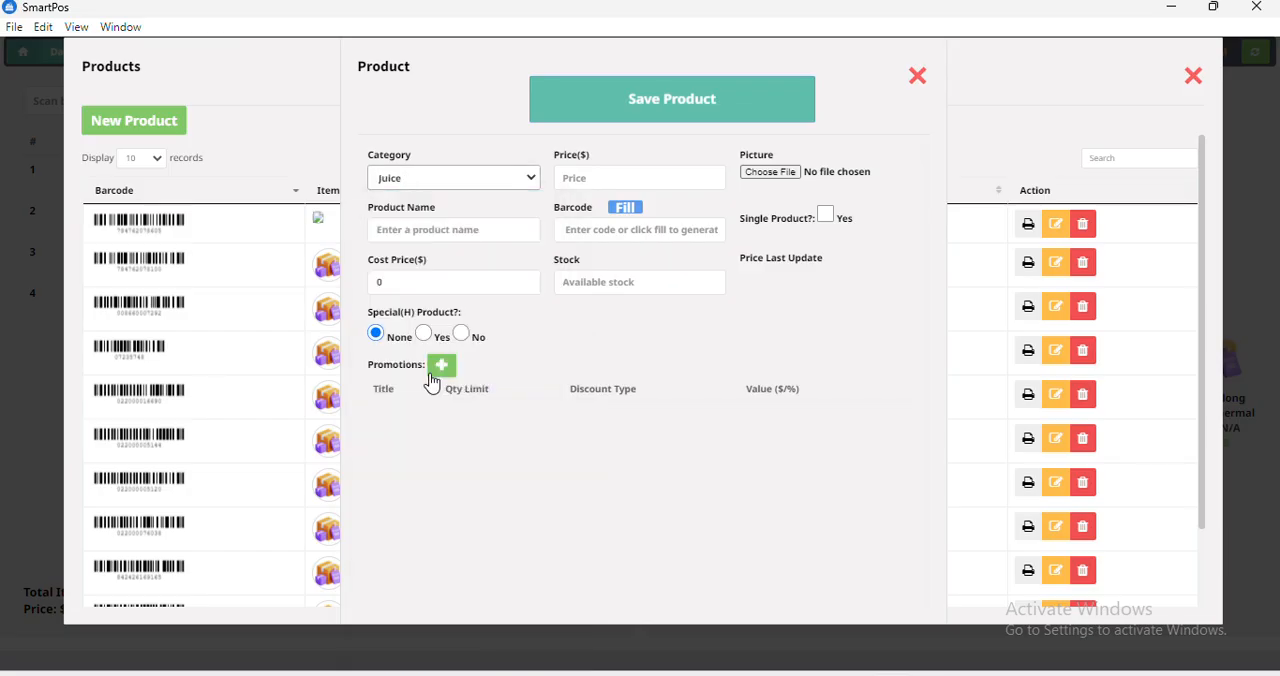
pyautogui.click(603, 172)
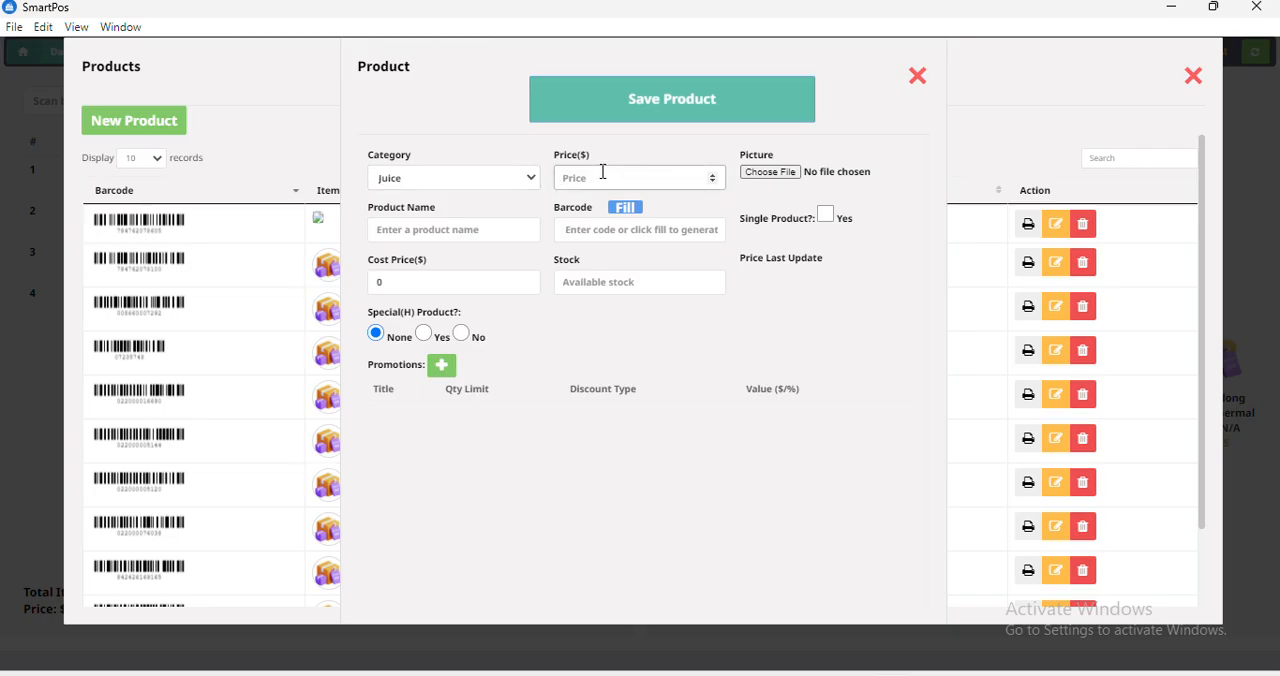
pyautogui.click(914, 77)
pyautogui.click(1186, 86)
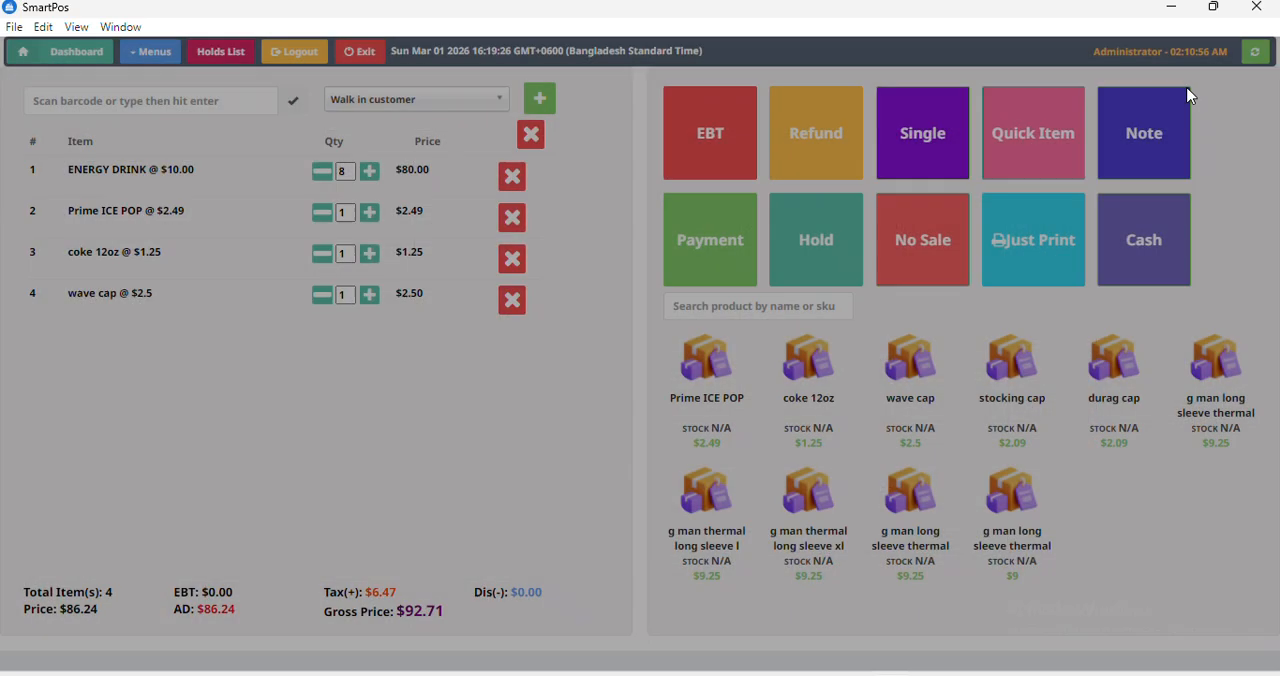
# Open the form for creating a new product category.
pyautogui.click(152, 52)
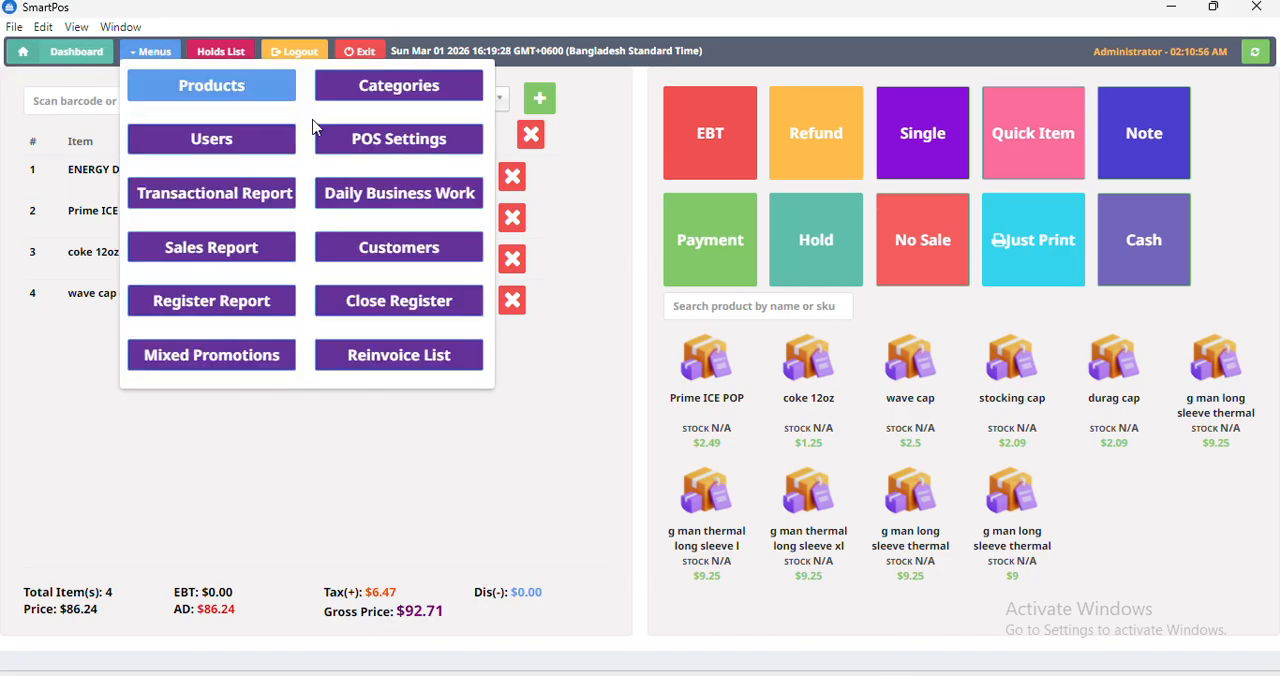
pyautogui.click(456, 106)
pyautogui.click(447, 124)
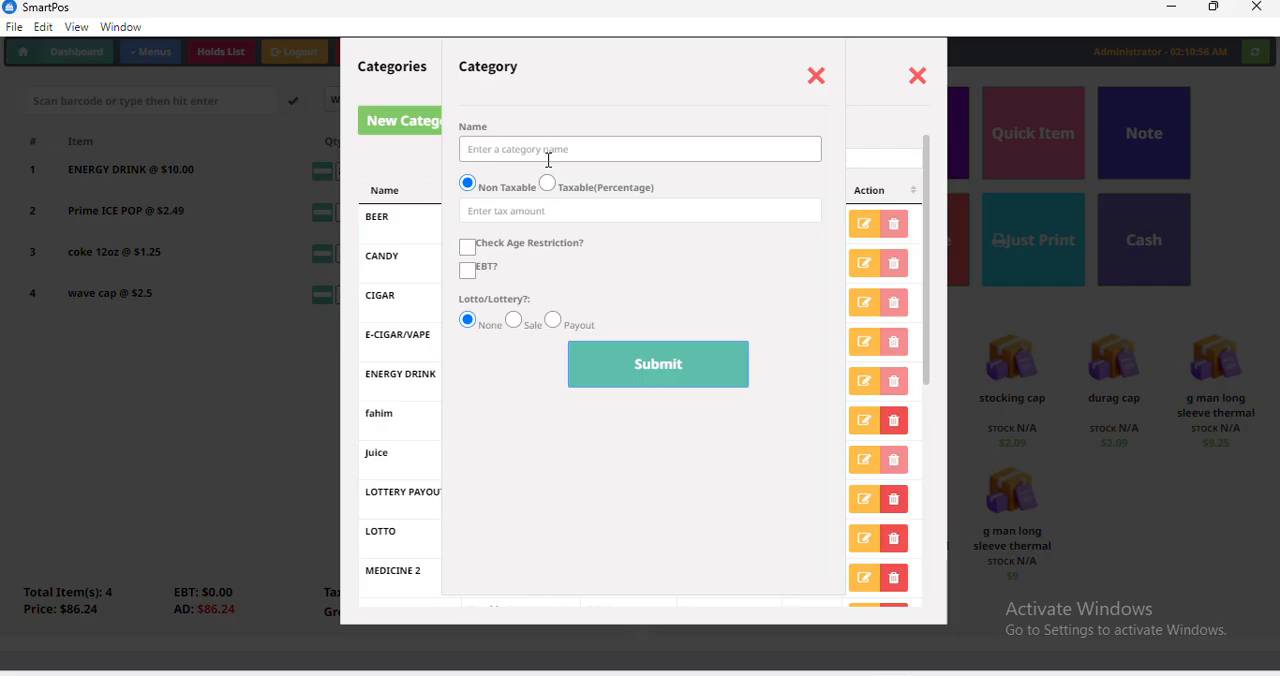
pyautogui.write('Elect')
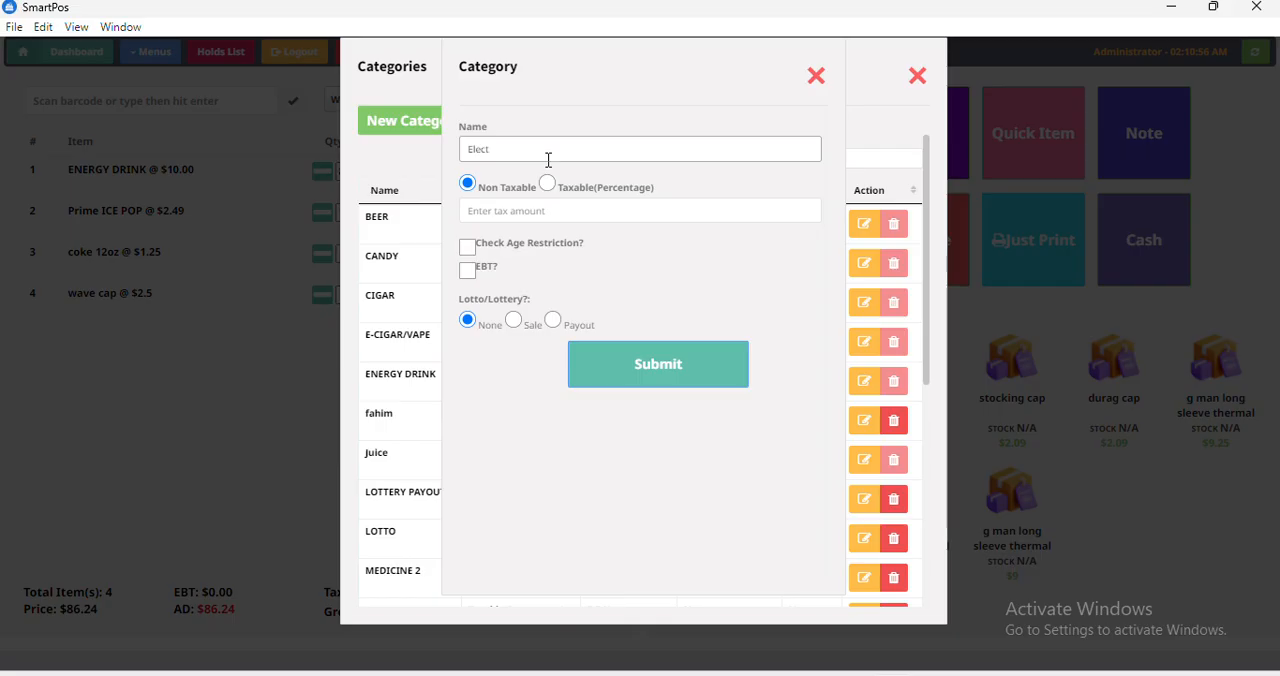
pyautogui.press('BackSpace')
pyautogui.press('BackSpace')
pyautogui.press('BackSpace')
pyautogui.write('Drink')
pyautogui.press('BackSpace')
pyautogui.press('BackSpace')
pyautogui.press('BackSpace')
pyautogui.press('BackSpace')
pyautogui.press('BackSpace')
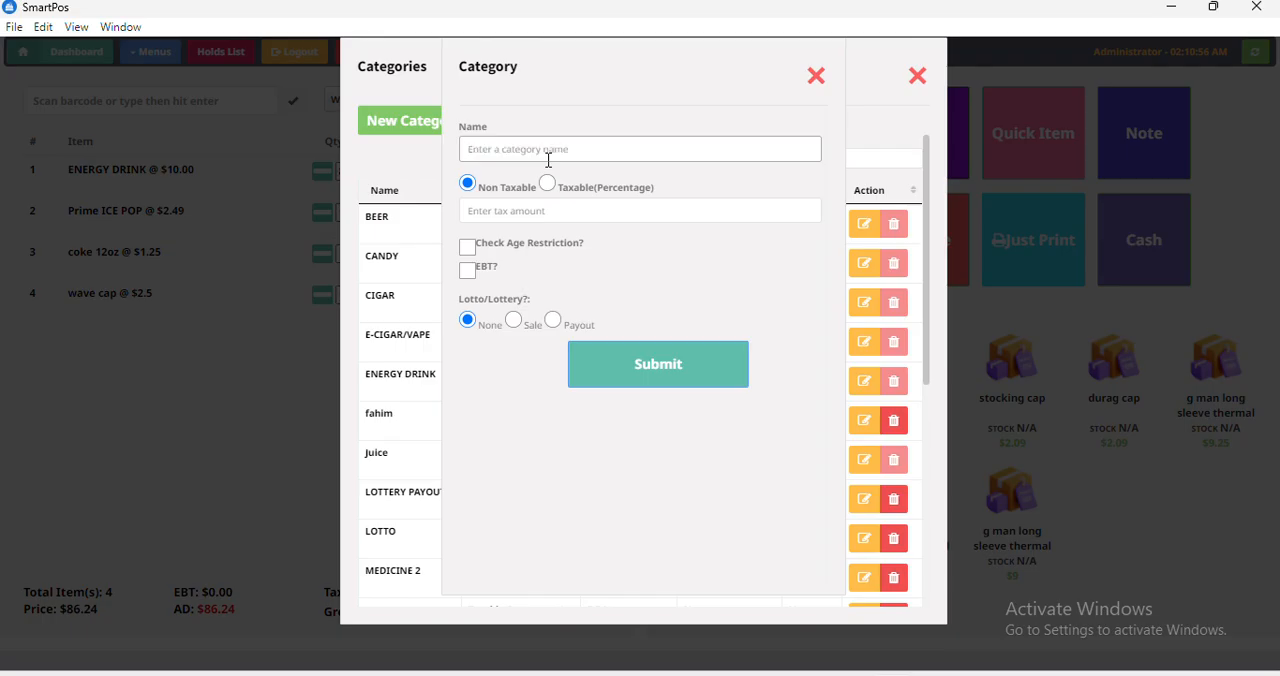
# Name the category "Soft Drinks" and make it taxable by percentage with a tax amount of 7.
pyautogui.write('Soft Drinks')
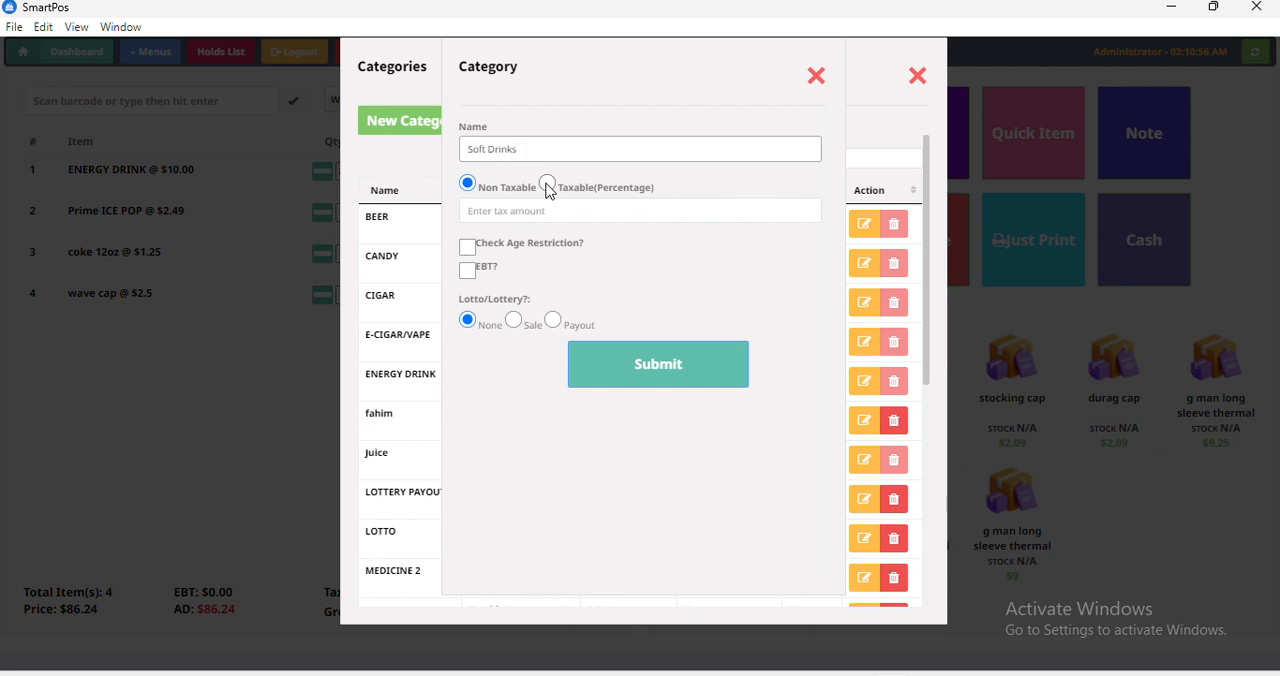
pyautogui.click(546, 185)
pyautogui.click(509, 220)
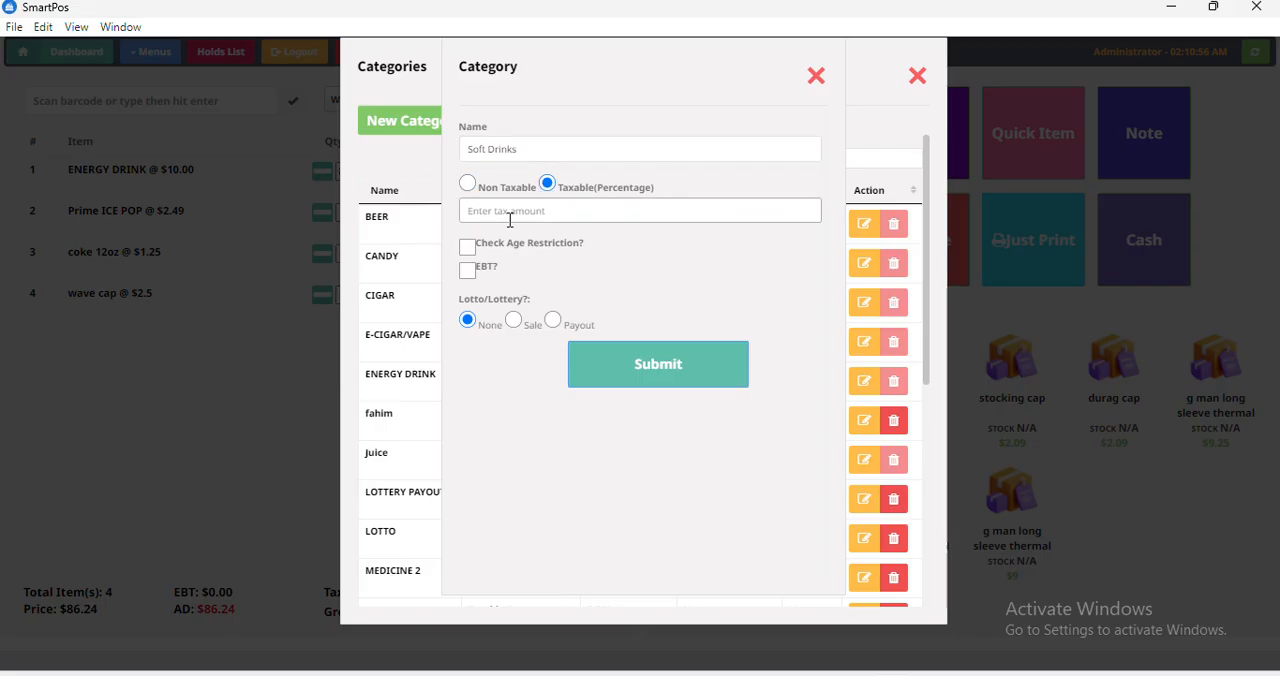
pyautogui.write('7')
pyautogui.click(544, 146)
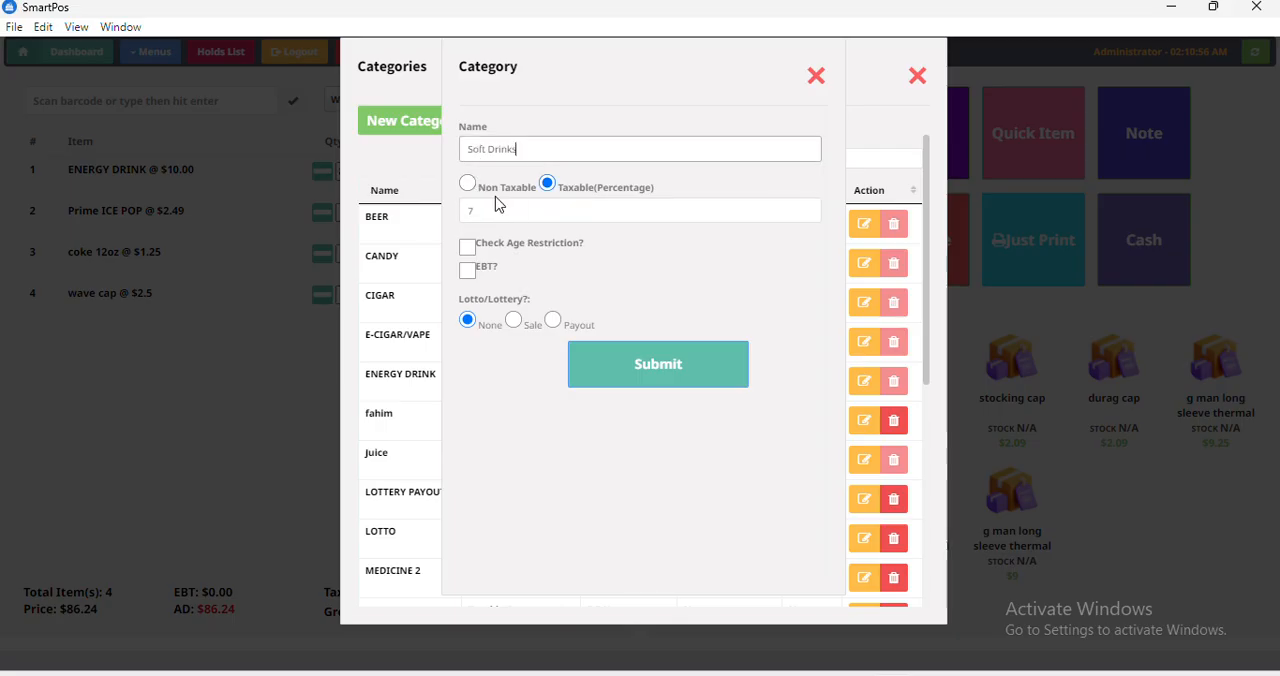
# Set the Soft Drinks category's percentage tax amount to 10 and submit the category.
pyautogui.click(468, 183)
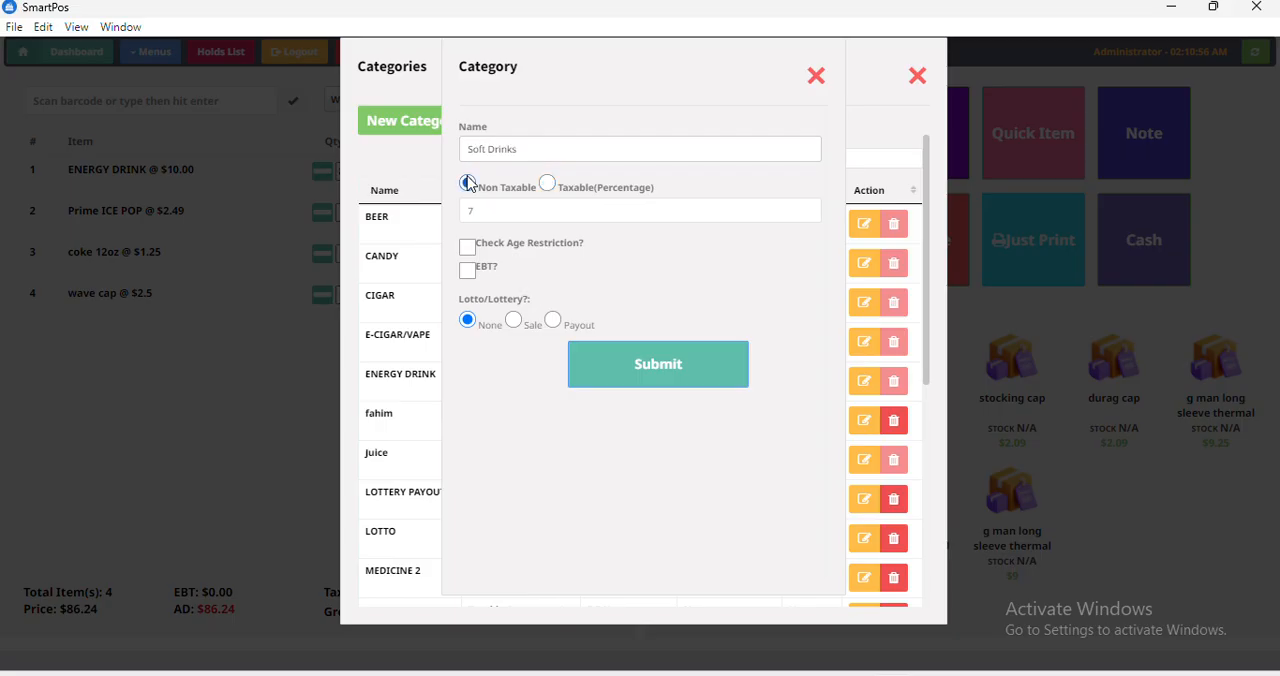
pyautogui.click(547, 184)
pyautogui.click(507, 213)
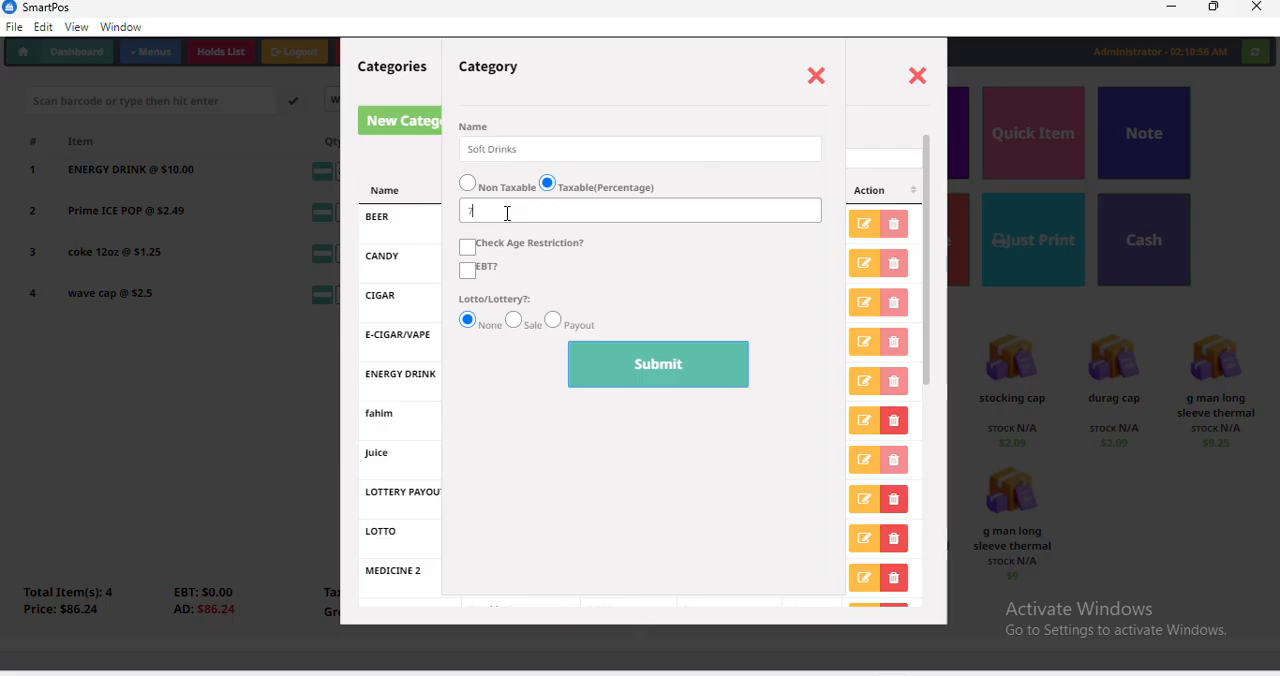
pyautogui.press('BackSpace')
pyautogui.write('10')
pyautogui.click(622, 364)
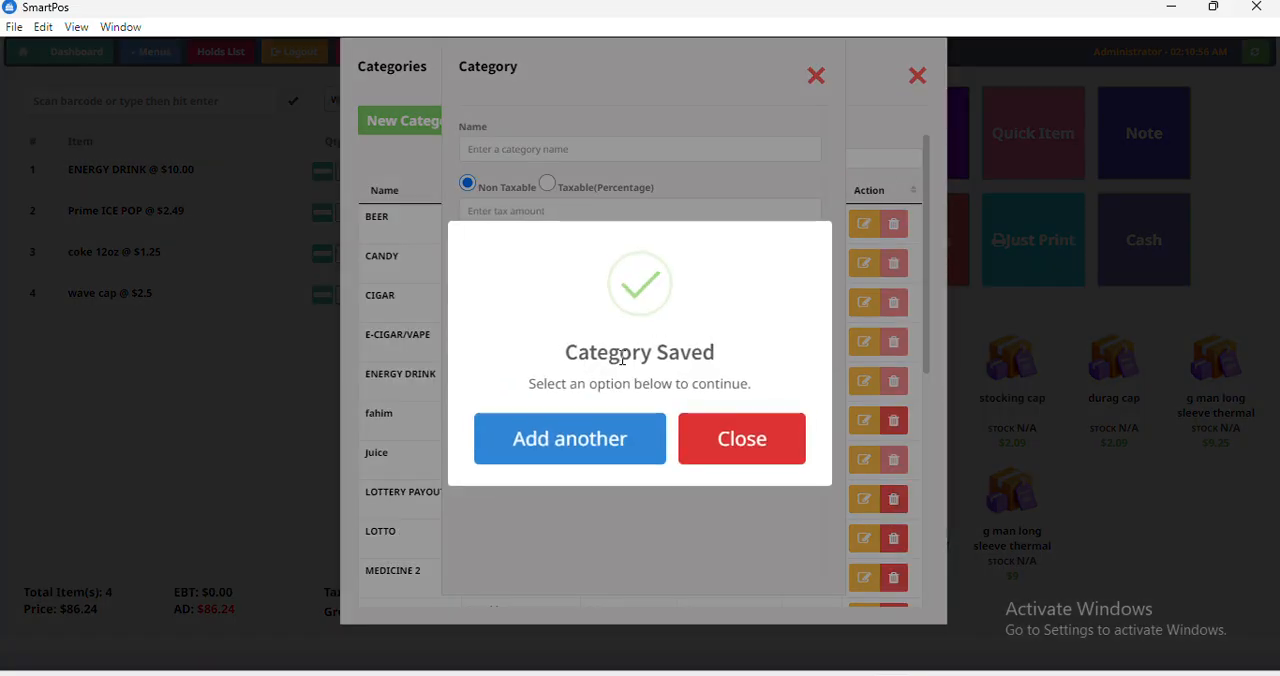
# Dismiss the category form and search the categories list for "soft".
pyautogui.click(560, 442)
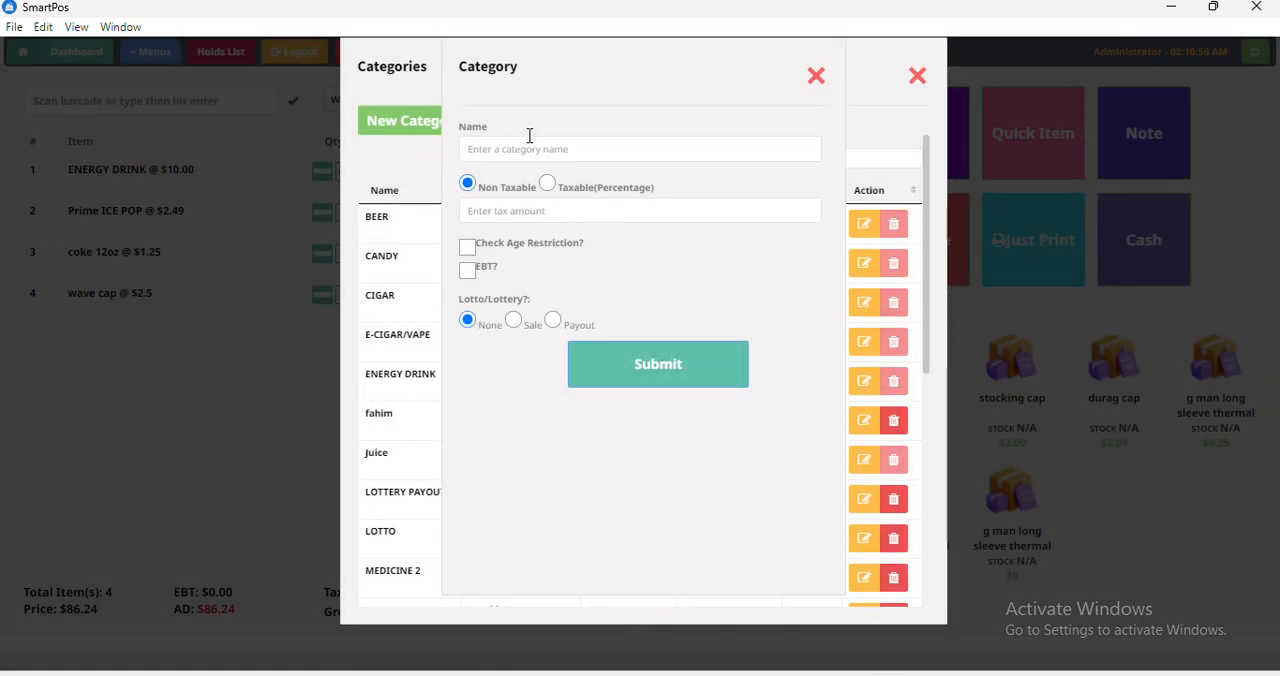
pyautogui.click(822, 77)
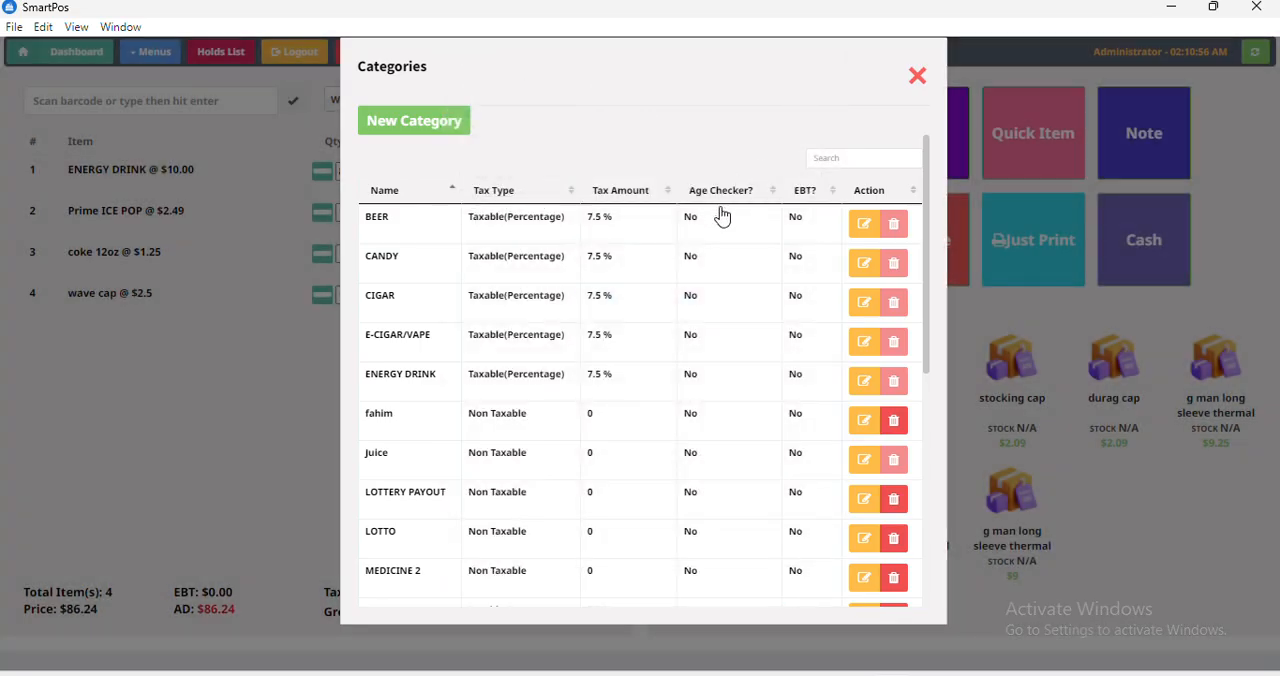
pyautogui.click(853, 159)
pyautogui.write('soft')
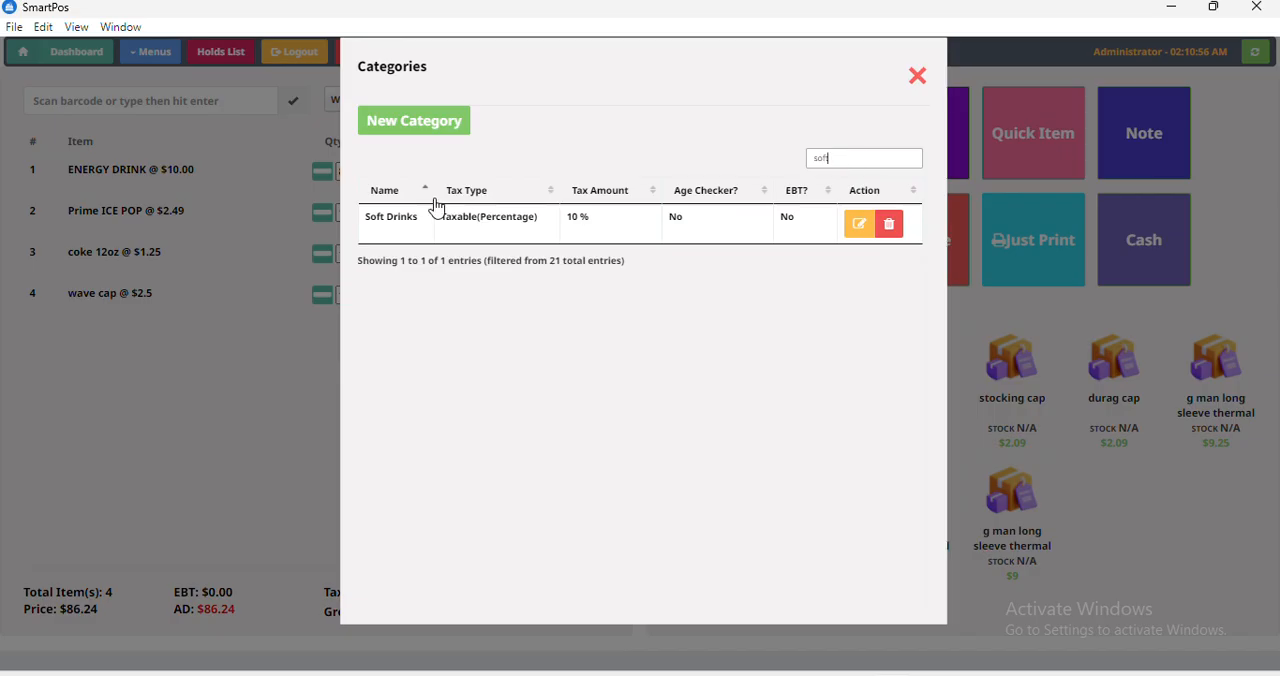
# Rename the Soft Drinks category to "Soft Drinks(C)" and submit the change.
pyautogui.click(860, 226)
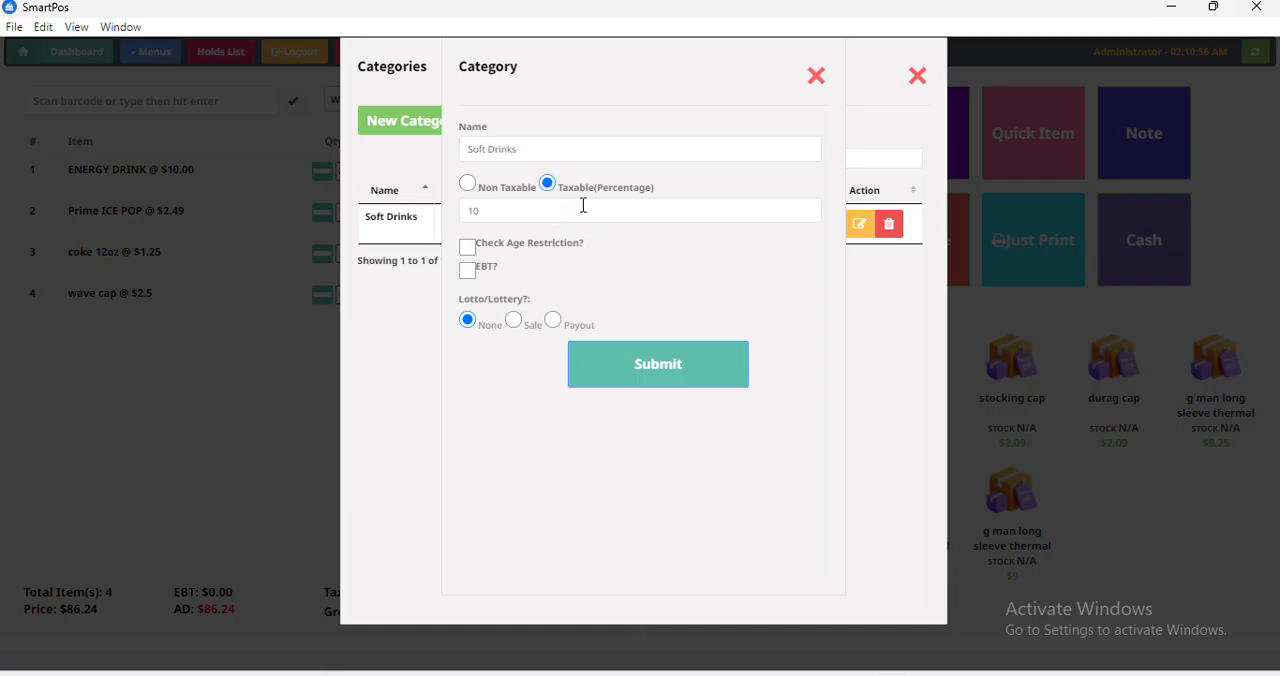
pyautogui.click(541, 153)
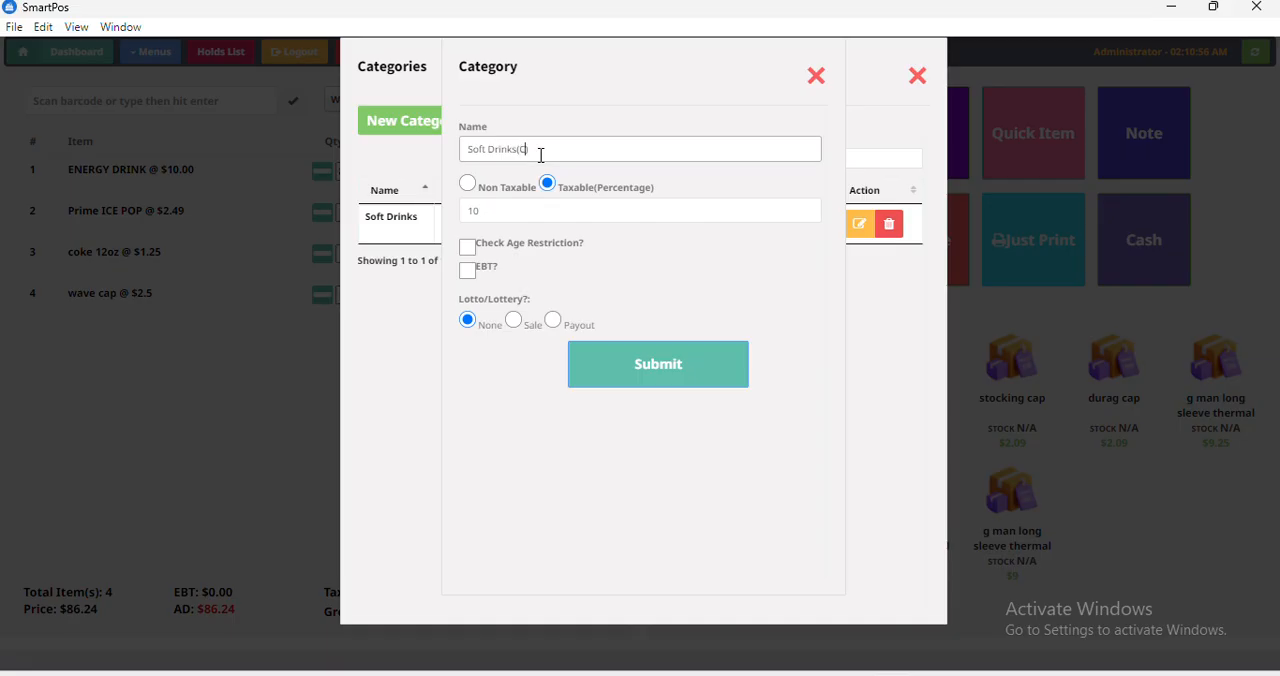
pyautogui.click(657, 375)
pyautogui.click(742, 440)
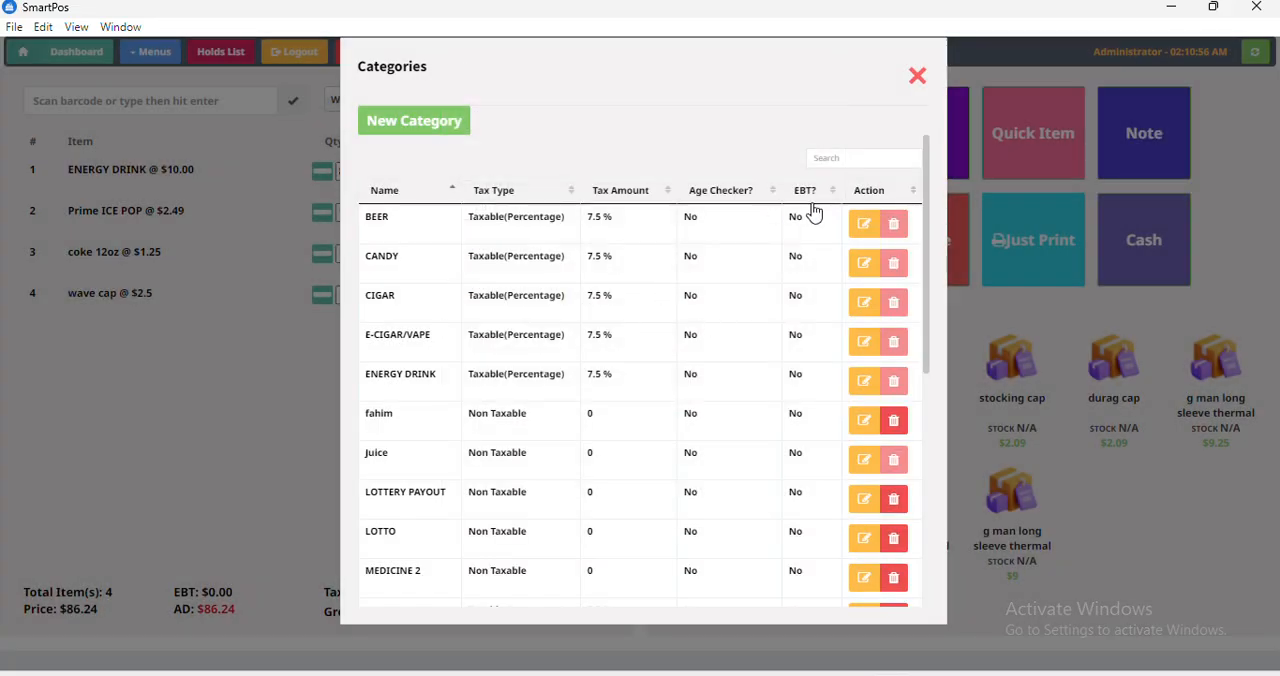
# Search the categories list for "soft" to check the renamed category, and close the list.
pyautogui.click(850, 157)
pyautogui.write('soft')
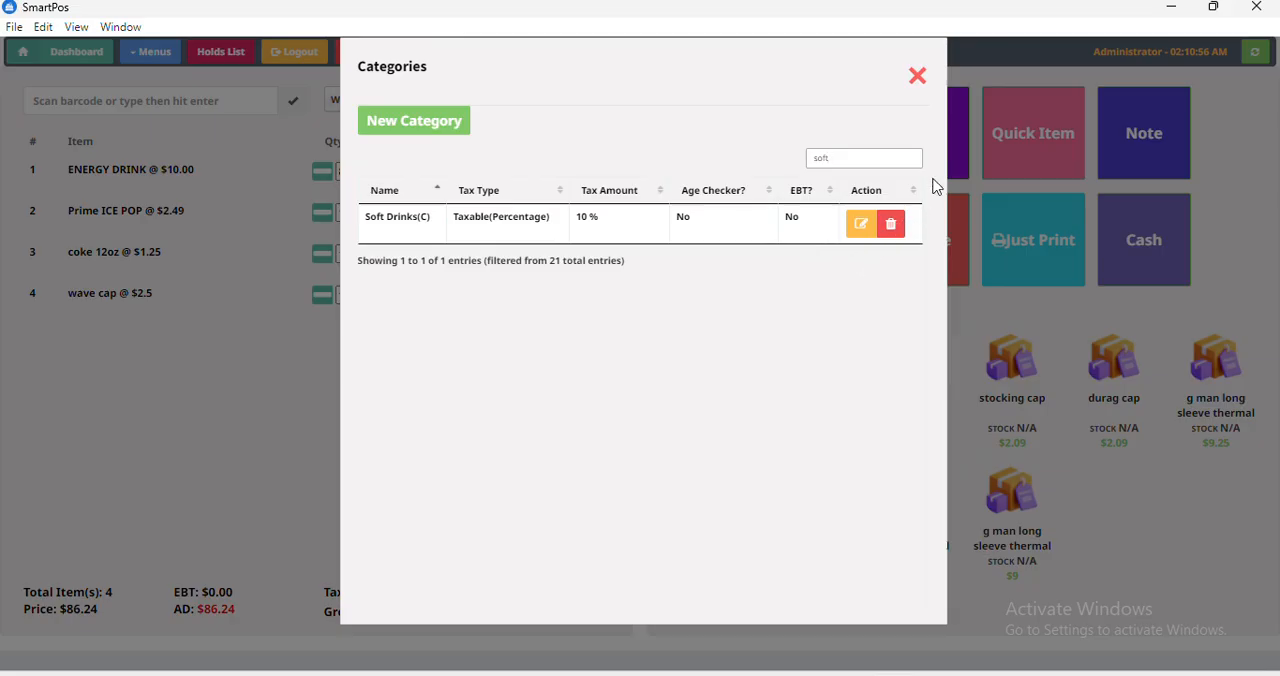
pyautogui.click(918, 80)
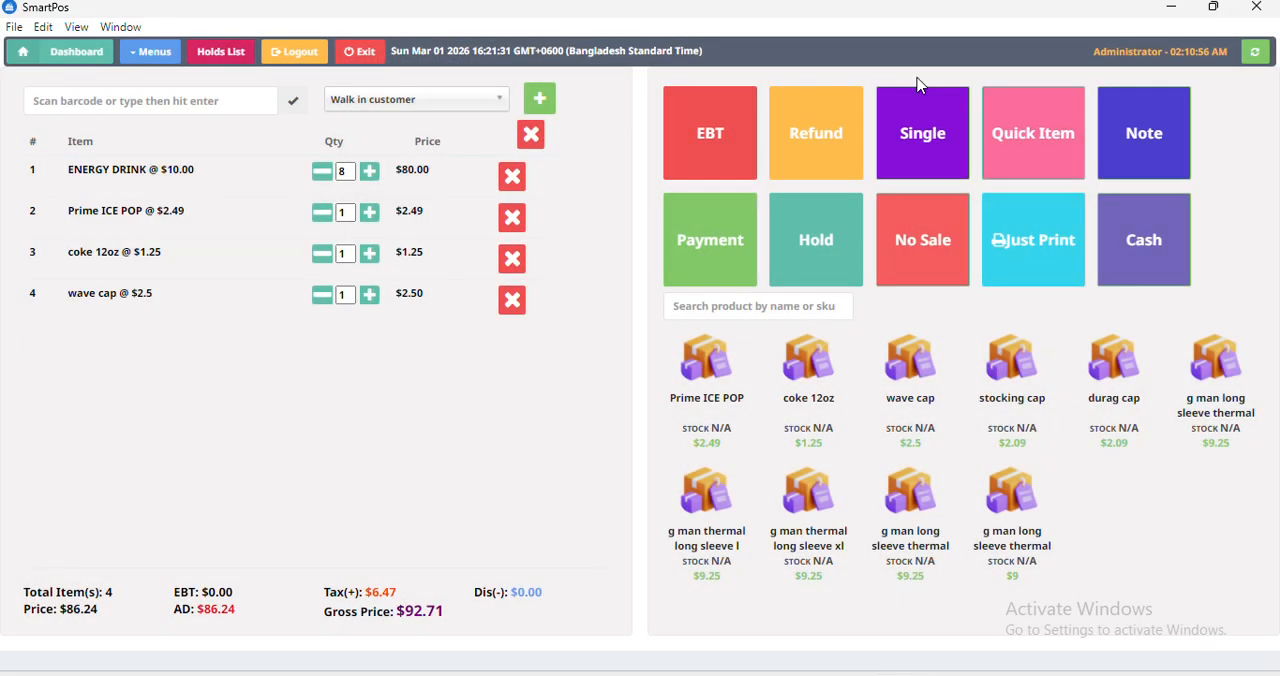
# Clear all items from the cart and confirm the removal.
pyautogui.click(530, 135)
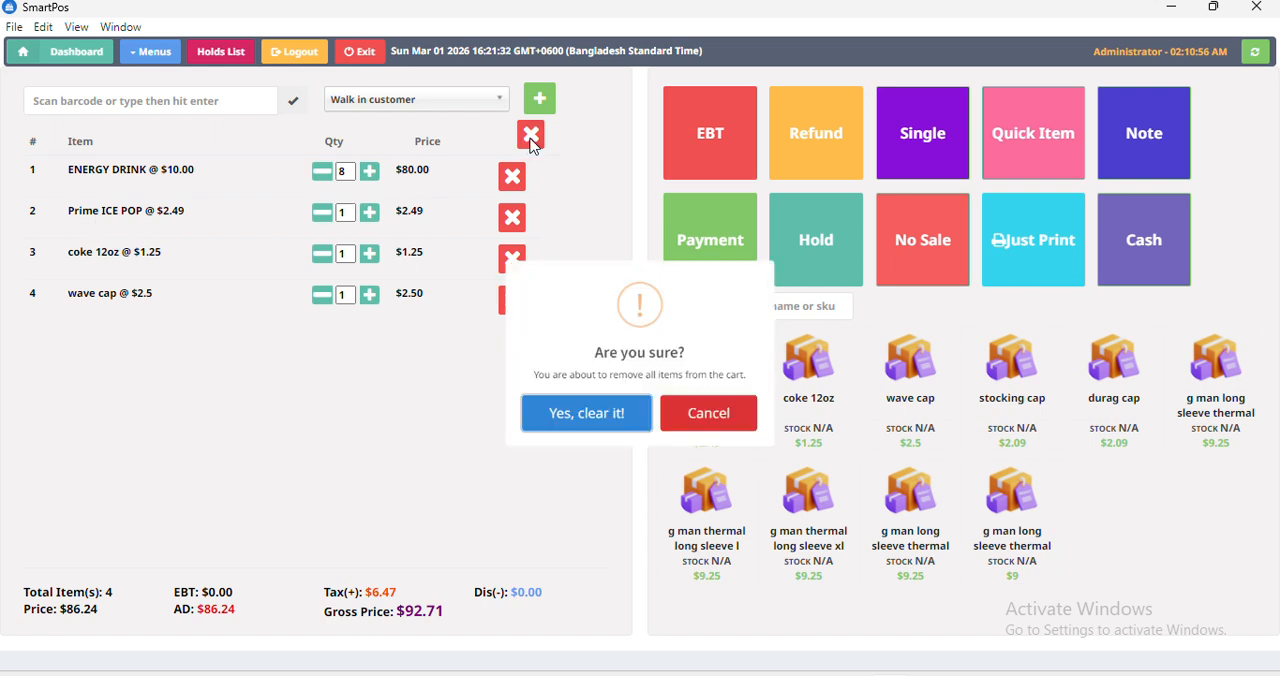
pyautogui.click(614, 437)
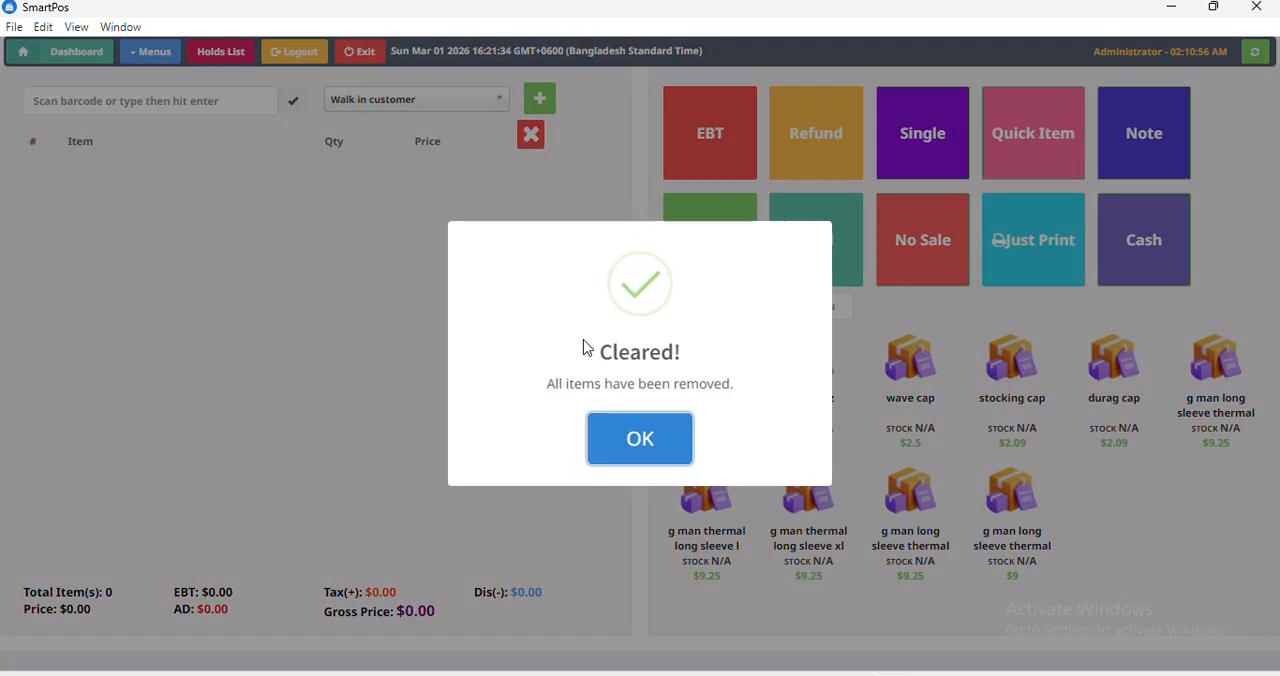
pyautogui.click(620, 434)
# Open the products list and start a new product.
pyautogui.click(150, 52)
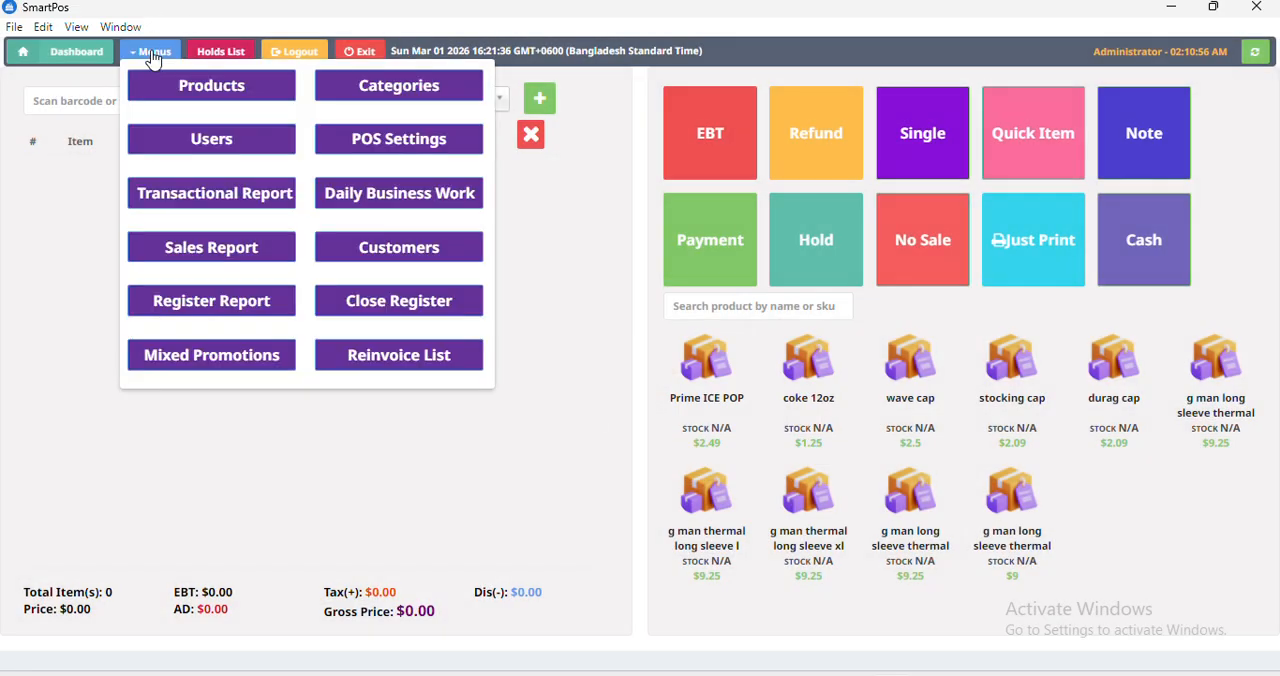
pyautogui.click(213, 90)
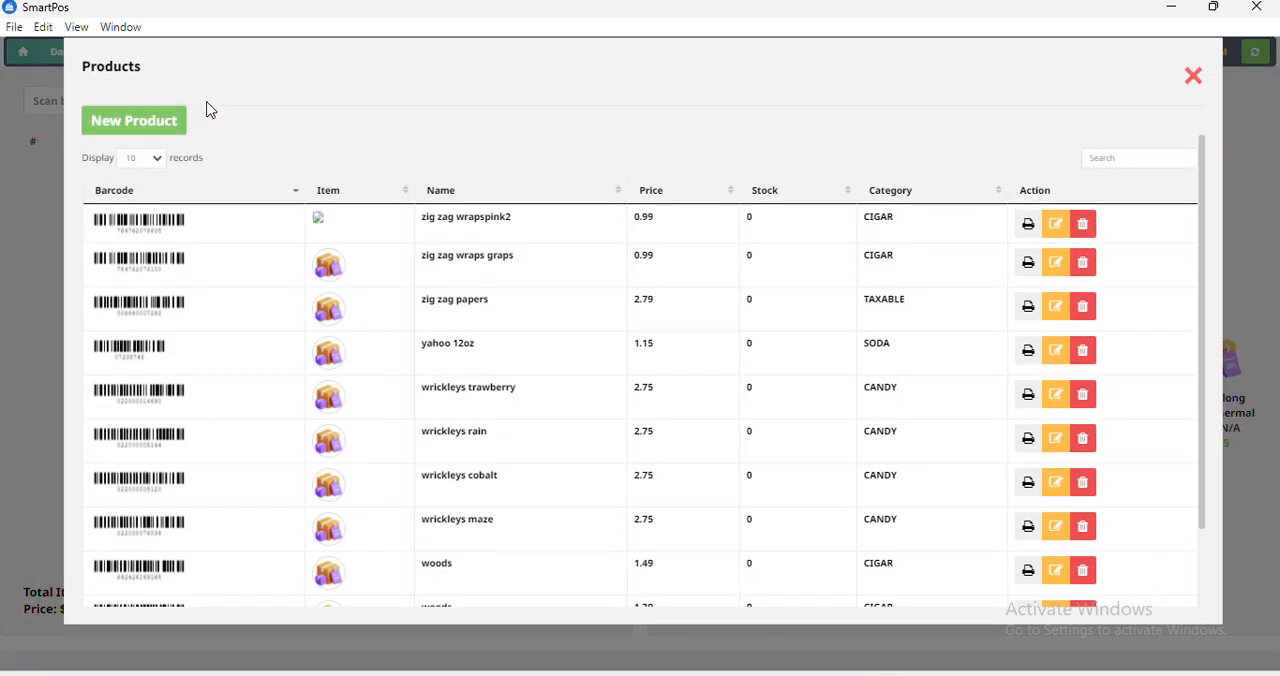
pyautogui.click(159, 132)
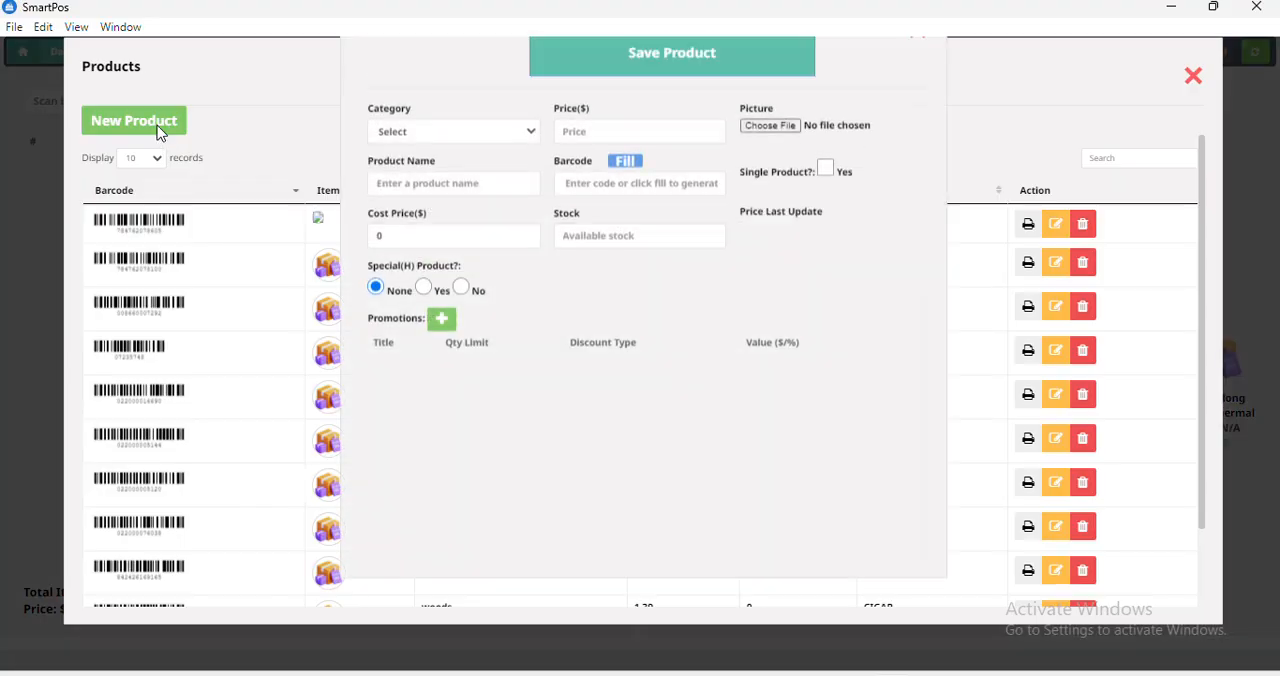
# Assign the new product to the Soft Drinks(C) category and set its price to 100.
pyautogui.click(410, 178)
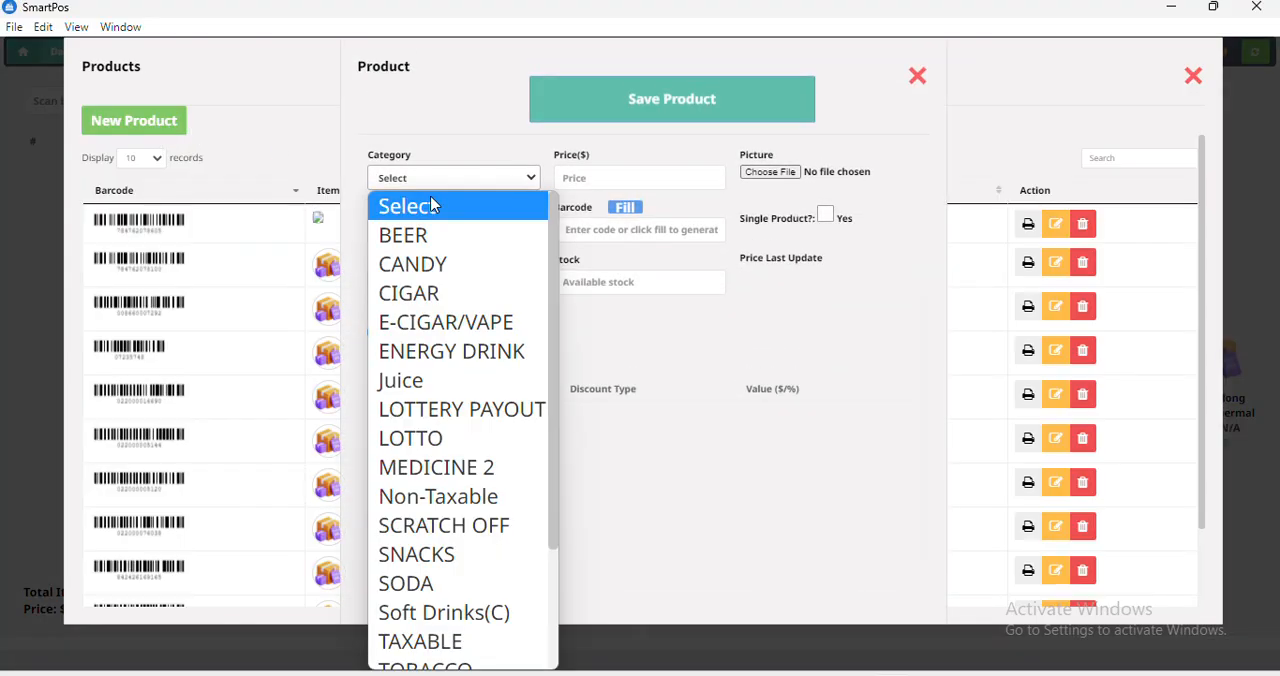
pyautogui.click(563, 450)
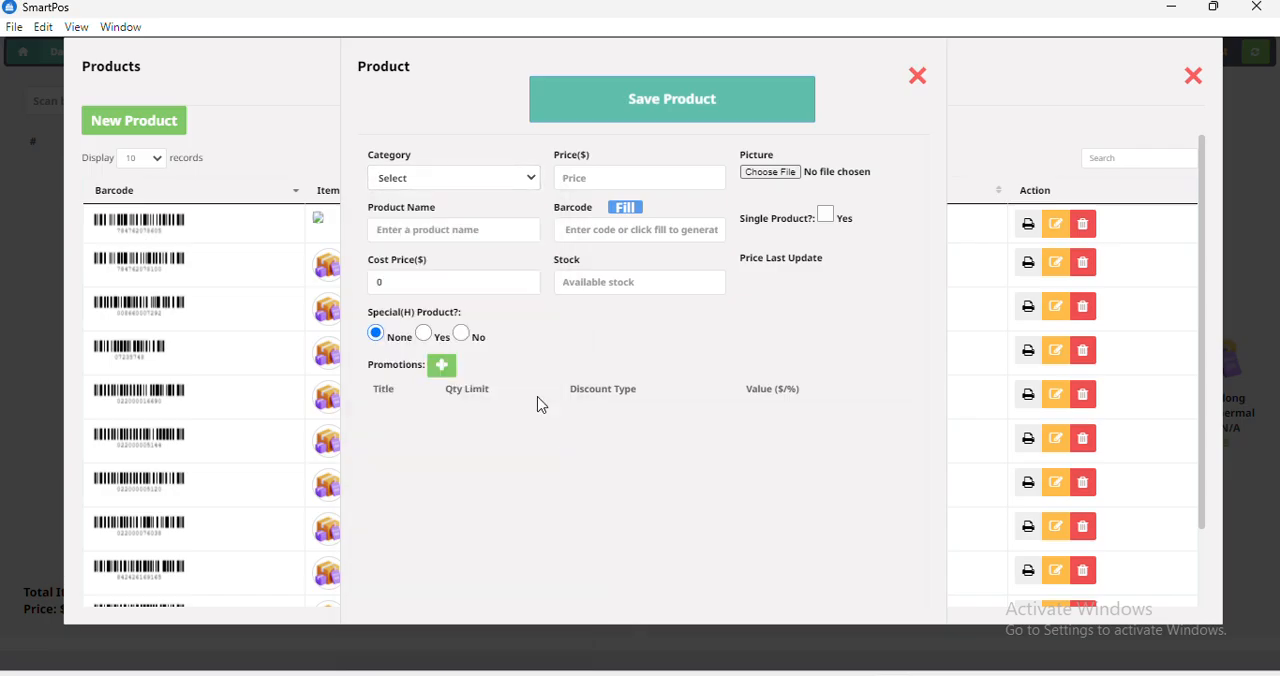
pyautogui.click(415, 178)
pyautogui.write('sn')
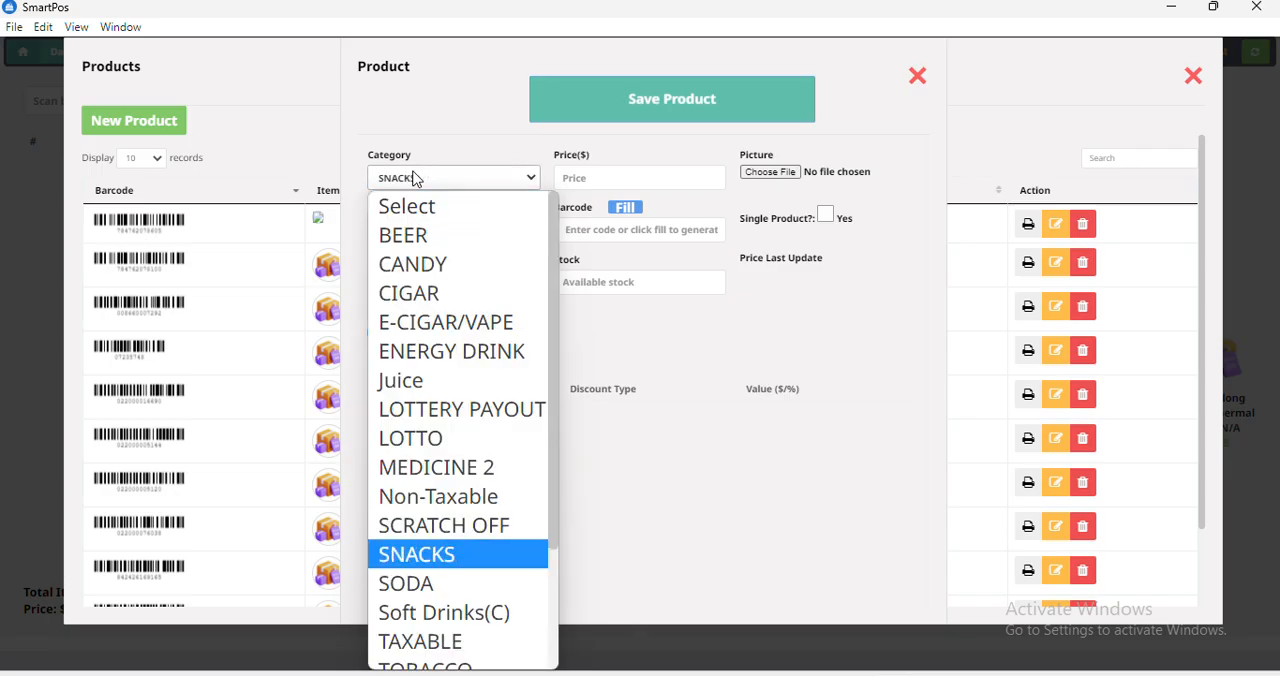
pyautogui.press('s')
pyautogui.press('s')
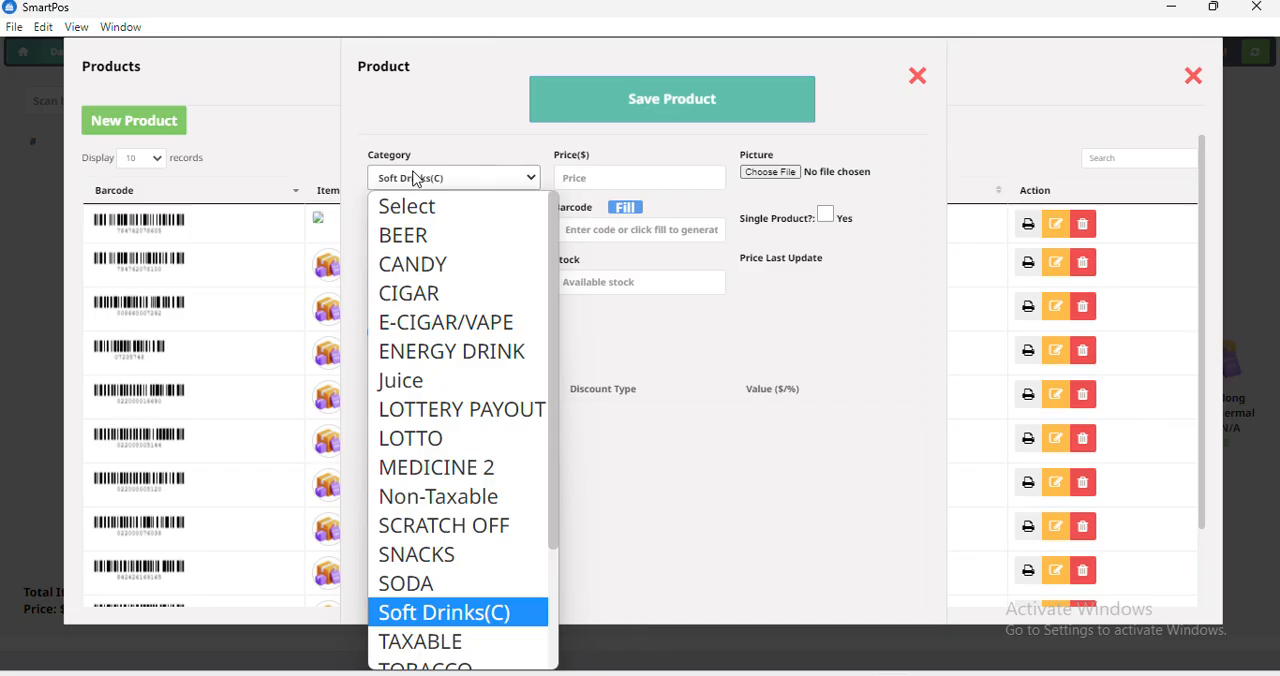
pyautogui.press('Return')
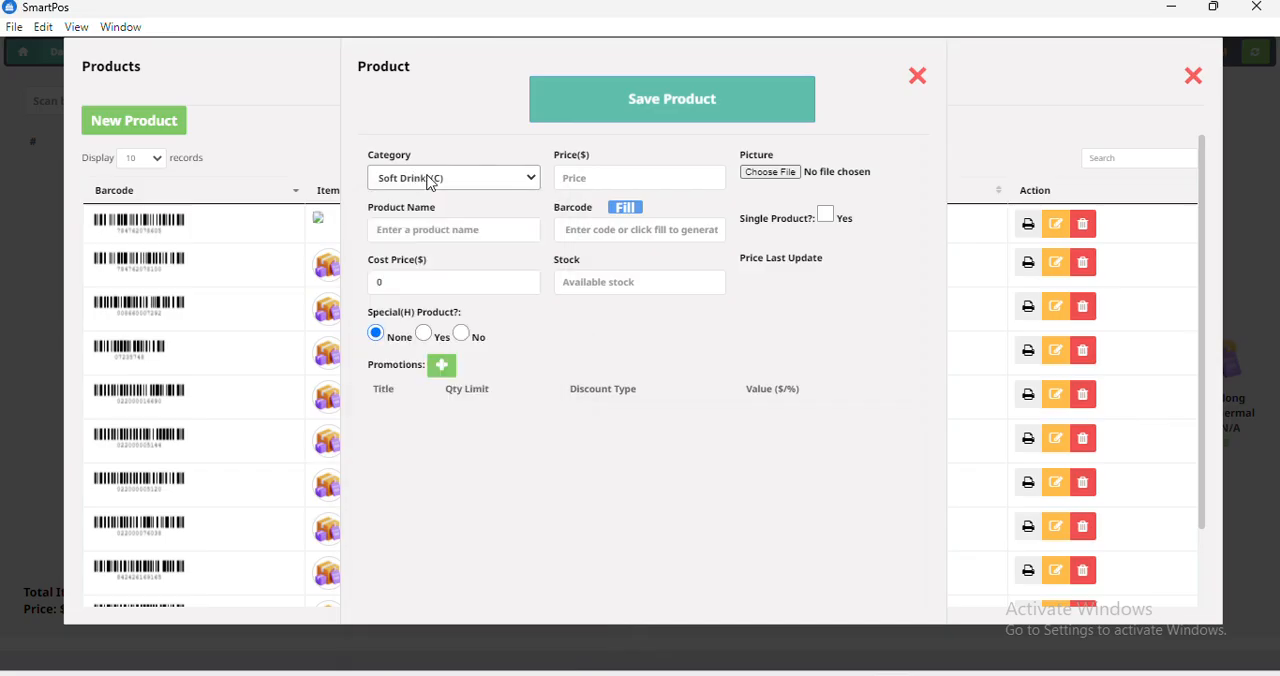
pyautogui.click(596, 174)
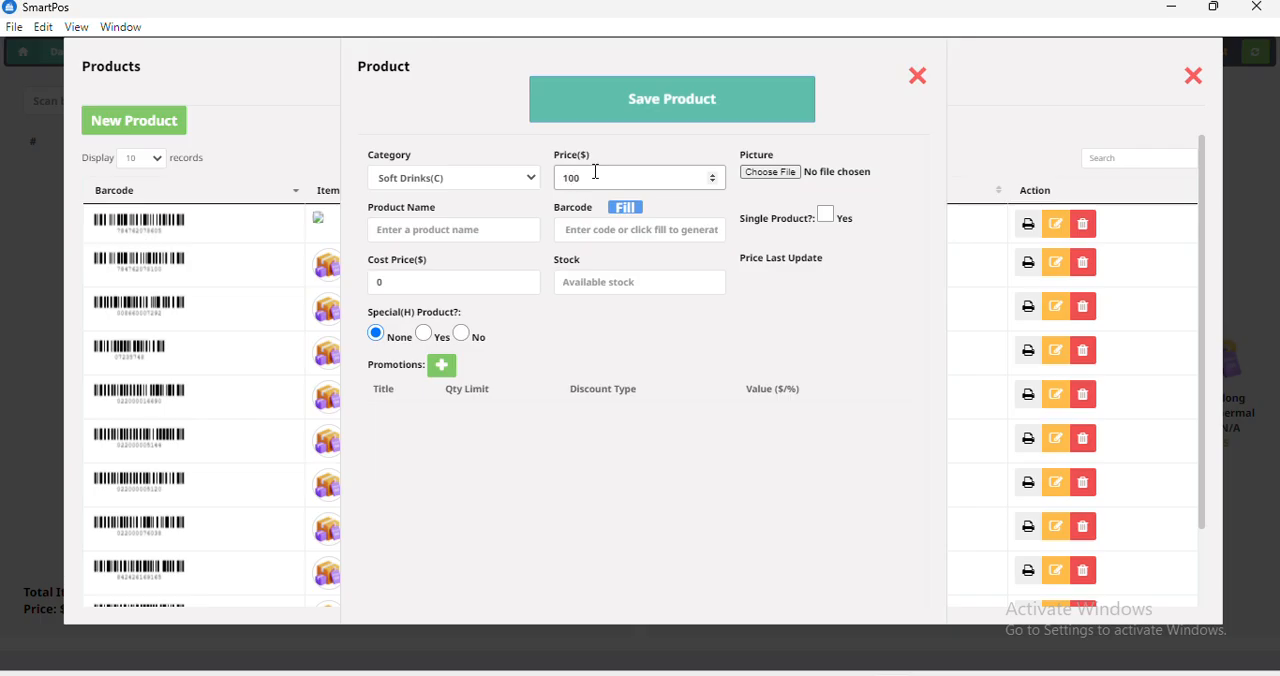
pyautogui.click(765, 180)
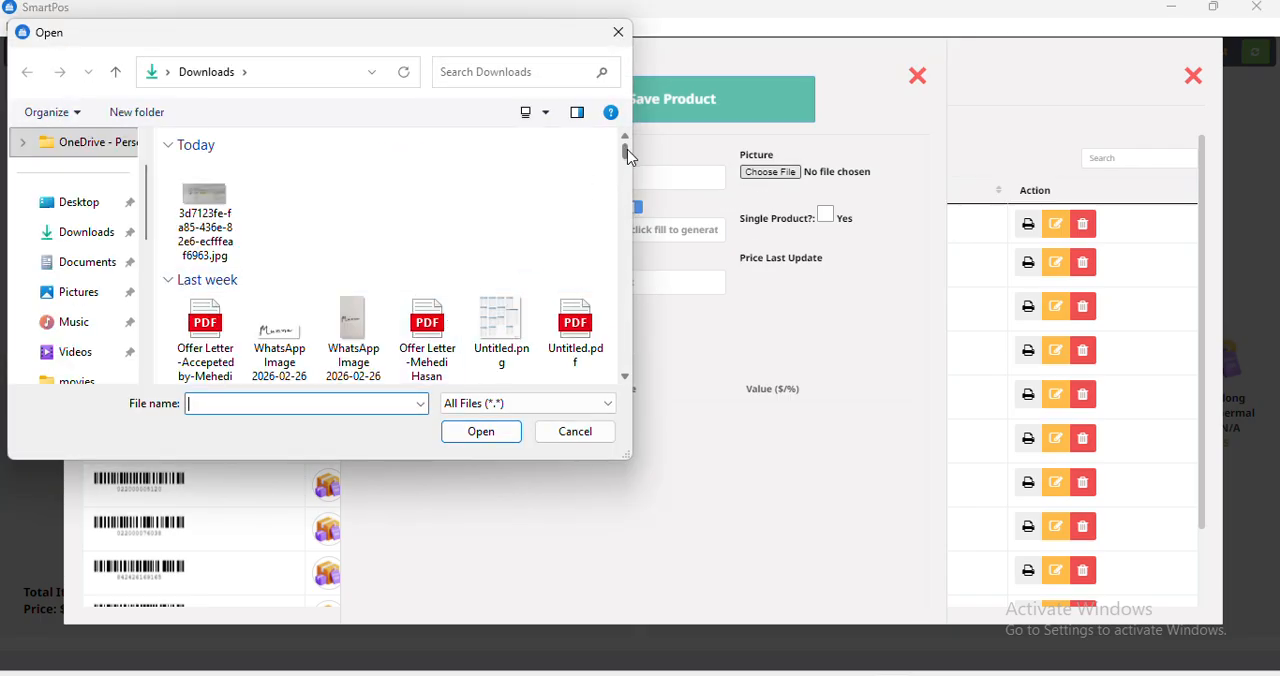
pyautogui.moveTo(627, 152); pyautogui.dragTo(620, 243)
pyautogui.moveTo(621, 247); pyautogui.dragTo(623, 259)
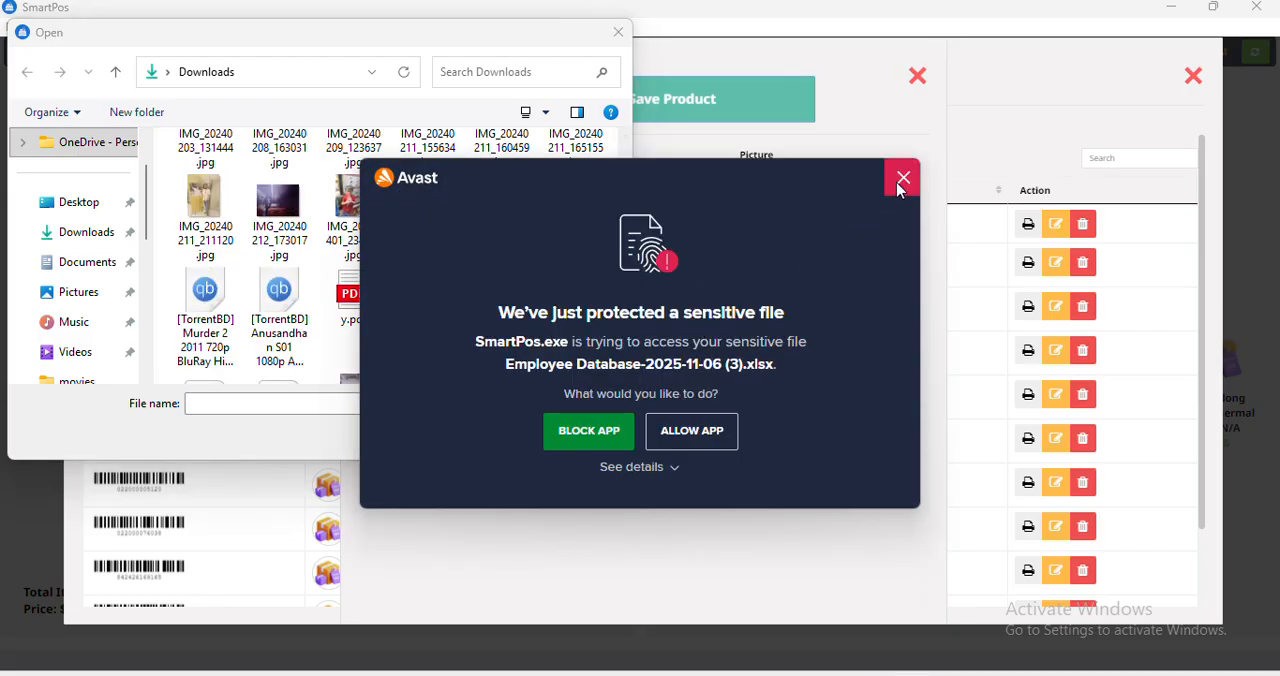
pyautogui.click(900, 186)
pyautogui.click(562, 438)
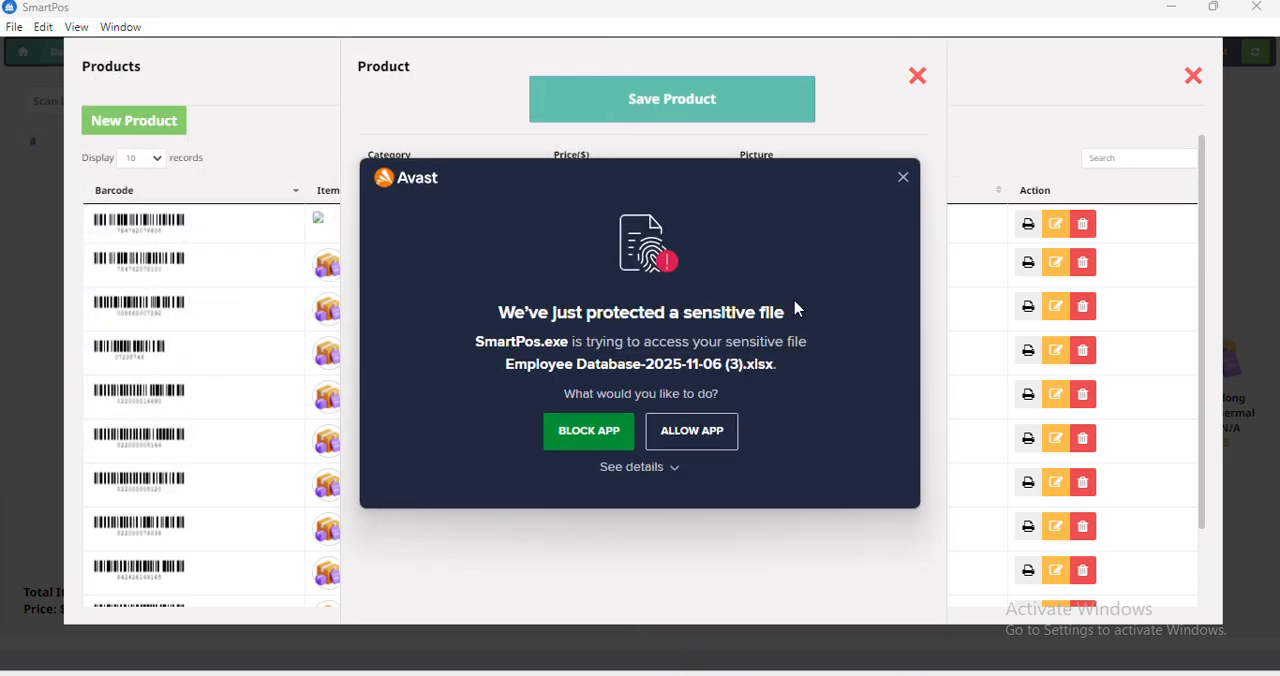
# Allow SmartPos.exe to access the protected file in the Avast alert and dismiss the alert.
pyautogui.click(689, 442)
pyautogui.click(641, 431)
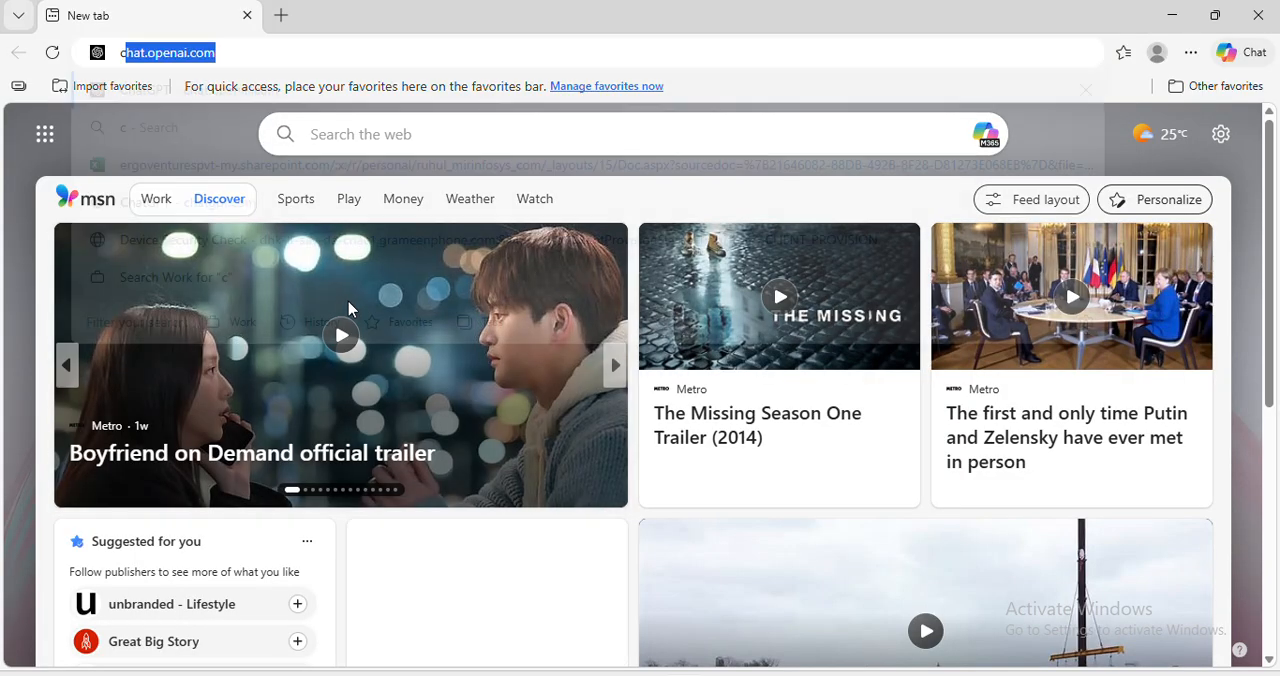
# Switch to the Edge browser, search the web for "coke 1 ltr" and show the image results.
pyautogui.write('coke 250')
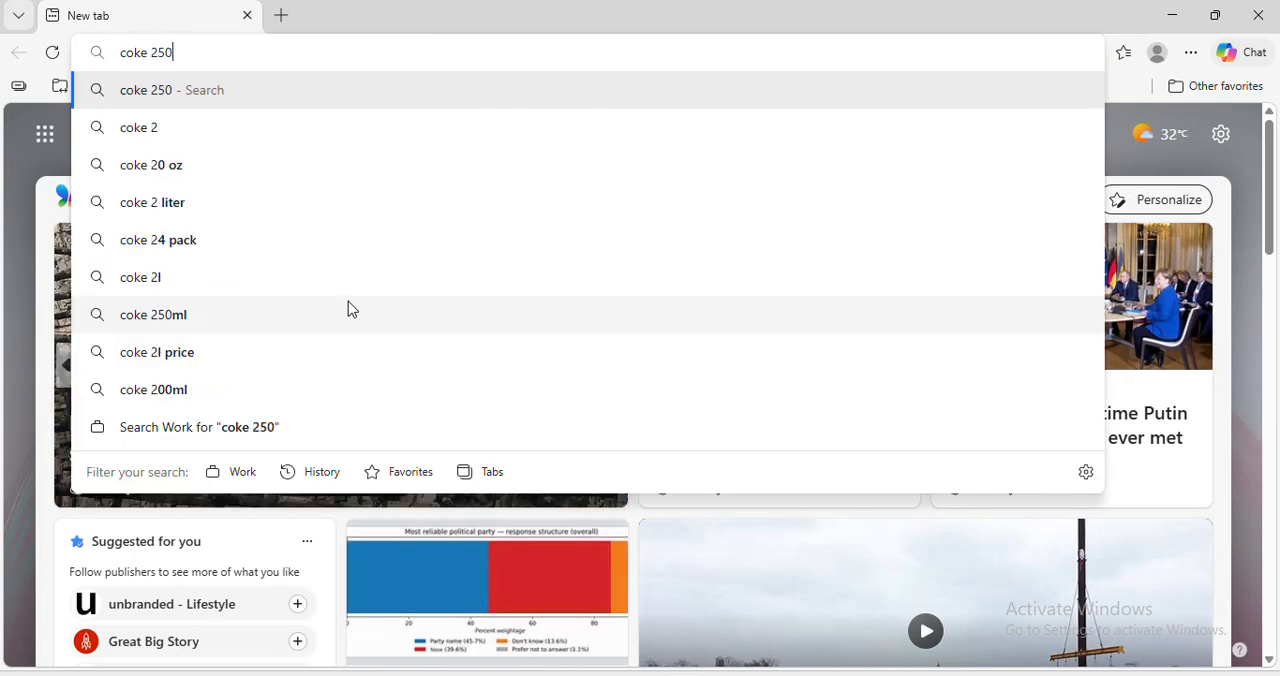
pyautogui.press('BackSpace')
pyautogui.press('BackSpace')
pyautogui.press('BackSpace')
pyautogui.press('BackSpace')
pyautogui.write('1 ')
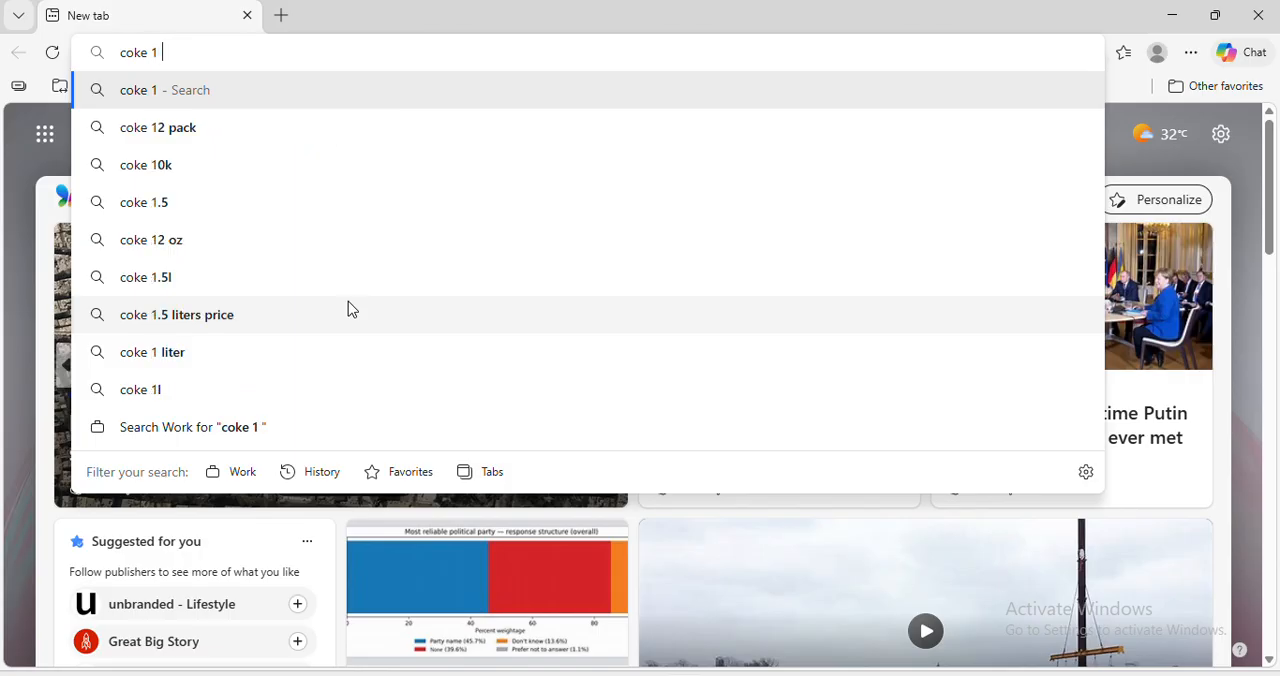
pyautogui.write('ltr')
pyautogui.press('Return')
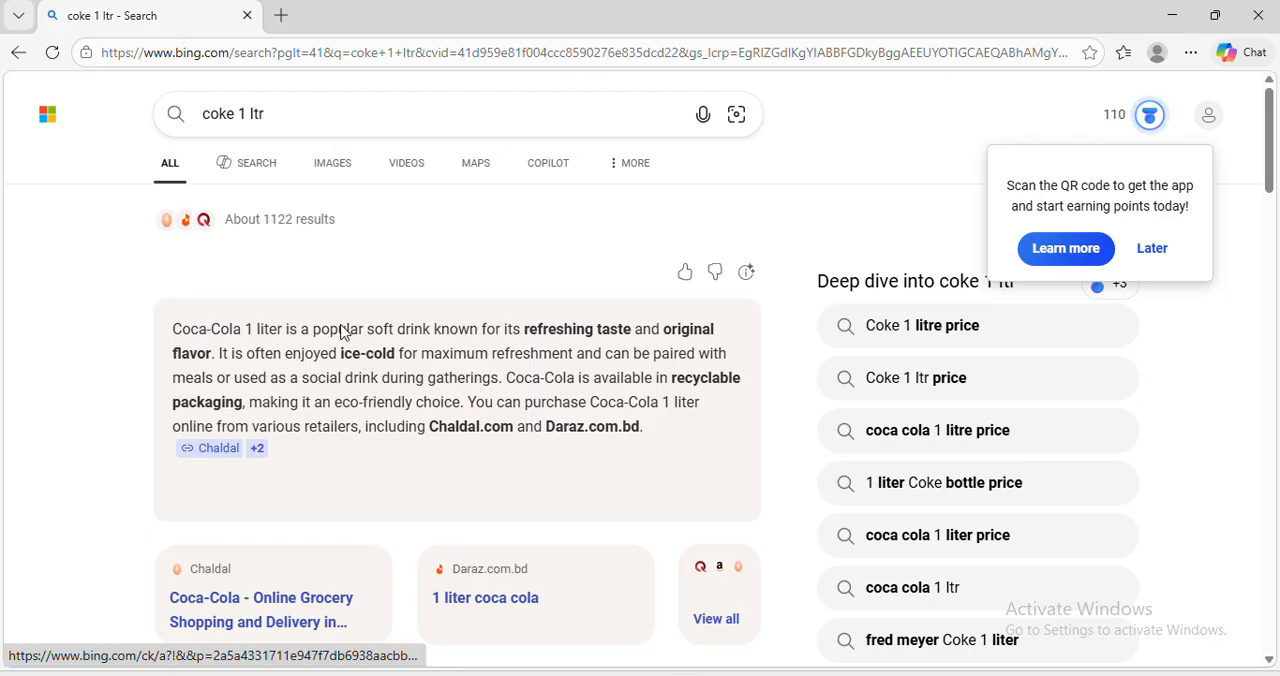
pyautogui.click(340, 165)
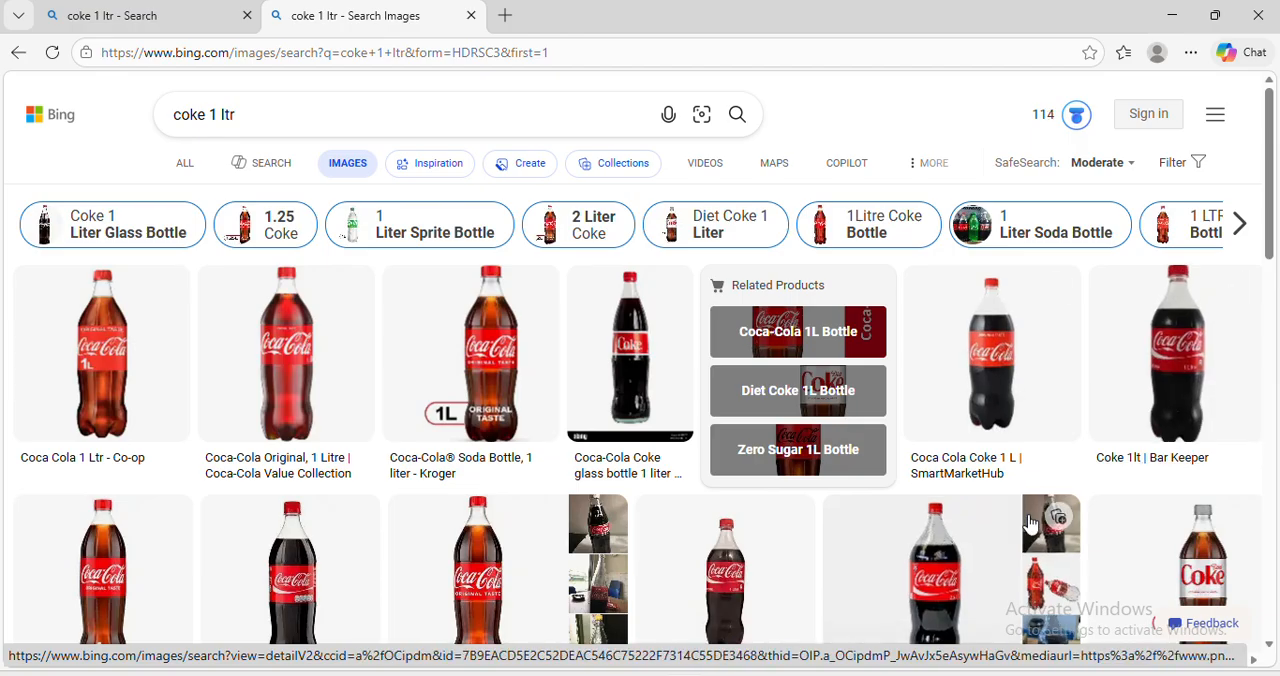
# Save the "Coke 1lt | Bar Keeper" bottle image to the Desktop as coke.png, with the file type set to All files.
pyautogui.rightClick(1172, 380)
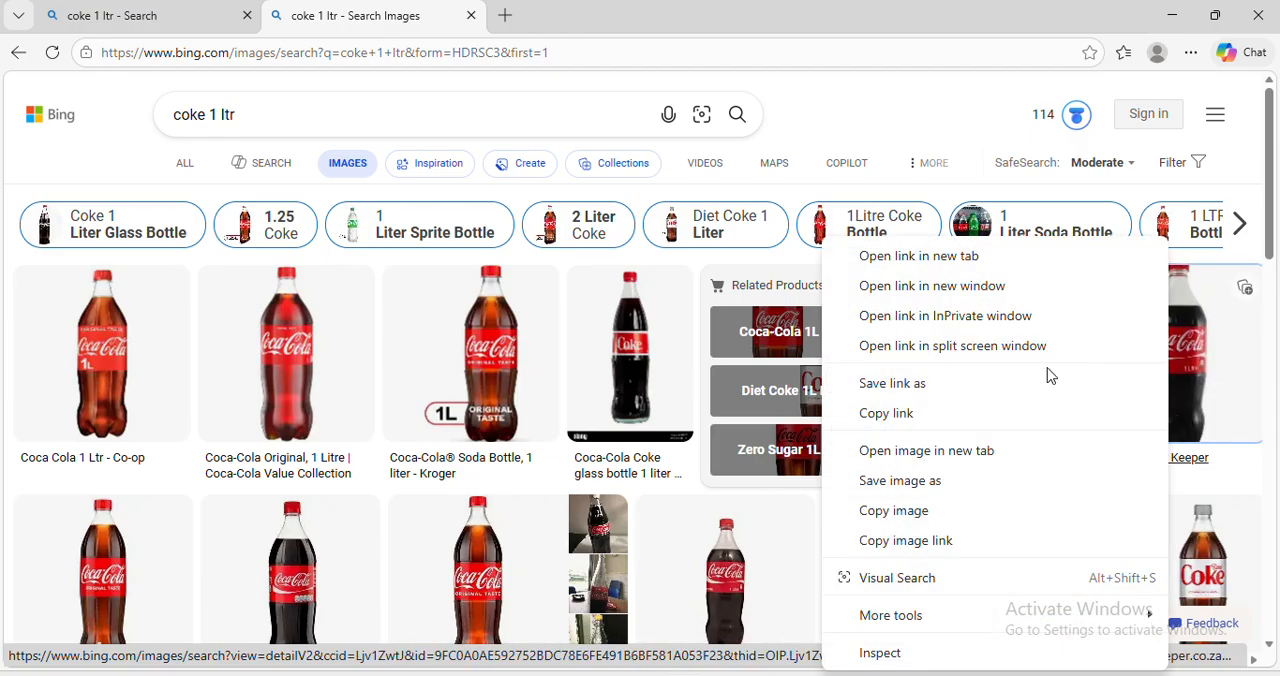
pyautogui.click(905, 482)
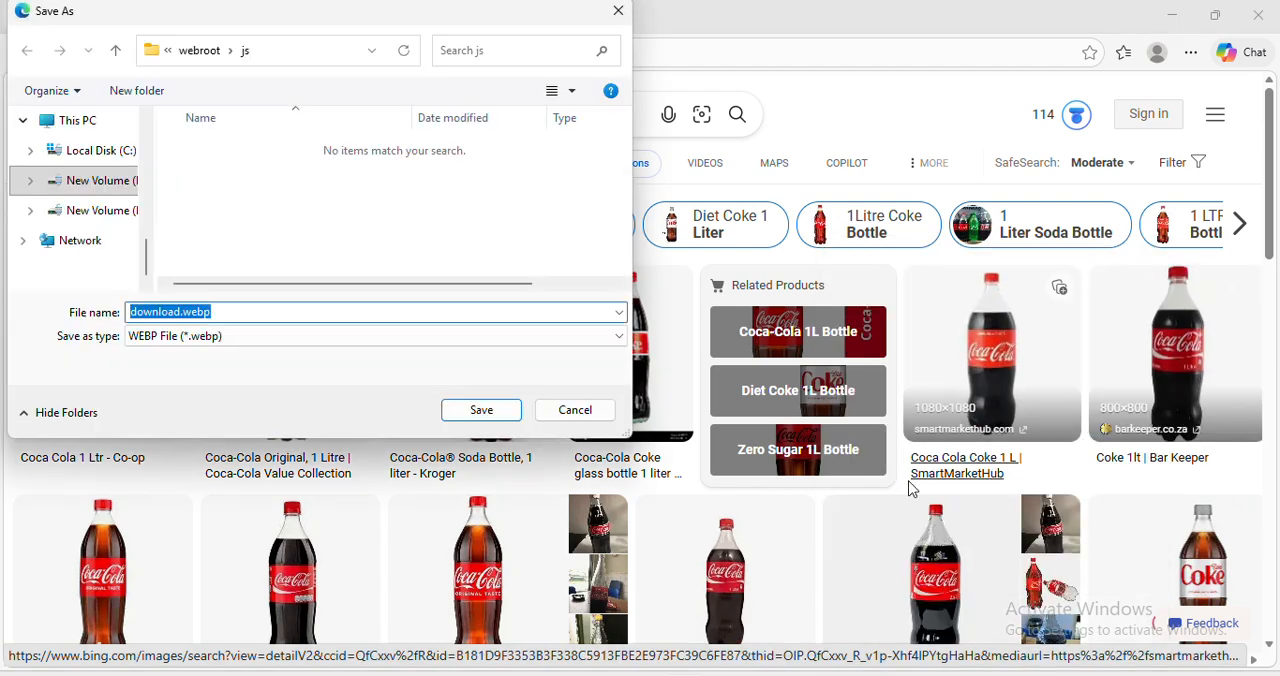
pyautogui.write('coke')
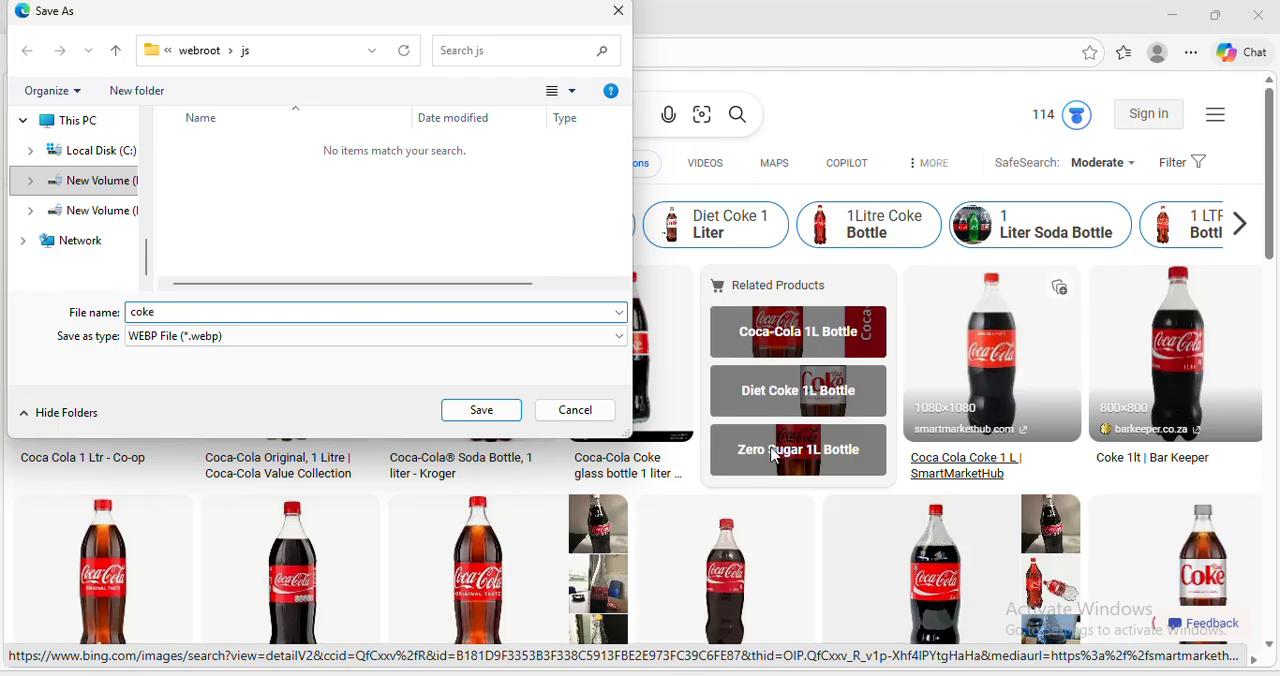
pyautogui.scroll(2, 148, 213)
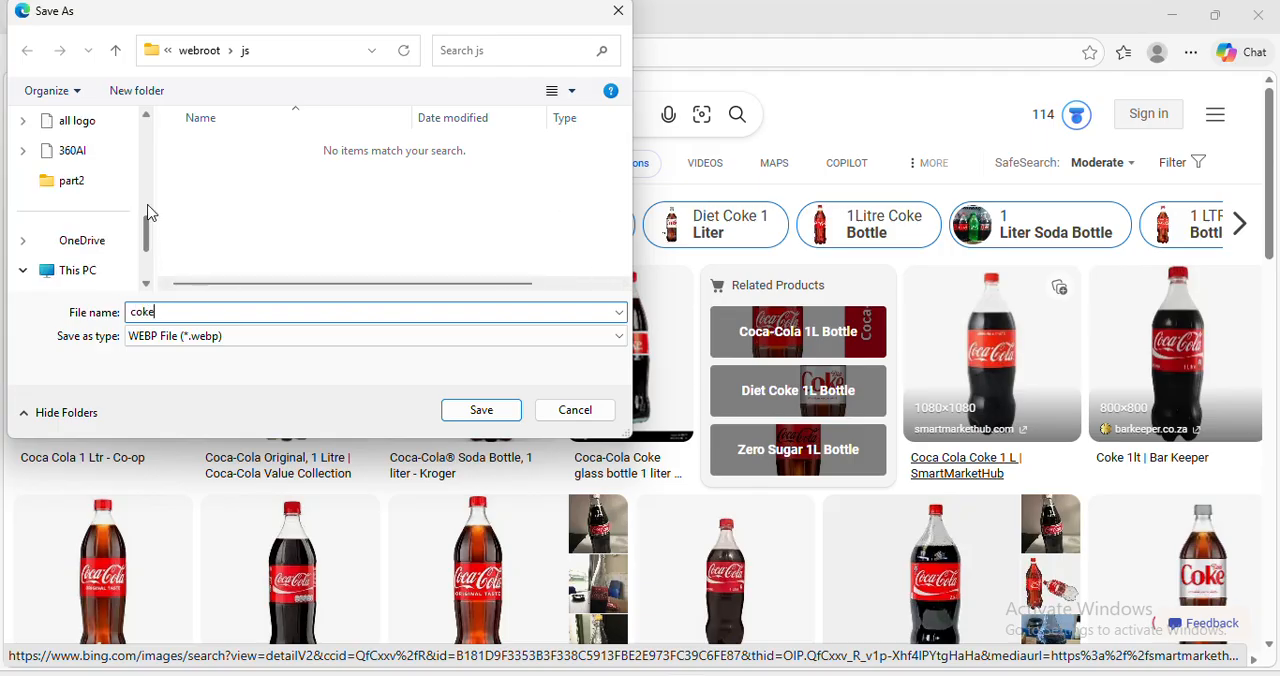
pyautogui.write('ke')
pyautogui.scroll(3, 148, 213)
pyautogui.click(80, 247)
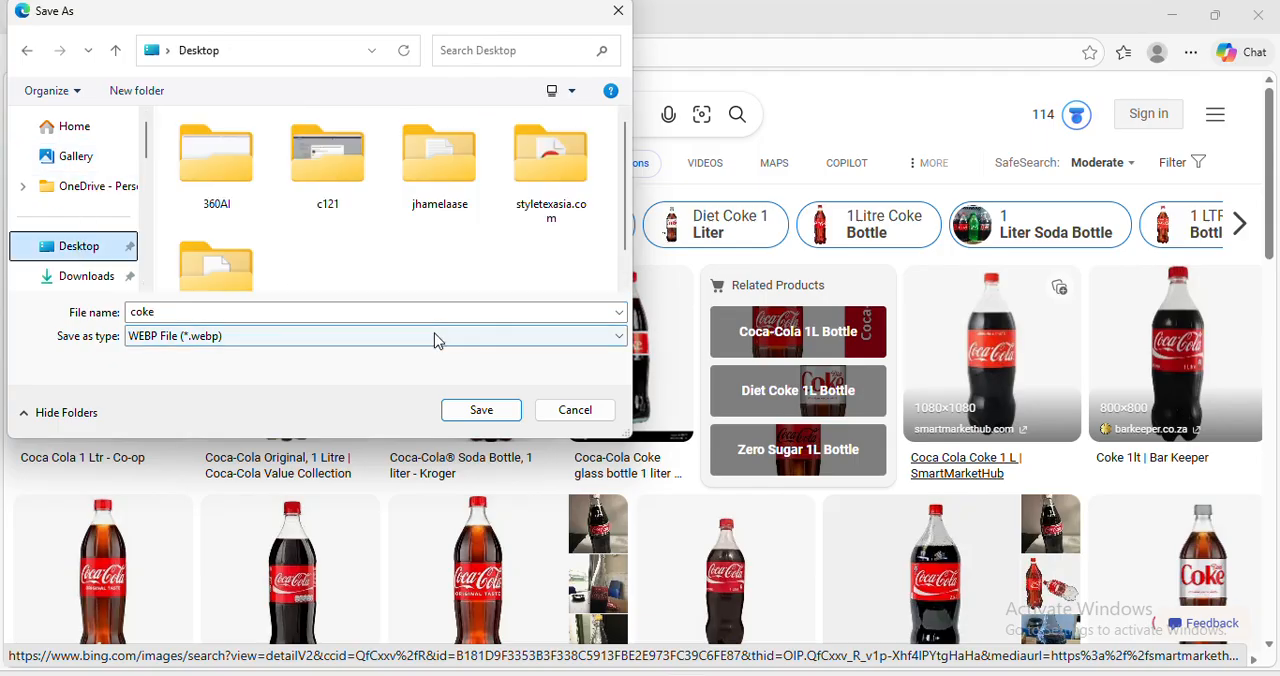
pyautogui.click(260, 346)
pyautogui.click(231, 370)
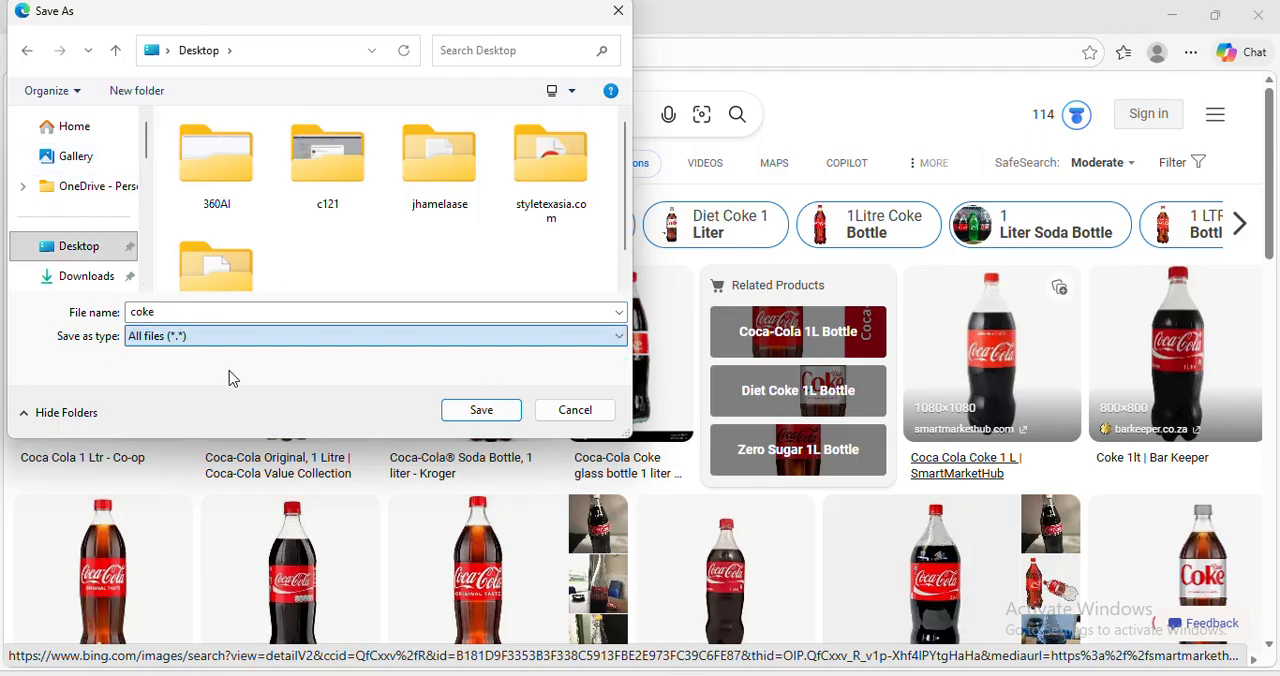
pyautogui.click(171, 311)
pyautogui.click(170, 309)
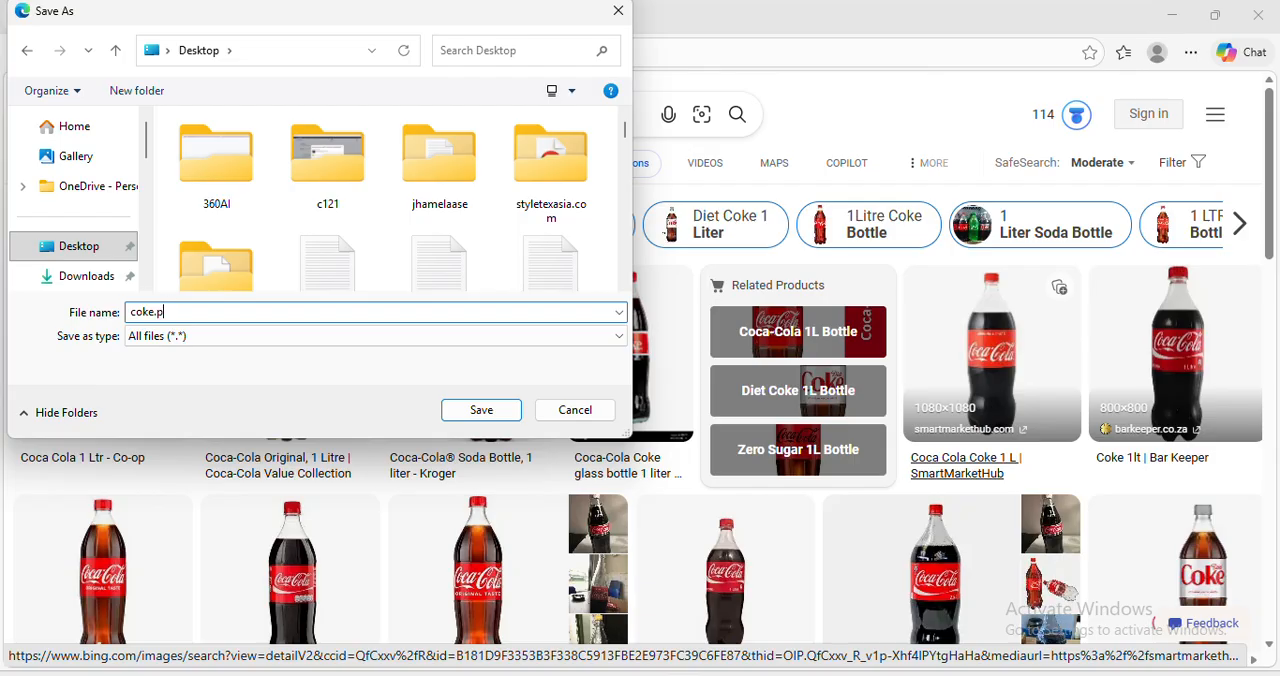
pyautogui.press('Return')
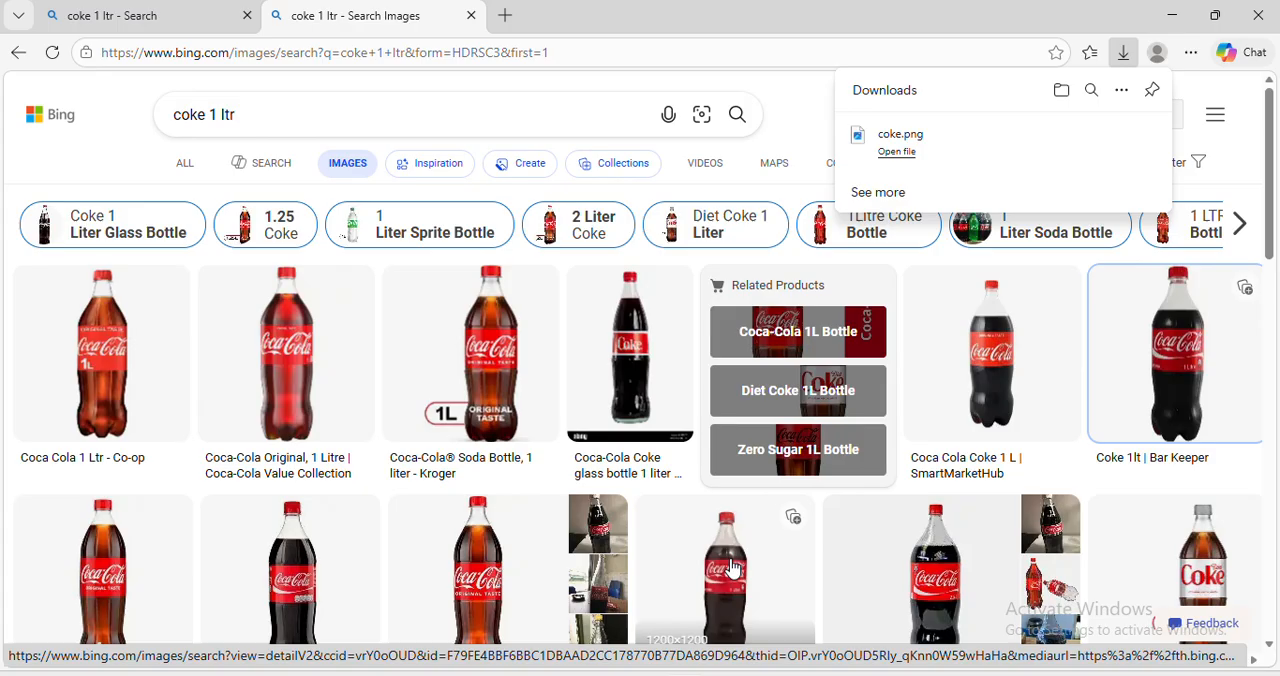
pyautogui.click(948, 572)
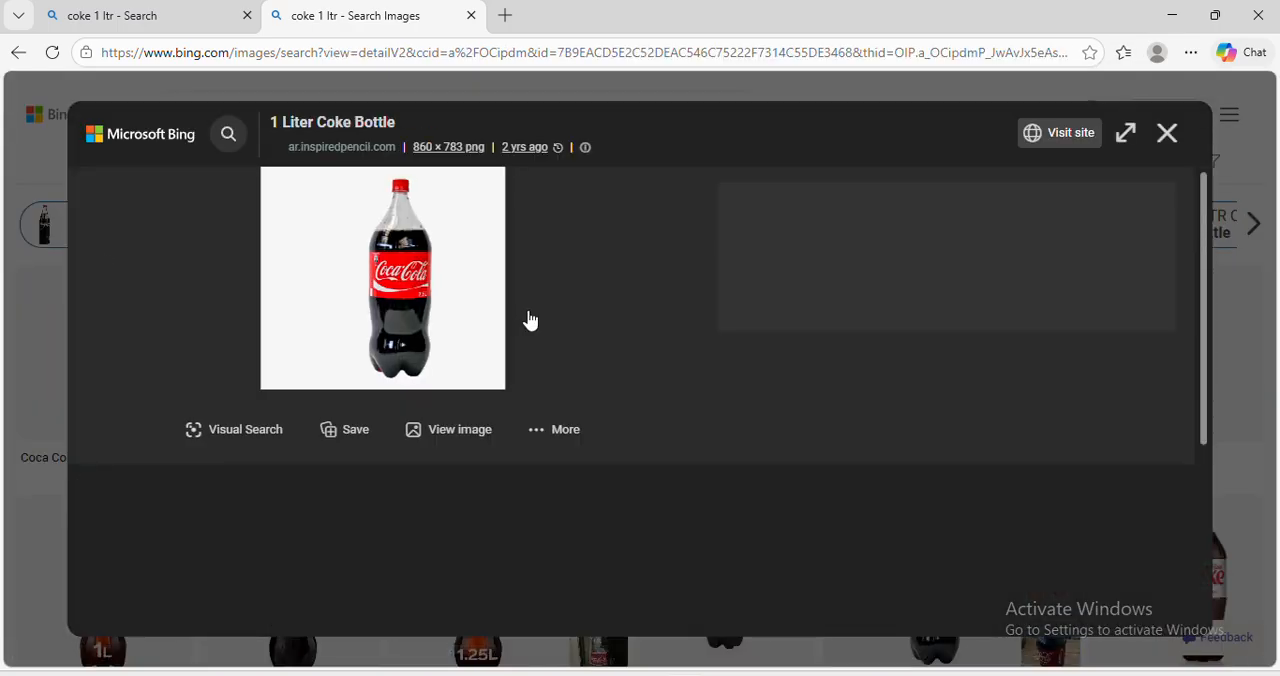
pyautogui.rightClick(405, 199)
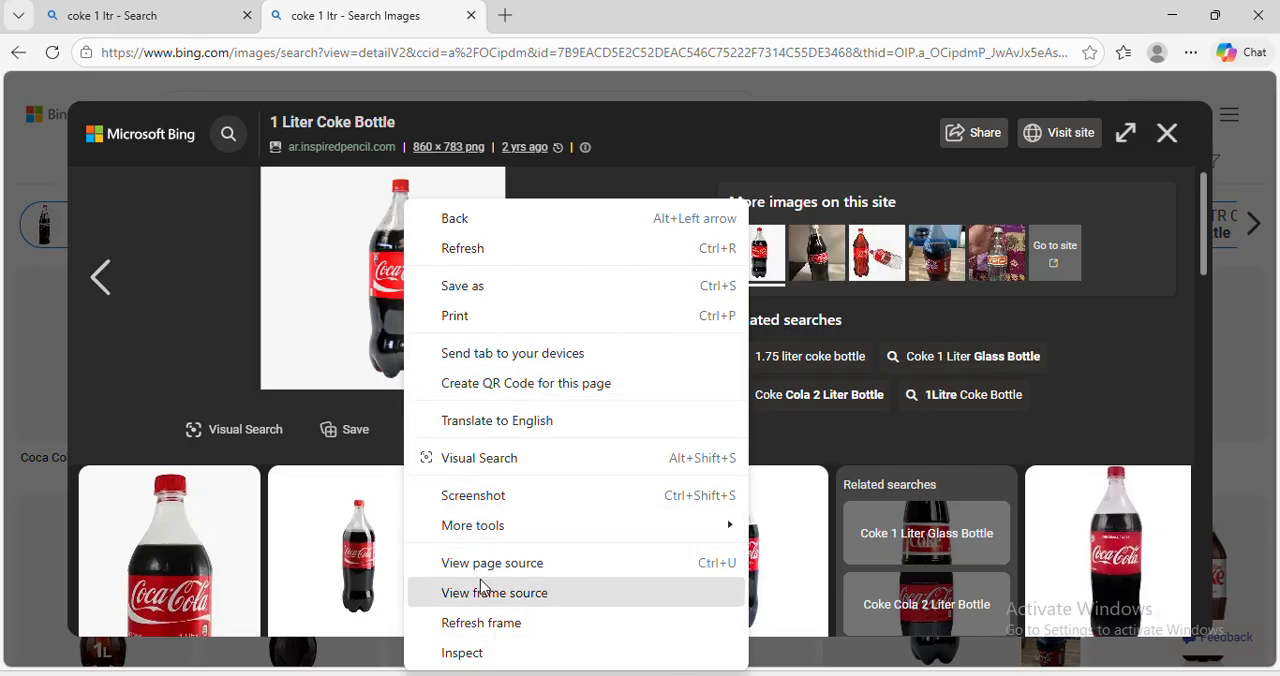
pyautogui.click(381, 306)
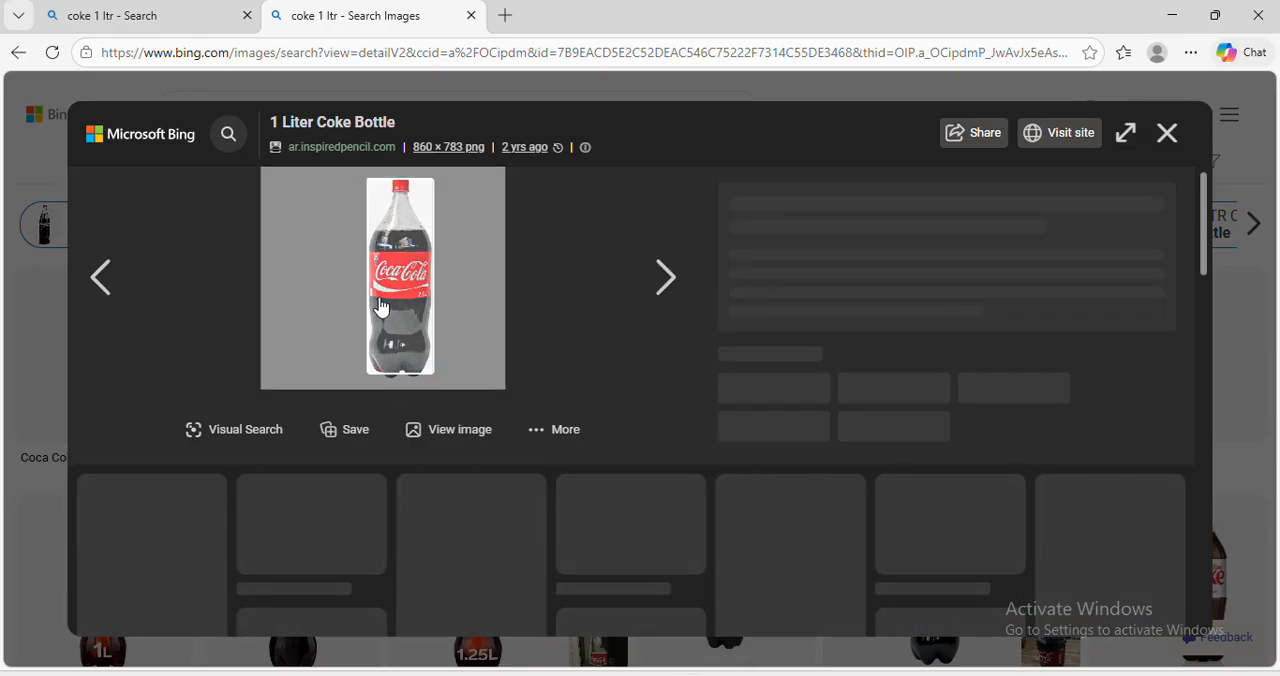
pyautogui.rightClick(381, 306)
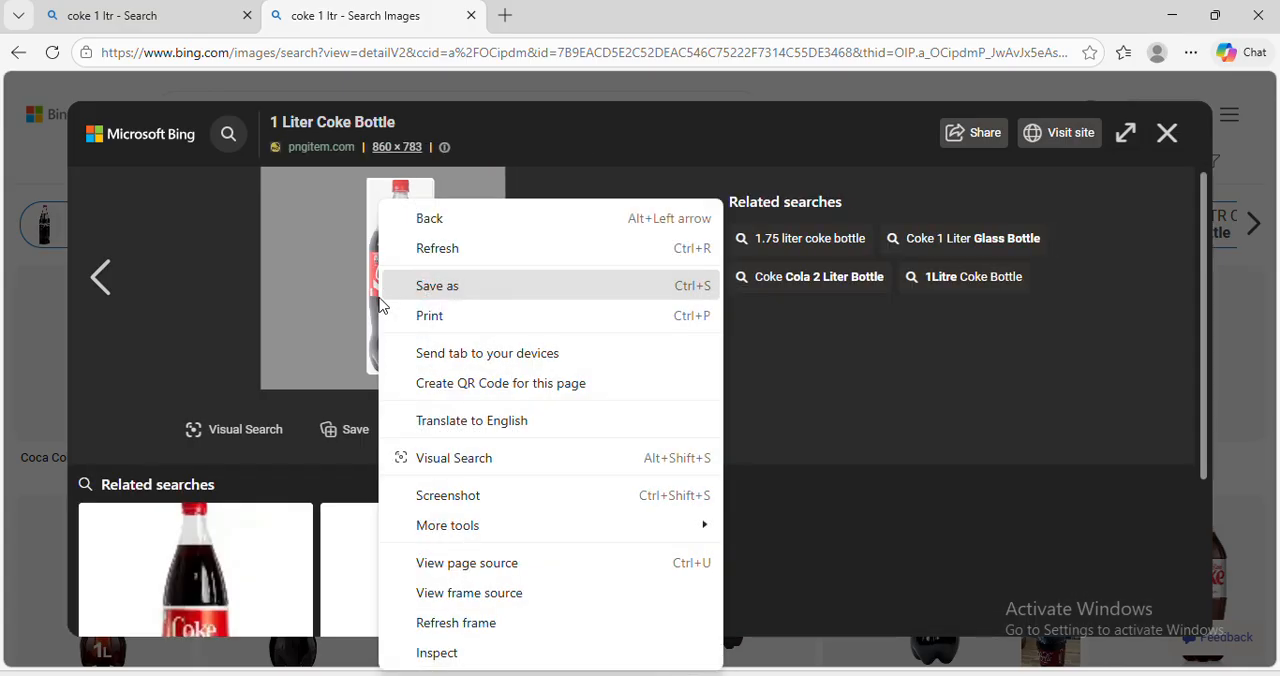
pyautogui.click(480, 597)
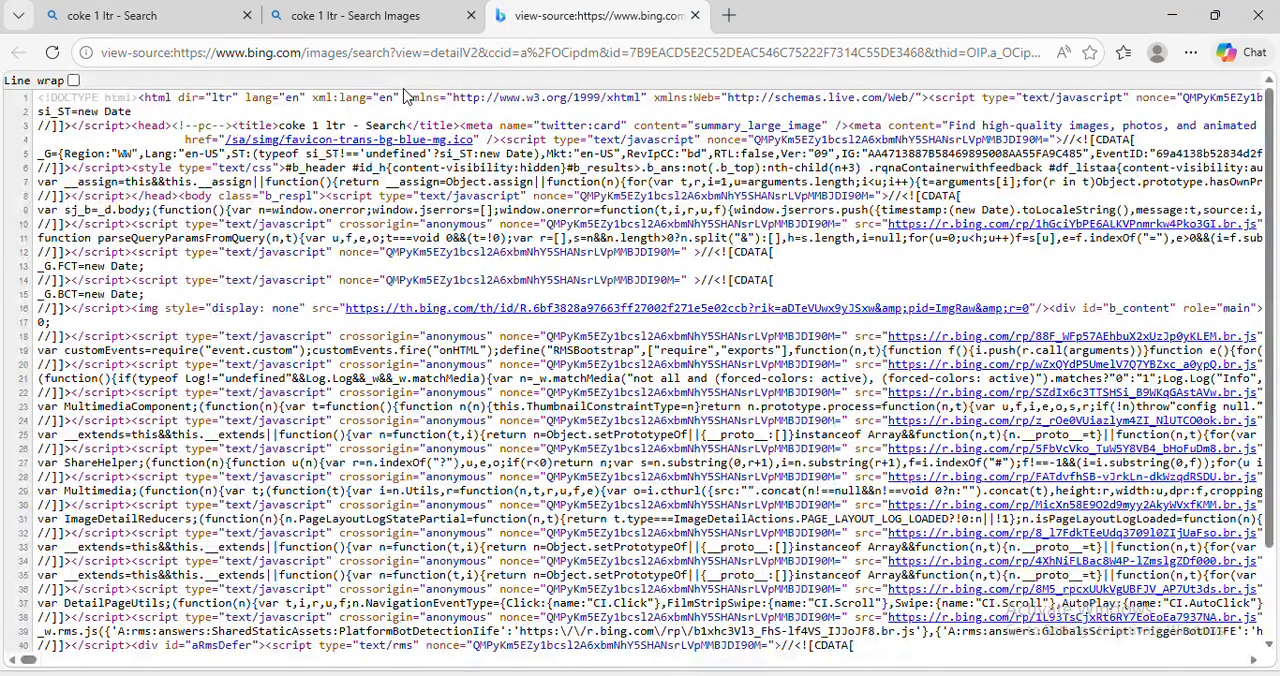
pyautogui.click(400, 14)
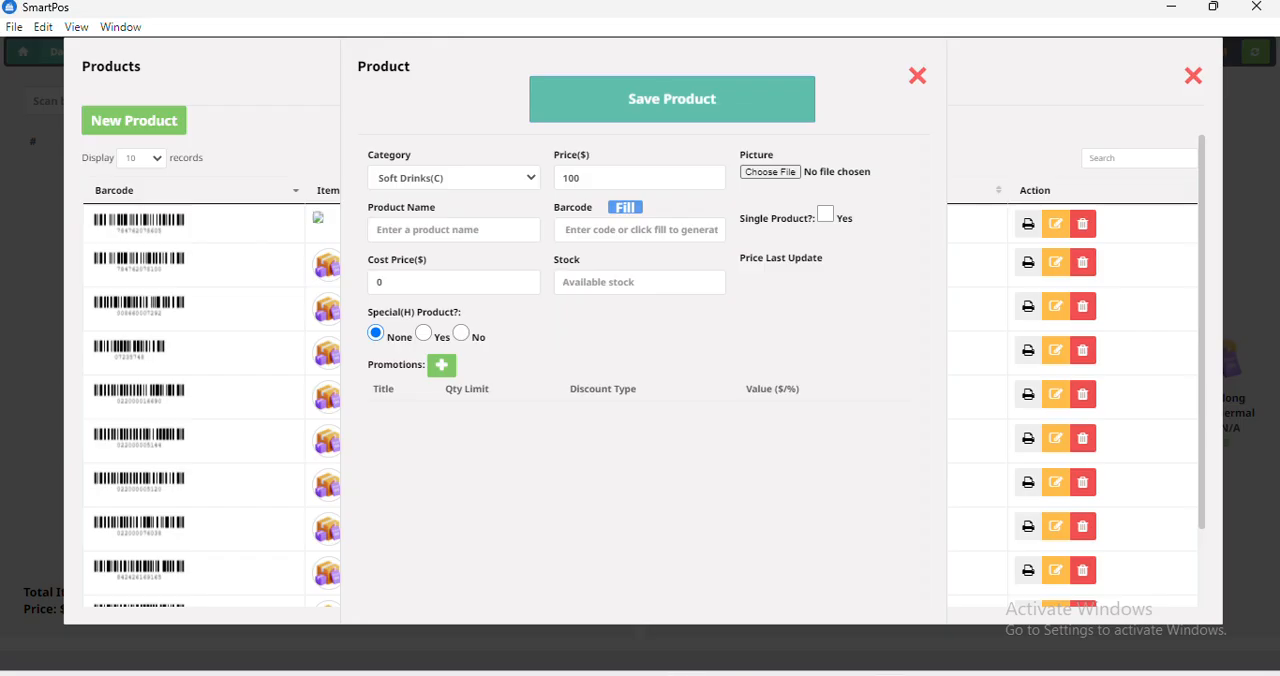
# Switch back to SmartPOS and attach coke.png from the Desktop as the new product's picture.
pyautogui.click(778, 170)
pyautogui.click(86, 238)
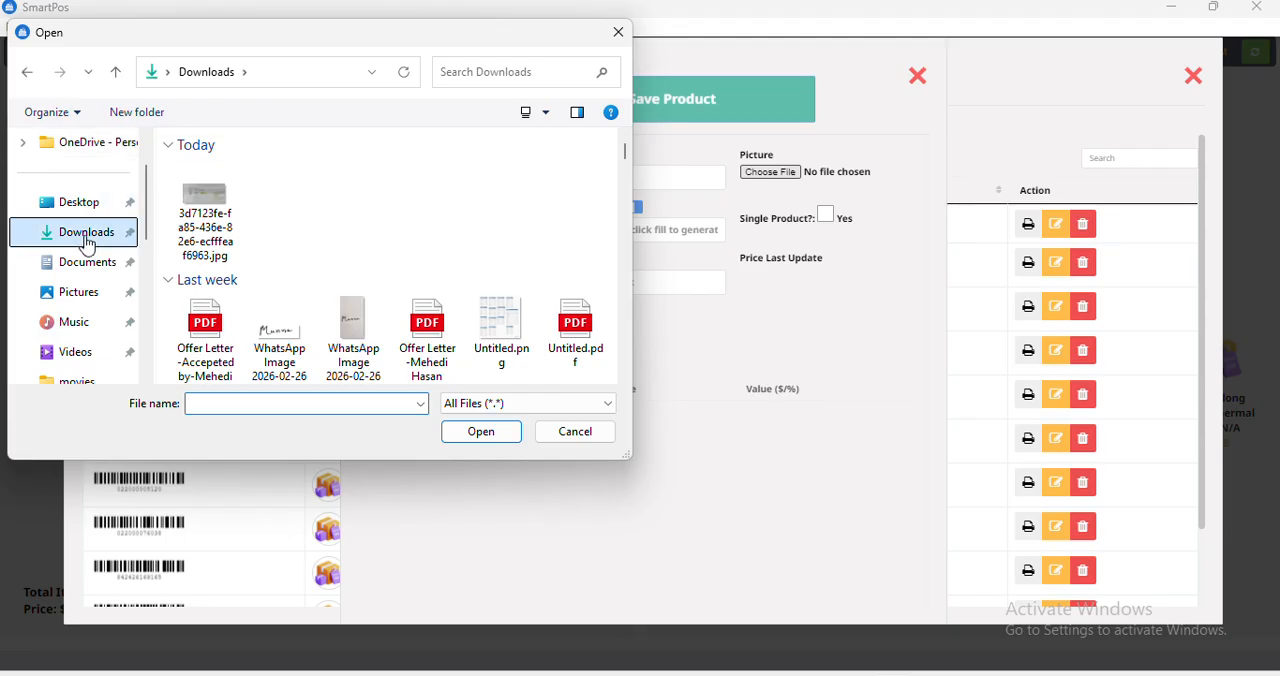
pyautogui.click(80, 204)
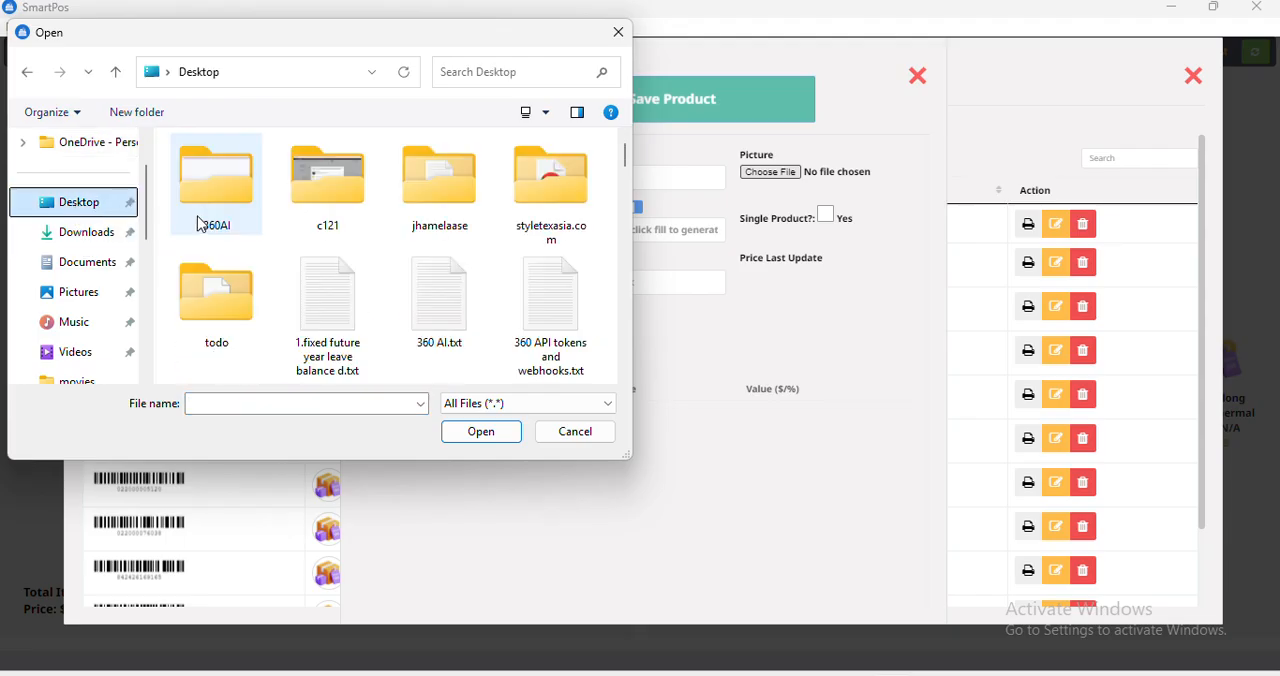
pyautogui.write('cad4.txt')
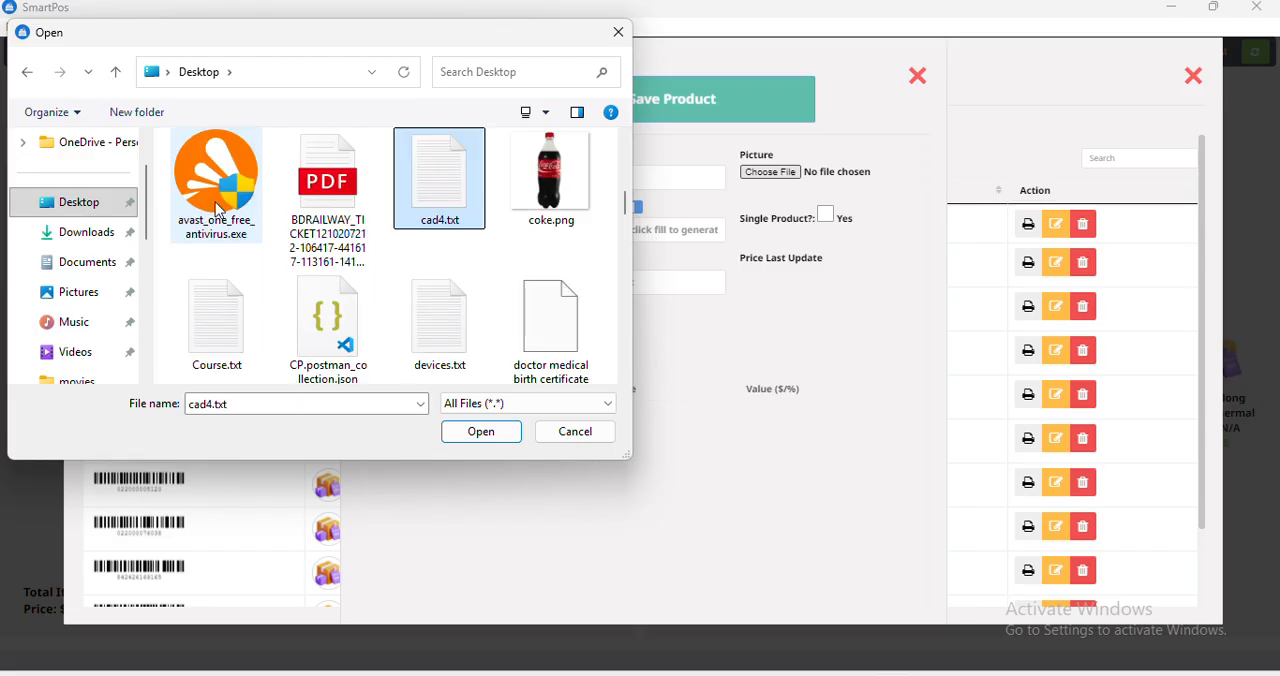
pyautogui.doubleClick(571, 177)
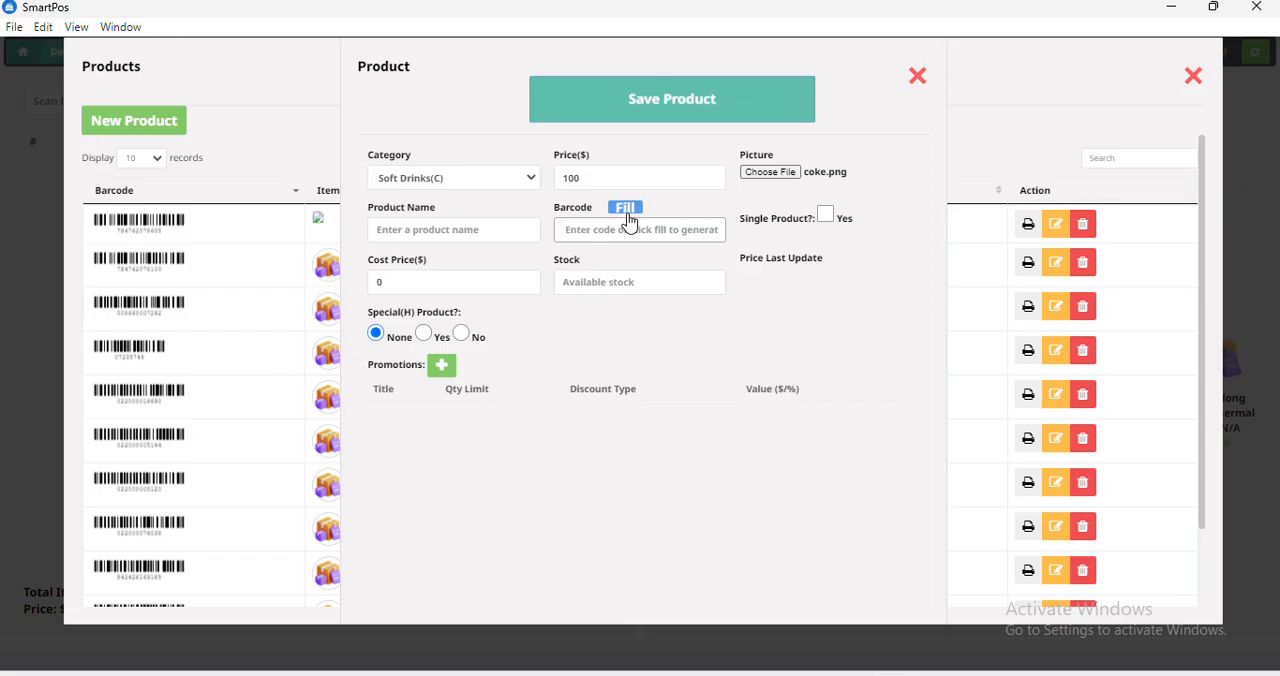
# Generate an automatic barcode for the new product and name the product "Coke 1 ltr".
pyautogui.write('57')
pyautogui.press('BackSpace')
pyautogui.press('BackSpace')
pyautogui.press('BackSpace')
pyautogui.press('BackSpace')
pyautogui.press('BackSpace')
pyautogui.press('BackSpace')
pyautogui.press('BackSpace')
pyautogui.press('BackSpace')
pyautogui.press('BackSpace')
pyautogui.press('BackSpace')
pyautogui.click(624, 211)
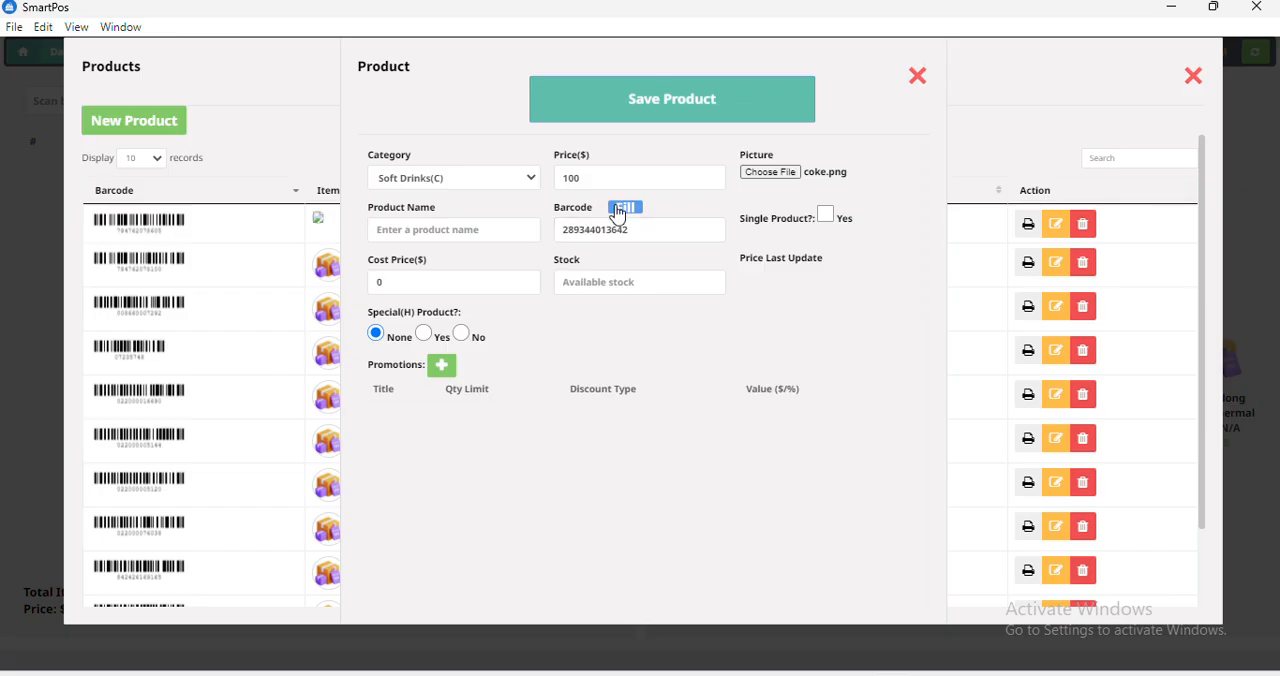
pyautogui.click(409, 226)
pyautogui.write('Coke 1 ltr')
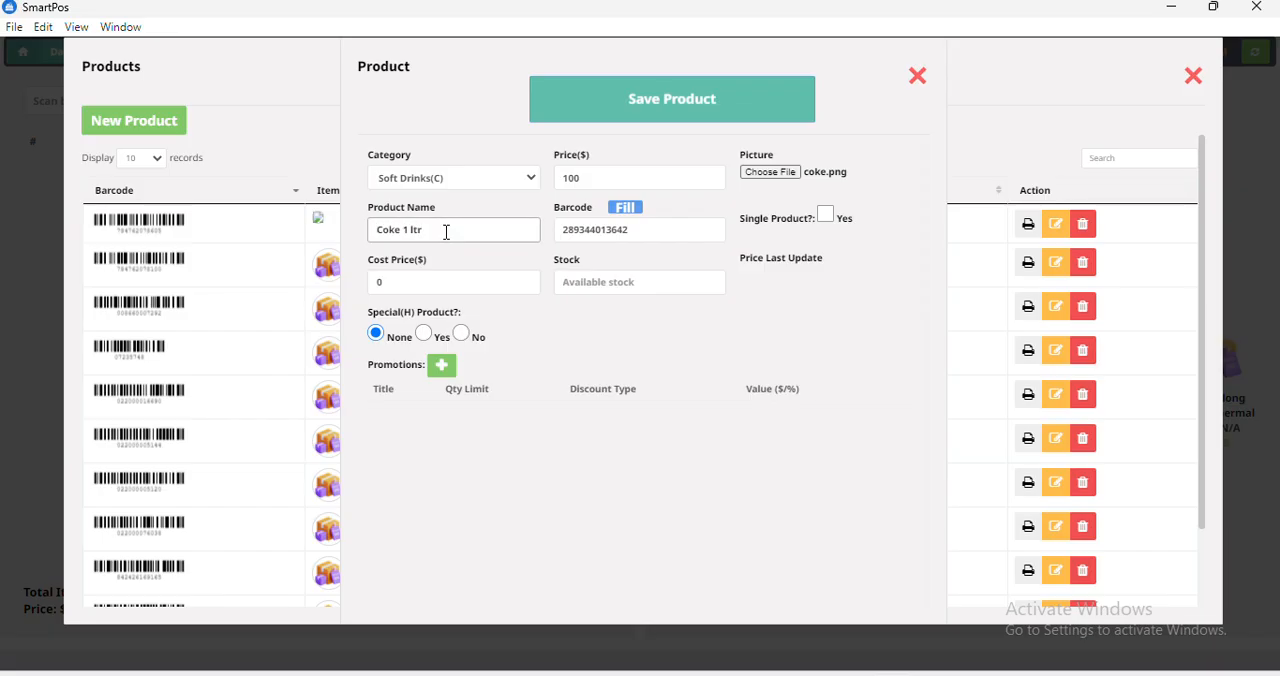
# Set the product's cost price to 80 and its stock to 50.
pyautogui.click(431, 285)
pyautogui.press('BackSpace')
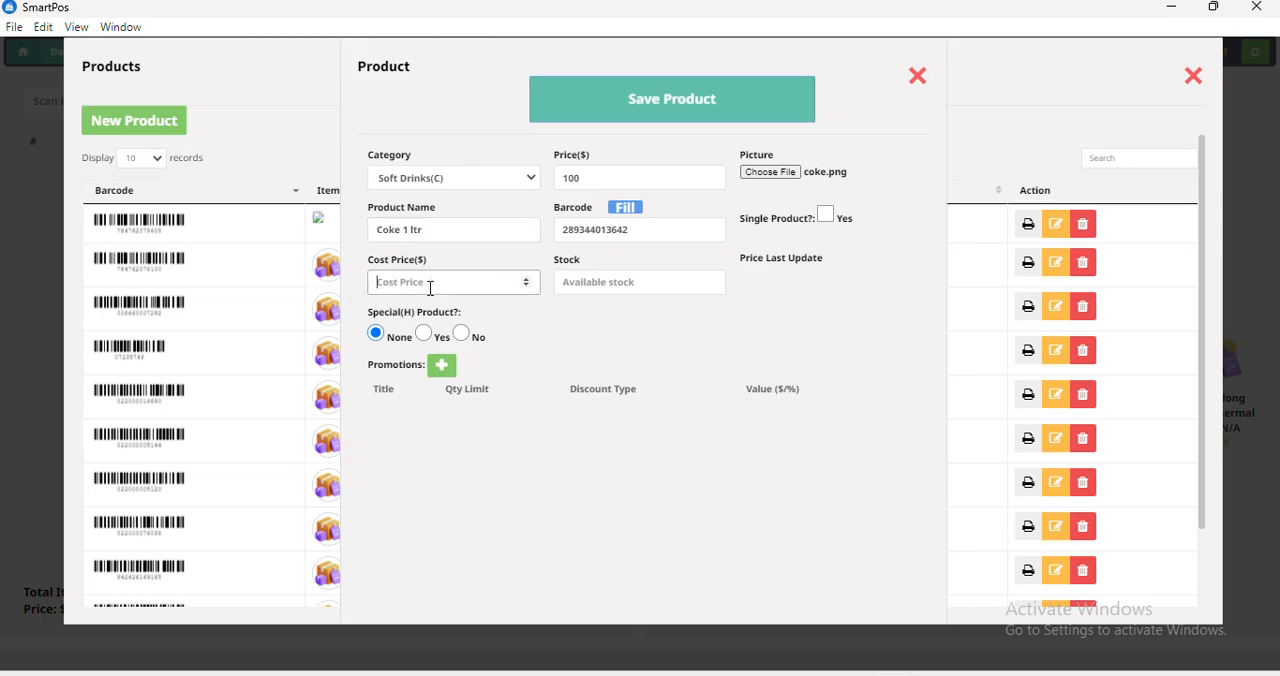
pyautogui.write('80')
pyautogui.click(598, 179)
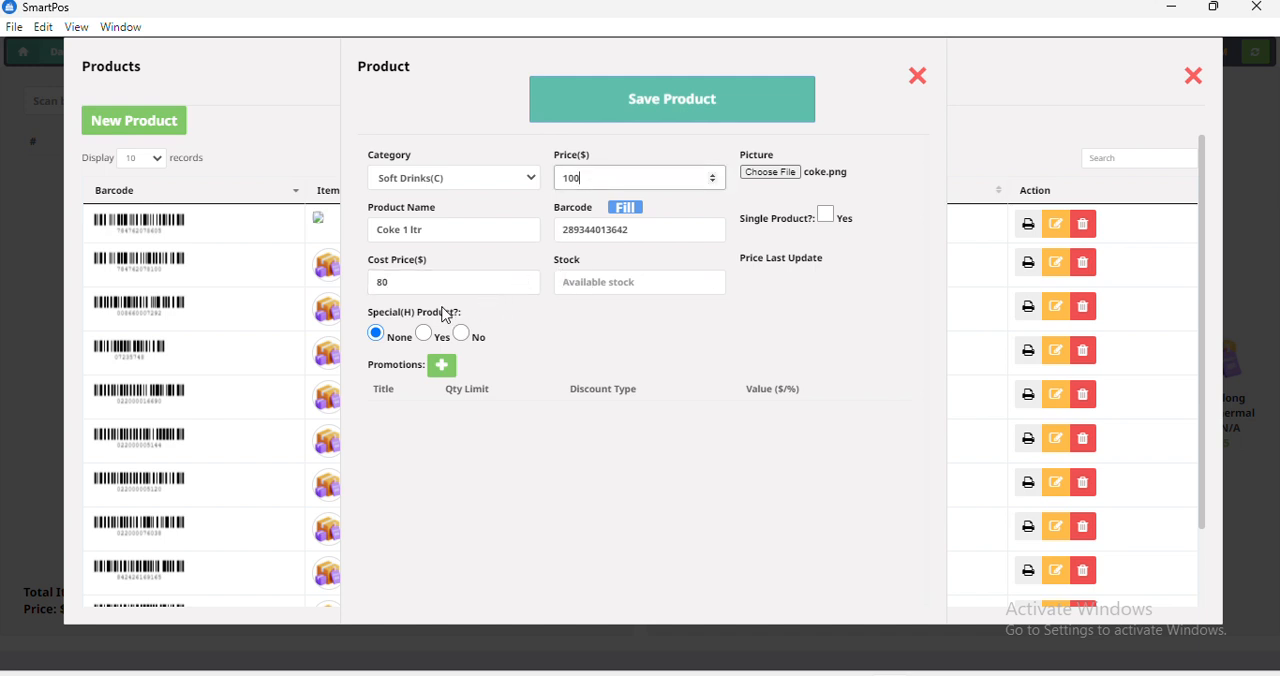
pyautogui.click(607, 289)
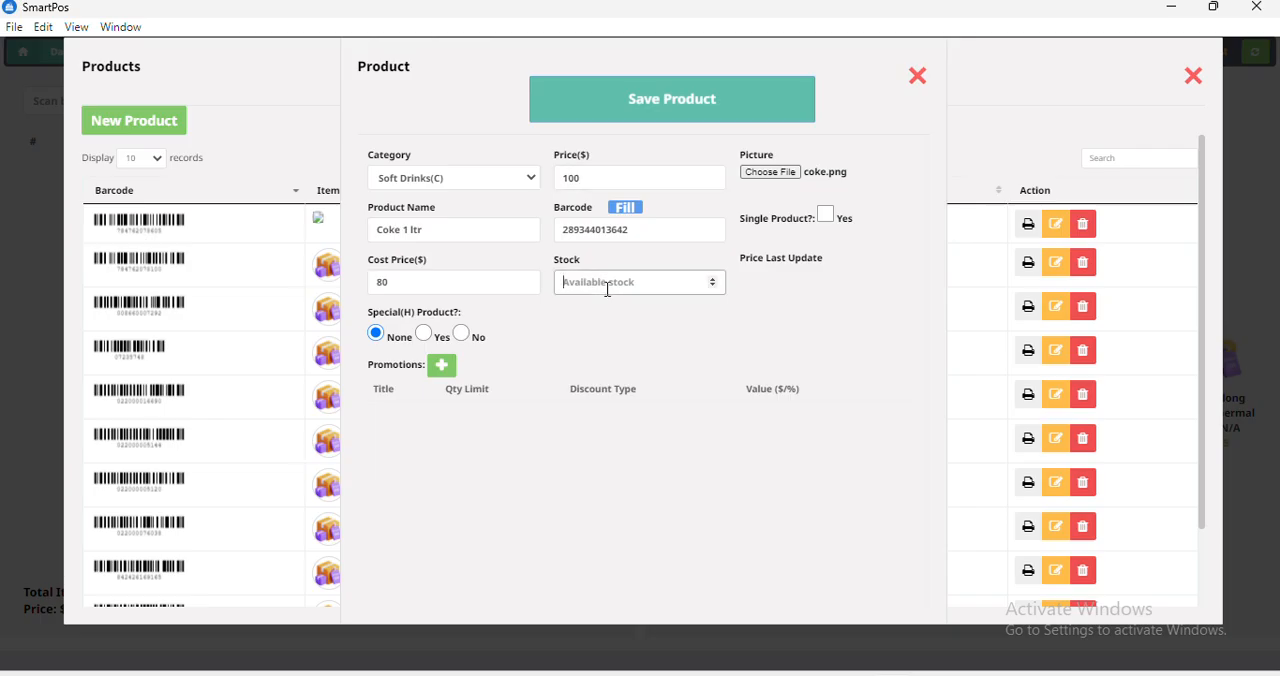
pyautogui.write('50')
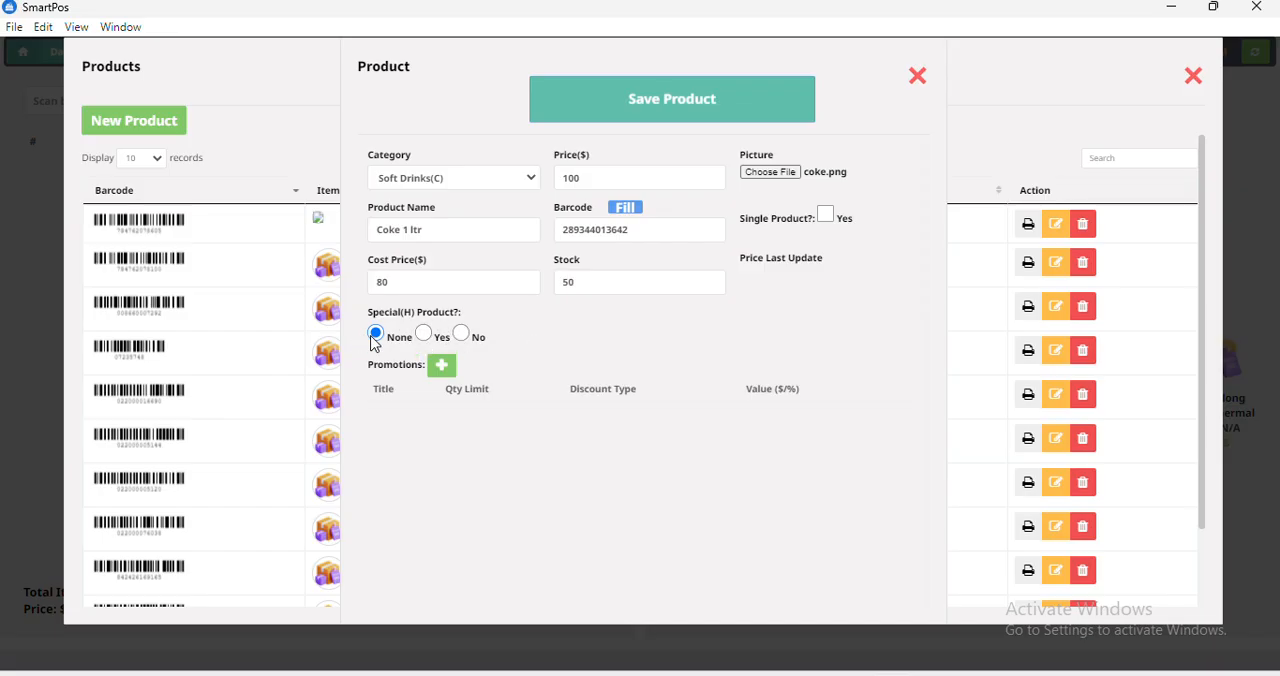
# Add a promotion titled "5% off" with a quantity limit of 2 and a percentage discount of 5.
pyautogui.click(442, 367)
pyautogui.click(441, 419)
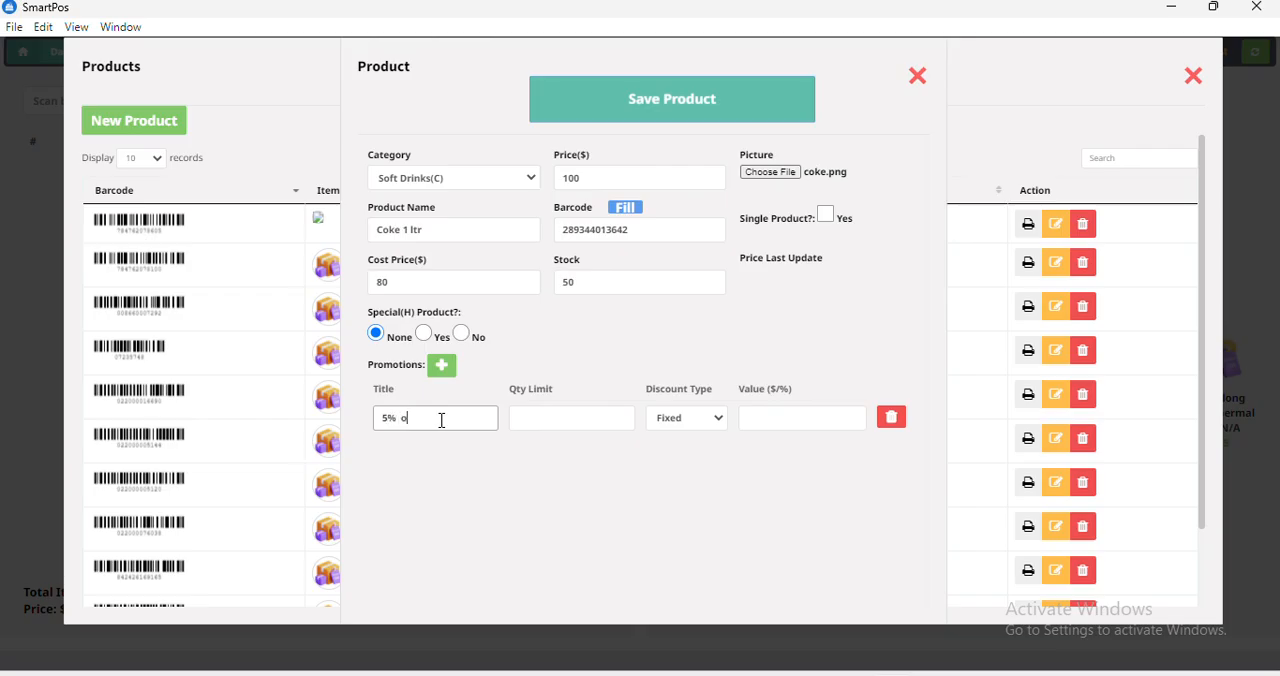
pyautogui.click(574, 409)
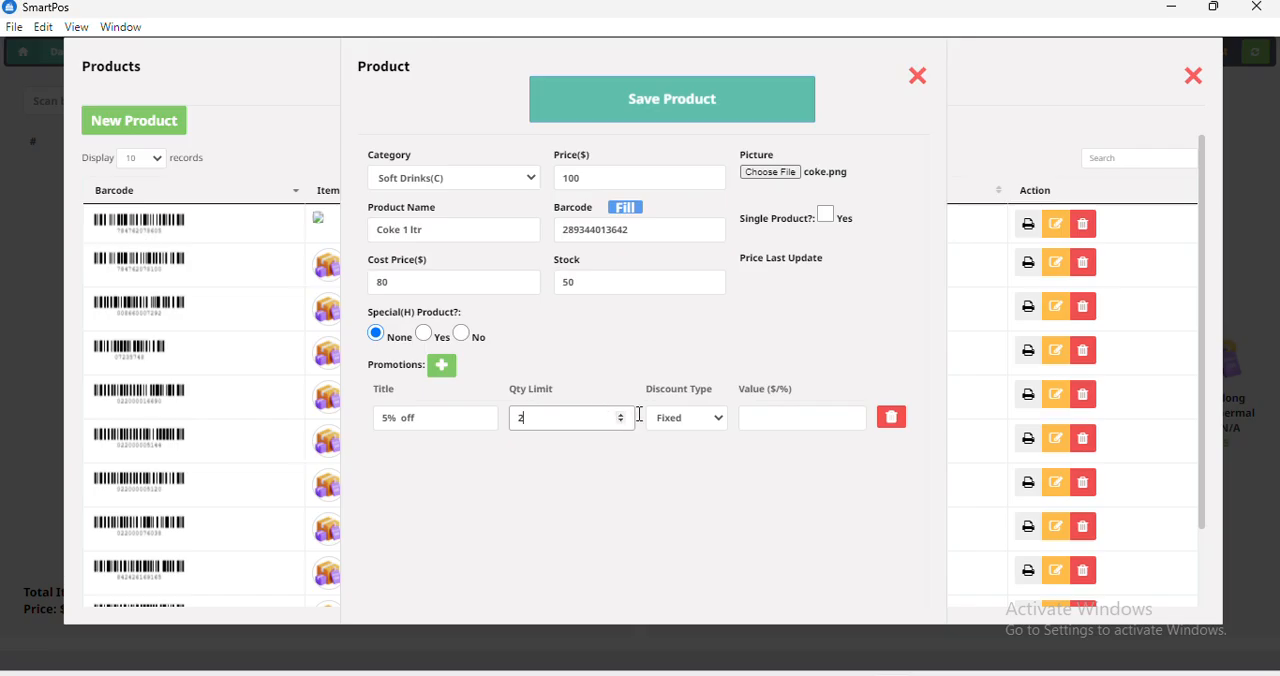
pyautogui.click(698, 418)
pyautogui.click(705, 476)
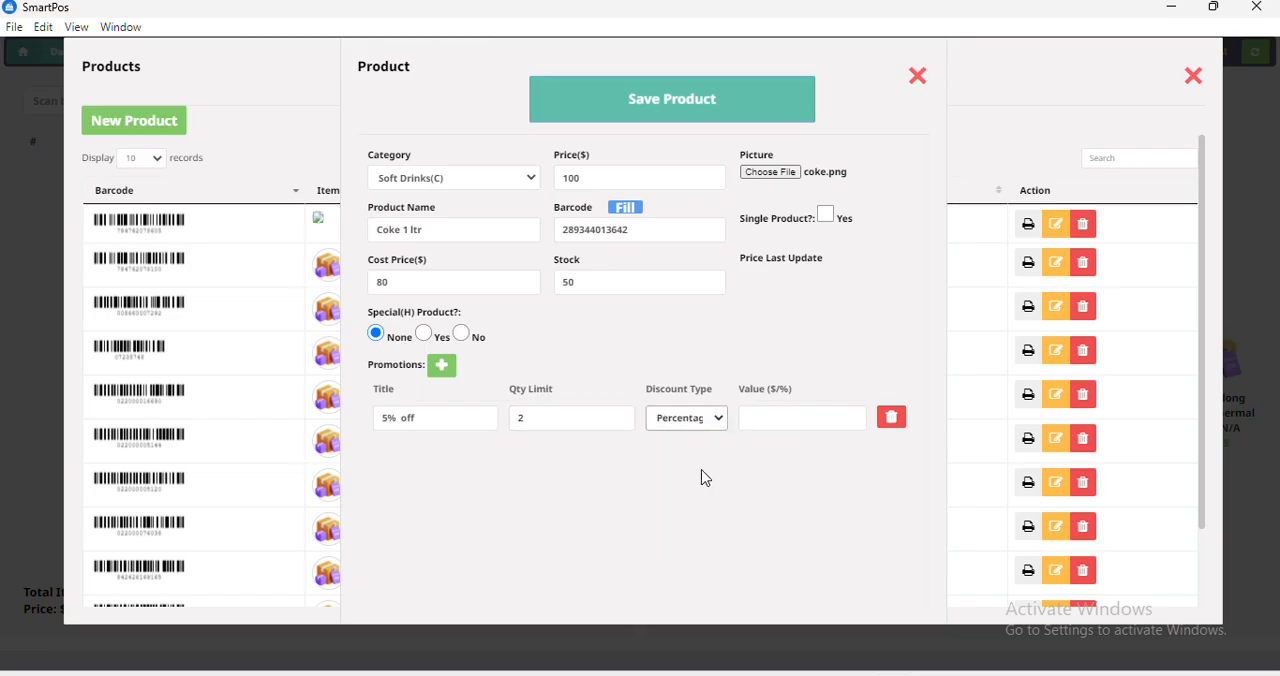
pyautogui.click(784, 422)
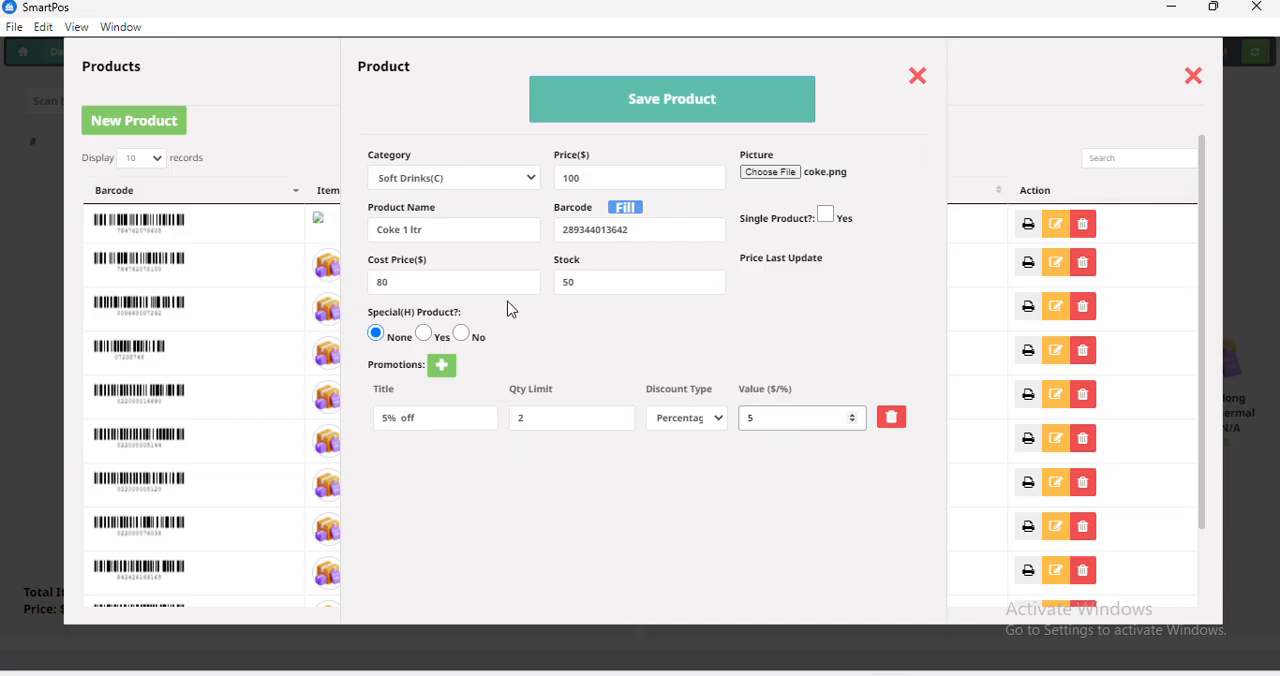
# Save the Coke 1 ltr product without adding another and return to the sales screen.
pyautogui.click(643, 104)
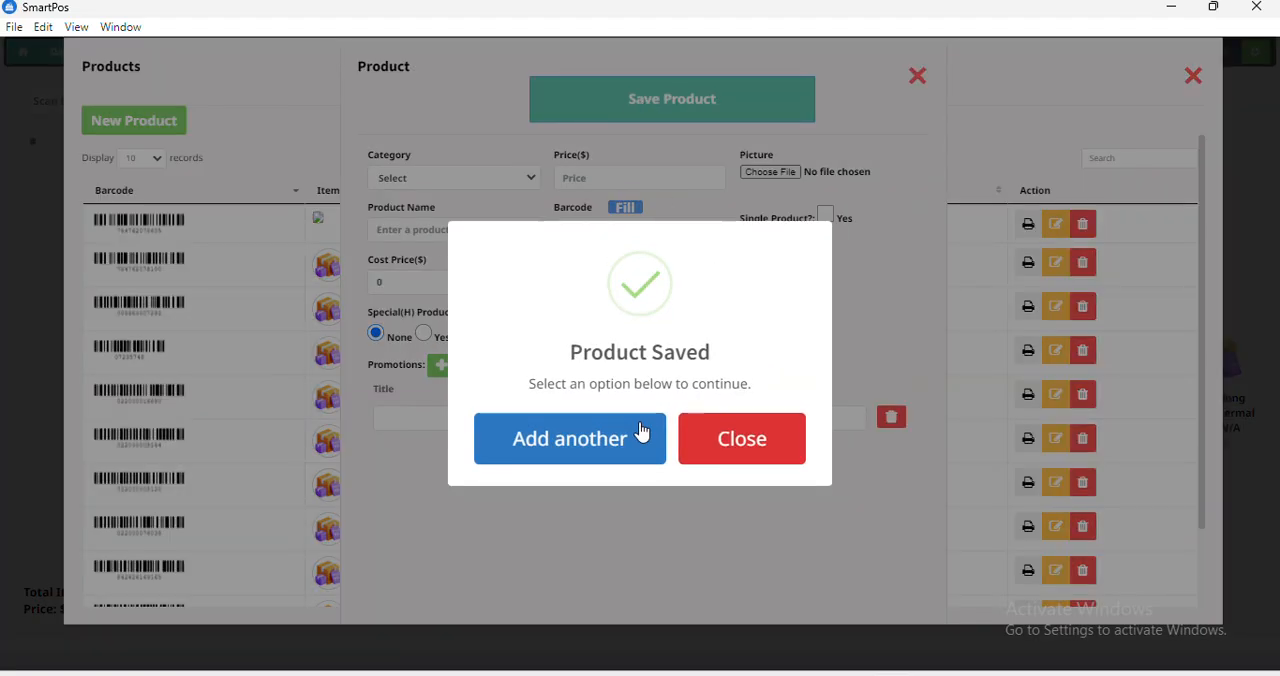
pyautogui.click(741, 440)
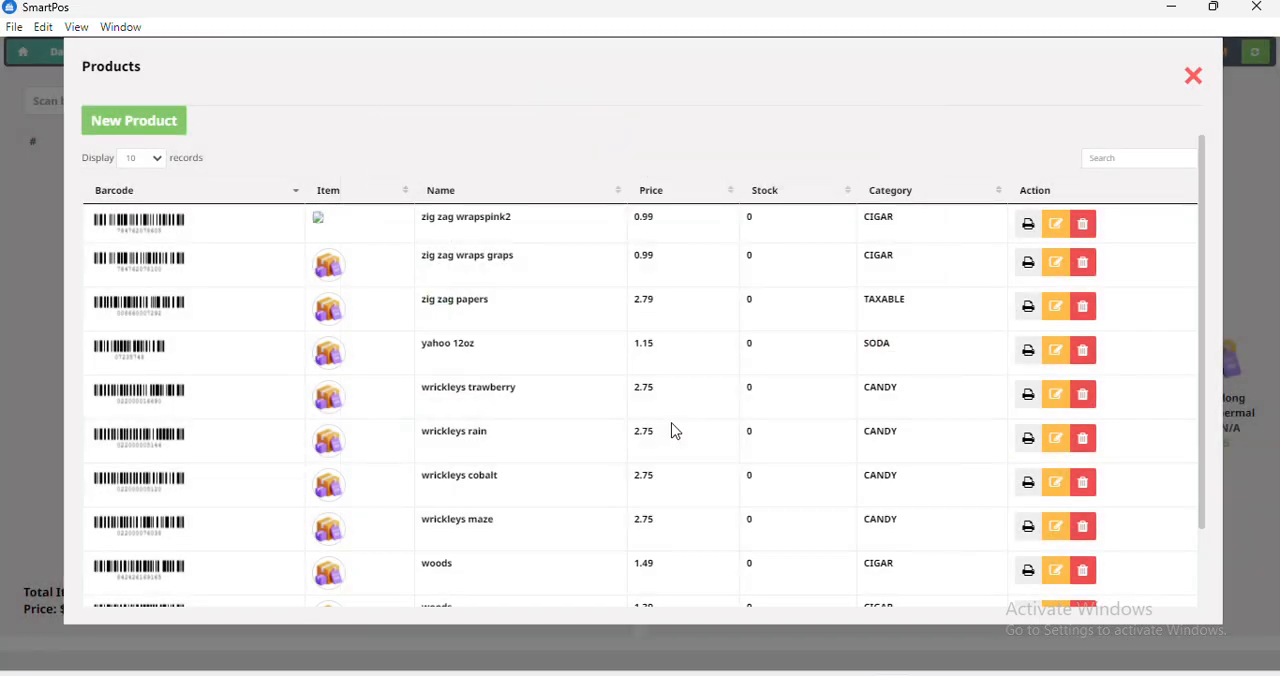
pyautogui.click(1190, 86)
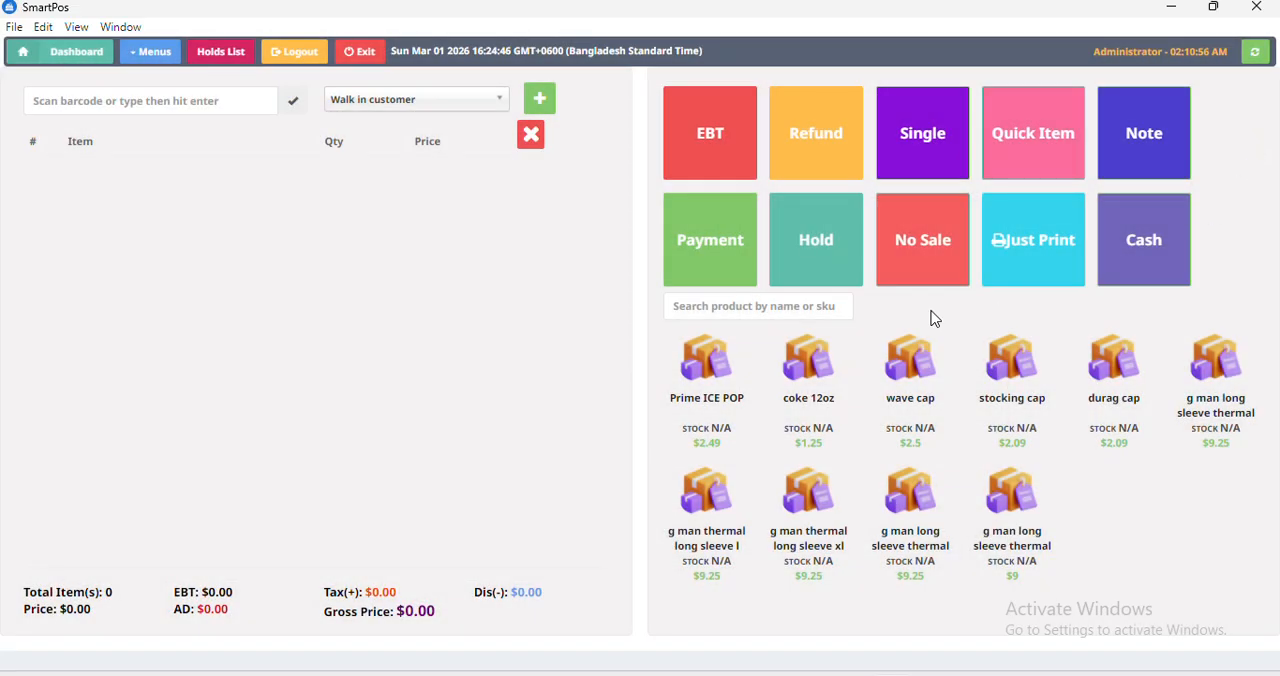
# Search the products for "coke" to add Coke 1 ltr to the cart, and clear all items from the cart.
pyautogui.write('coke')
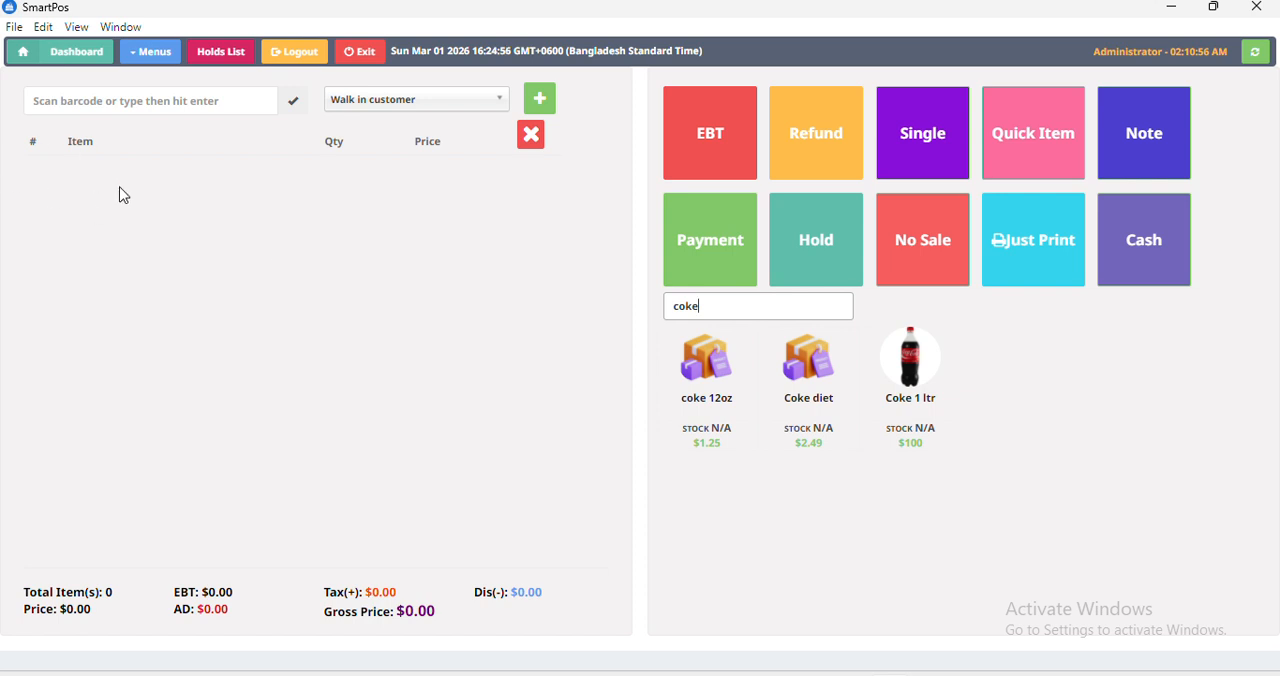
pyautogui.click(911, 381)
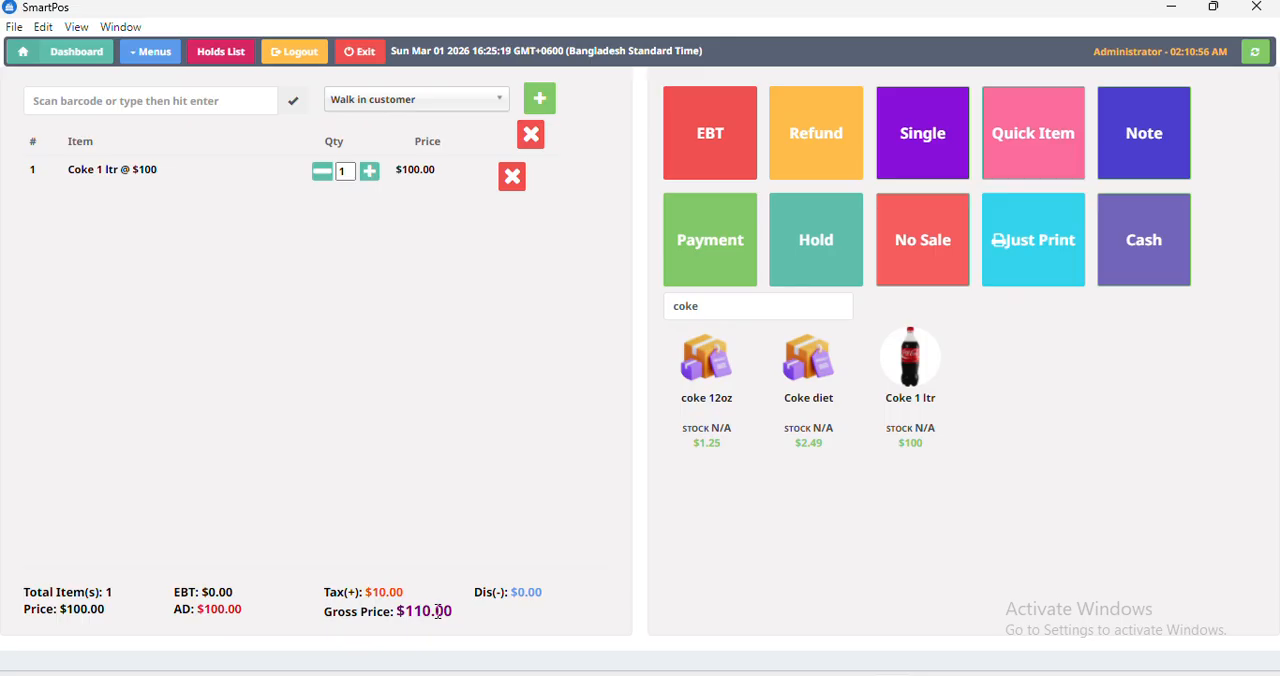
pyautogui.click(542, 138)
pyautogui.click(565, 434)
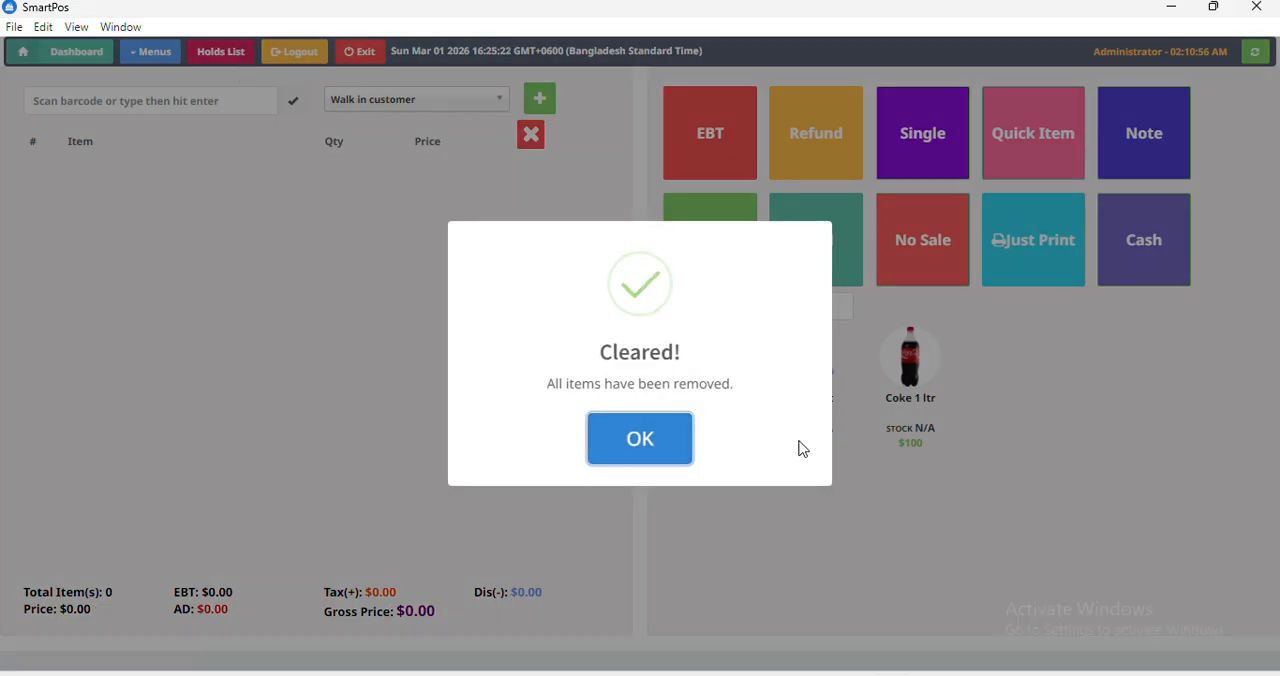
pyautogui.click(655, 438)
pyautogui.click(148, 51)
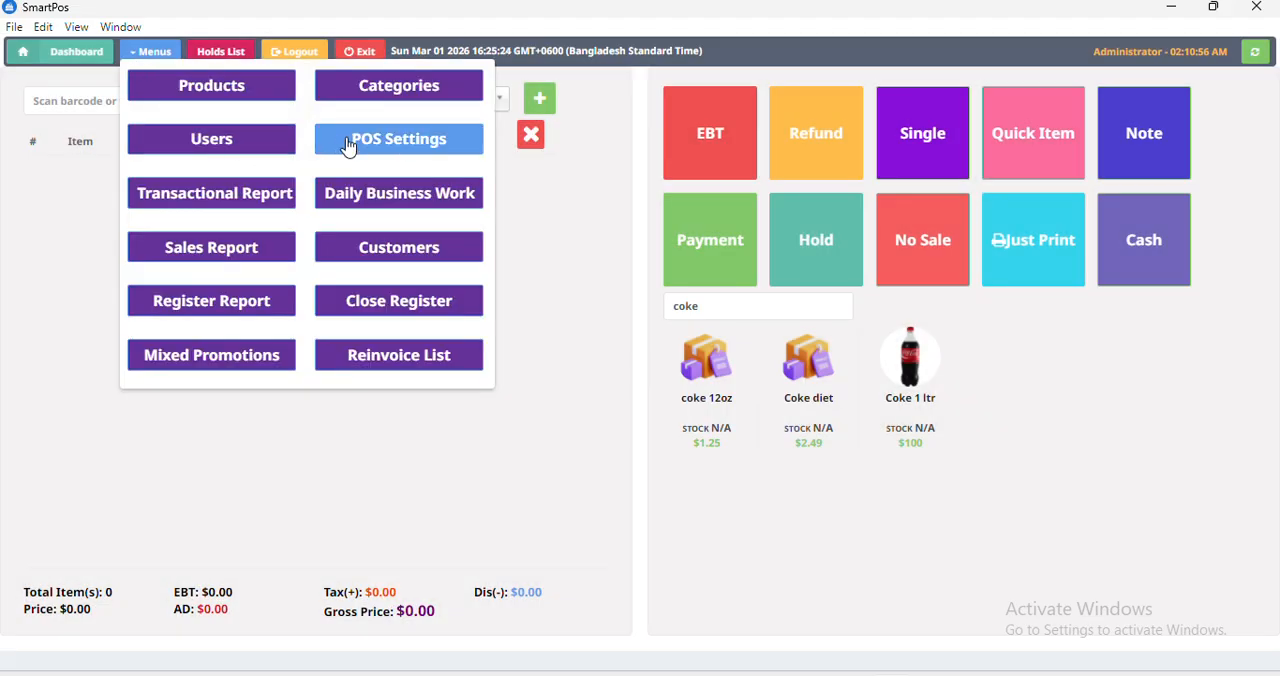
pyautogui.click(255, 92)
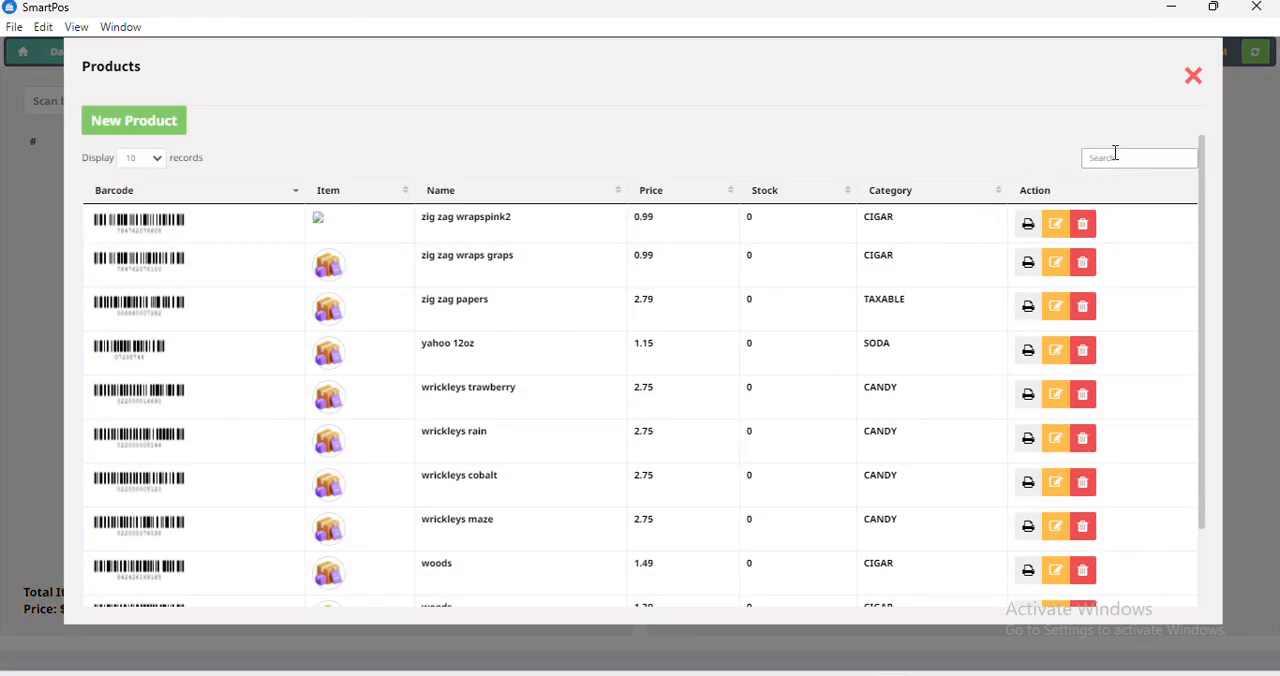
pyautogui.click(1193, 76)
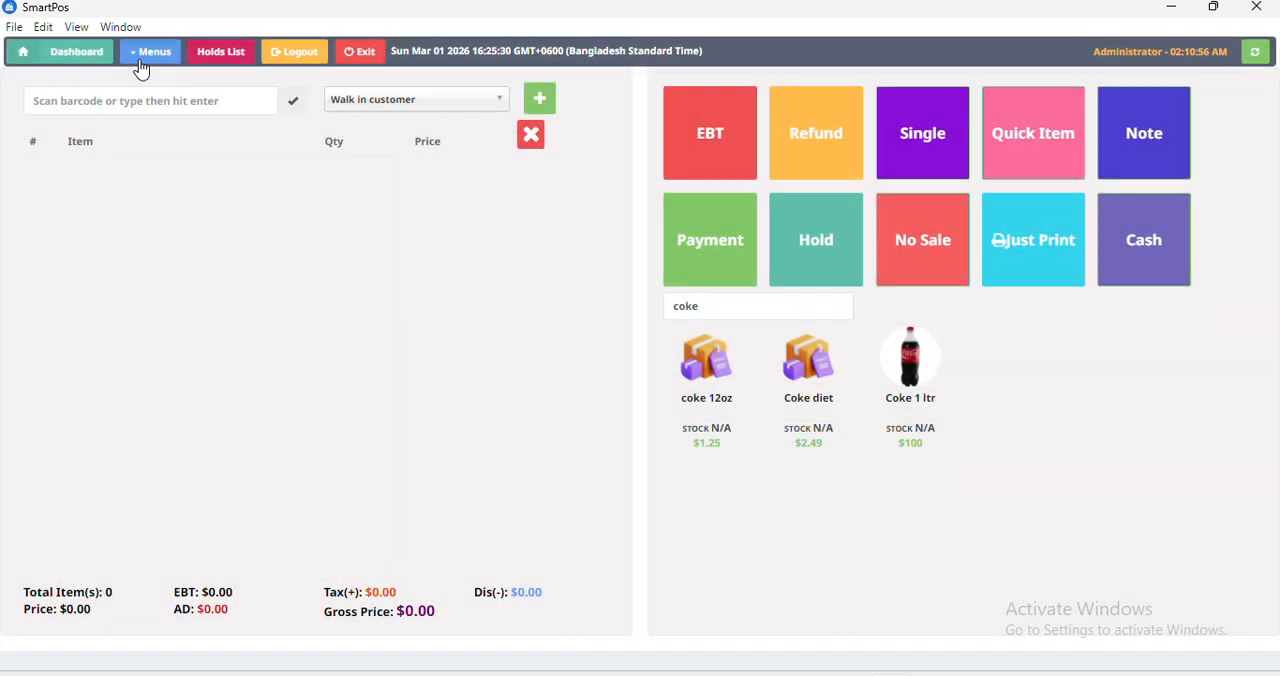
# Open the category list and filter it by "soft".
pyautogui.click(146, 56)
pyautogui.click(400, 88)
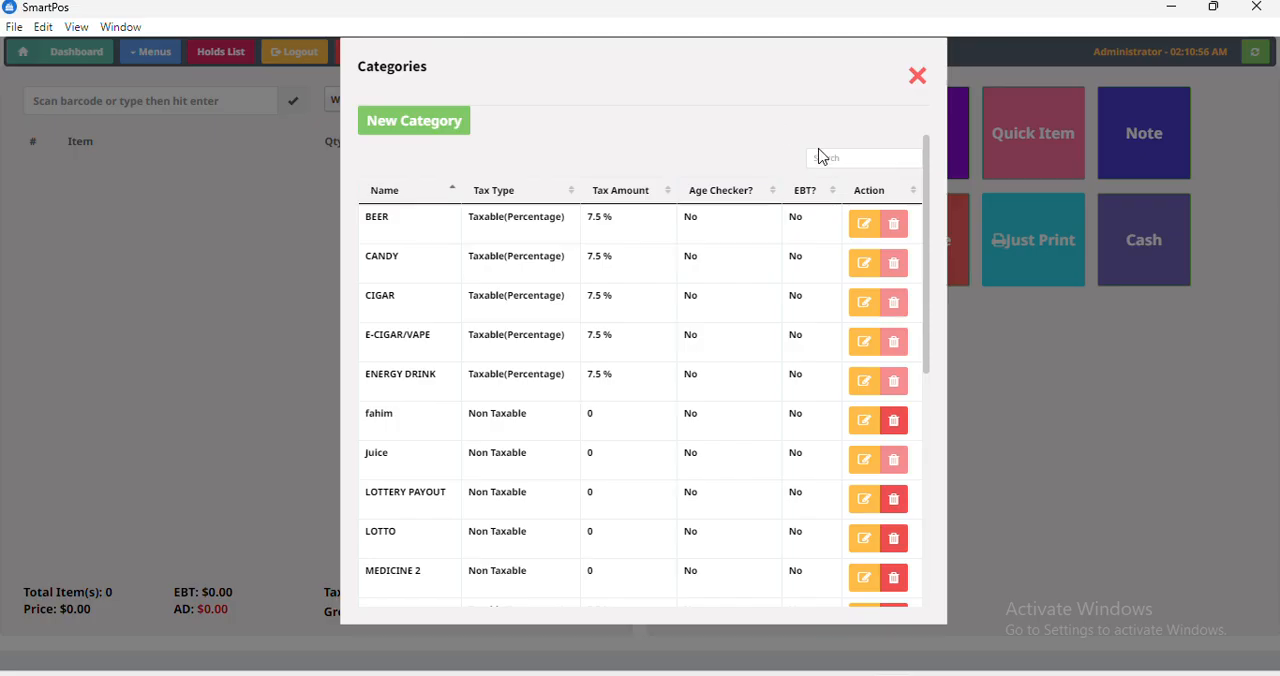
pyautogui.click(828, 158)
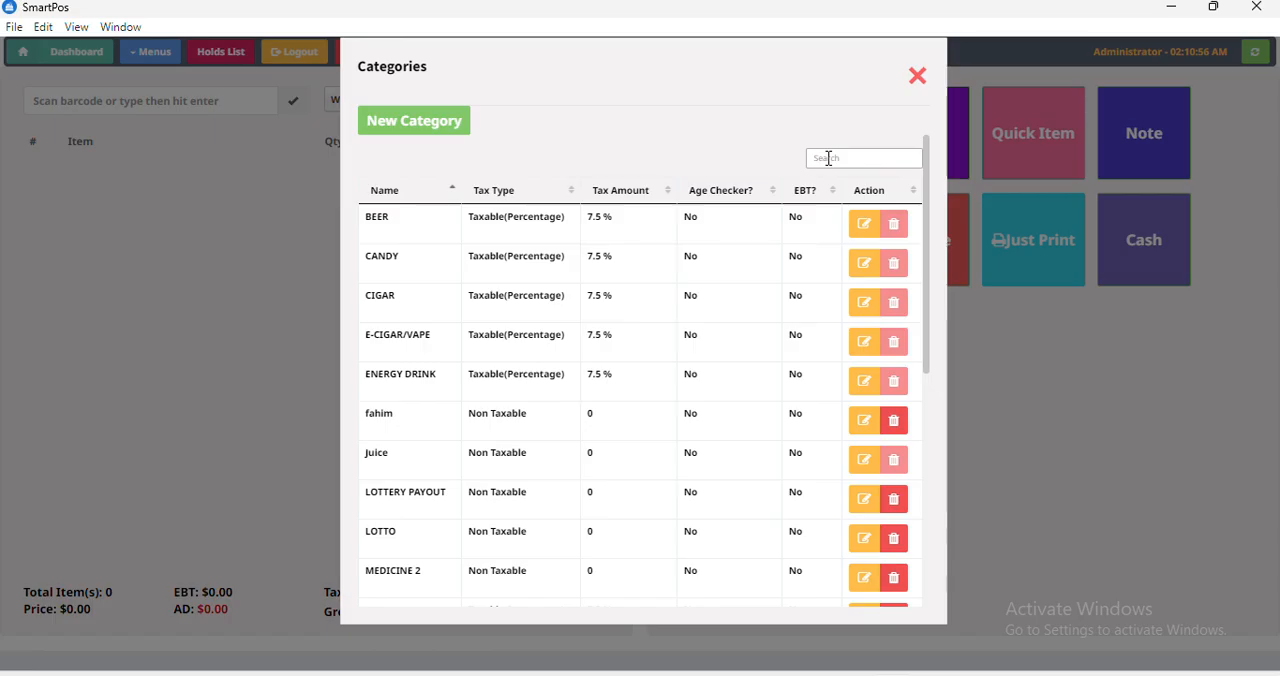
pyautogui.write('soft')
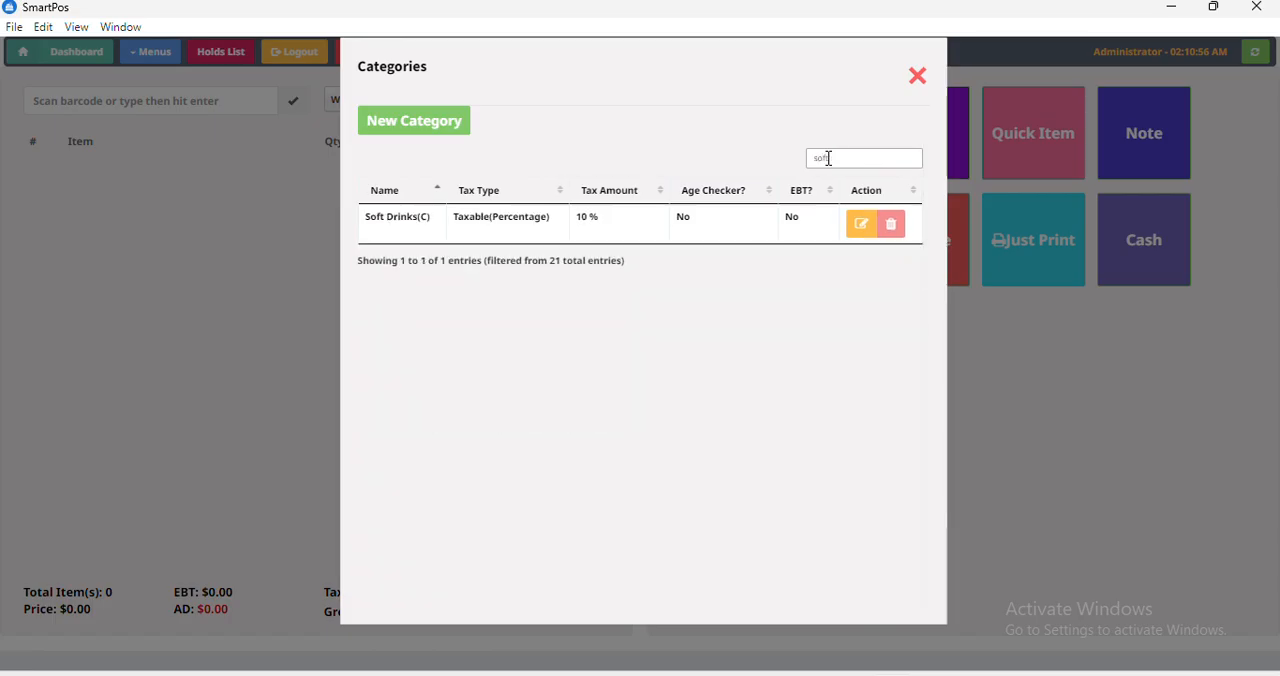
pyautogui.click(858, 225)
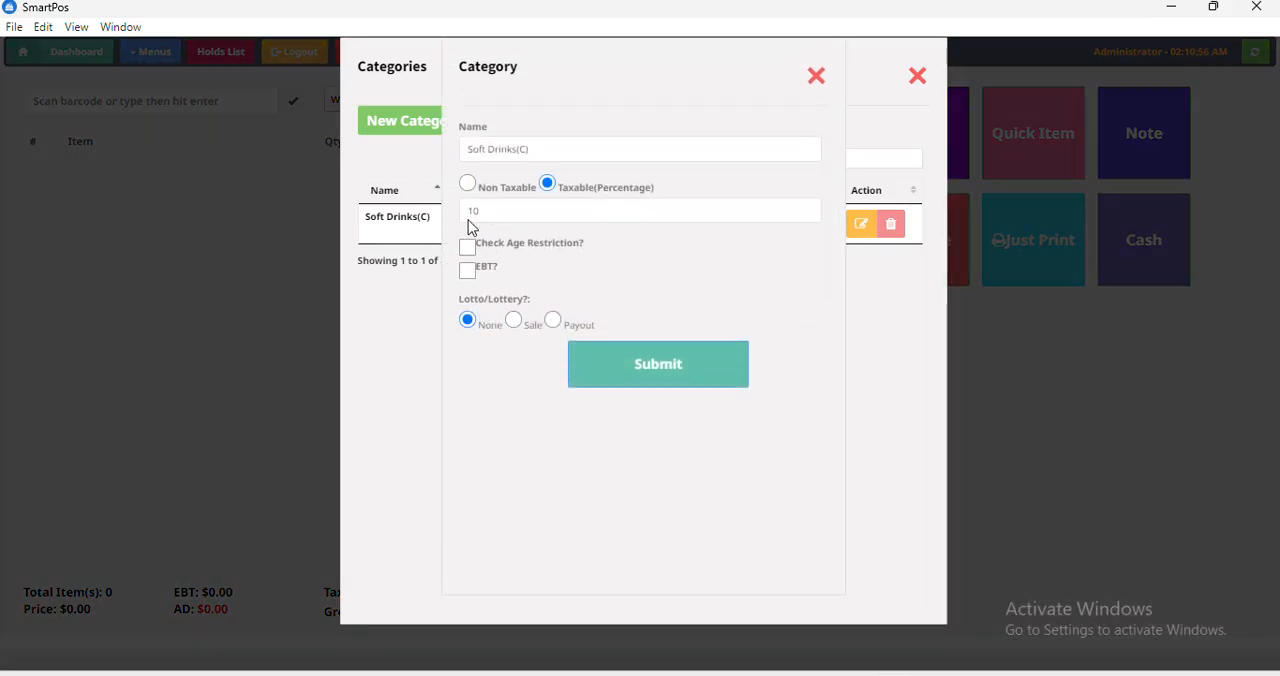
pyautogui.click(467, 185)
pyautogui.moveTo(493, 214); pyautogui.dragTo(437, 219)
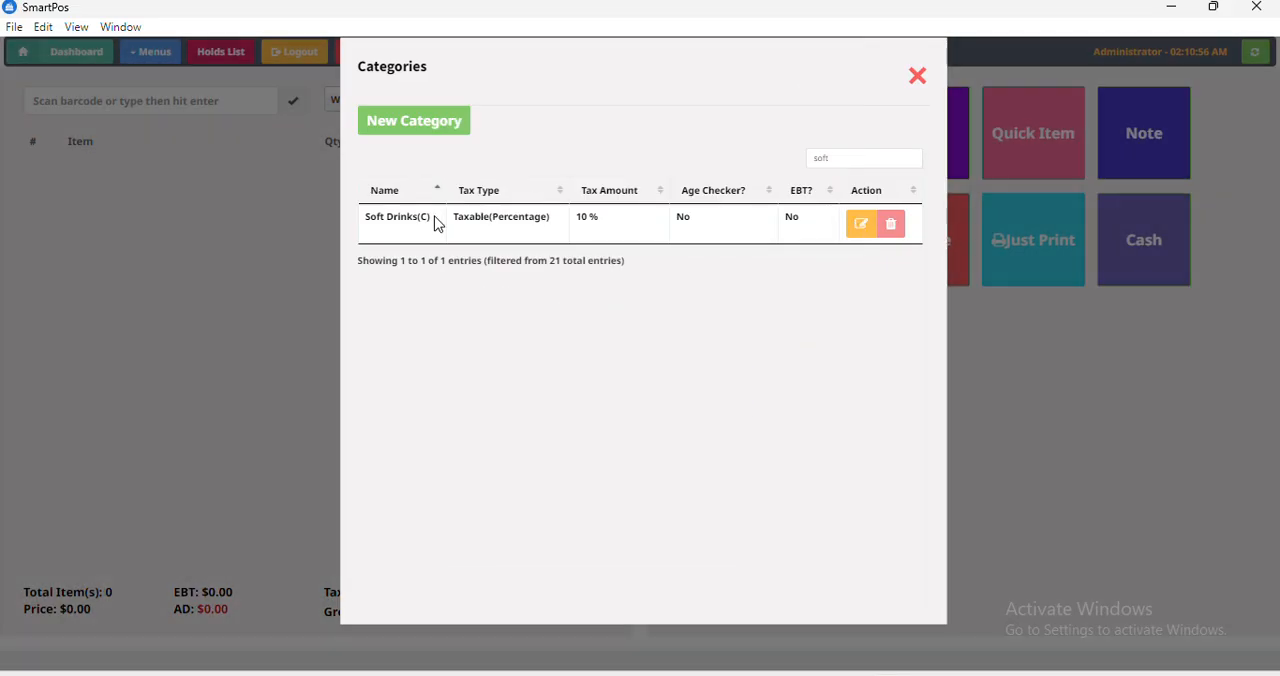
# Change the Soft Drinks(C) category to Non Taxable with an empty tax amount, submit it and return to the sales screen.
pyautogui.click(857, 226)
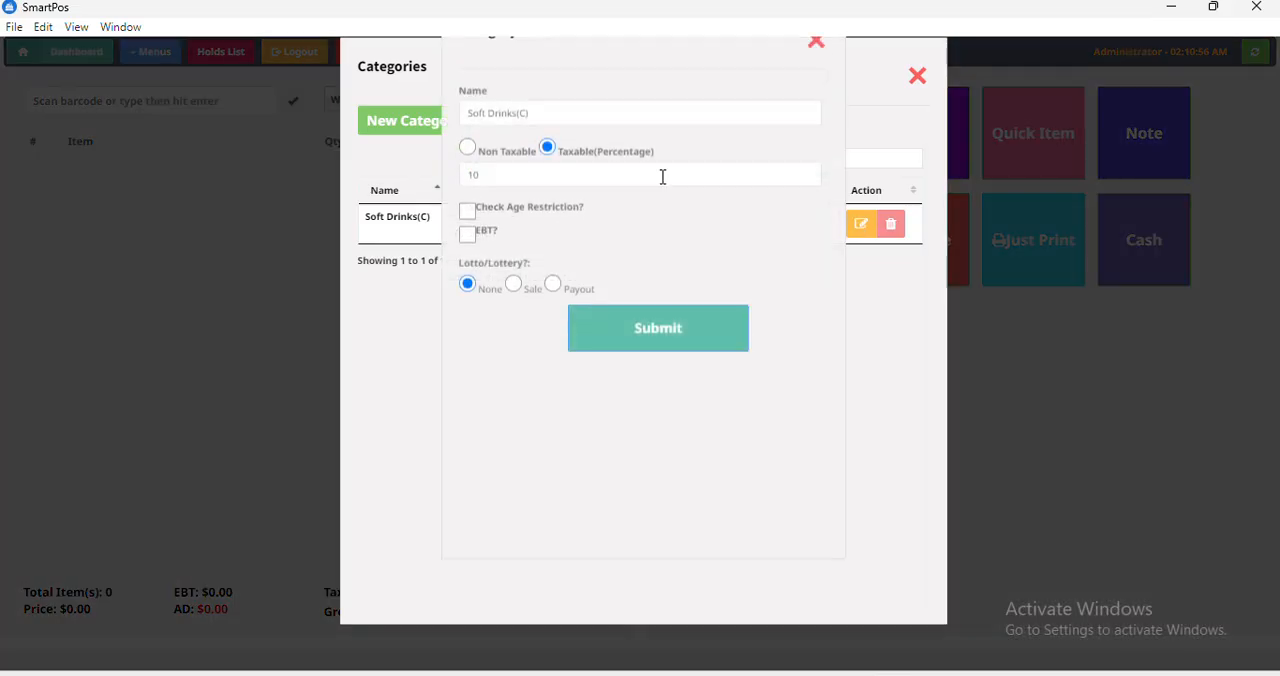
pyautogui.press('BackSpace')
pyautogui.press('BackSpace')
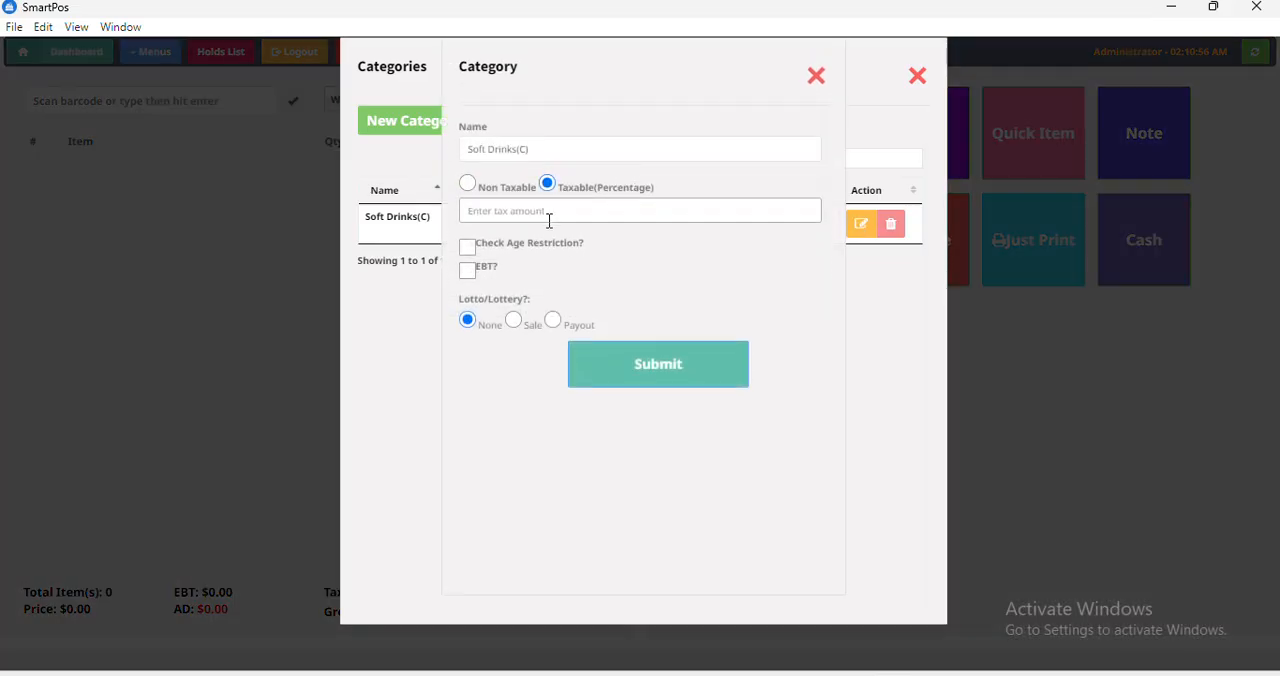
pyautogui.click(467, 184)
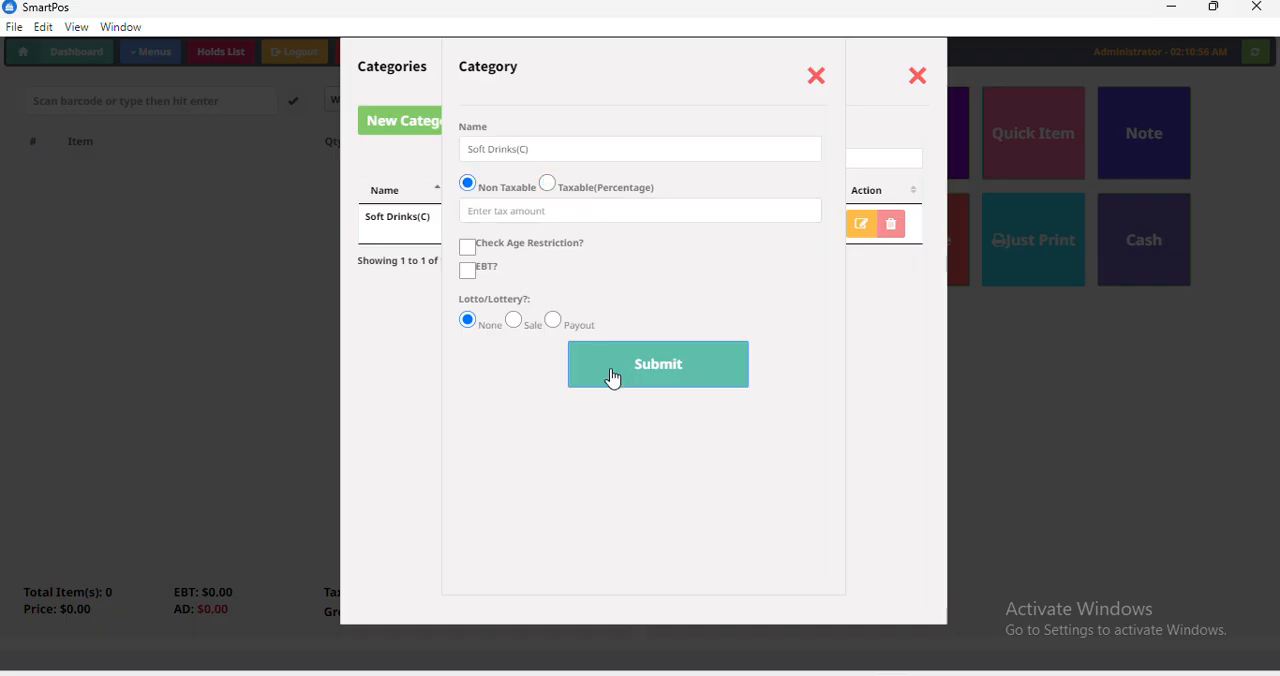
pyautogui.click(613, 378)
pyautogui.click(763, 443)
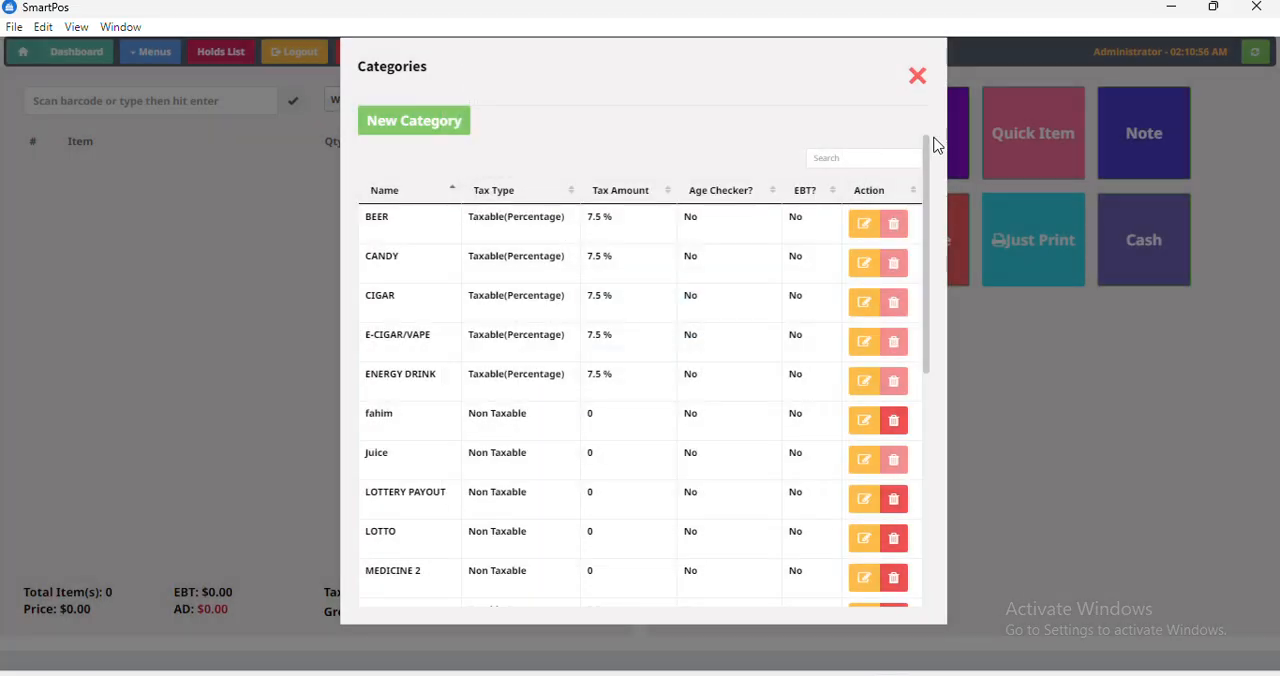
pyautogui.click(916, 80)
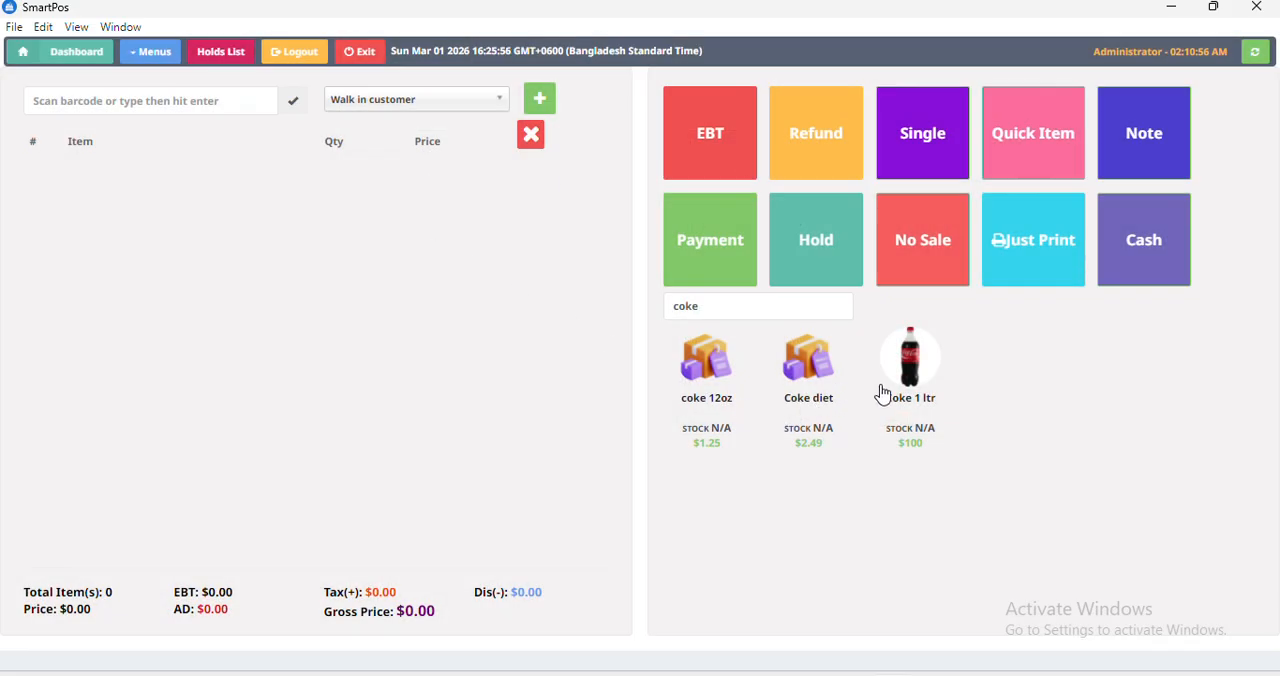
# Reload the sales screen, search the products for "coke" and add Coke 1 ltr to the cart.
pyautogui.rightClick(189, 248)
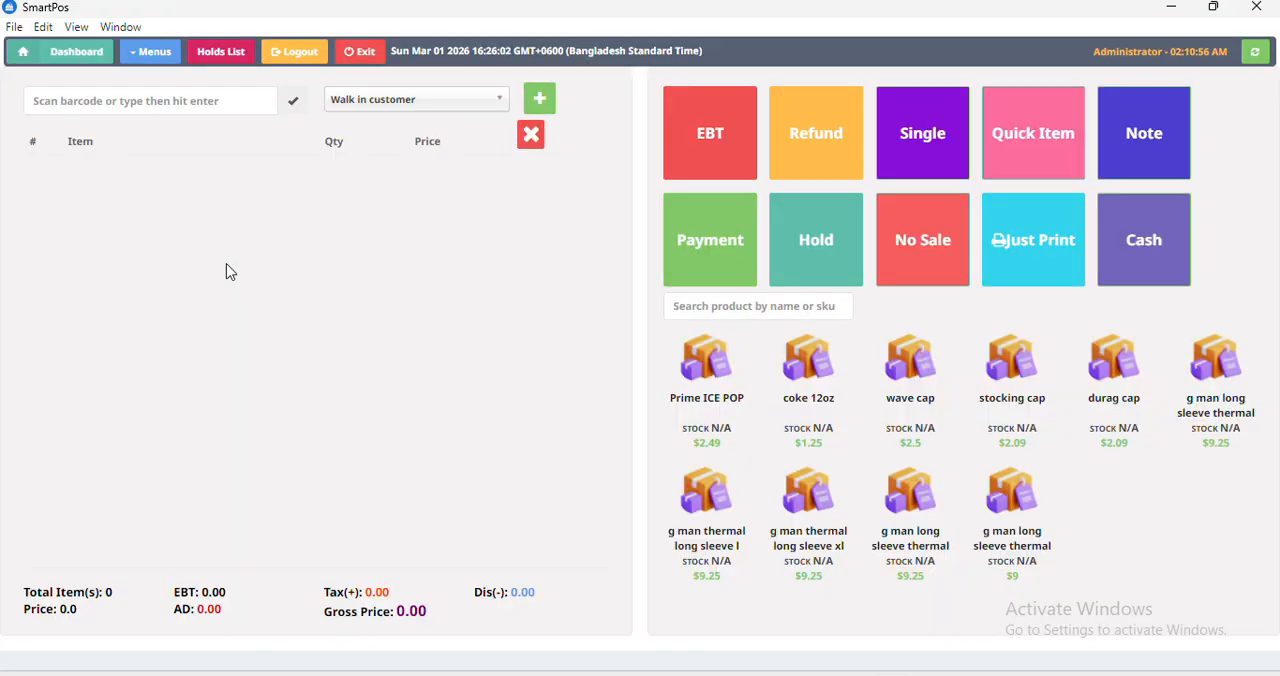
pyautogui.click(820, 306)
pyautogui.write('c')
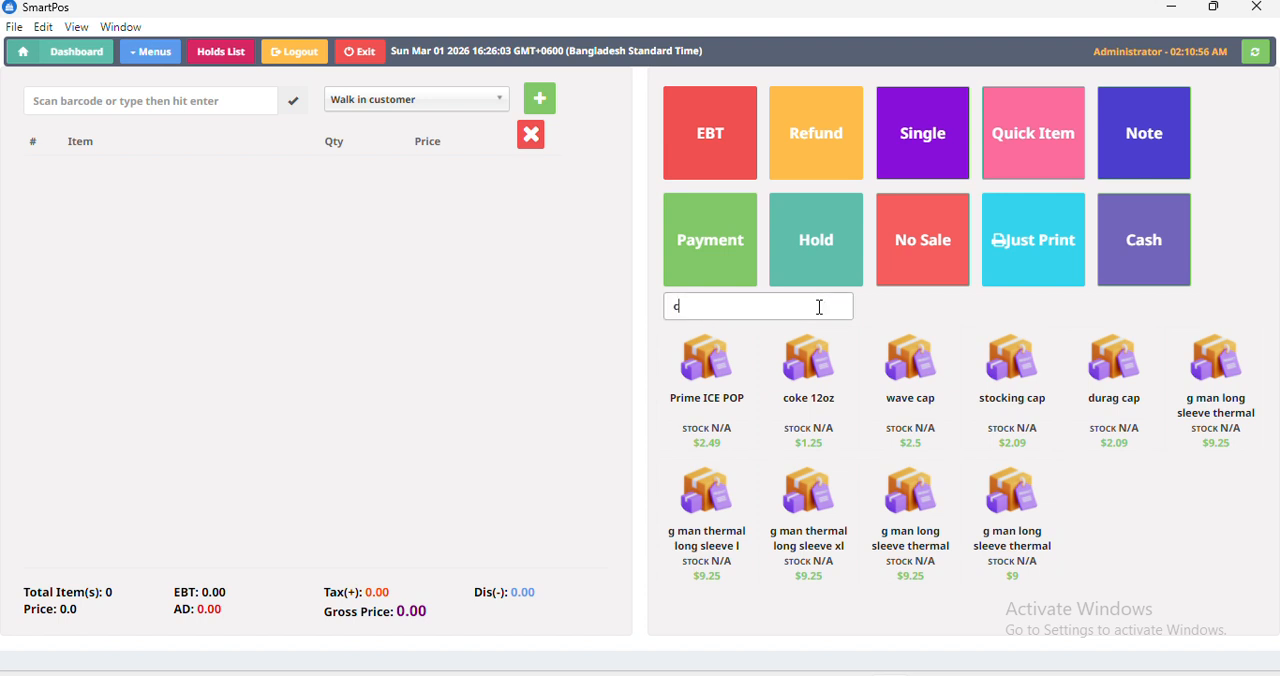
pyautogui.write('oke')
pyautogui.click(905, 365)
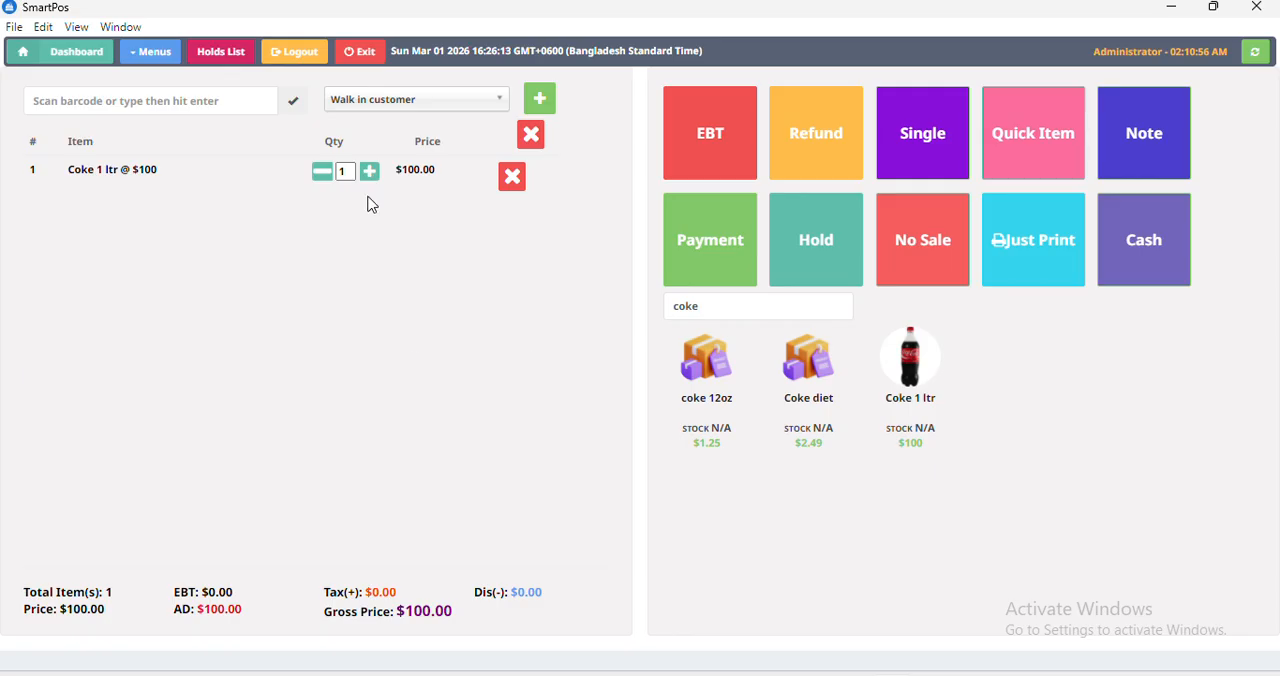
# Add Coke 1 ltr again as a second line, remove that duplicate and raise the first line's quantity to 2.
pyautogui.click(905, 397)
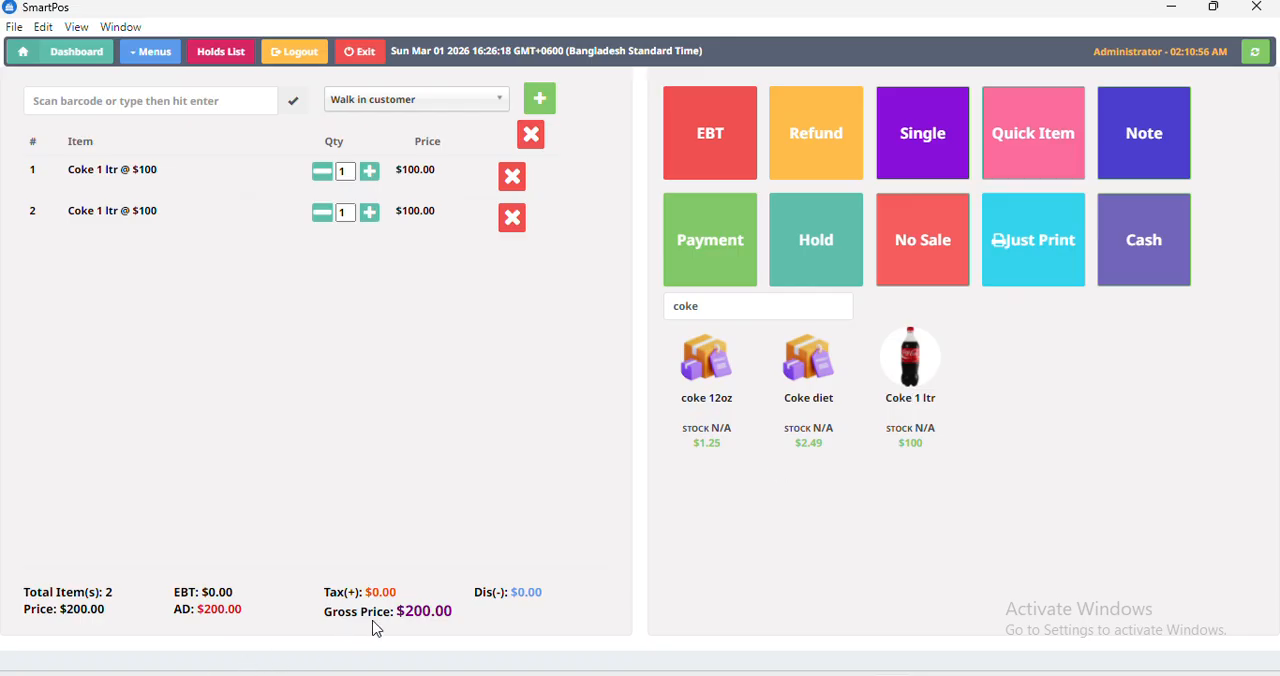
pyautogui.click(510, 218)
pyautogui.click(370, 173)
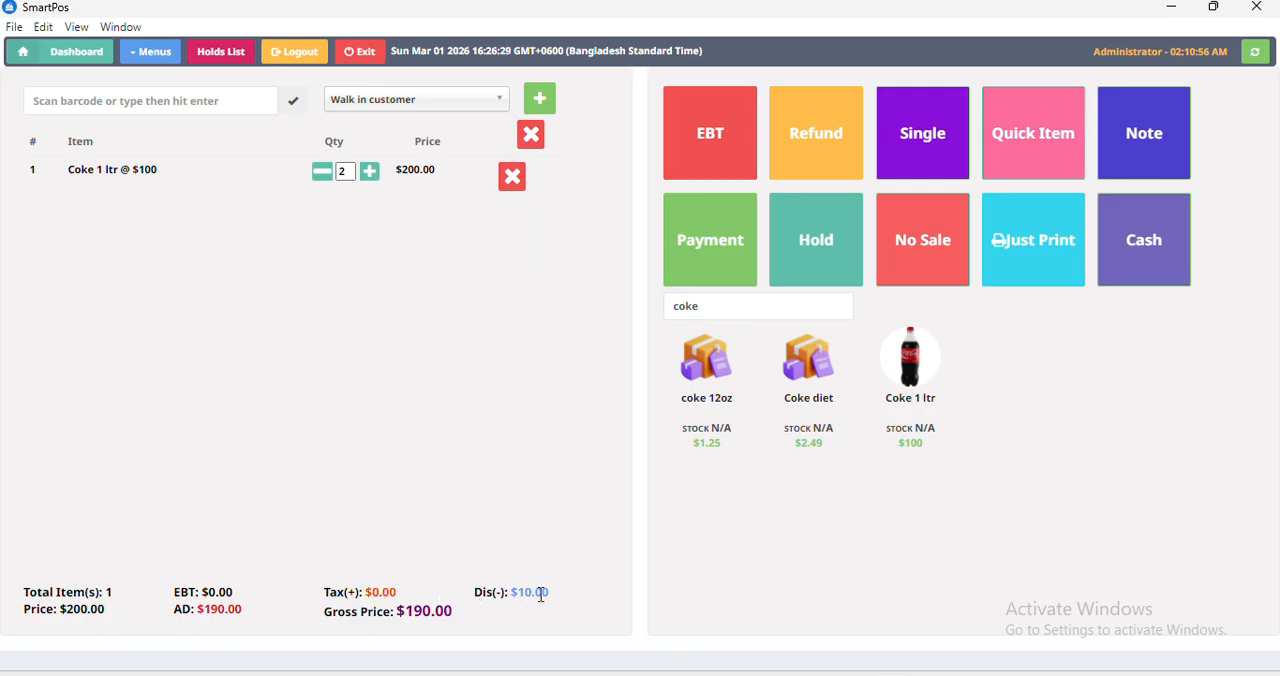
# Find Coke 1 ltr in the product list by searching "coke" and review its promotion's quantity limit and discount value.
pyautogui.click(168, 54)
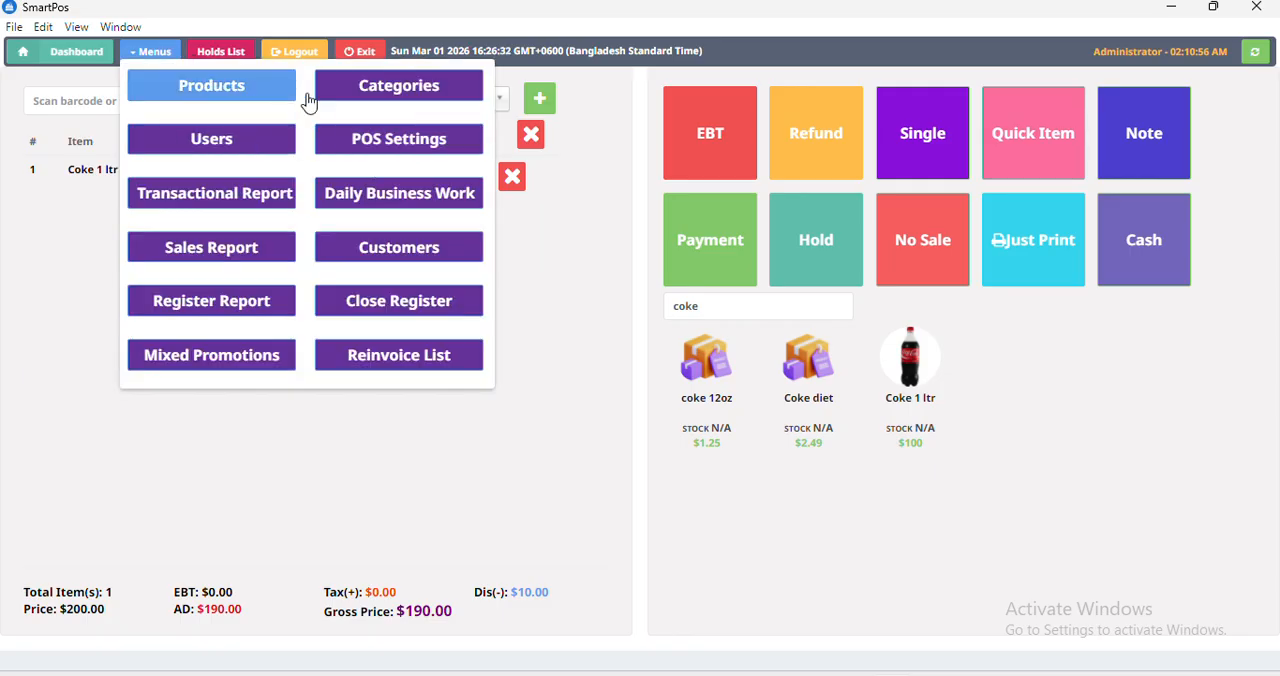
pyautogui.click(252, 88)
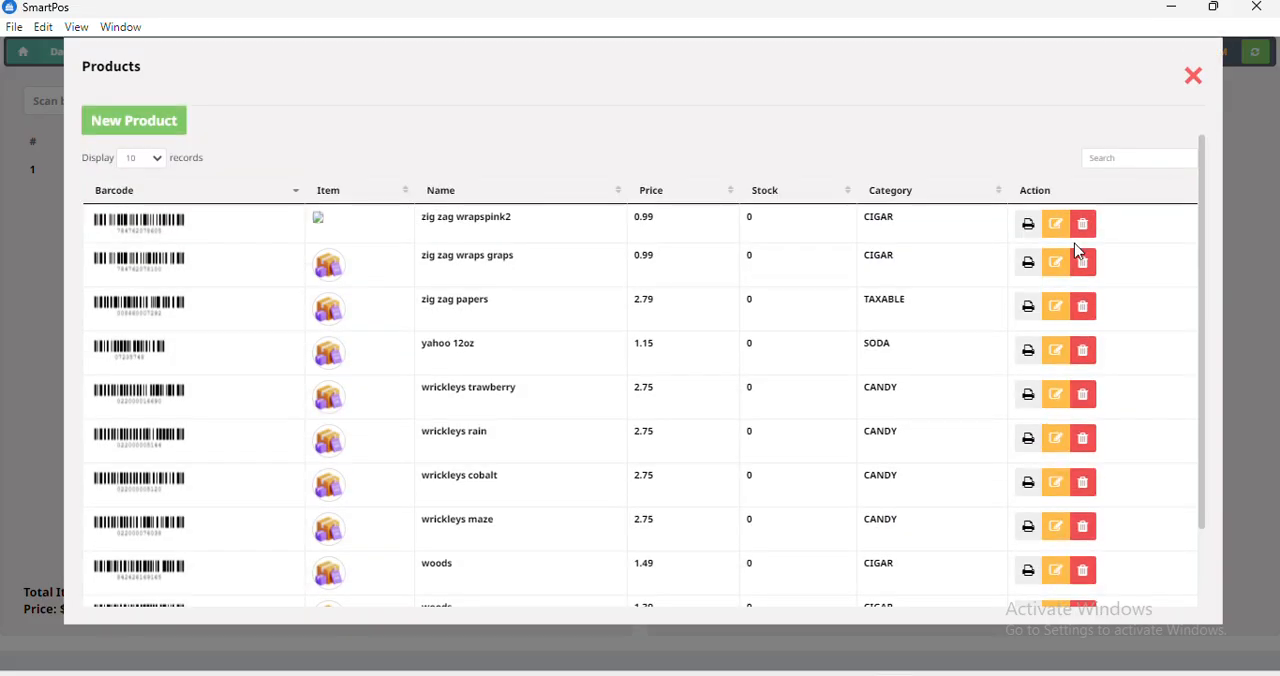
pyautogui.click(1095, 160)
pyautogui.write('coke')
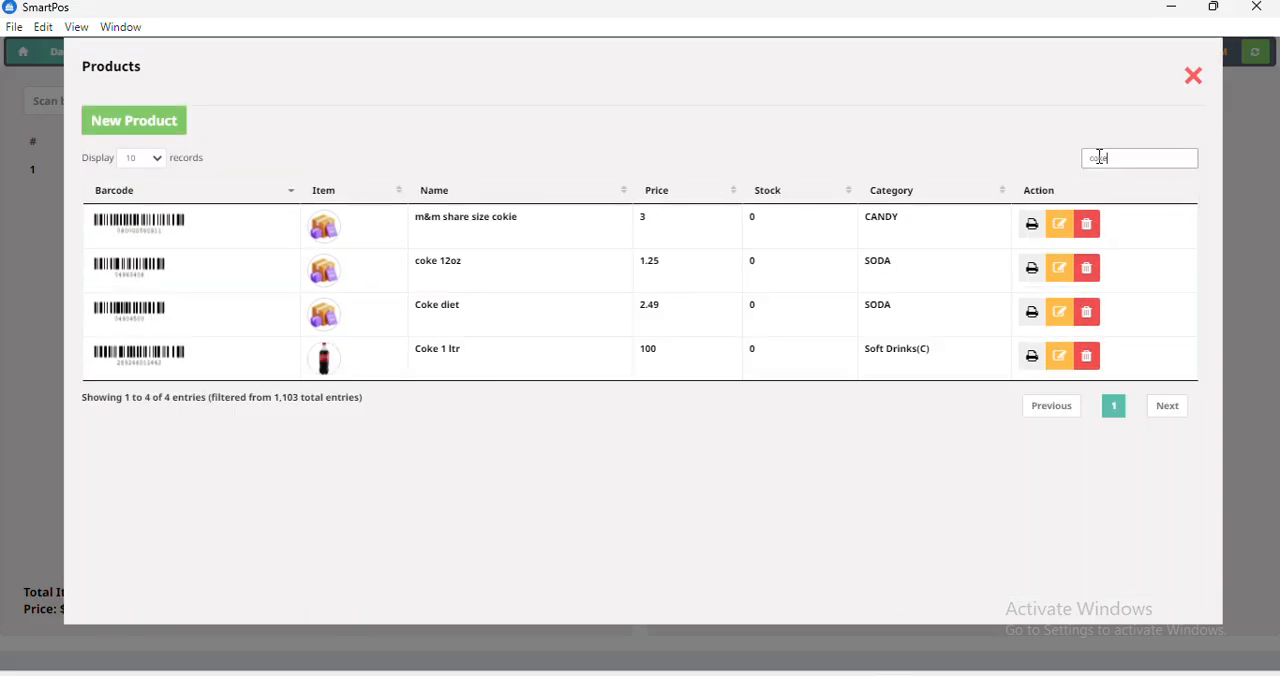
pyautogui.click(1043, 316)
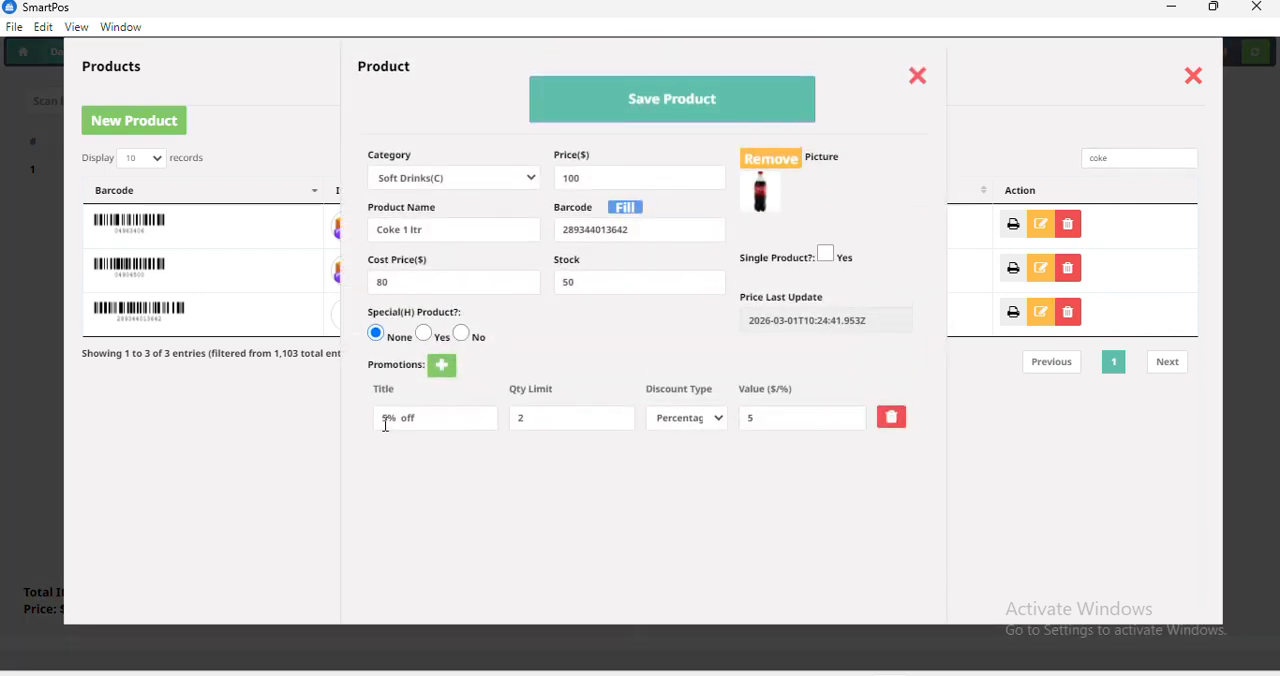
pyautogui.click(525, 415)
pyautogui.click(779, 422)
pyautogui.click(920, 83)
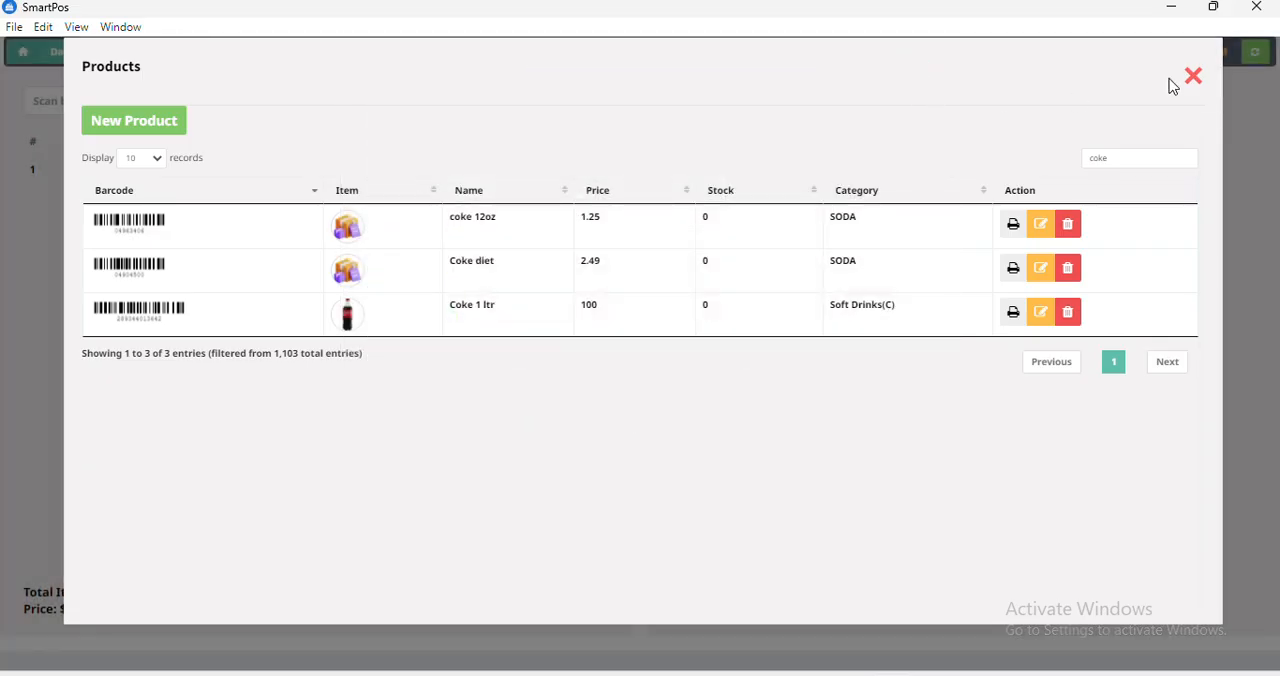
pyautogui.click(1195, 80)
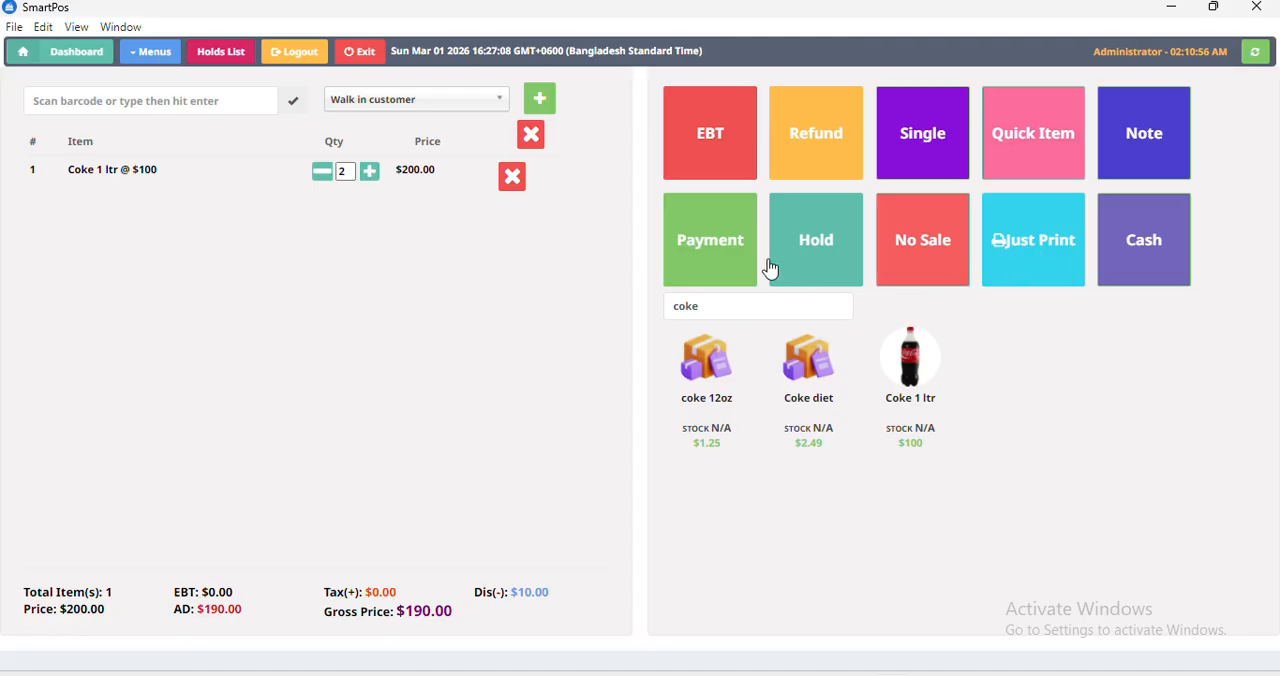
# Open the payment for the Coke 1 ltr order and enter 200.00 as the cash amount received.
pyautogui.click(690, 248)
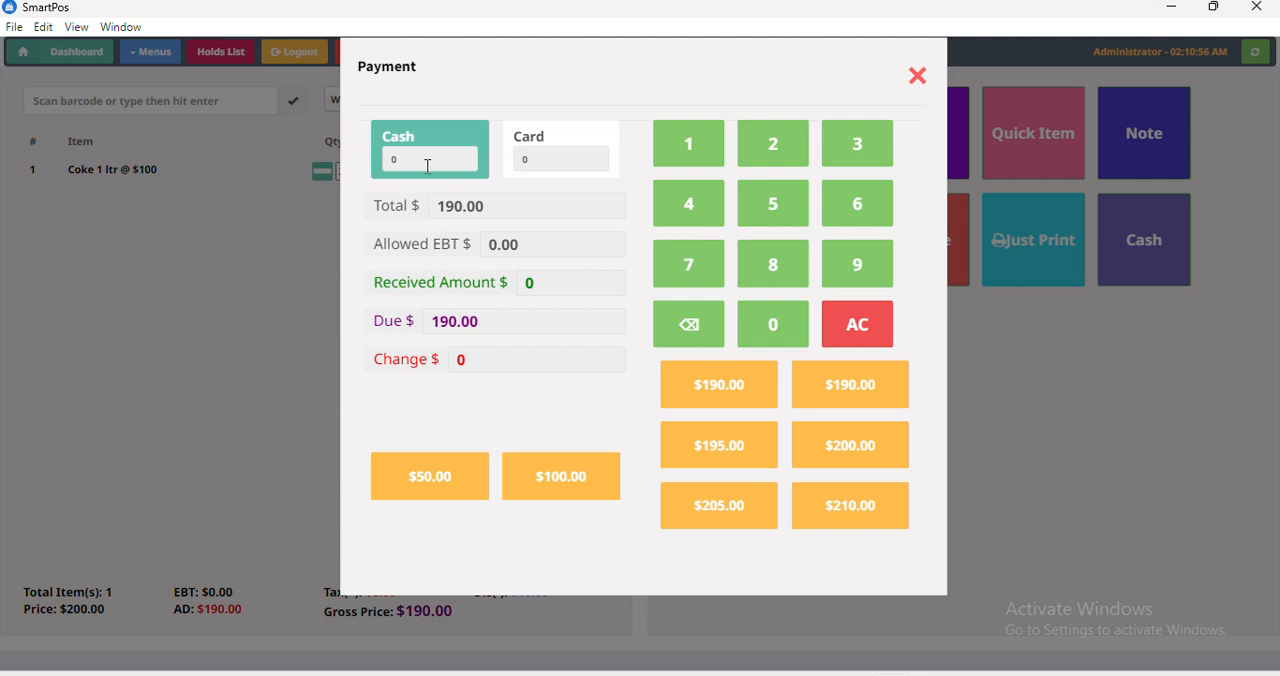
pyautogui.click(549, 188)
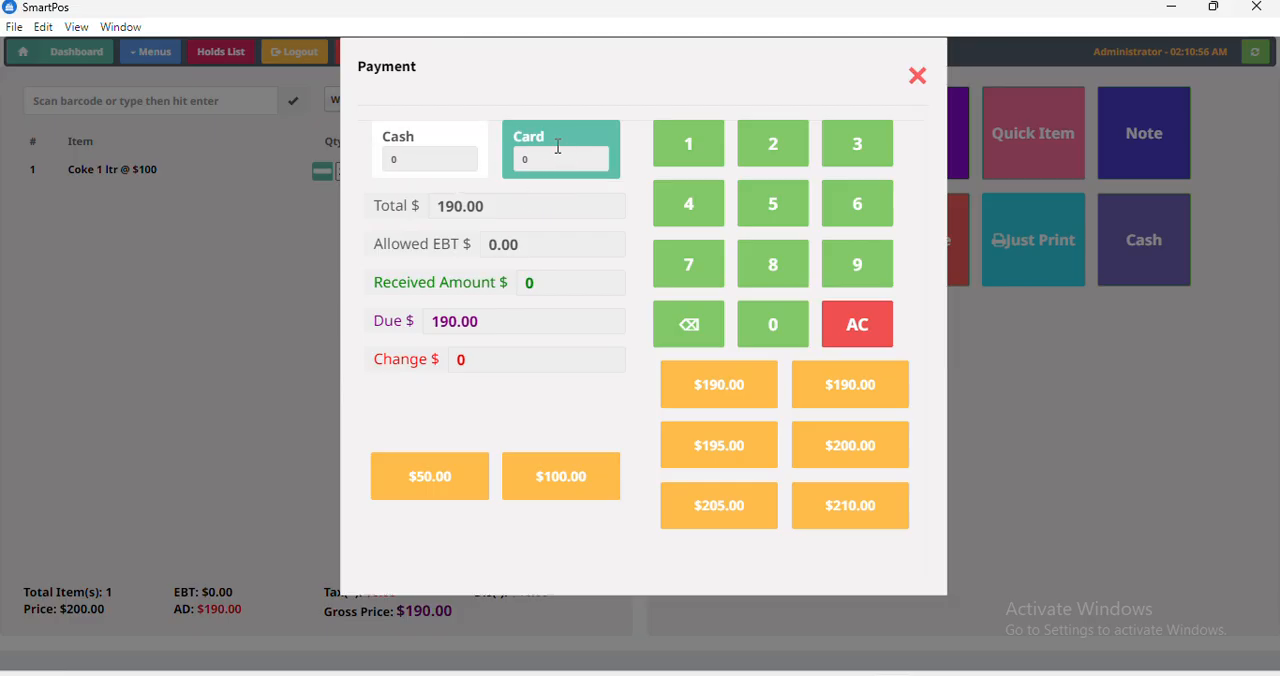
pyautogui.click(450, 157)
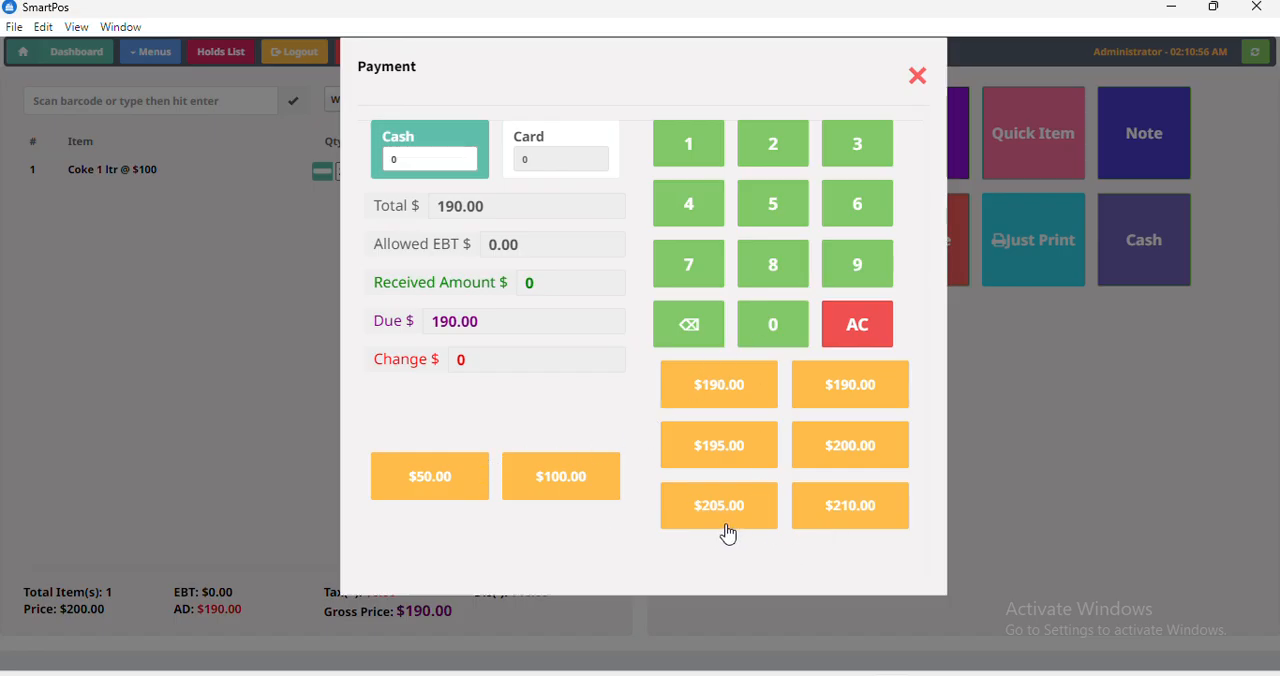
pyautogui.click(775, 150)
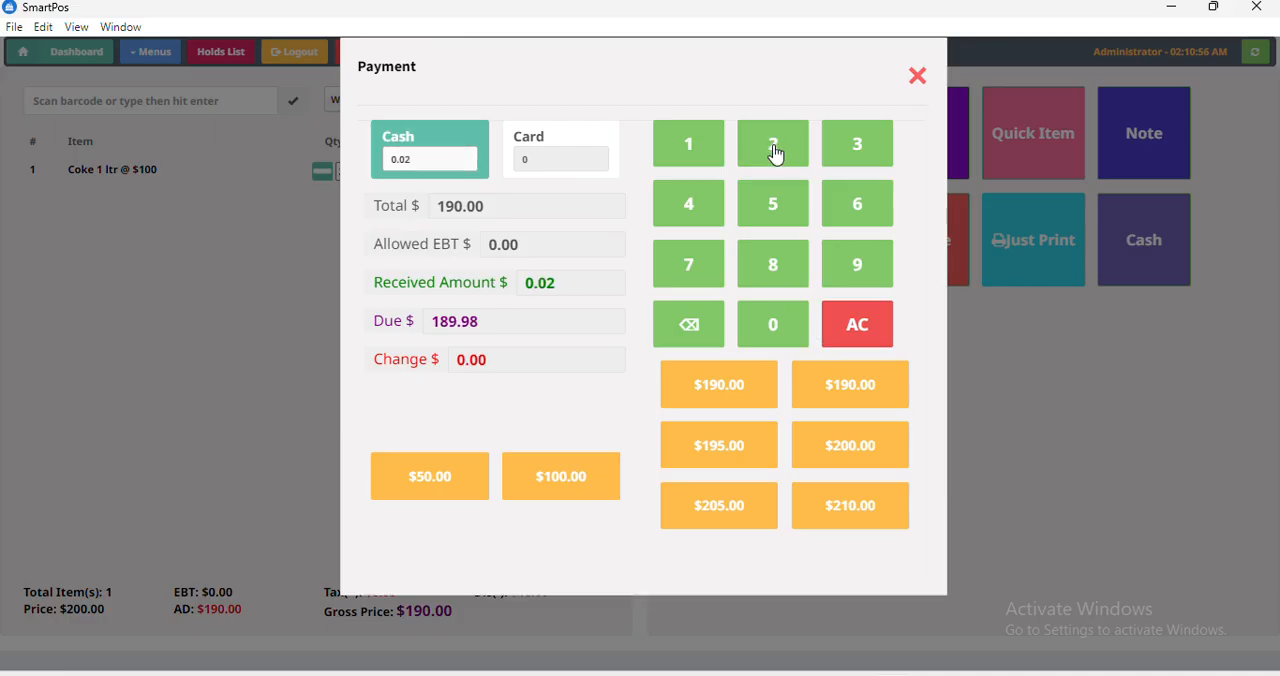
pyautogui.click(778, 332)
pyautogui.click(778, 332)
pyautogui.click(778, 332)
pyautogui.click(750, 338)
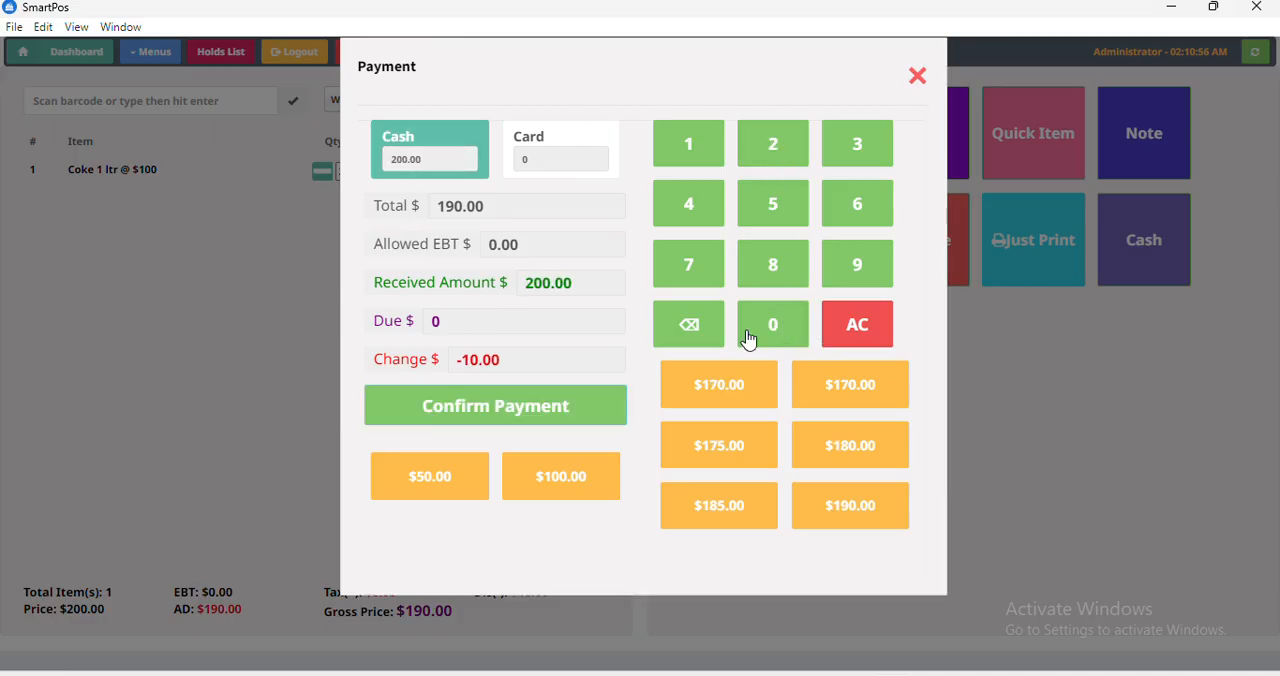
# Confirm the cash payment, dismiss the error message and close the receipt.
pyautogui.click(505, 416)
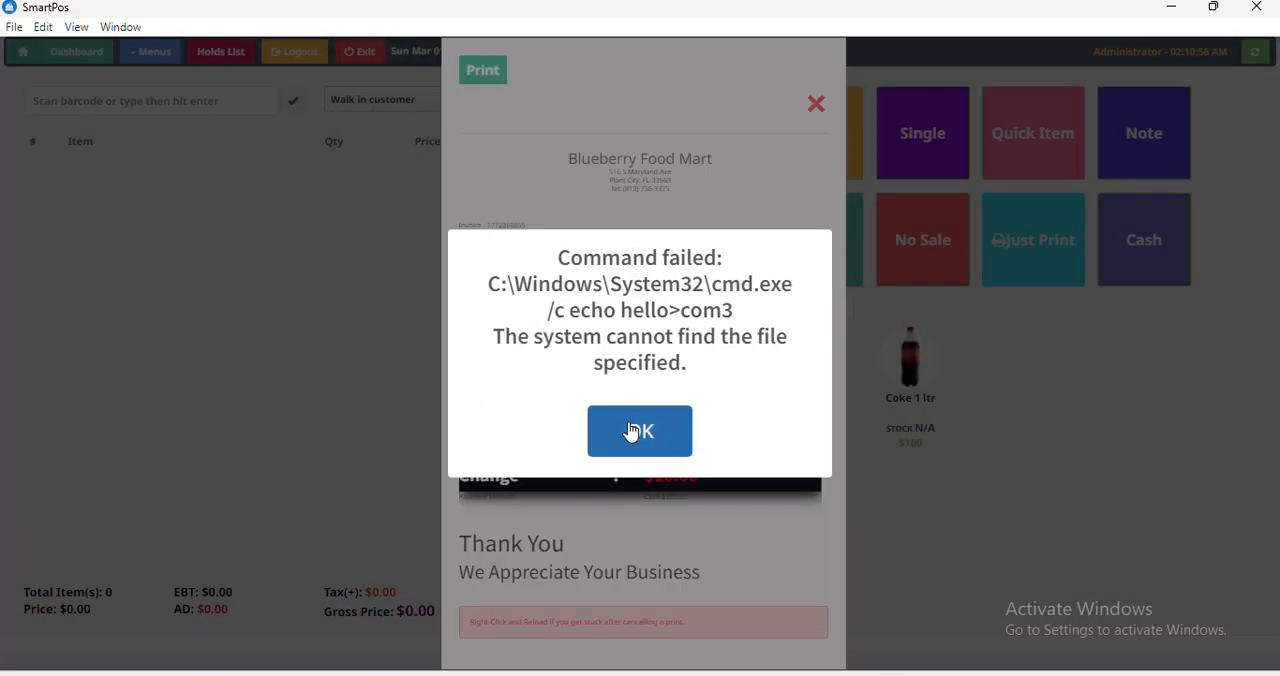
pyautogui.click(632, 432)
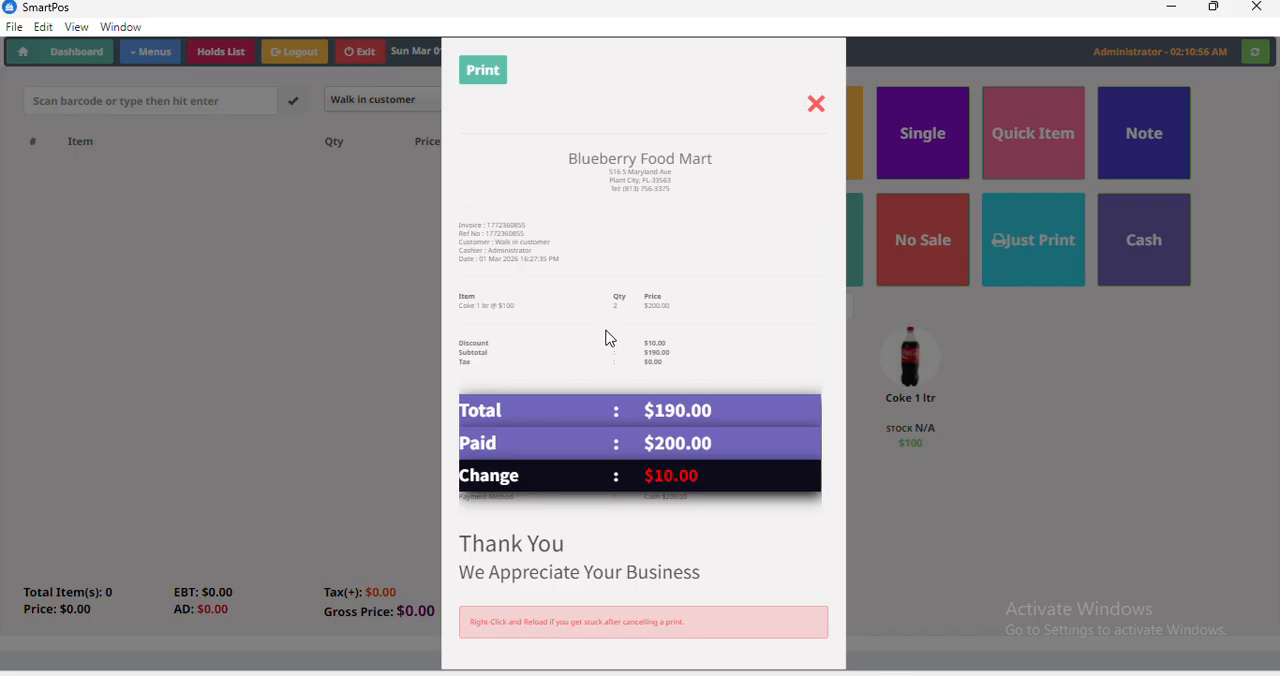
pyautogui.click(819, 107)
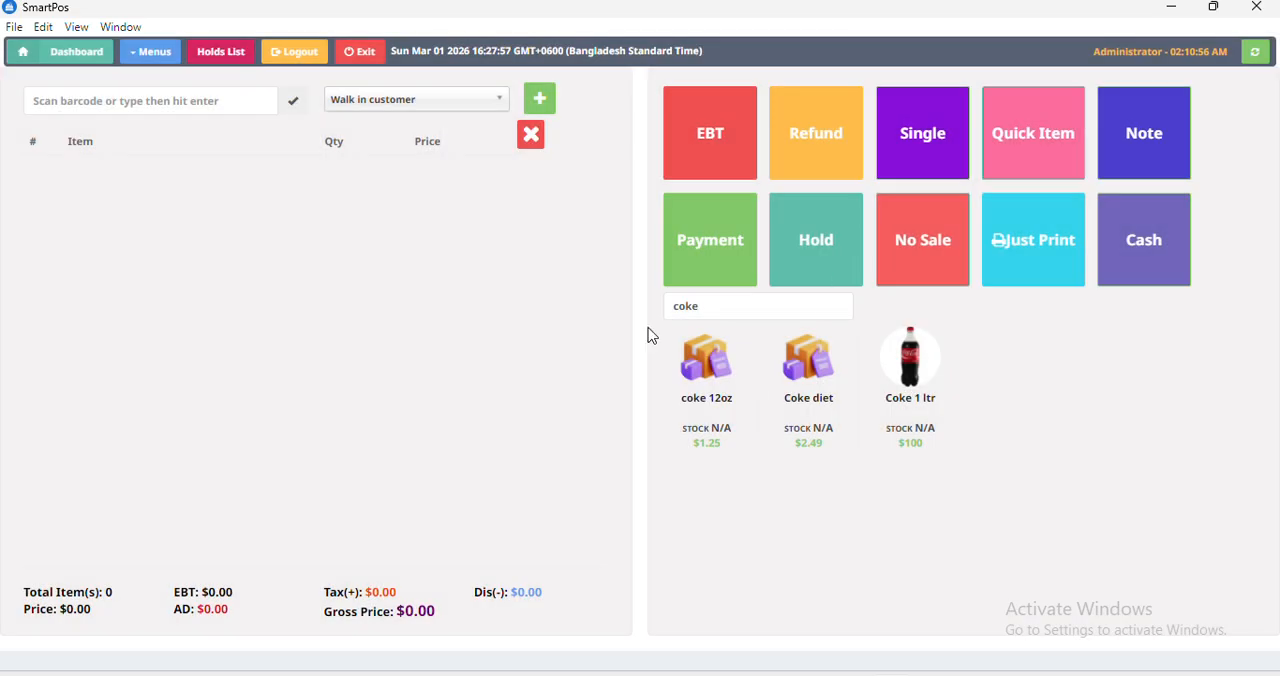
# Add one Coke 1 ltr, one coke 12oz and one Coke diet to the cart.
pyautogui.click(910, 378)
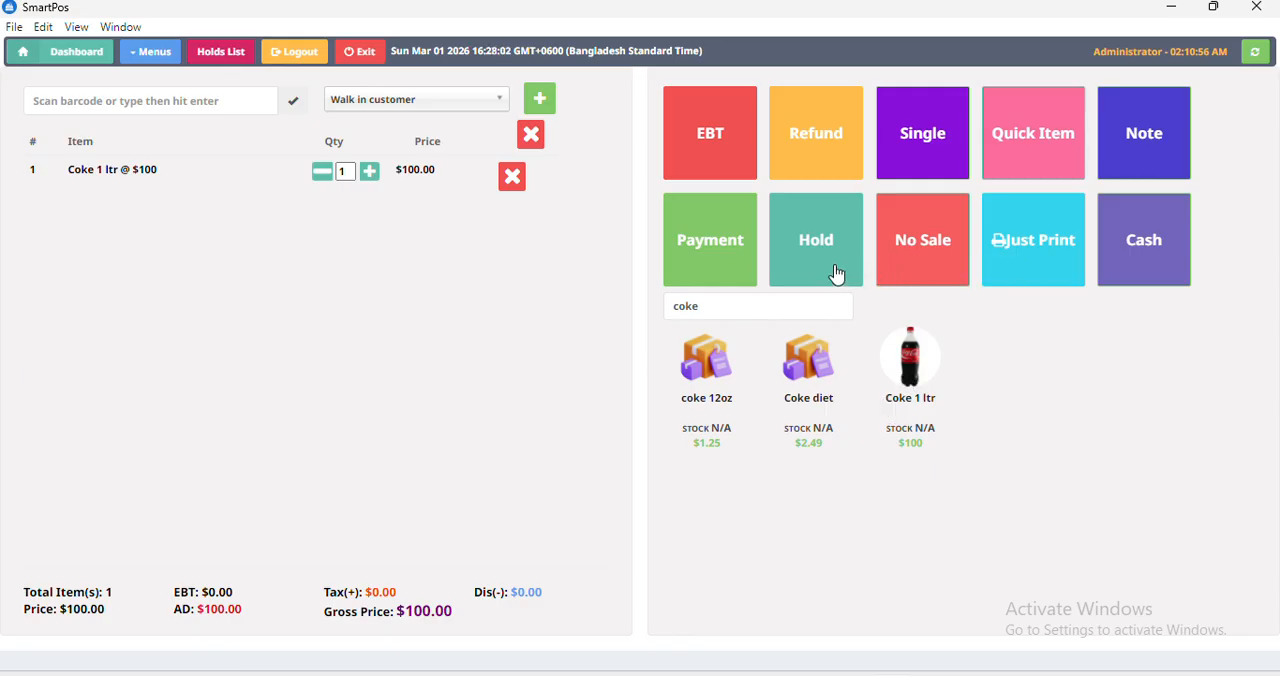
pyautogui.click(712, 362)
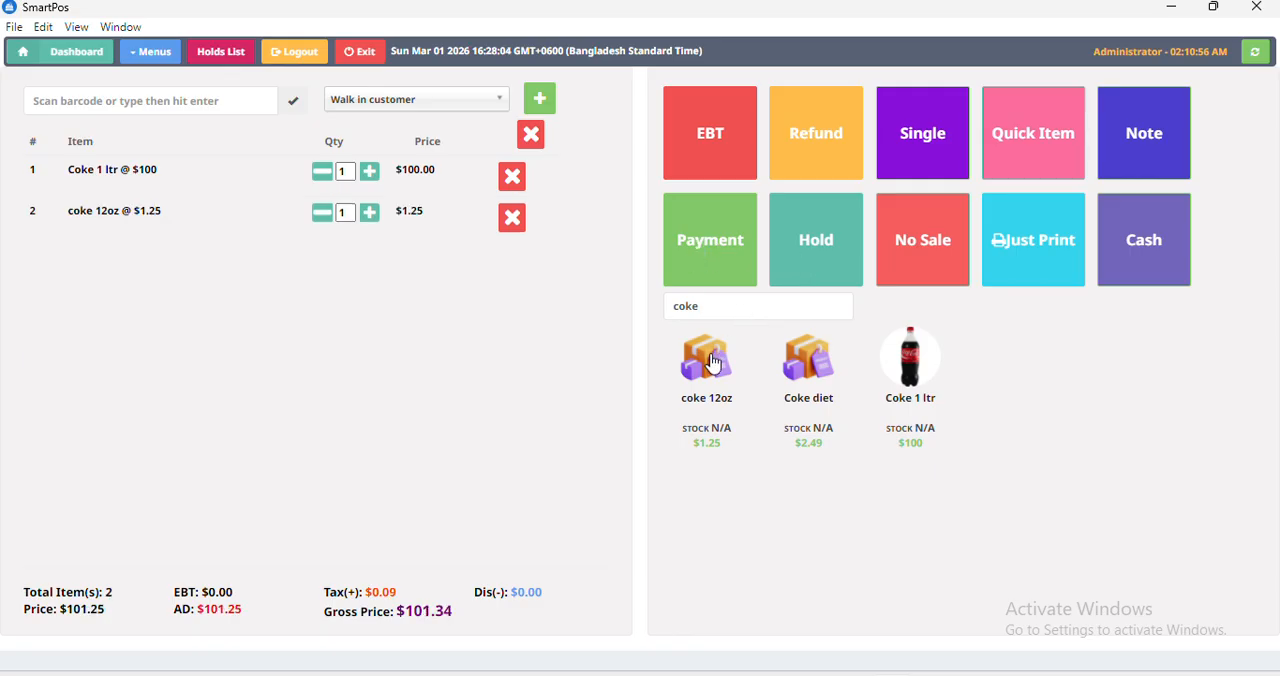
pyautogui.click(826, 376)
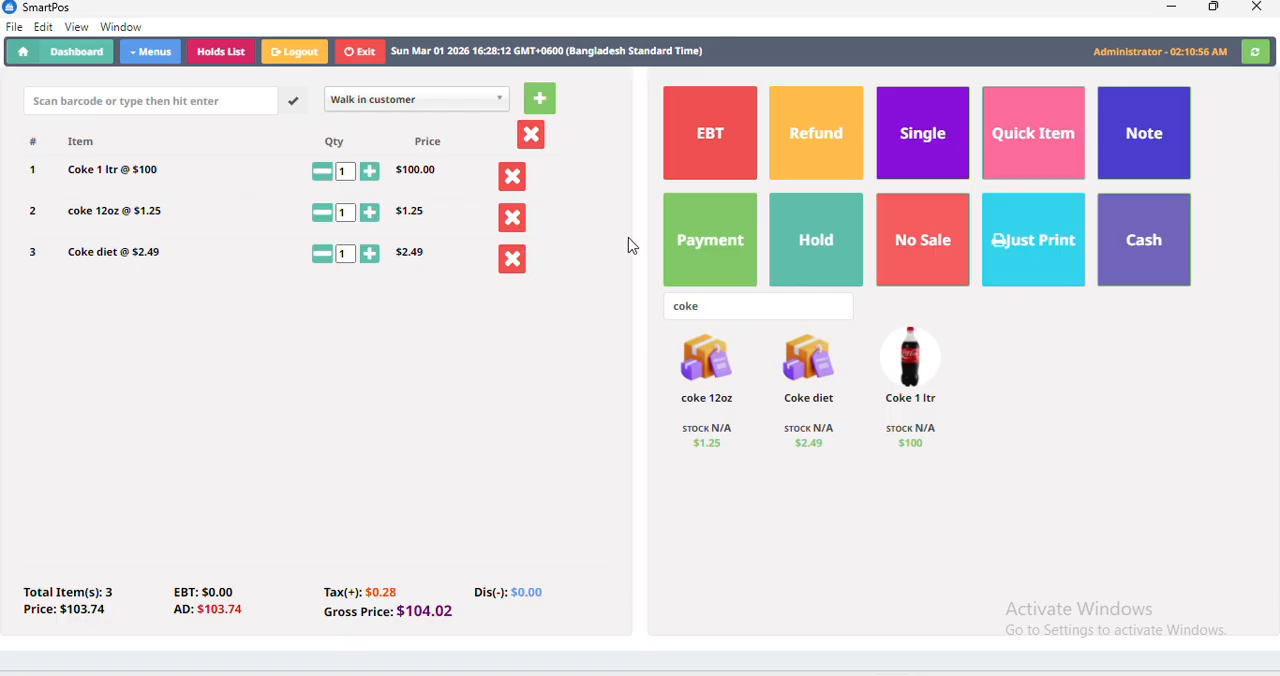
# Put the three-item order on hold under the reference 111.
pyautogui.click(798, 275)
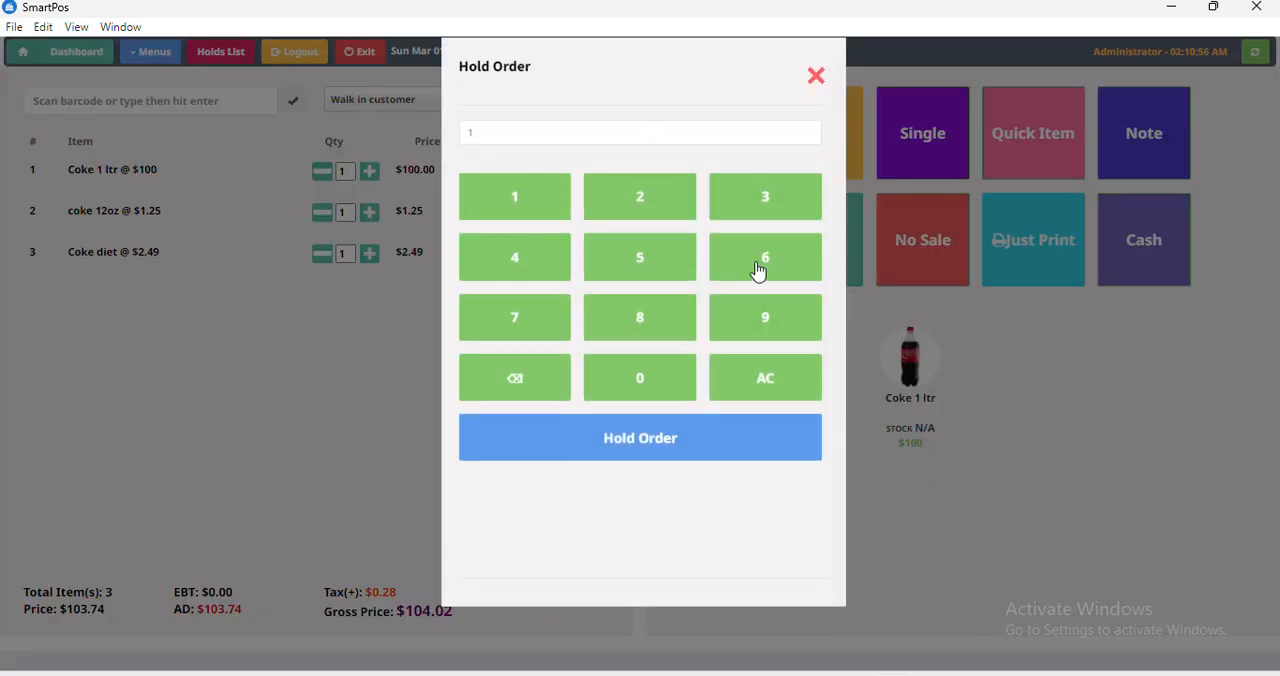
pyautogui.click(478, 144)
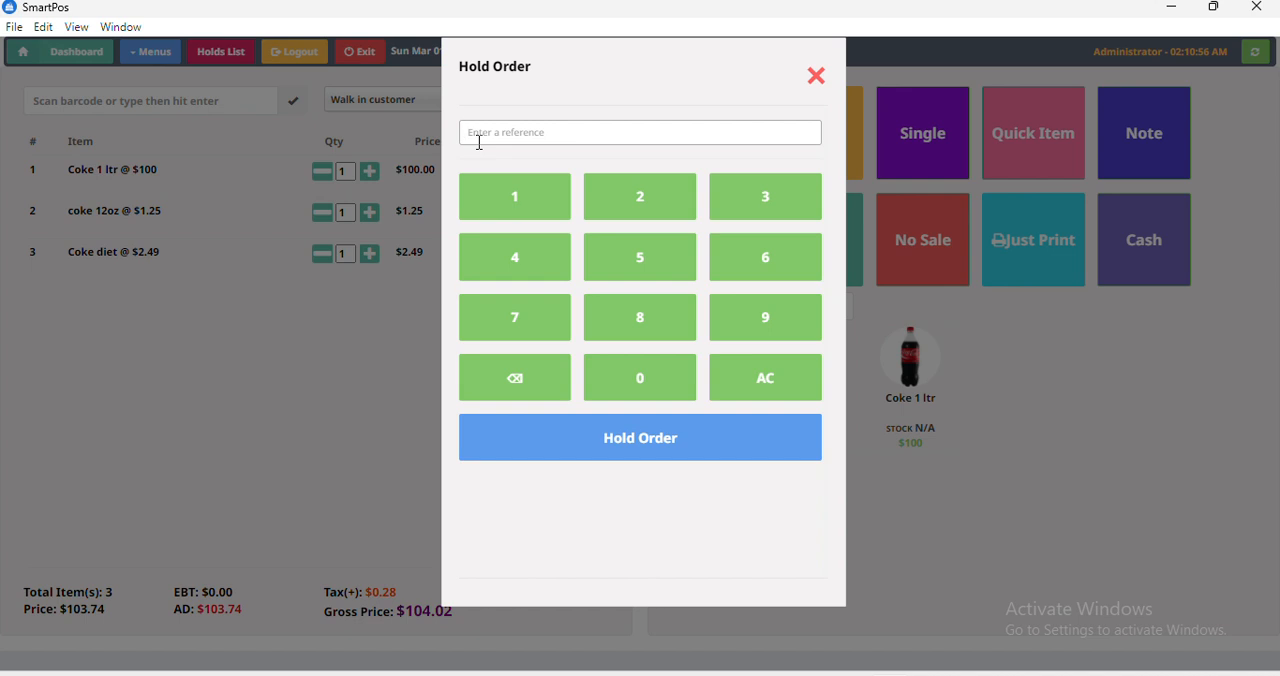
pyautogui.write('111')
pyautogui.click(612, 440)
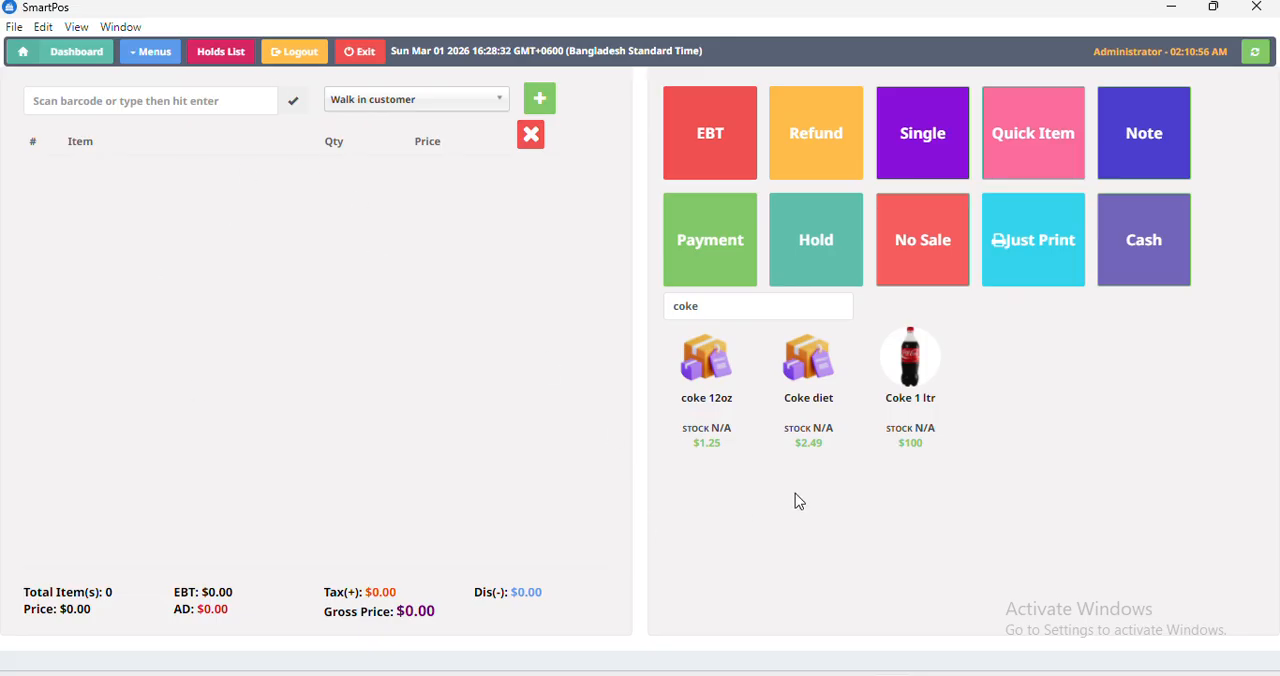
# Remove the "coke" text from the product search and add Prime ICE POP to the cart.
pyautogui.click(739, 305)
pyautogui.press('BackSpace')
pyautogui.press('BackSpace')
pyautogui.press('BackSpace')
pyautogui.press('BackSpace')
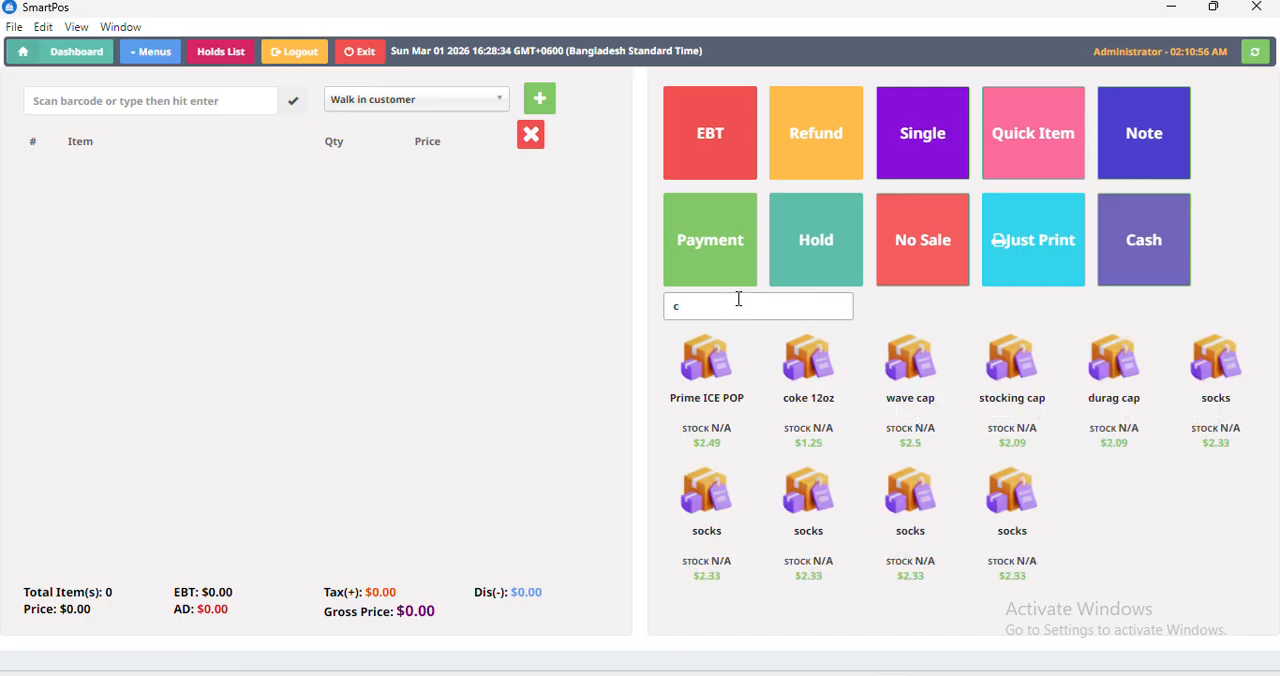
pyautogui.click(703, 363)
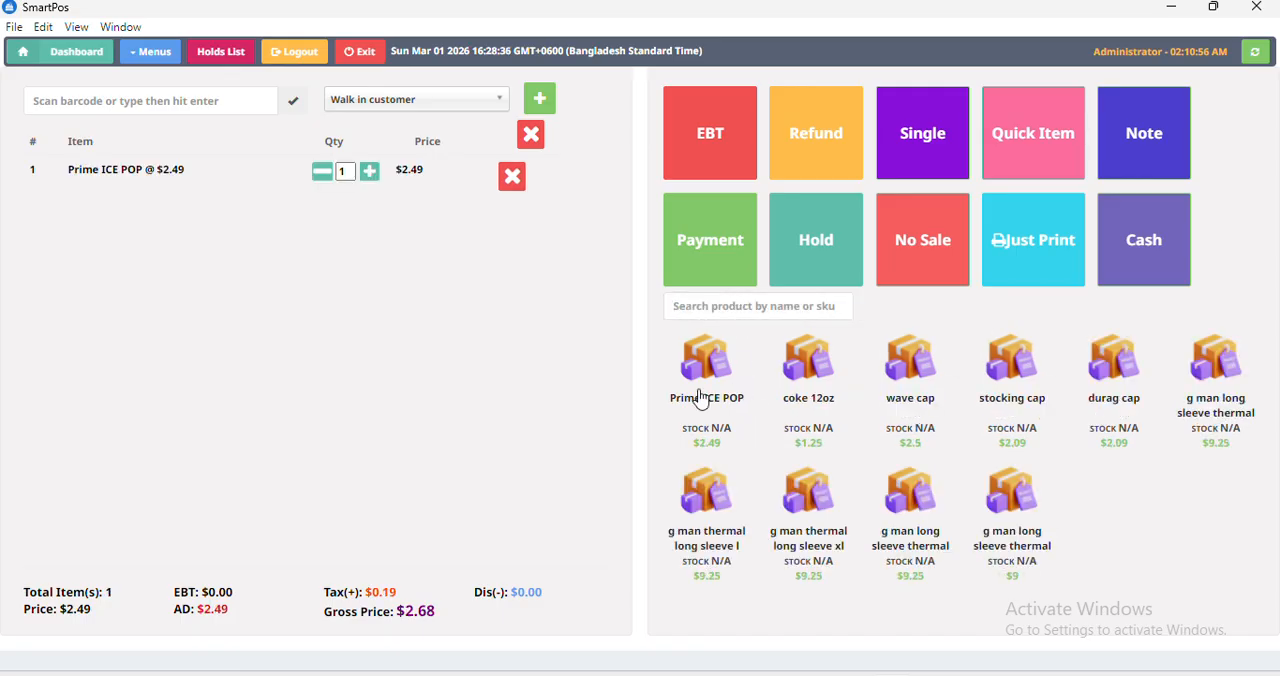
# Complete the Prime ICE POP sale with the direct cash option, dismiss the error message and close the receipt.
pyautogui.click(1114, 271)
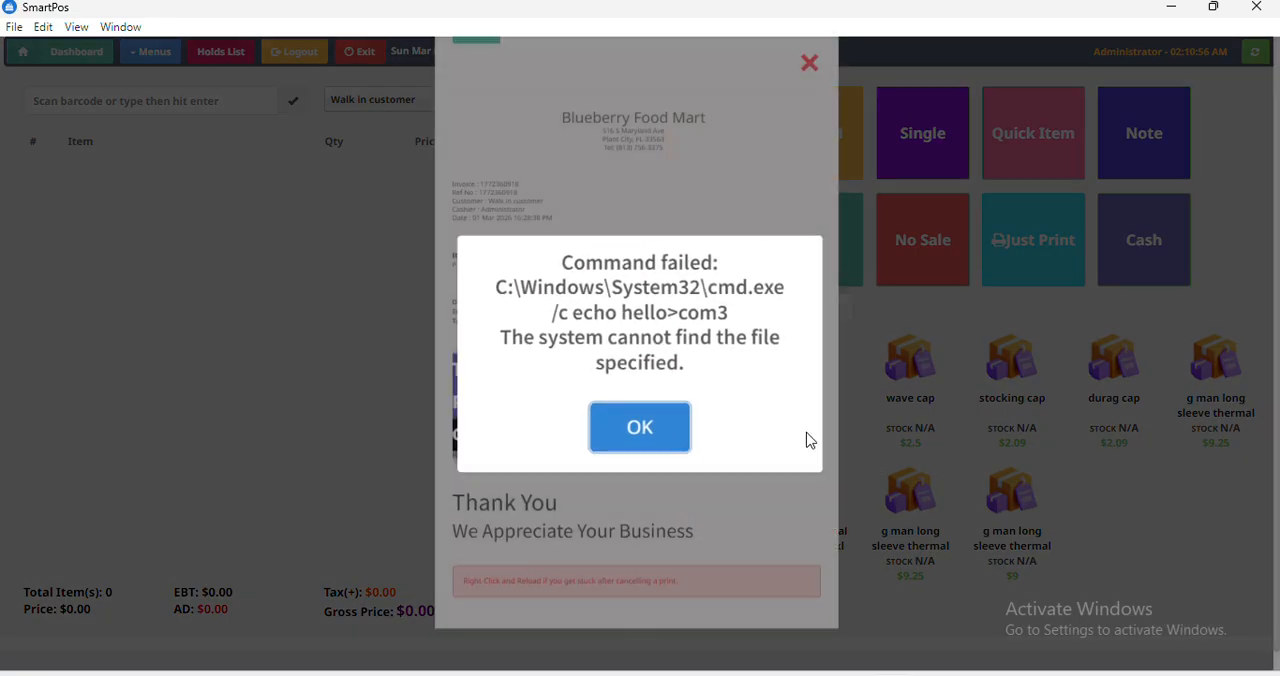
pyautogui.click(633, 433)
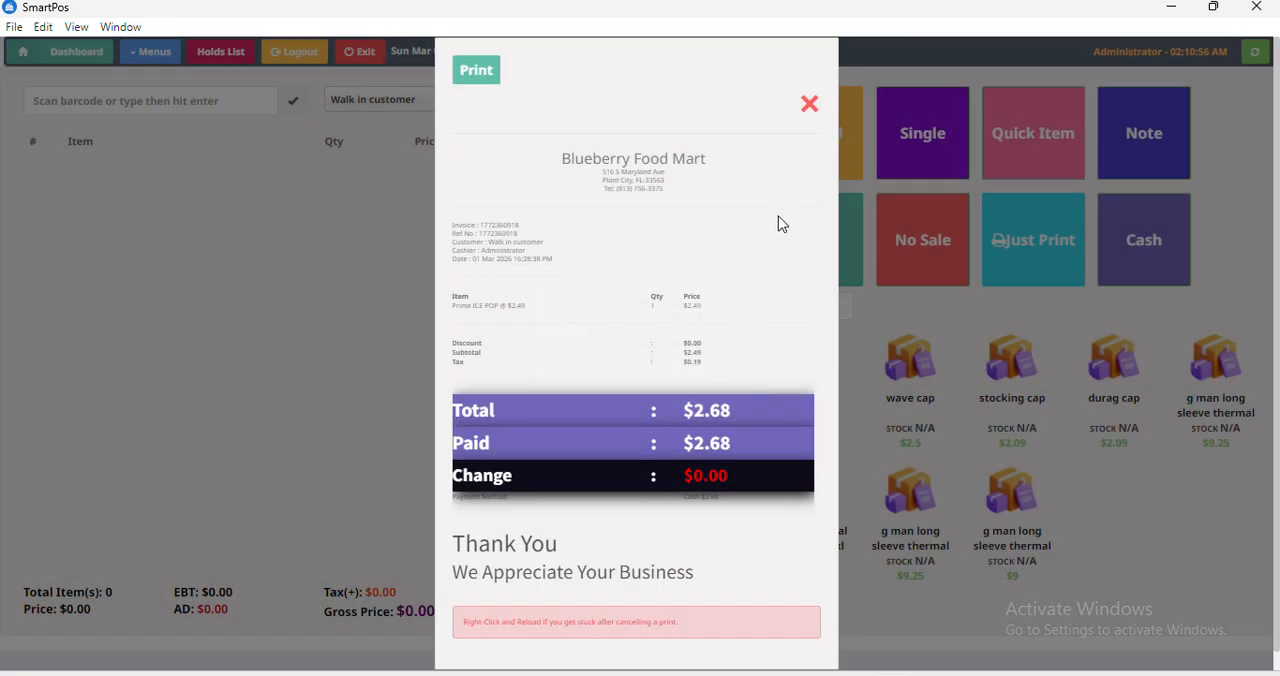
pyautogui.click(806, 110)
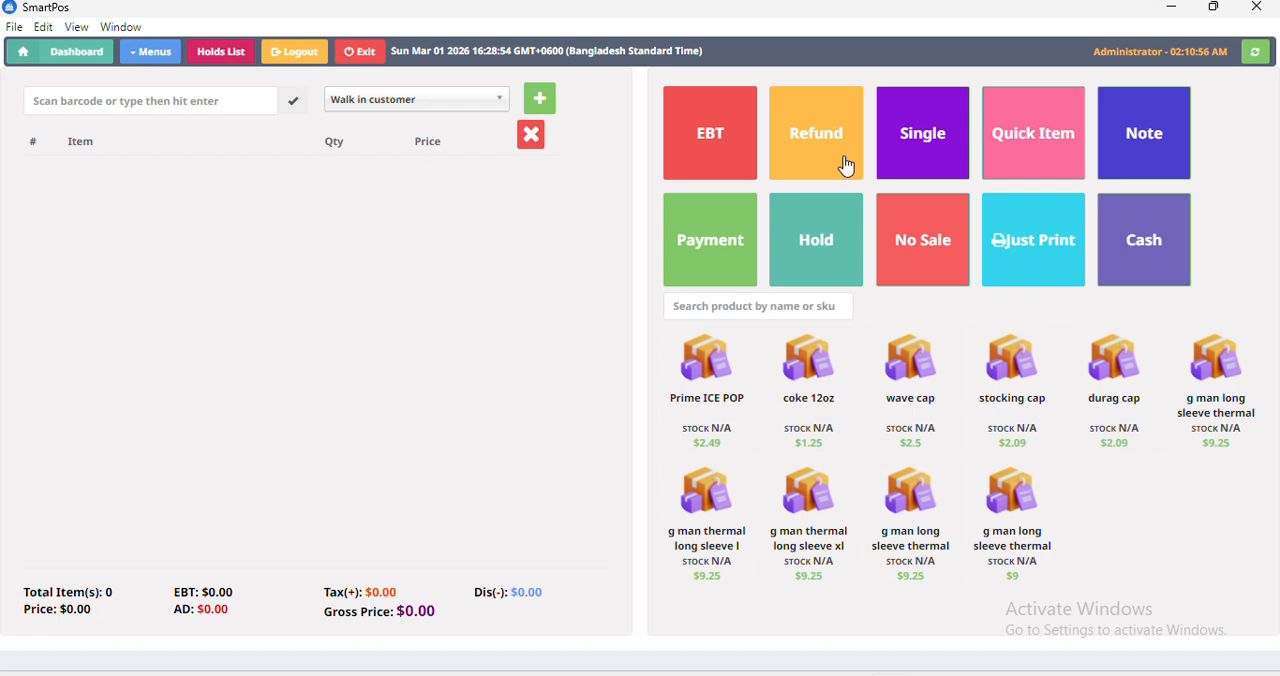
# Reopen the held order with reference 111 from the holds list.
pyautogui.click(163, 68)
pyautogui.click(113, 401)
pyautogui.click(211, 55)
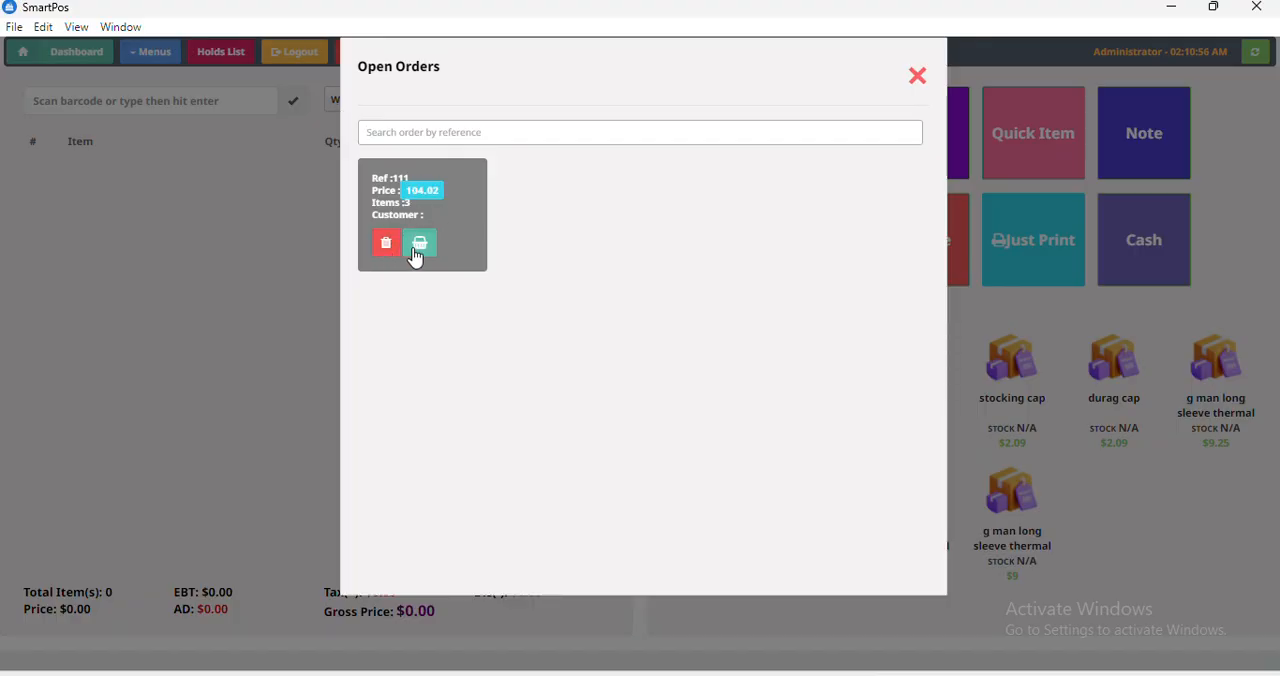
pyautogui.click(419, 244)
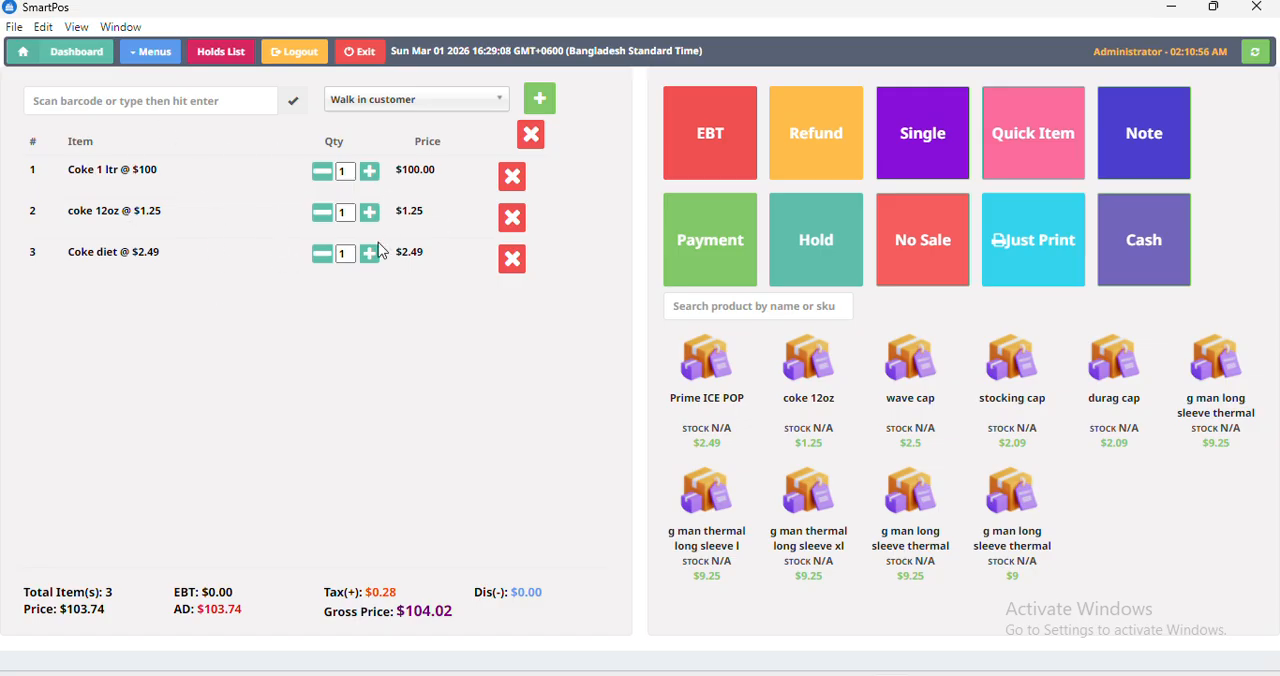
# Complete the reopened Coke order as a direct cash sale, dismiss the error message and close the receipt.
pyautogui.click(1161, 262)
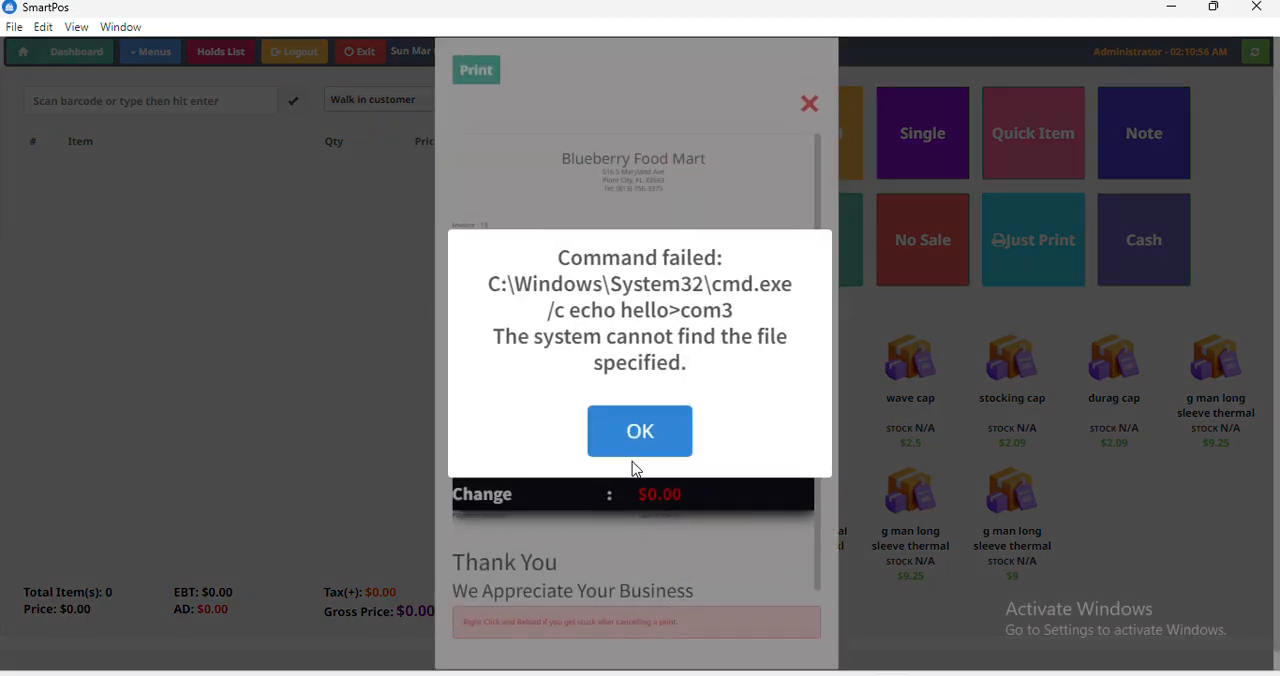
pyautogui.click(625, 440)
pyautogui.scroll(-1, 815, 362)
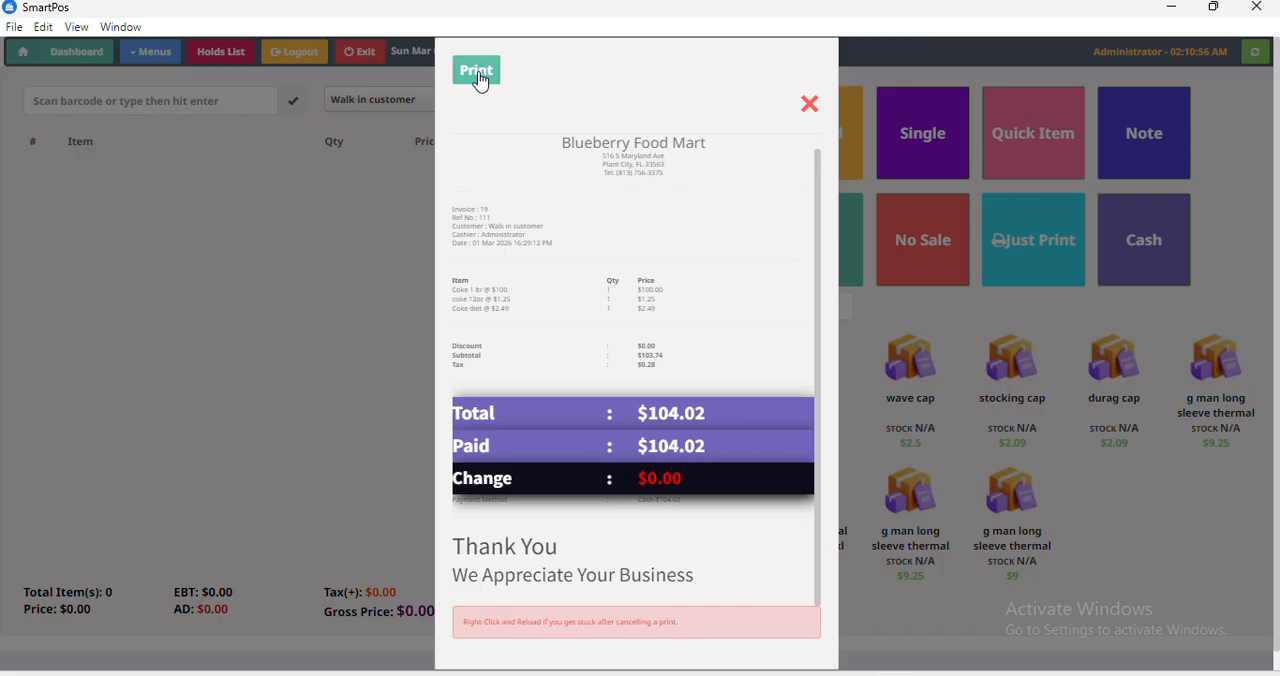
pyautogui.click(810, 105)
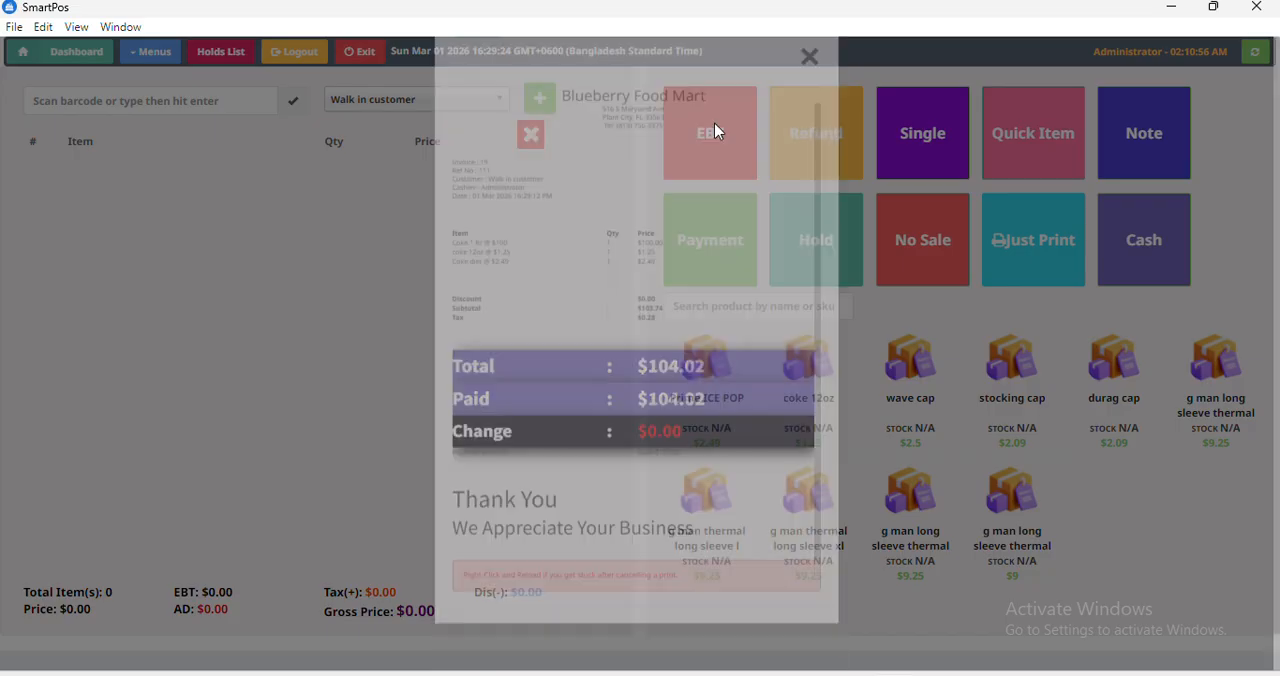
# Open the POS settings and examine the store name, currency symbol, address and VAT percentage fields.
pyautogui.click(147, 54)
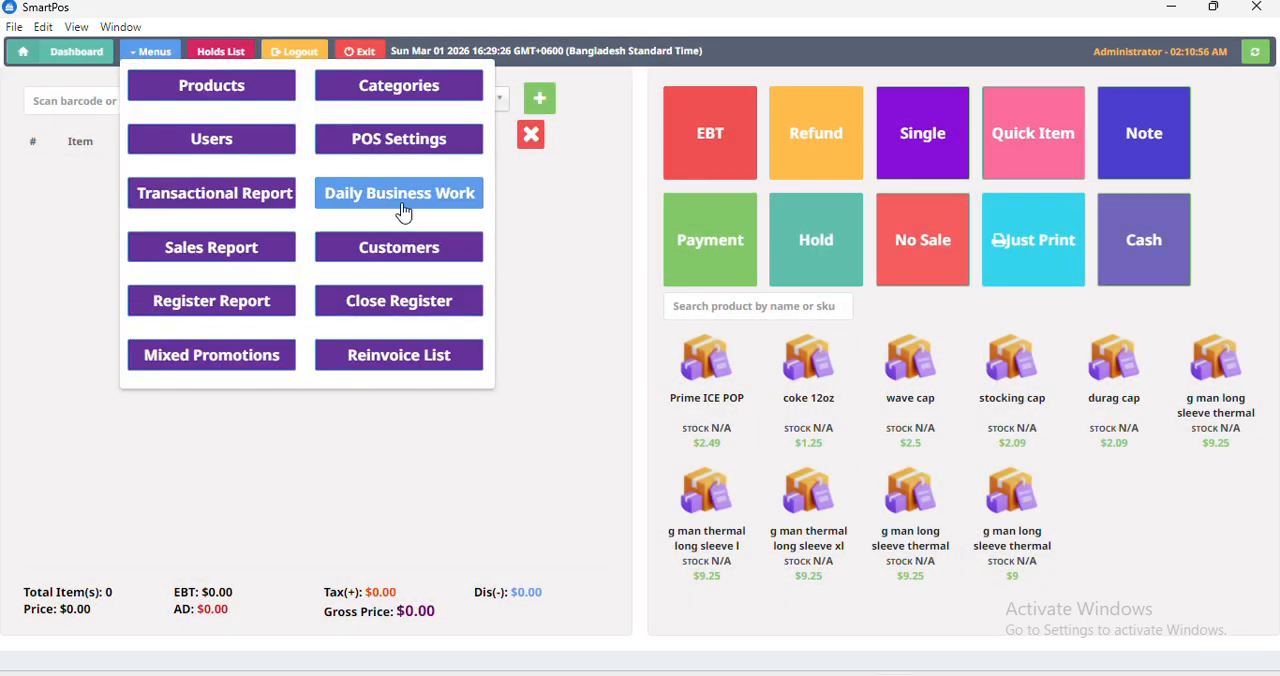
pyautogui.click(400, 155)
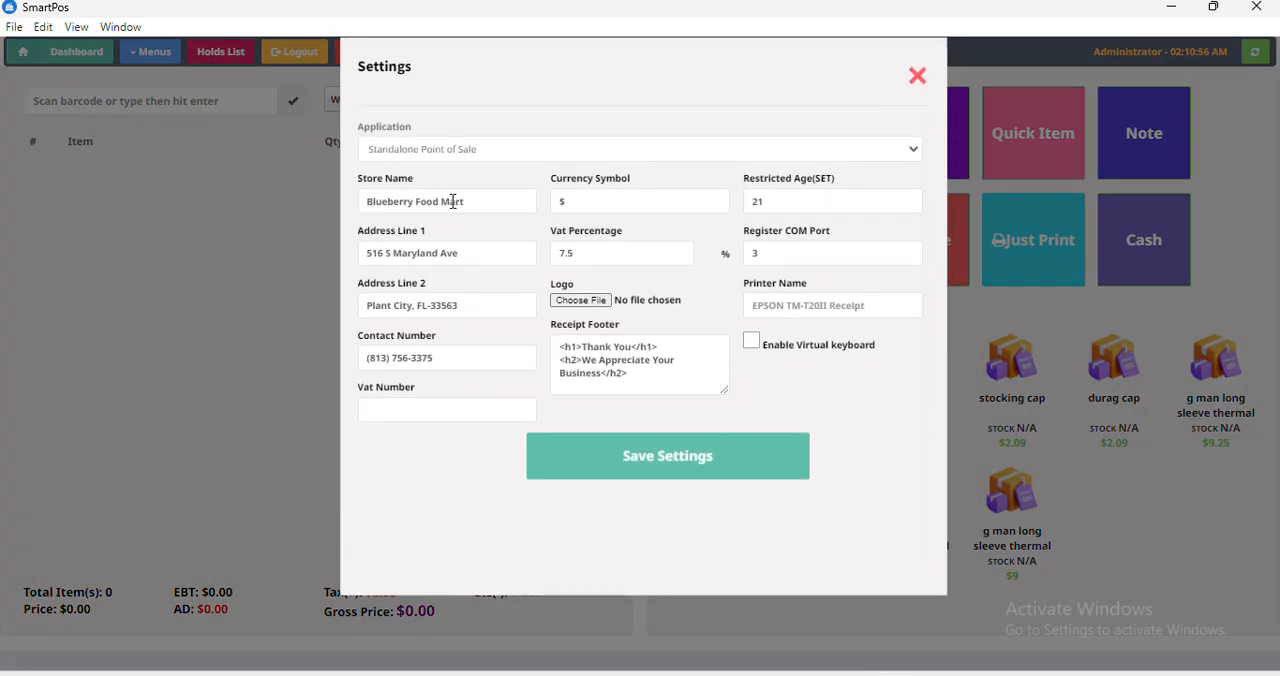
pyautogui.click(513, 202)
pyautogui.click(557, 201)
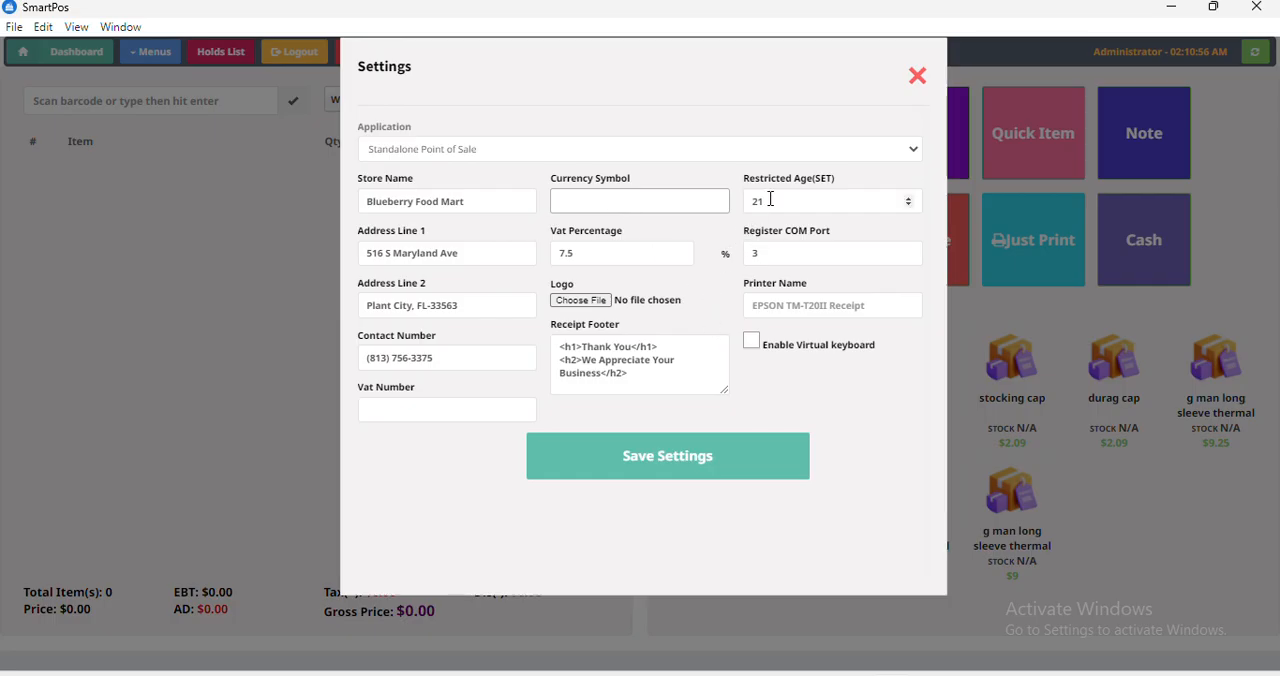
pyautogui.click(450, 251)
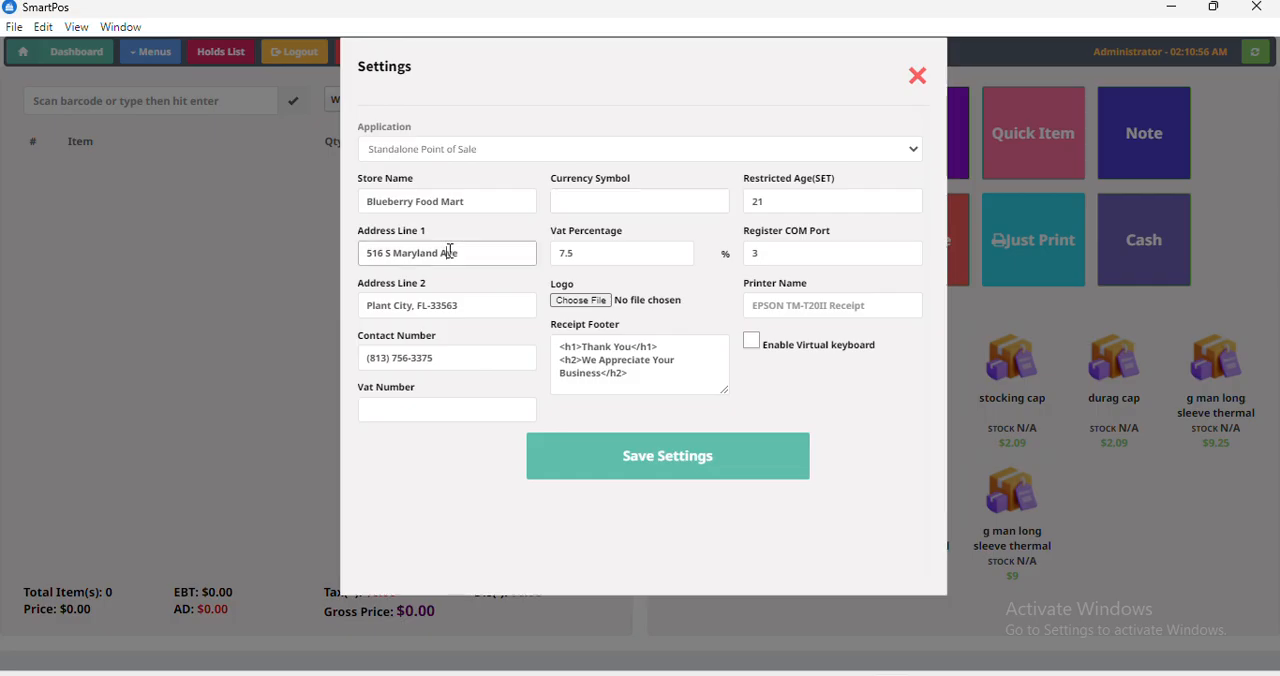
pyautogui.click(613, 252)
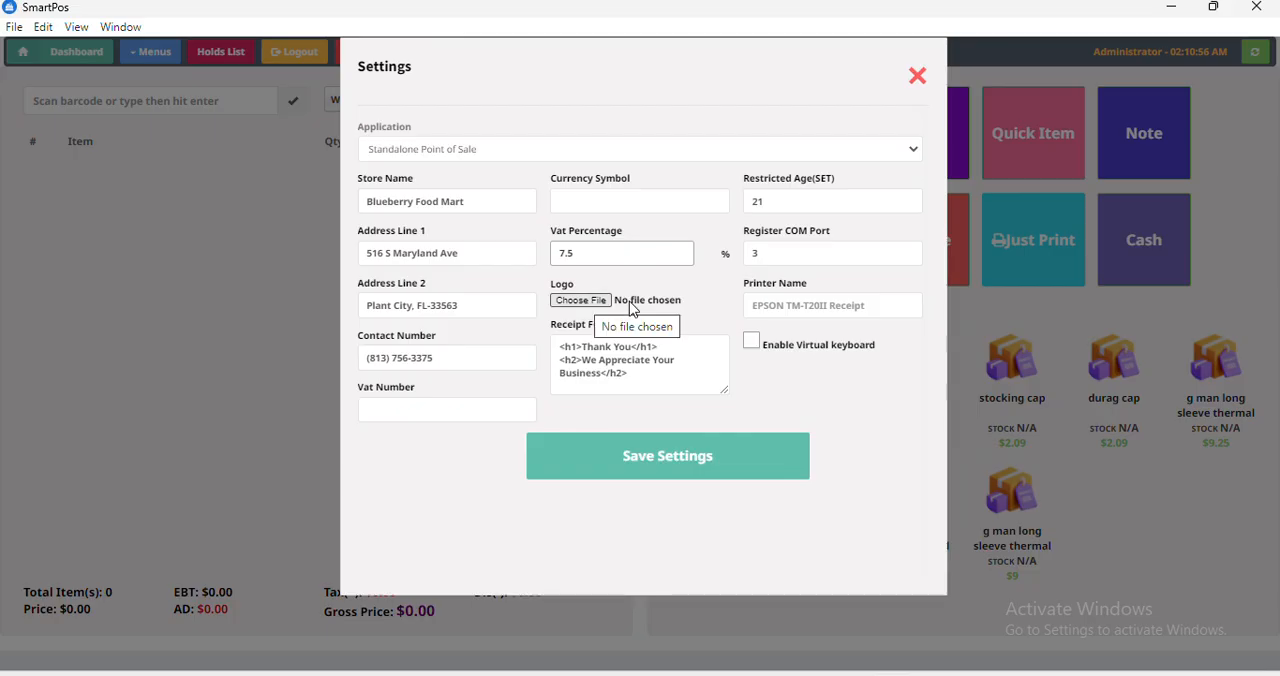
# Enter trial text as the printer name in the POS settings and erase it.
pyautogui.click(769, 313)
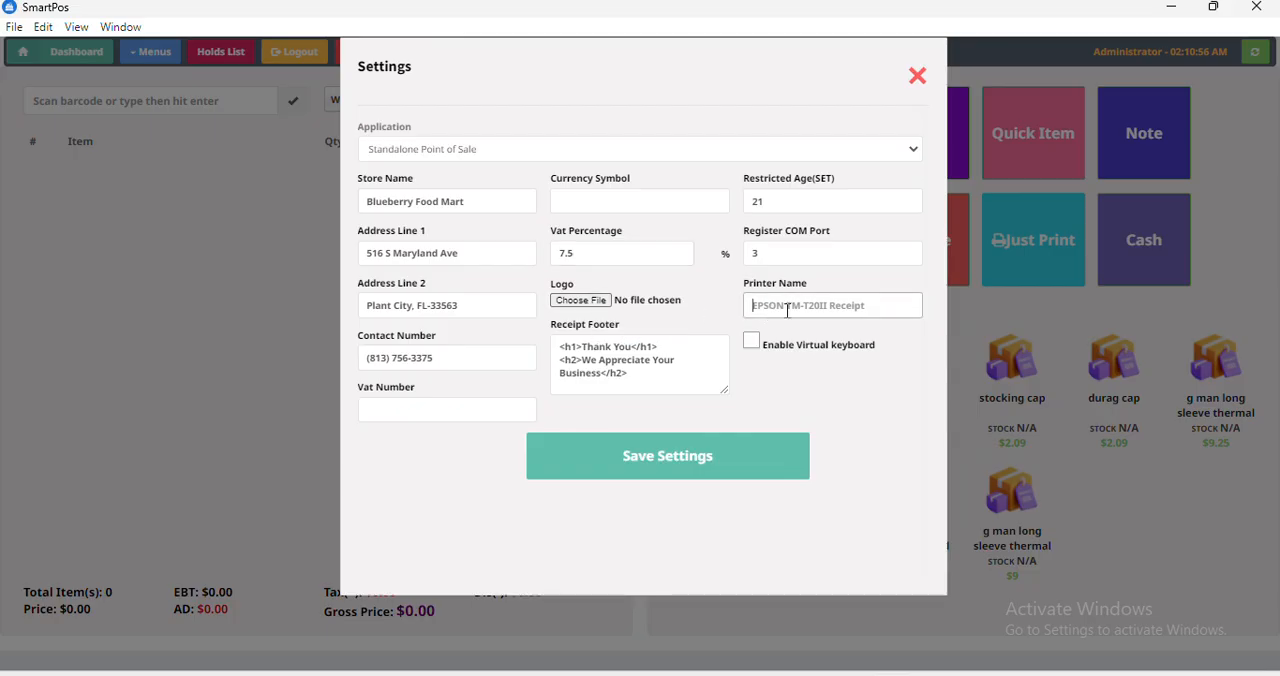
pyautogui.write('LNSHcjkddjkvdjvhg')
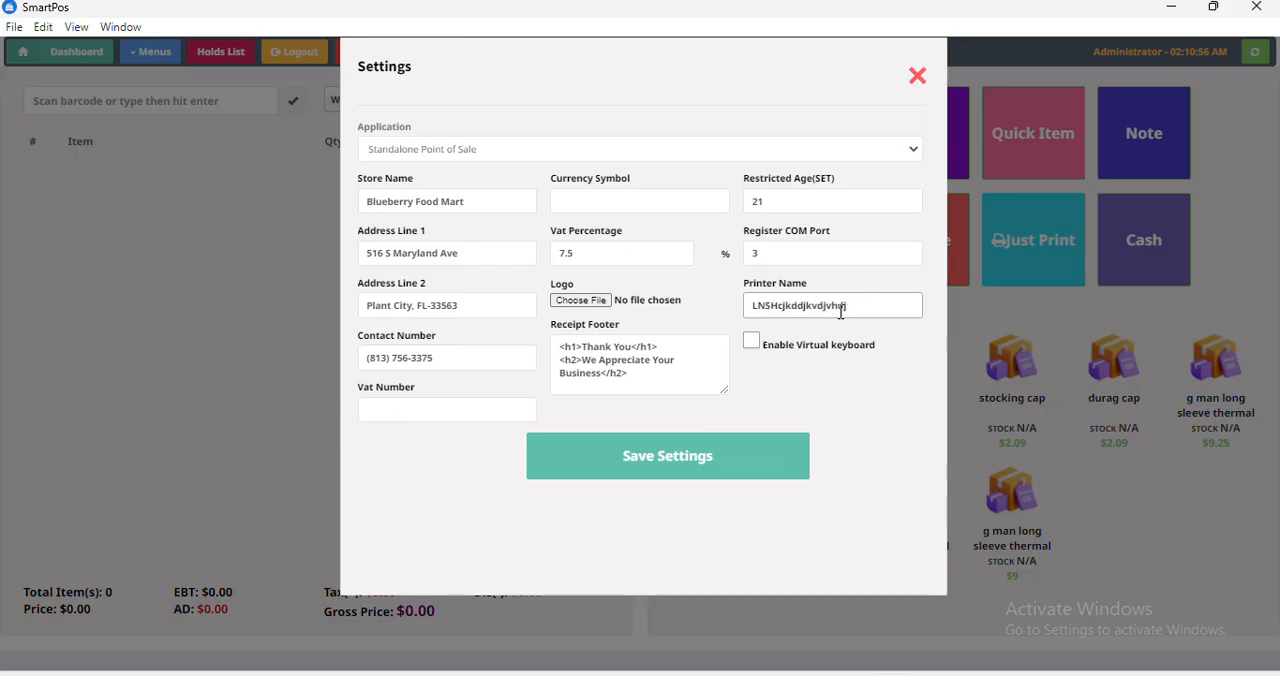
pyautogui.press('BackSpace')
pyautogui.press('BackSpace')
pyautogui.press('BackSpace')
pyautogui.press('BackSpace')
pyautogui.press('BackSpace')
pyautogui.press('BackSpace')
pyautogui.press('BackSpace')
pyautogui.press('BackSpace')
pyautogui.press('BackSpace')
pyautogui.press('BackSpace')
pyautogui.press('BackSpace')
pyautogui.press('BackSpace')
pyautogui.press('BackSpace')
pyautogui.press('BackSpace')
pyautogui.press('BackSpace')
pyautogui.press('BackSpace')
pyautogui.press('BackSpace')
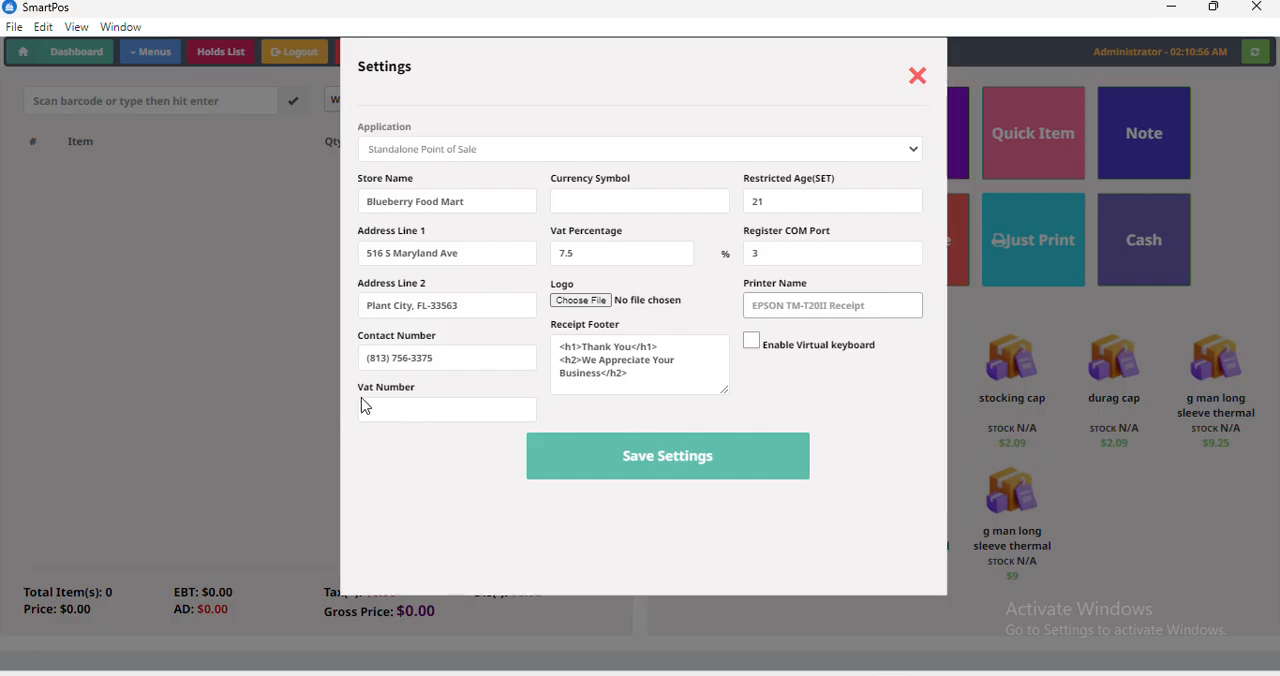
# Examine the VAT number, virtual keyboard and receipt footer settings, and close the settings without saving.
pyautogui.click(465, 406)
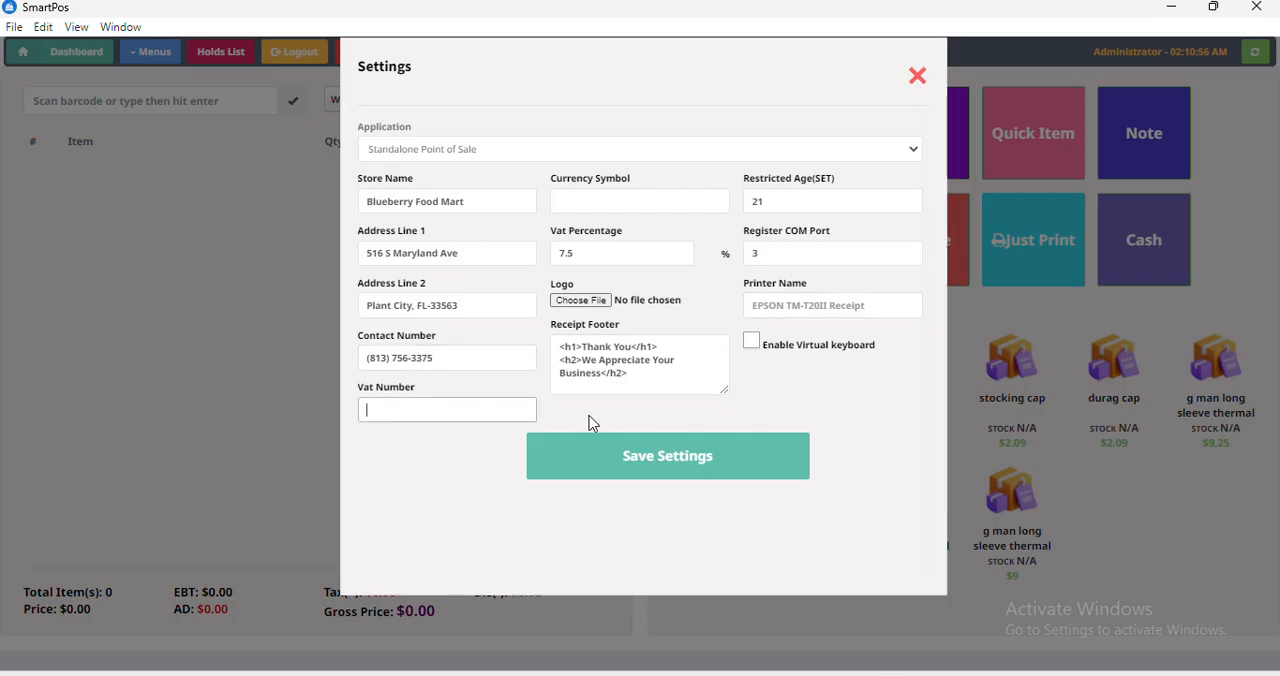
pyautogui.click(751, 346)
pyautogui.click(752, 343)
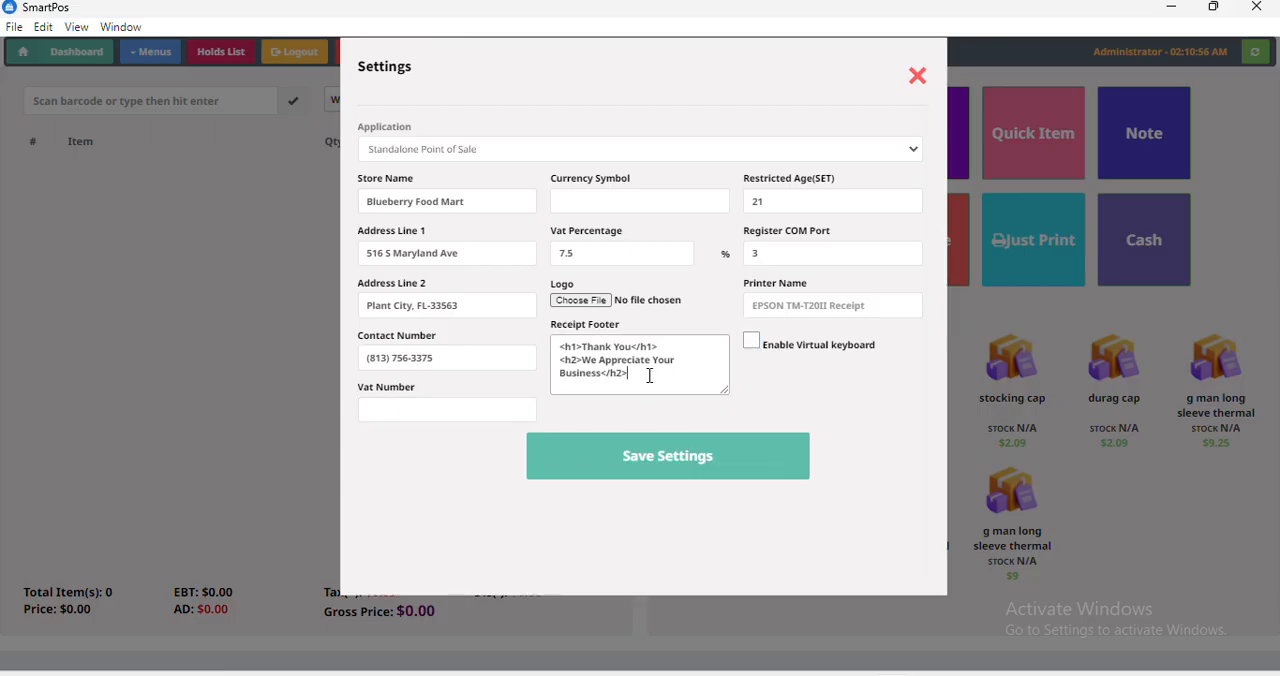
pyautogui.moveTo(624, 372); pyautogui.dragTo(567, 344)
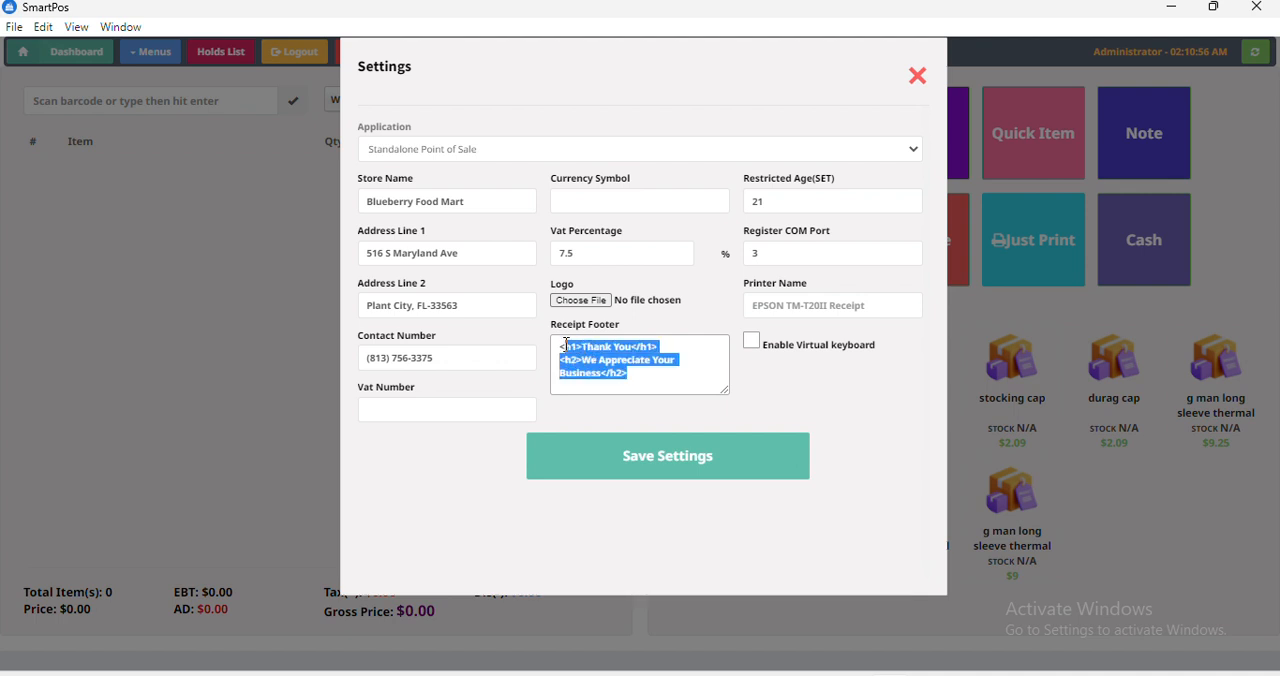
pyautogui.click(919, 73)
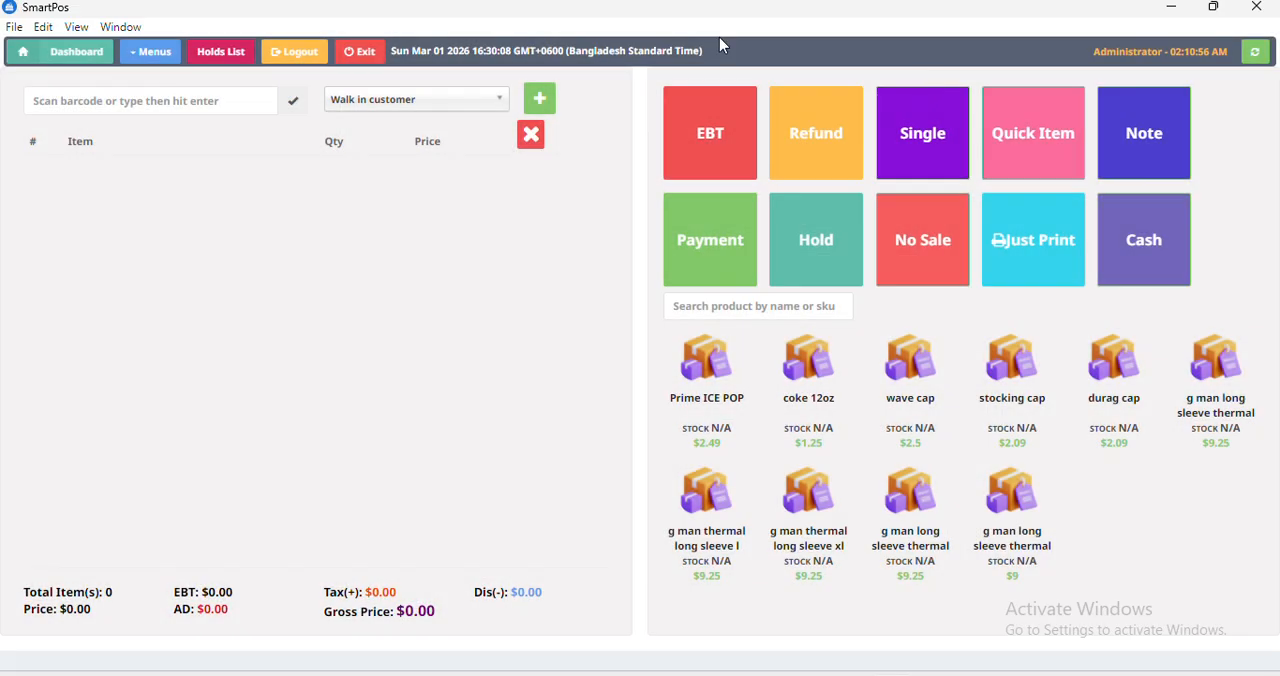
# Start a new user account and grant it all seven permissions, from managing products and stock to managing mixed promotions.
pyautogui.click(155, 55)
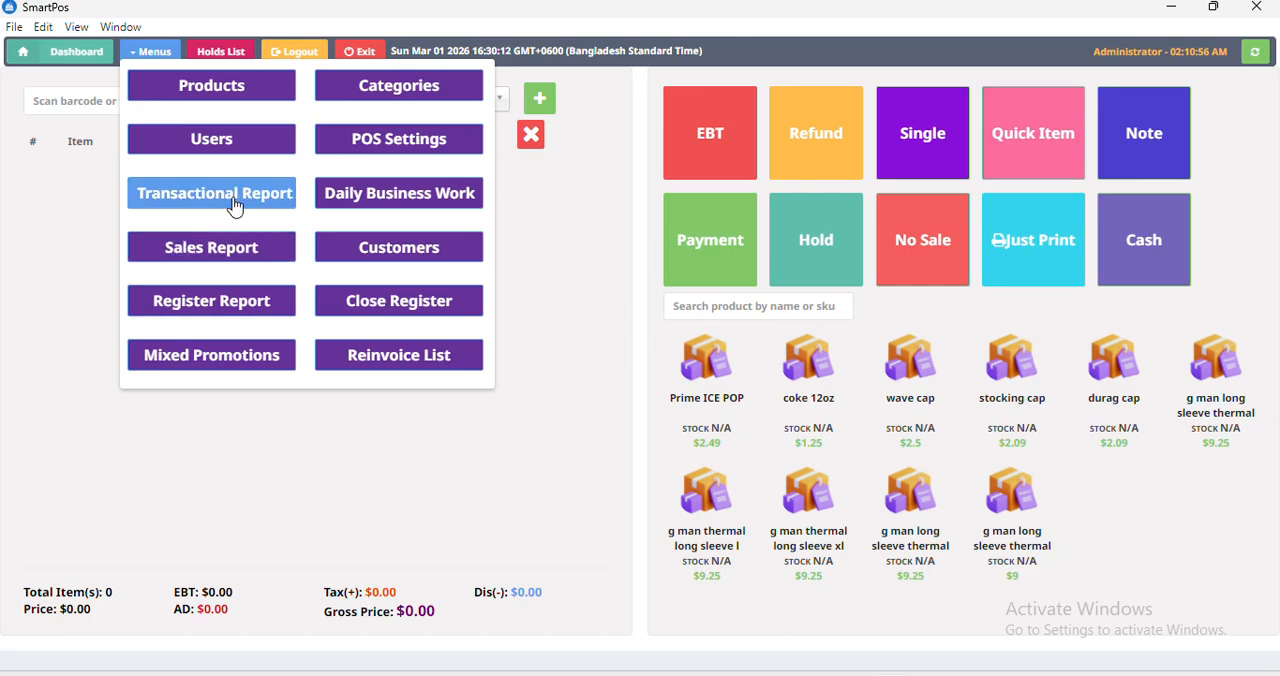
pyautogui.click(240, 136)
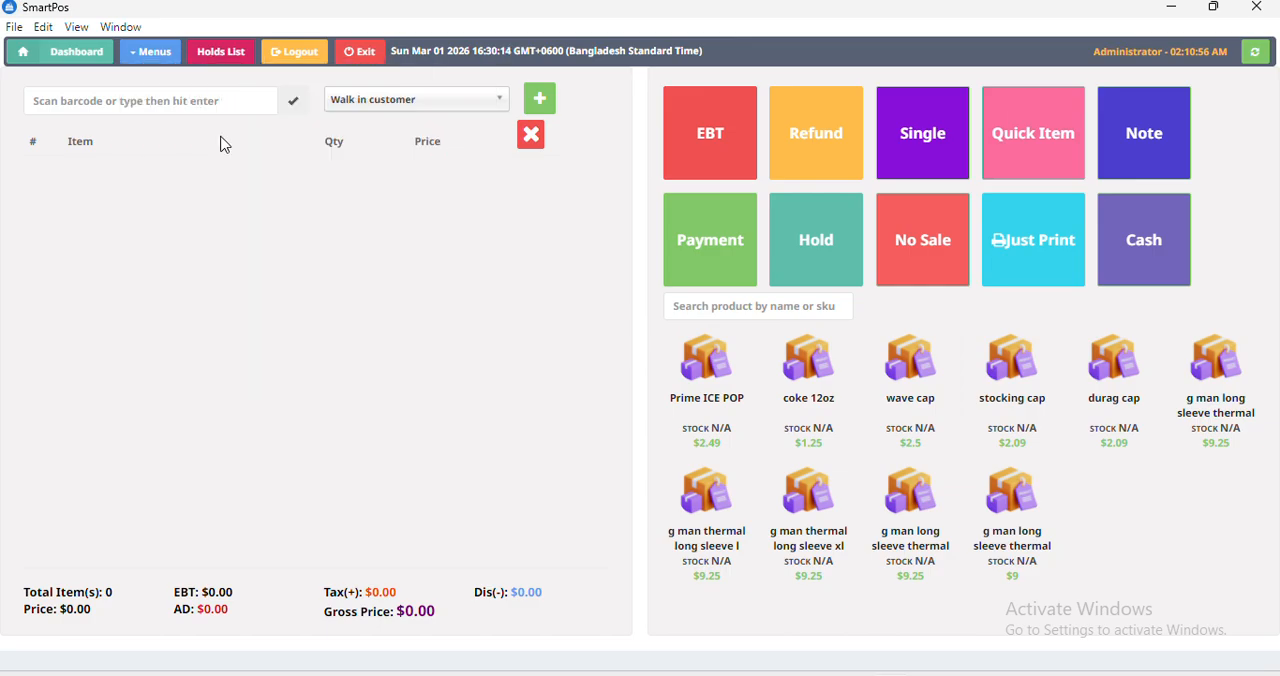
pyautogui.click(419, 118)
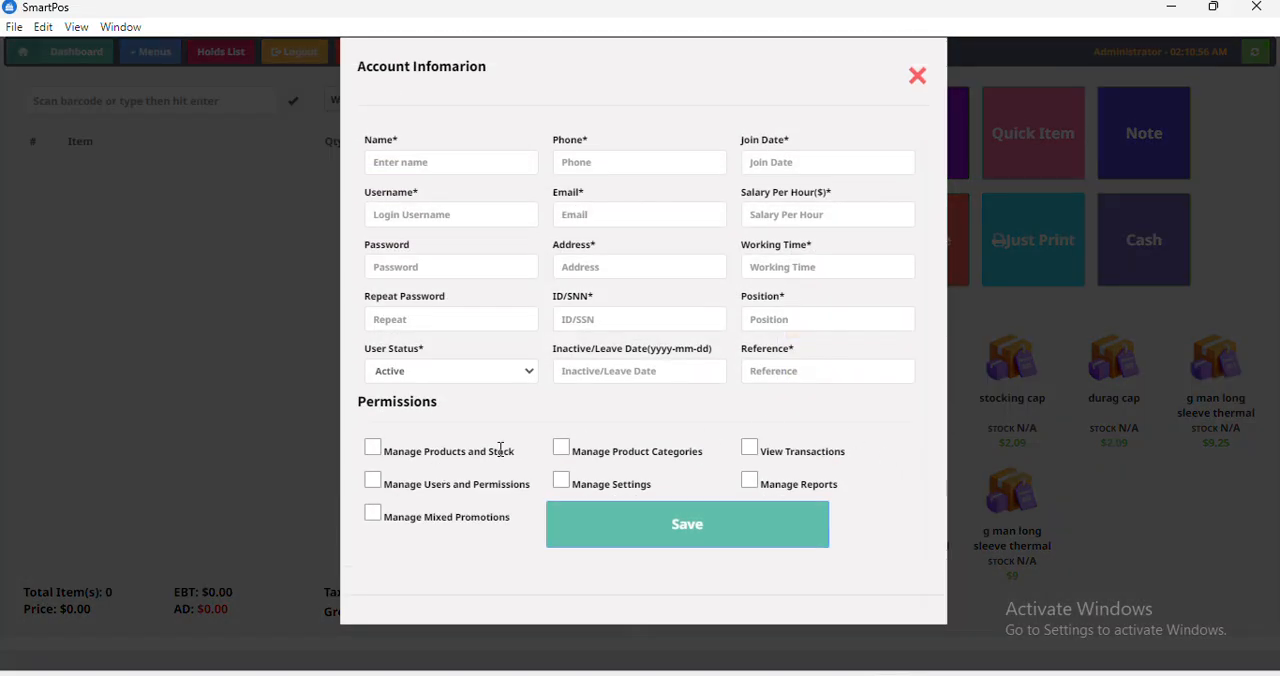
pyautogui.click(372, 448)
pyautogui.click(561, 450)
pyautogui.click(749, 448)
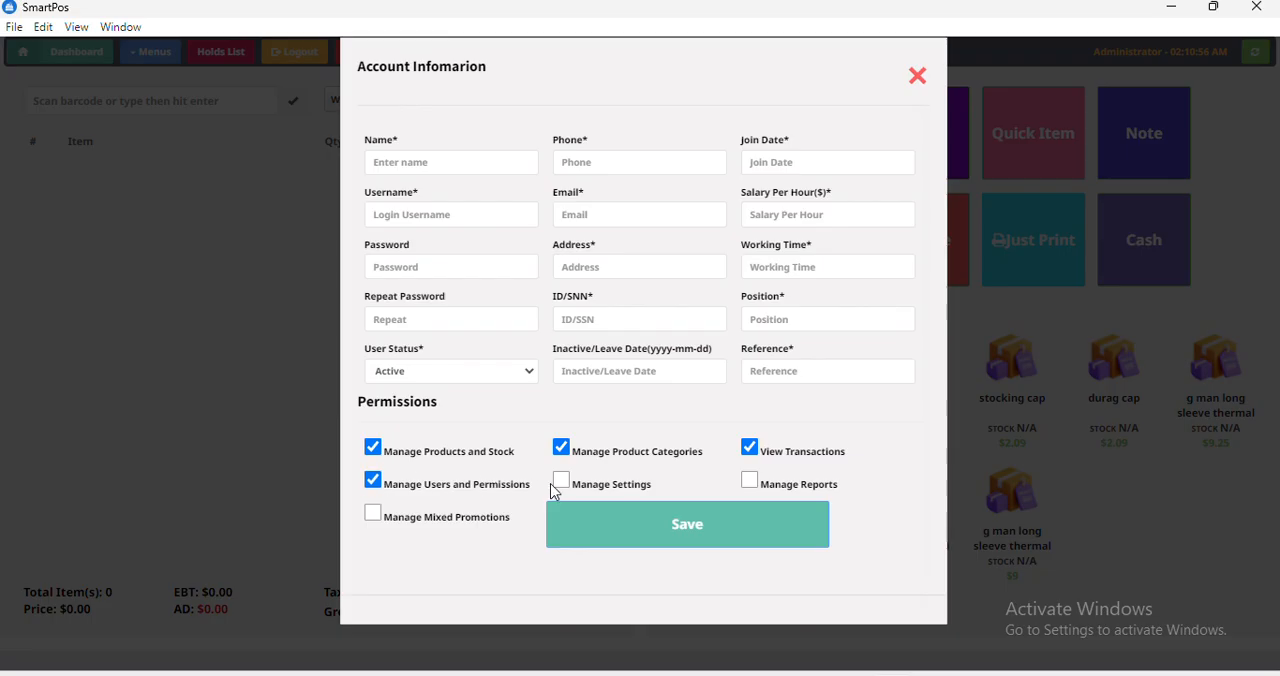
pyautogui.click(560, 481)
pyautogui.click(749, 481)
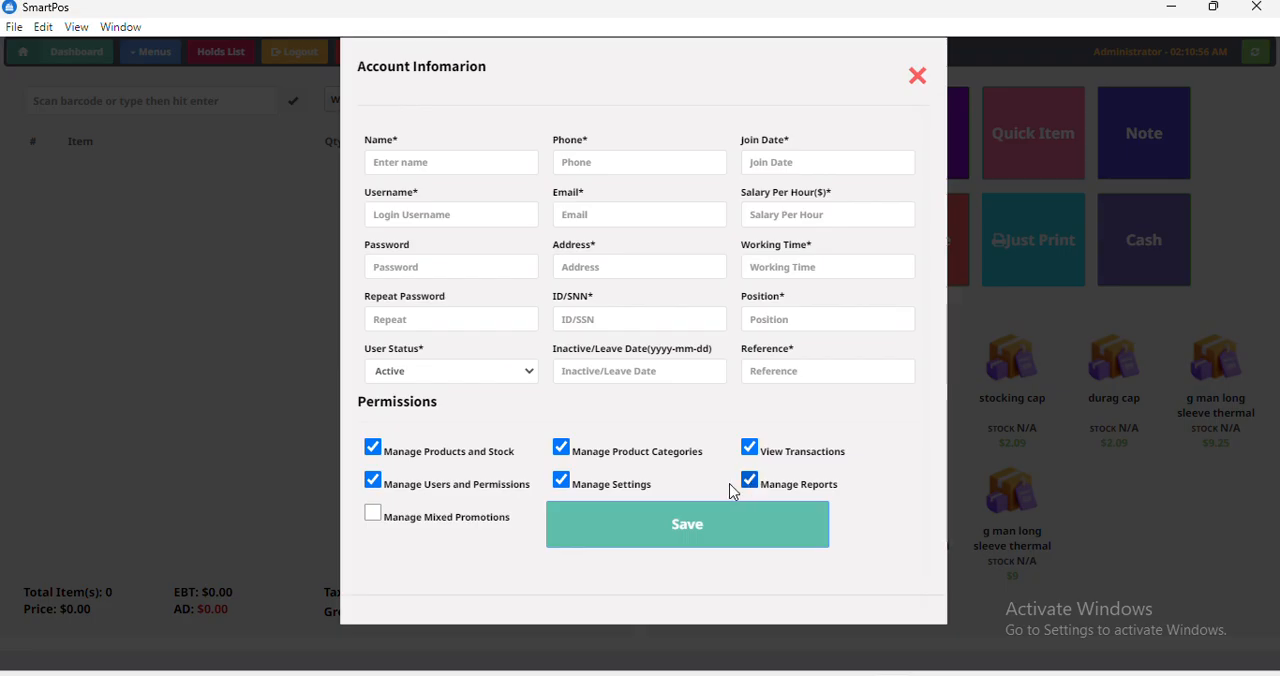
pyautogui.click(379, 517)
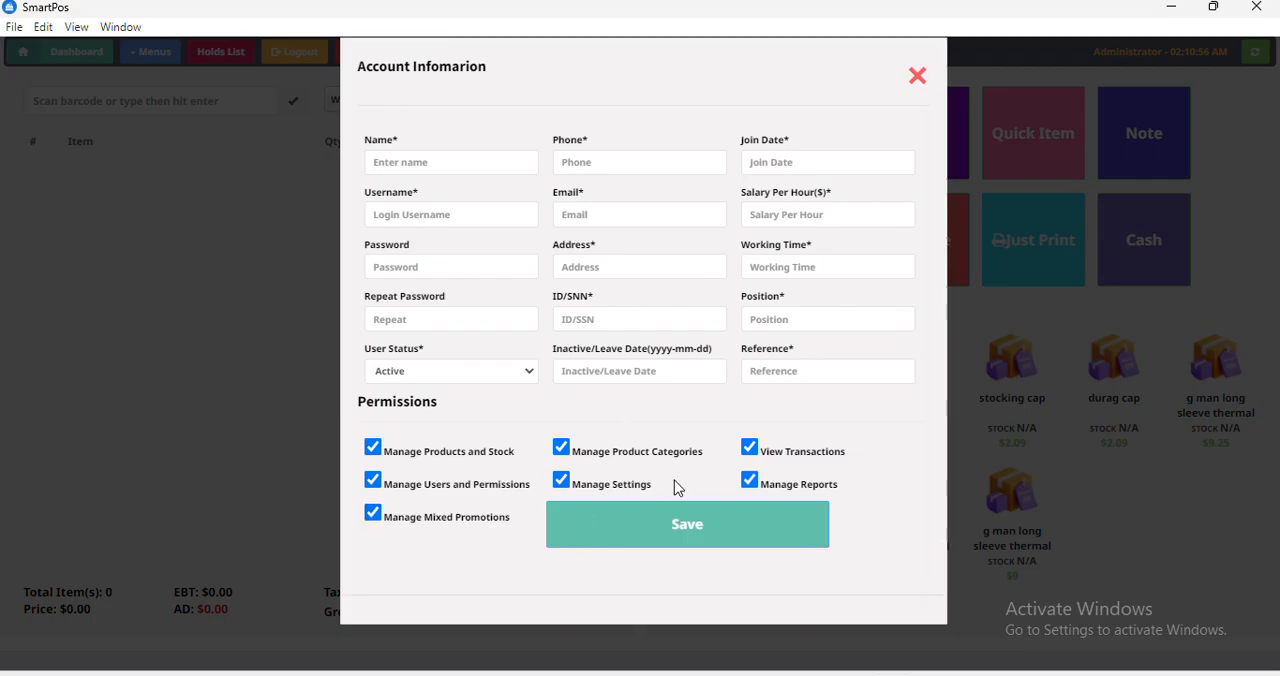
# Remove all seven permissions from the new user account.
pyautogui.click(376, 455)
pyautogui.click(379, 485)
pyautogui.click(377, 515)
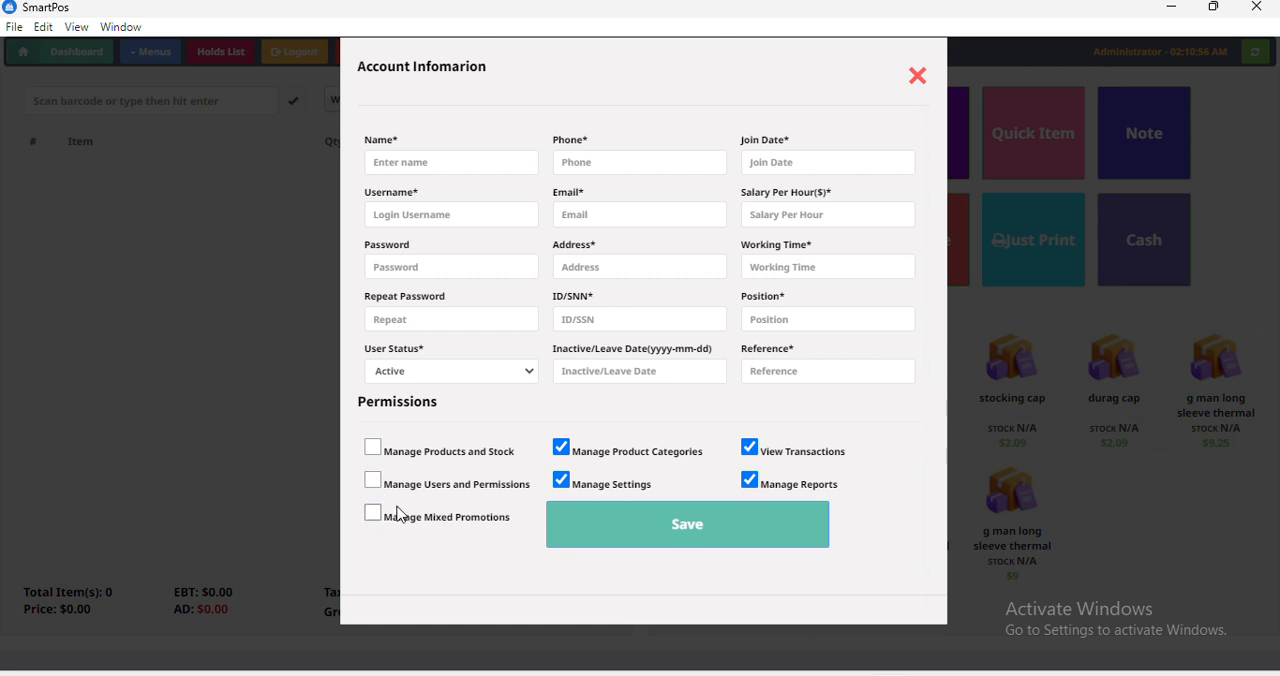
pyautogui.click(561, 448)
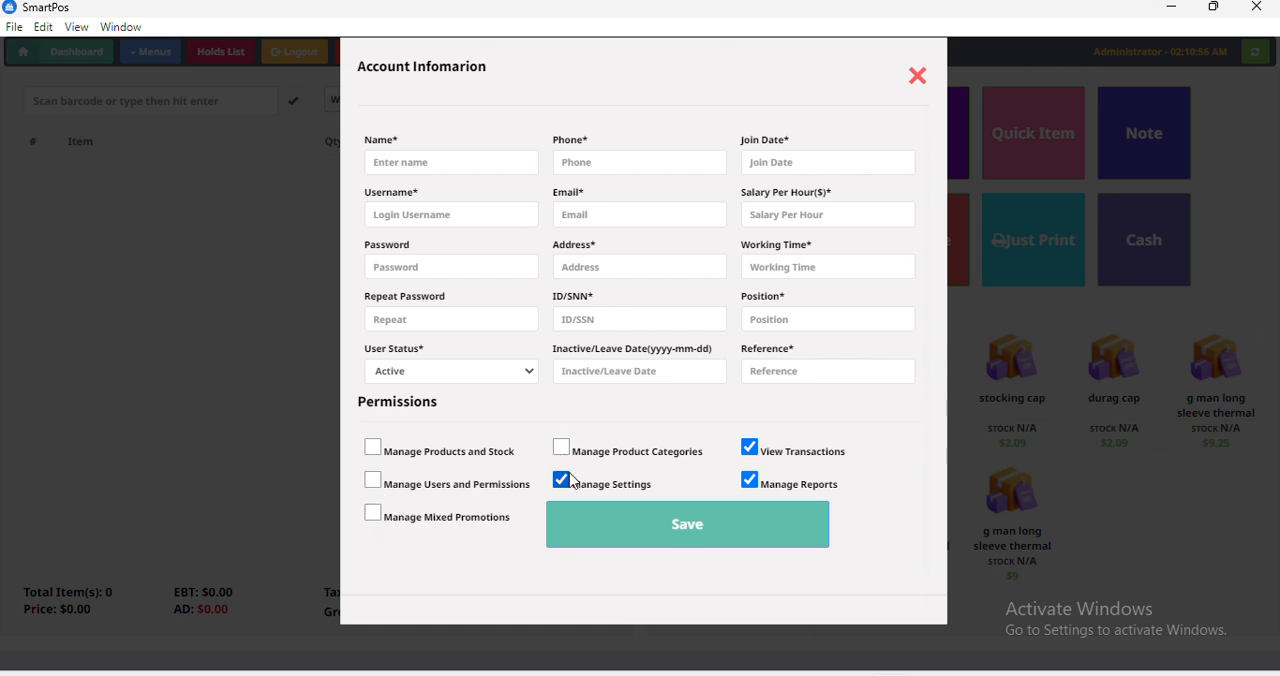
pyautogui.click(565, 482)
pyautogui.click(749, 448)
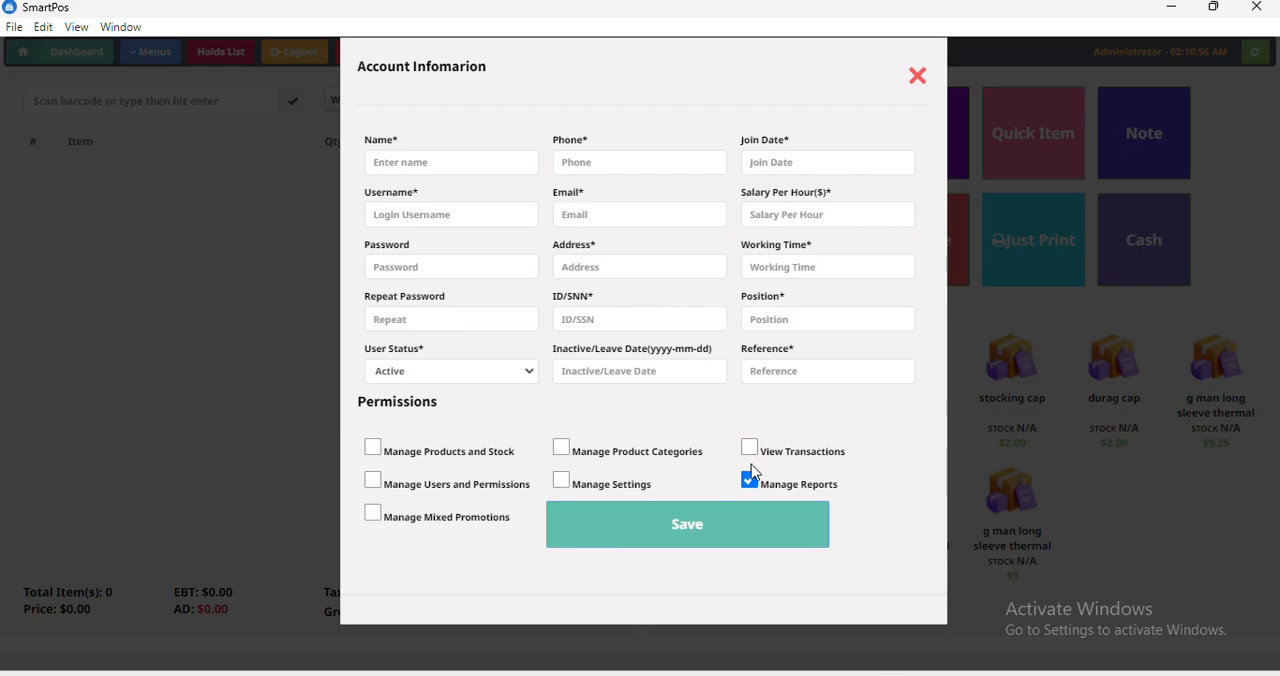
pyautogui.click(751, 483)
# Examine the new user's name, username, email and hourly salary fields, and close the form and user list without saving.
pyautogui.click(476, 157)
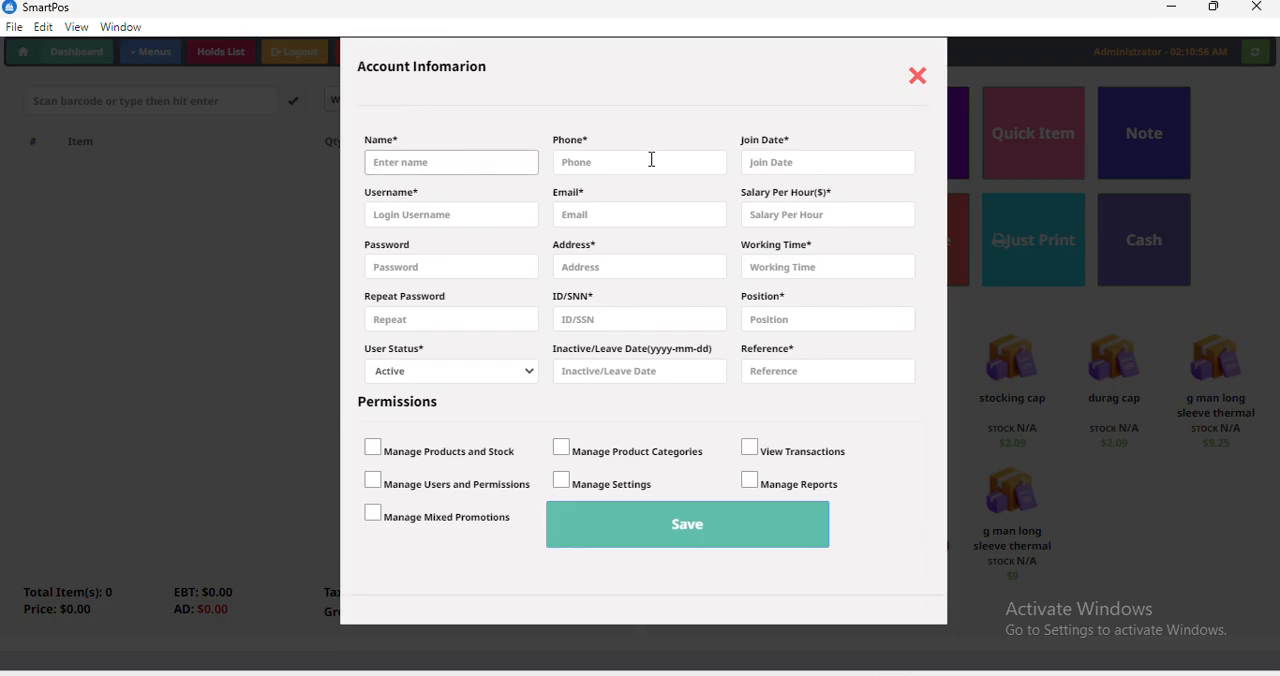
pyautogui.click(440, 216)
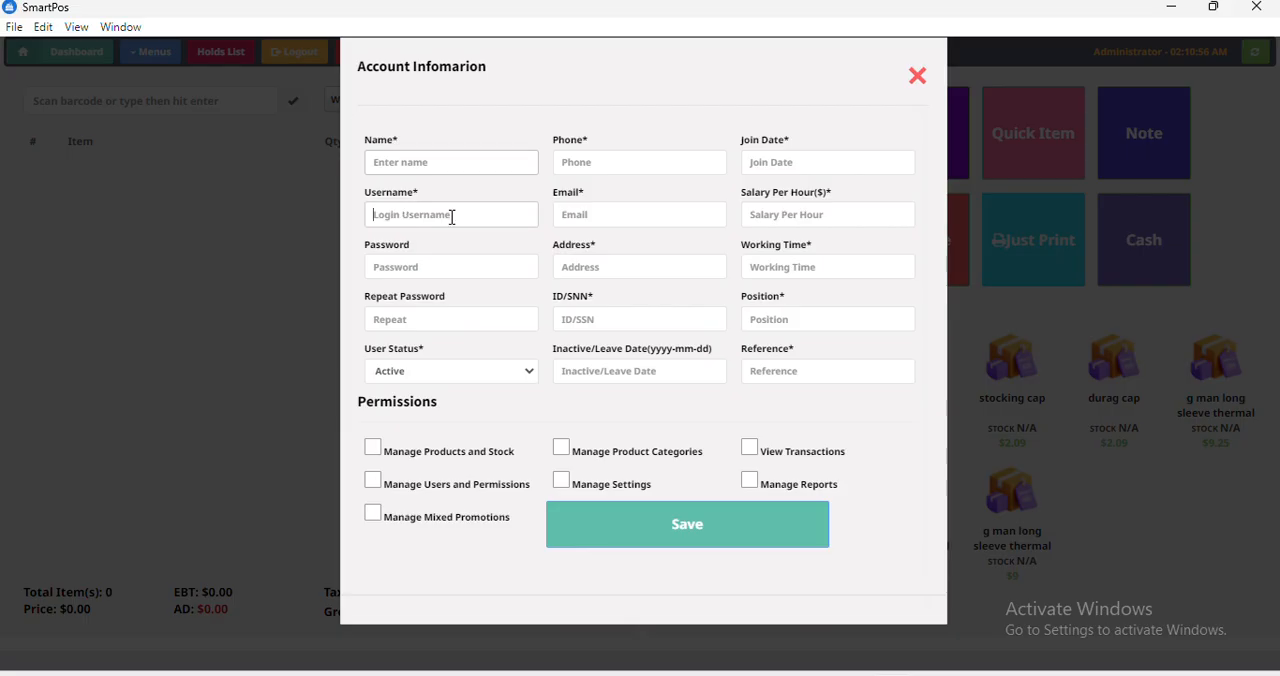
pyautogui.click(616, 220)
pyautogui.click(789, 214)
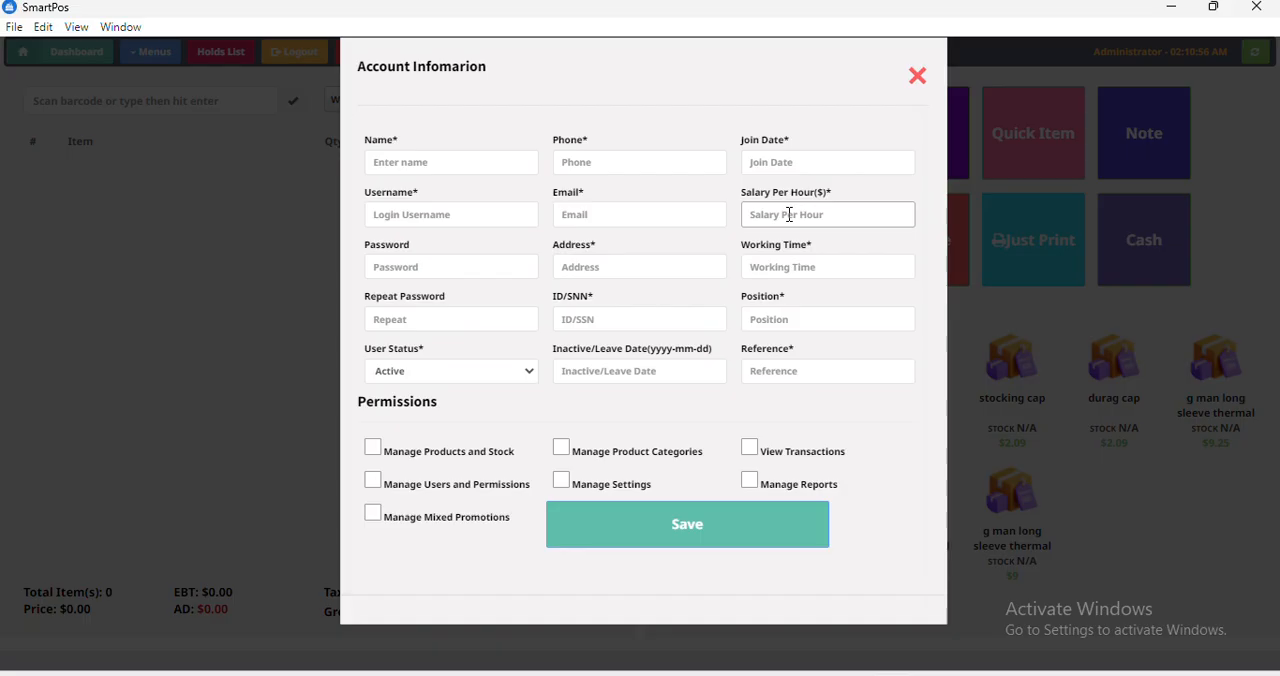
pyautogui.click(913, 80)
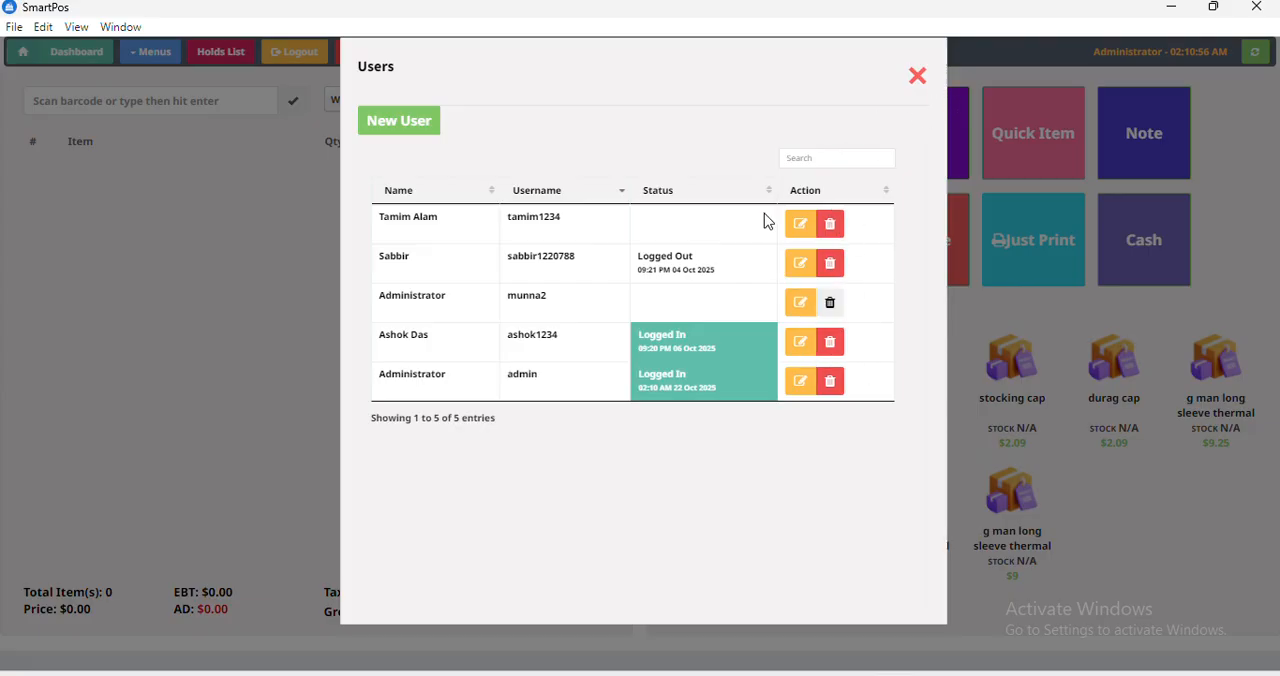
pyautogui.click(917, 77)
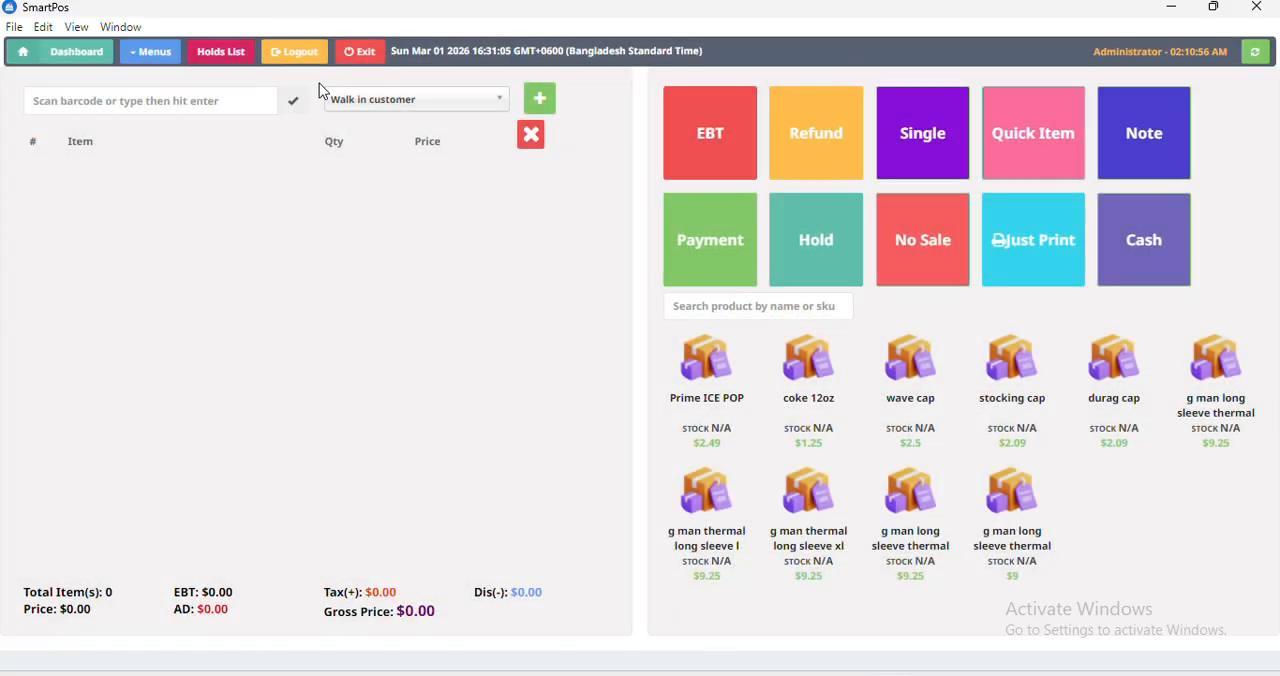
# Open the transactional report, view the receipt of the $190.00 cash sale and close it.
pyautogui.click(156, 60)
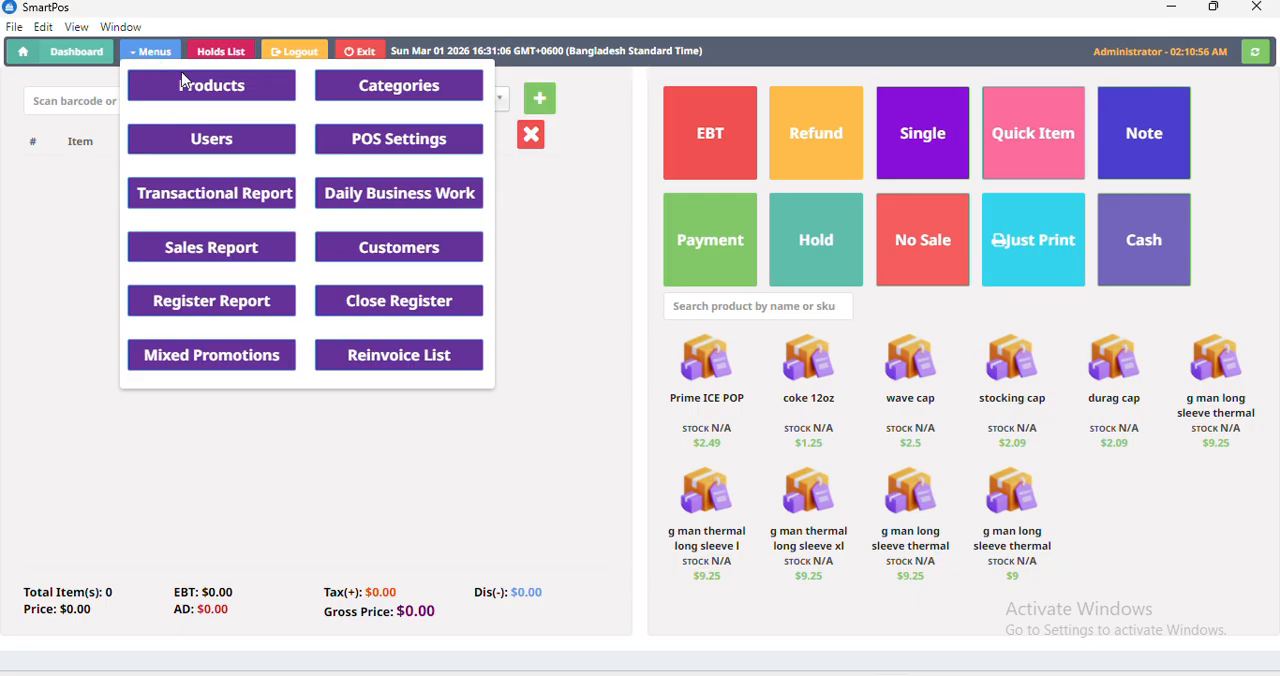
pyautogui.click(171, 208)
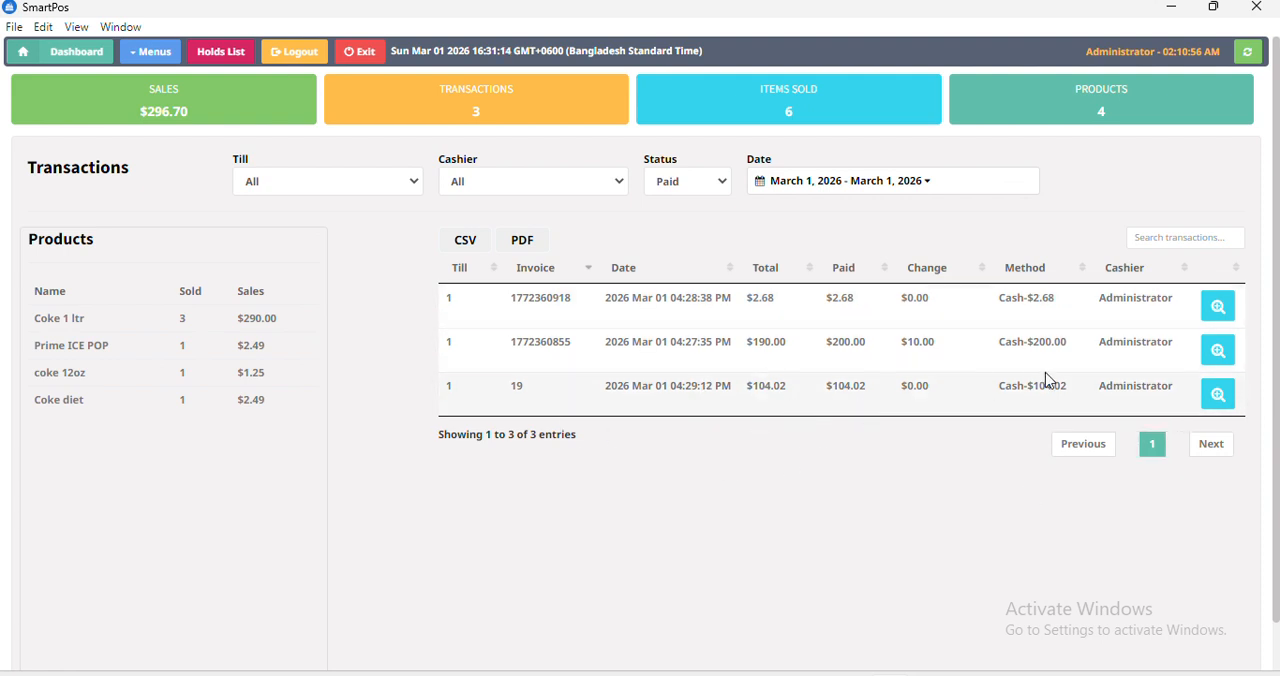
pyautogui.click(1217, 351)
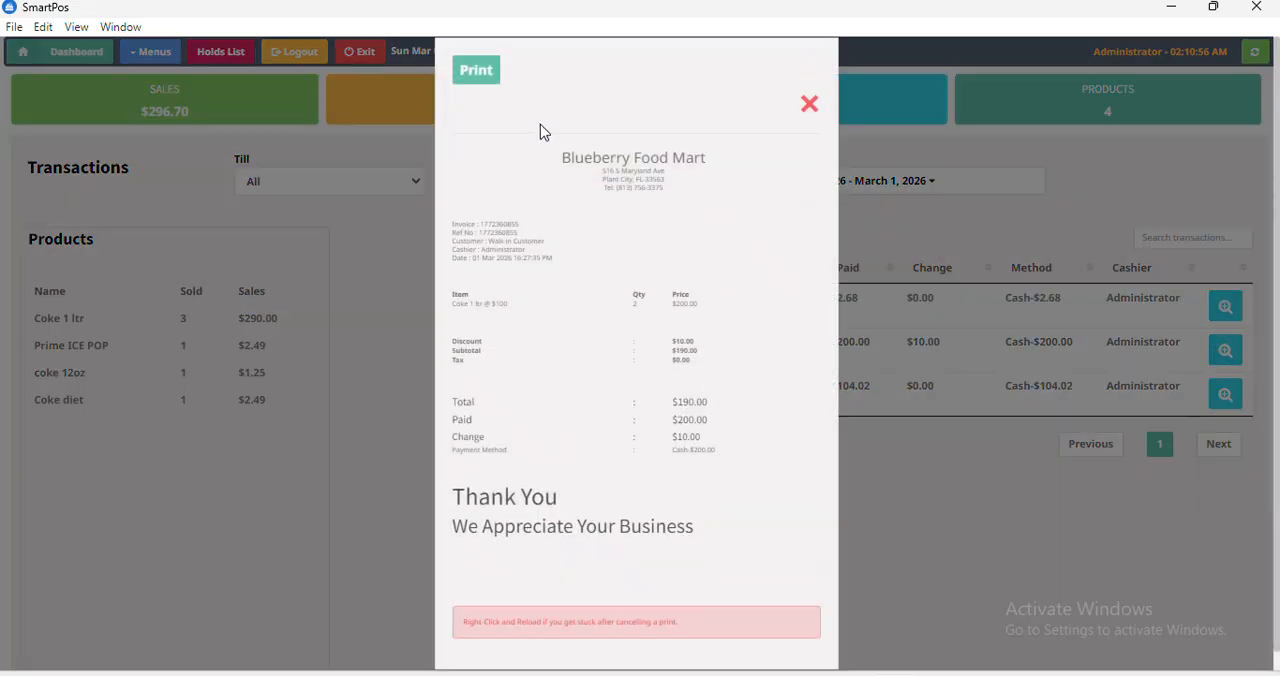
pyautogui.click(810, 102)
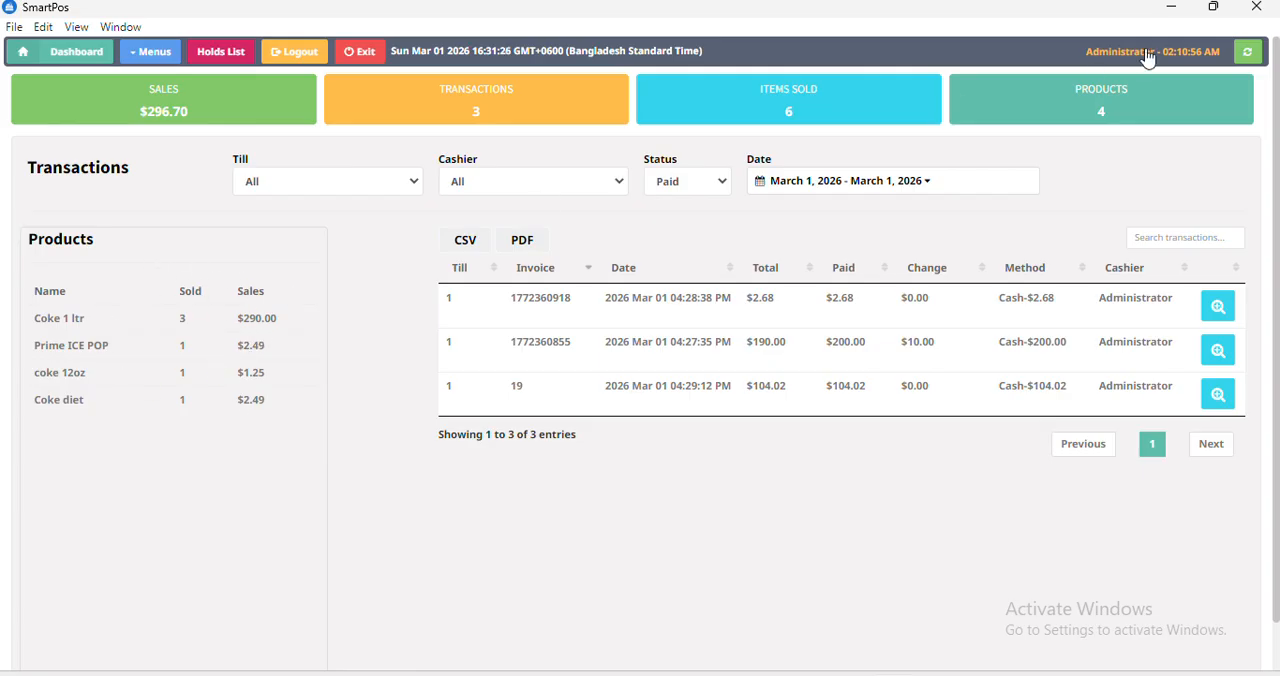
# Filter the transactions by date to Yesterday and to Last Month, dismissing any messages.
pyautogui.click(989, 180)
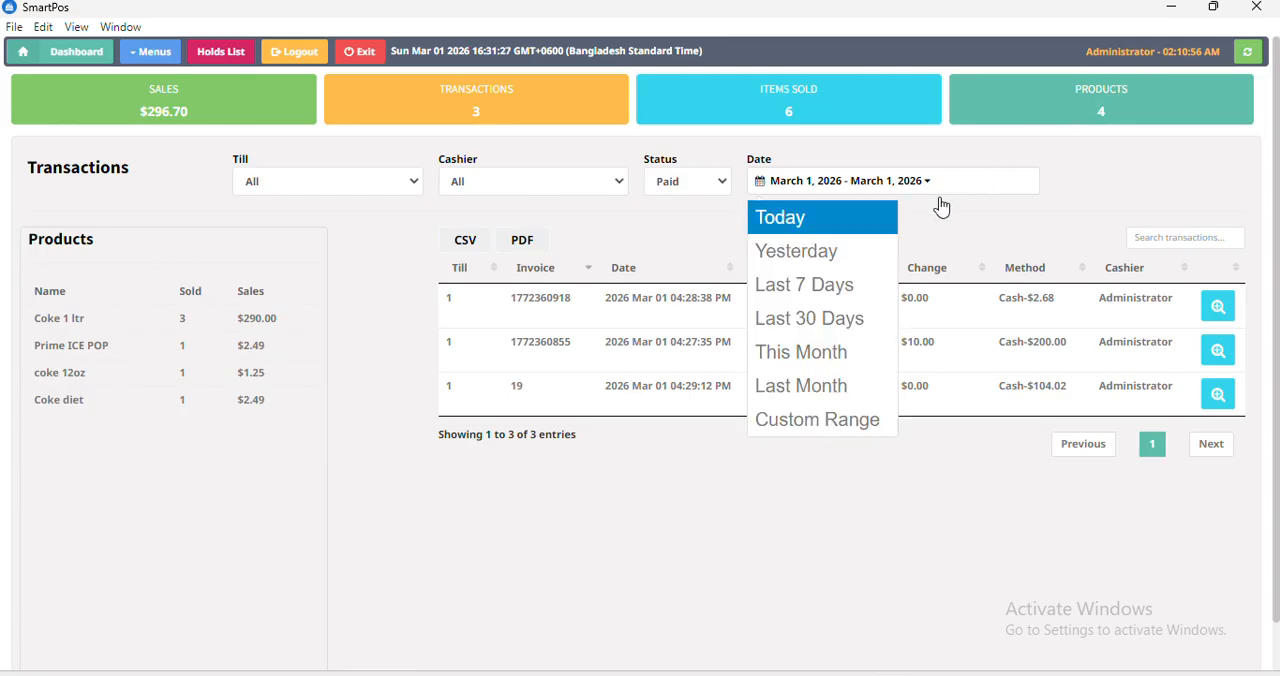
pyautogui.click(796, 252)
pyautogui.click(651, 448)
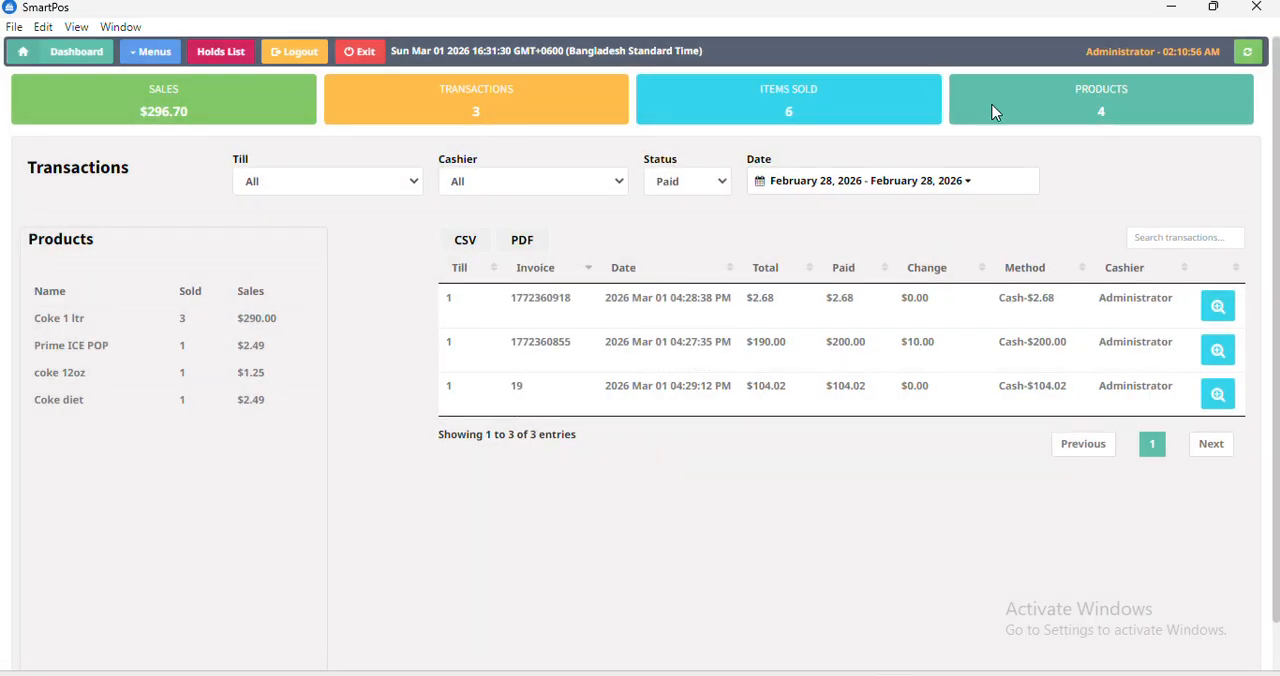
pyautogui.click(961, 189)
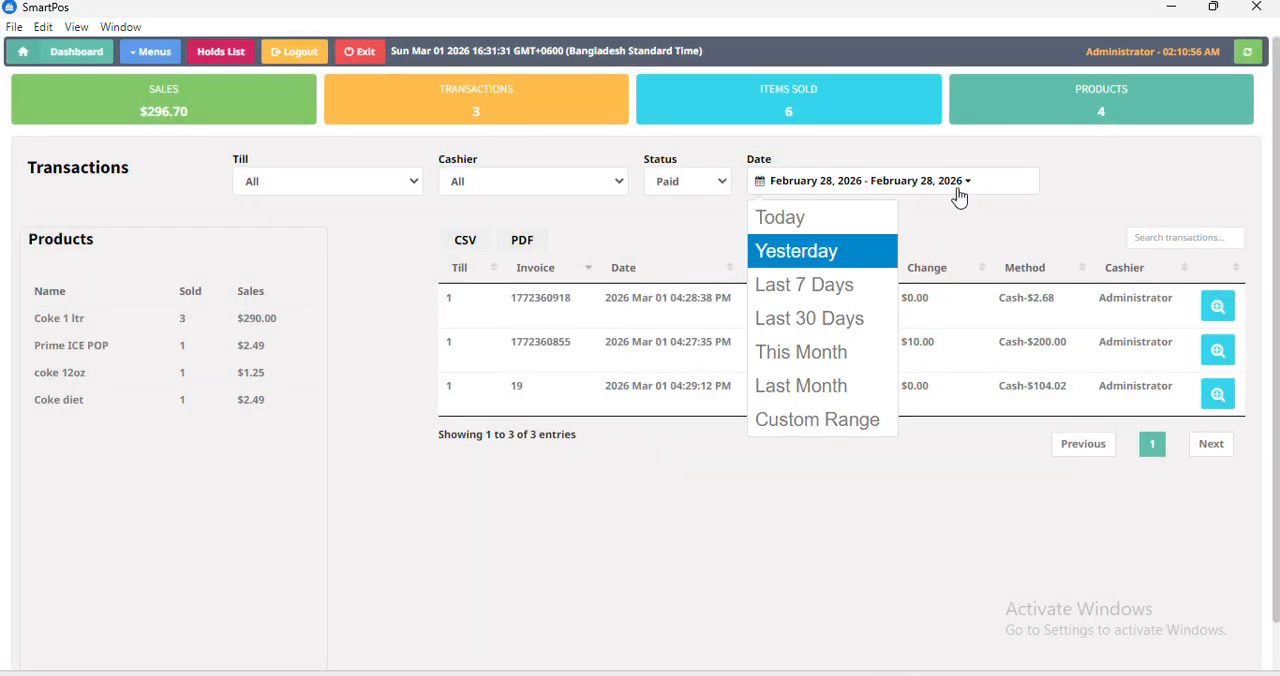
pyautogui.click(826, 397)
pyautogui.click(669, 461)
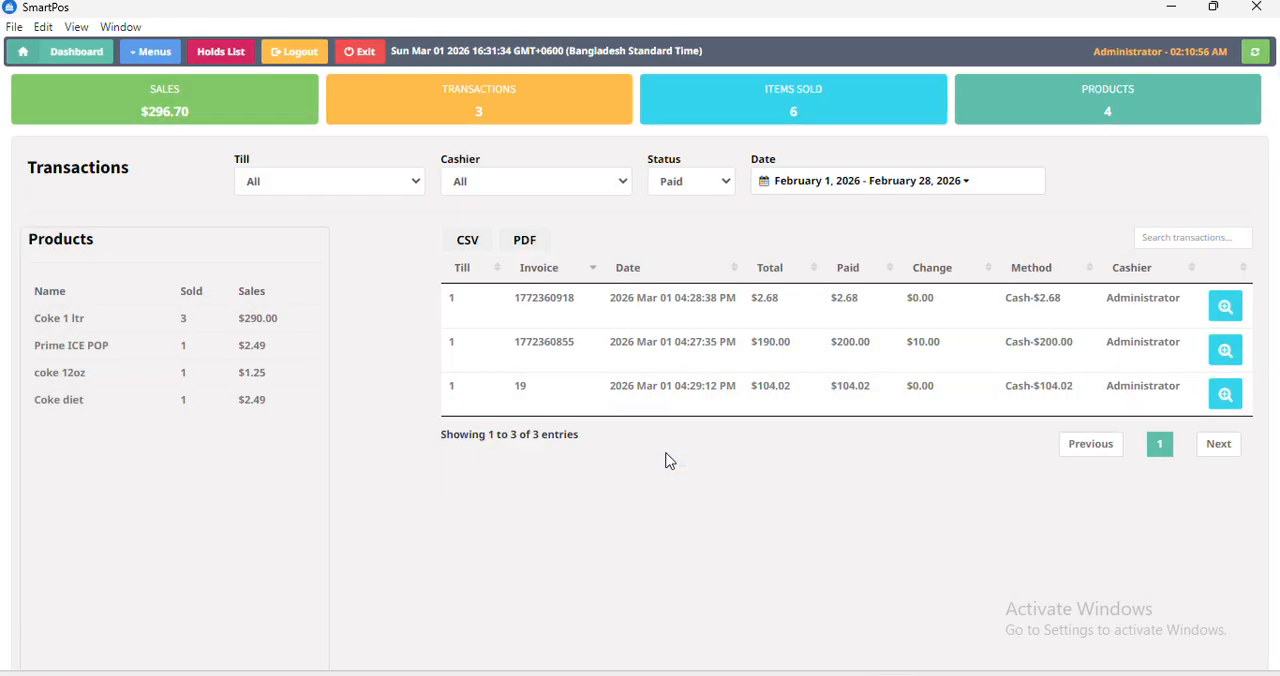
# Filter last month's transactions by Unpaid and by Refund status, dismissing any messages.
pyautogui.click(684, 186)
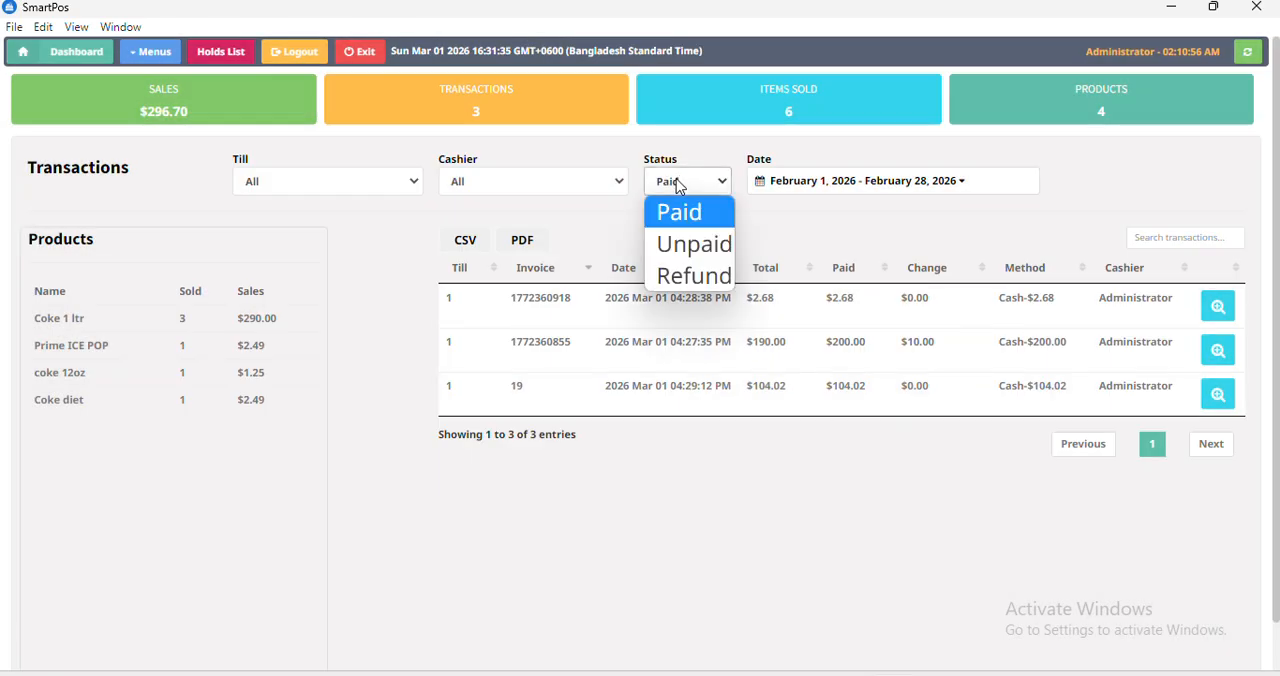
pyautogui.click(694, 248)
pyautogui.click(629, 462)
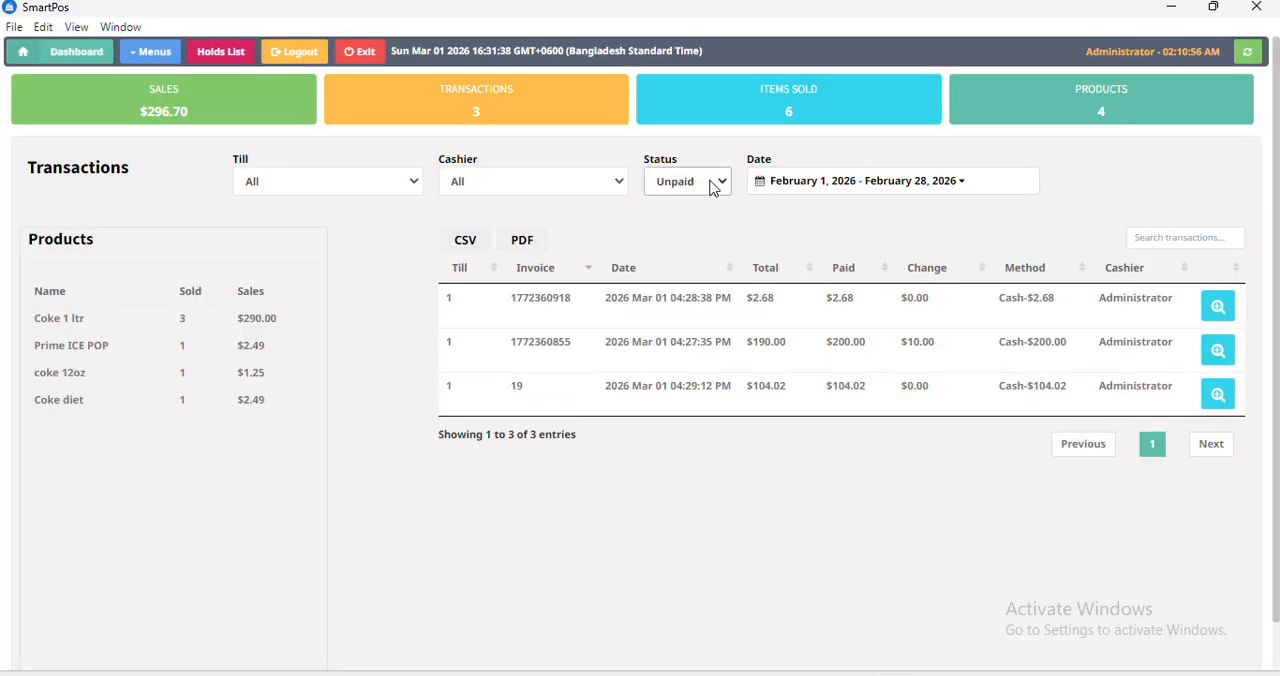
pyautogui.click(713, 189)
pyautogui.click(666, 286)
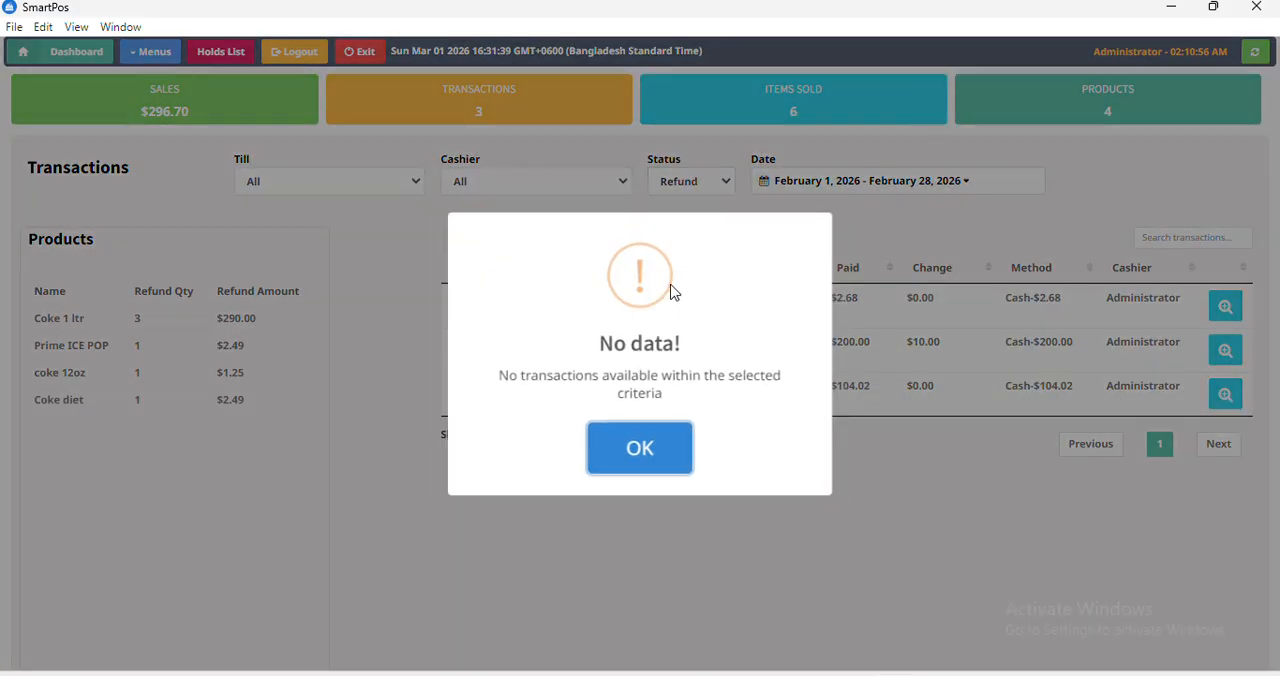
pyautogui.click(661, 446)
# Refund one Prime ICE POP for the walk-in customer from the sales screen and close the refund receipt.
pyautogui.click(95, 58)
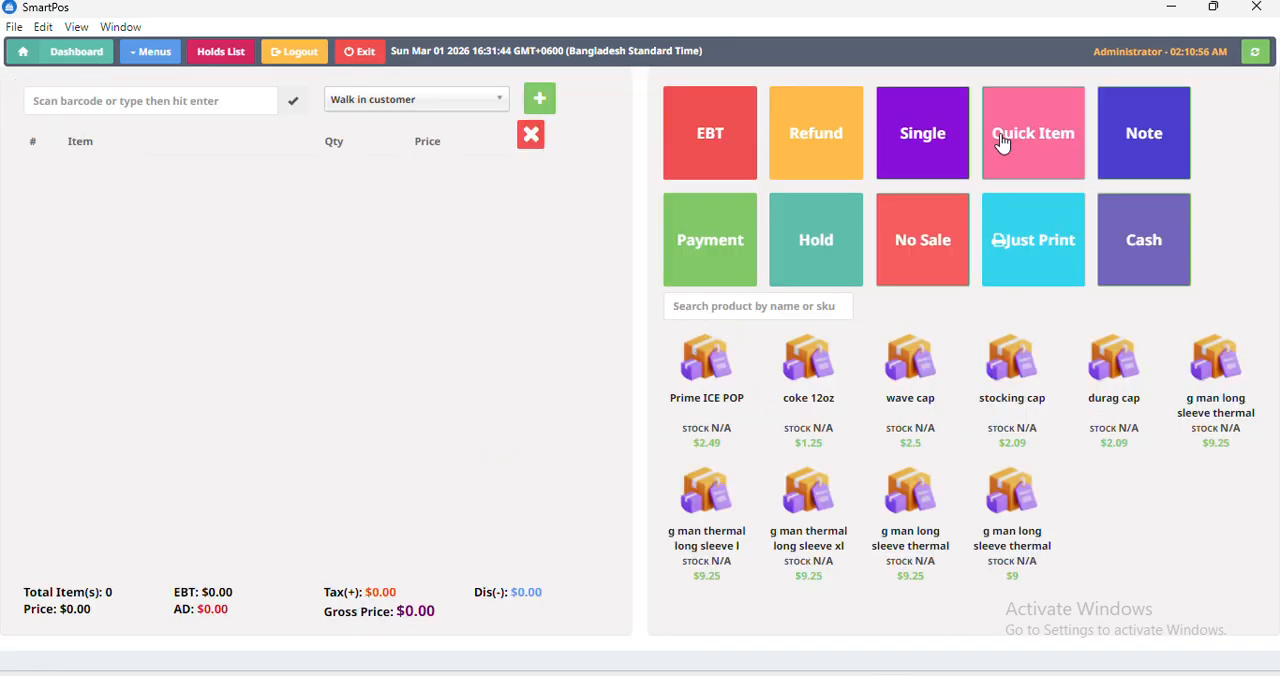
pyautogui.click(718, 410)
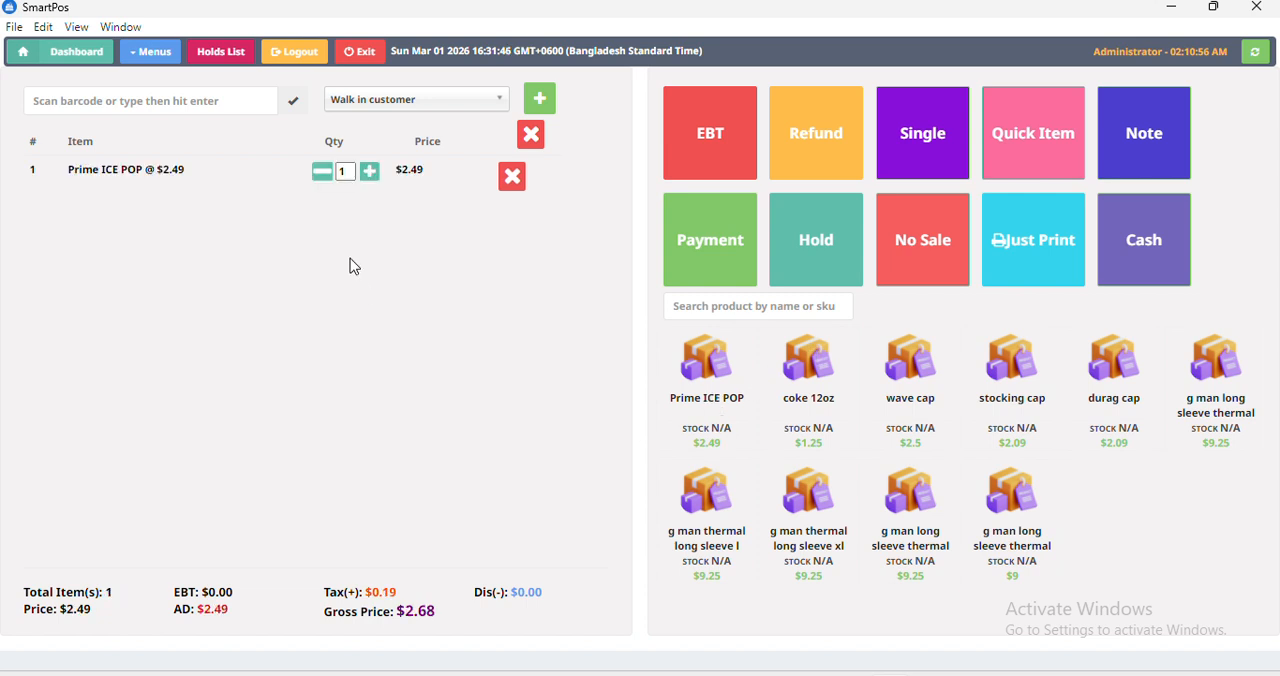
pyautogui.click(820, 158)
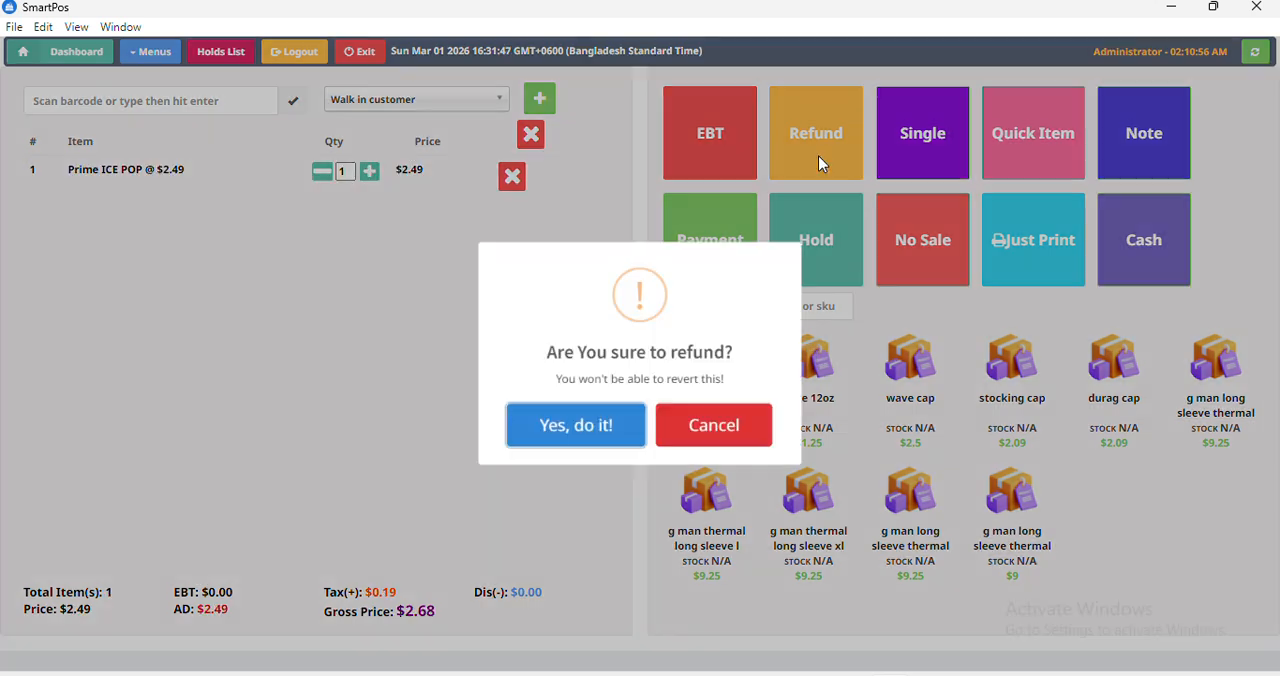
pyautogui.click(603, 451)
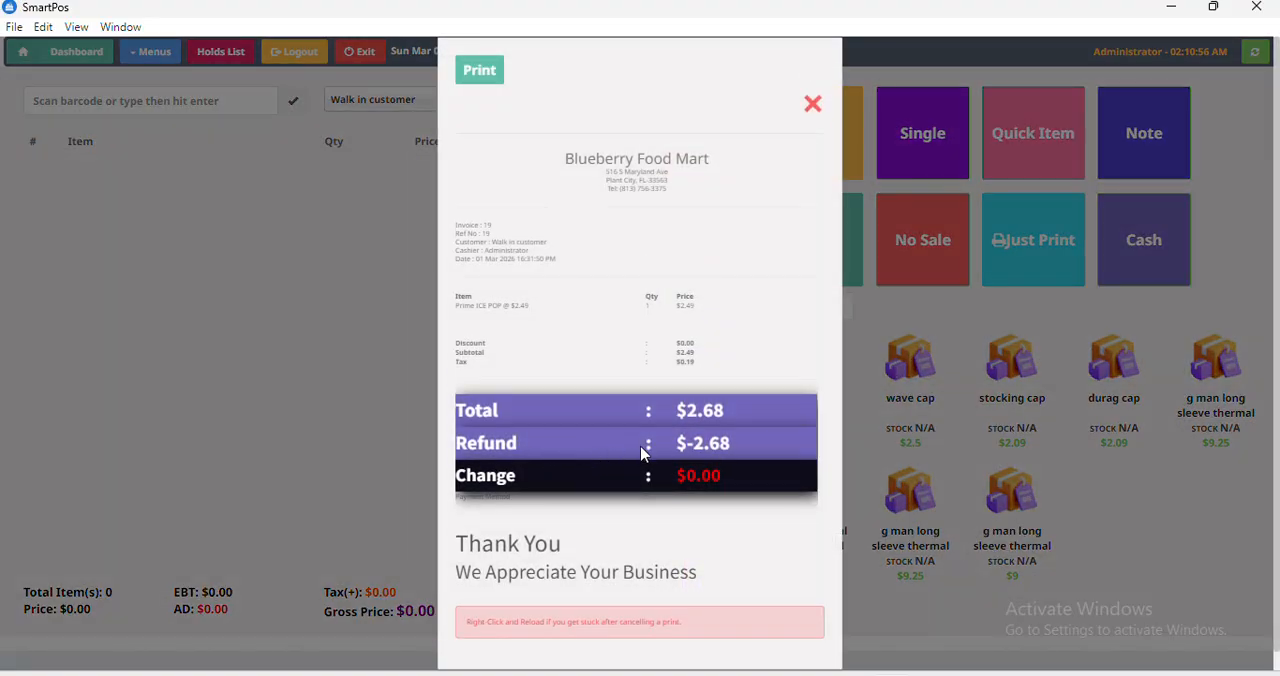
pyautogui.click(811, 108)
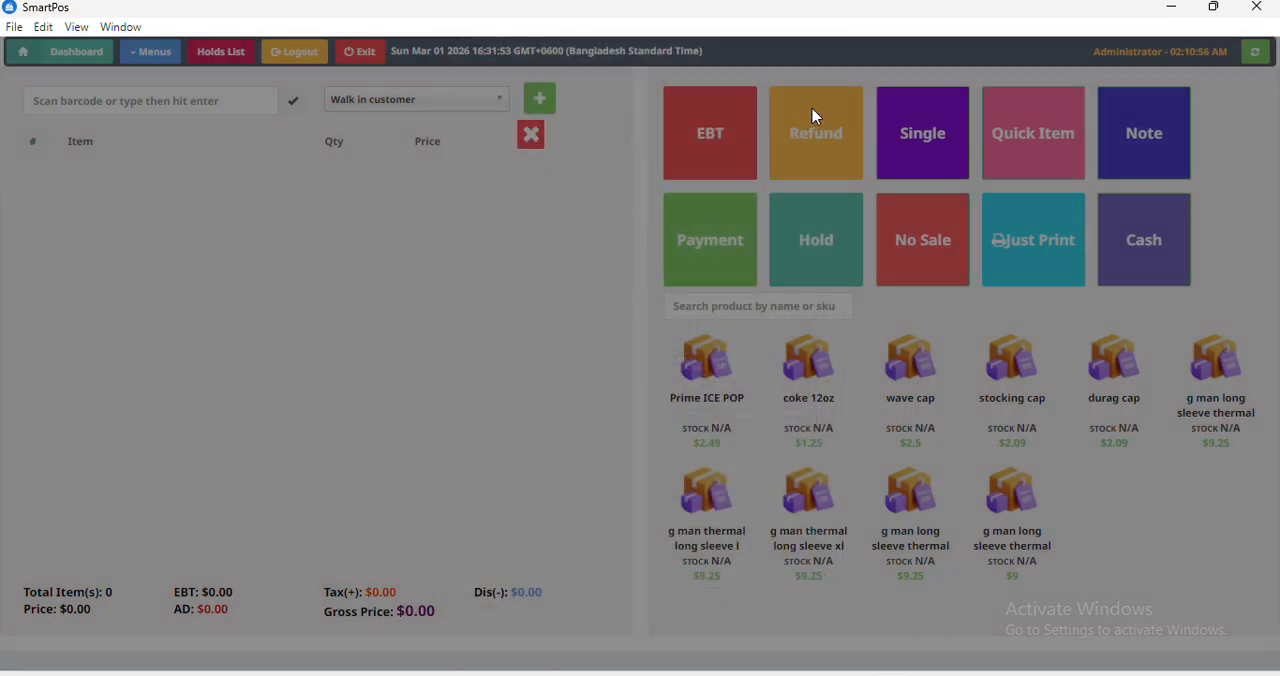
# Open Daily Business Work and load the daily report for 2026-03-01.
pyautogui.click(145, 52)
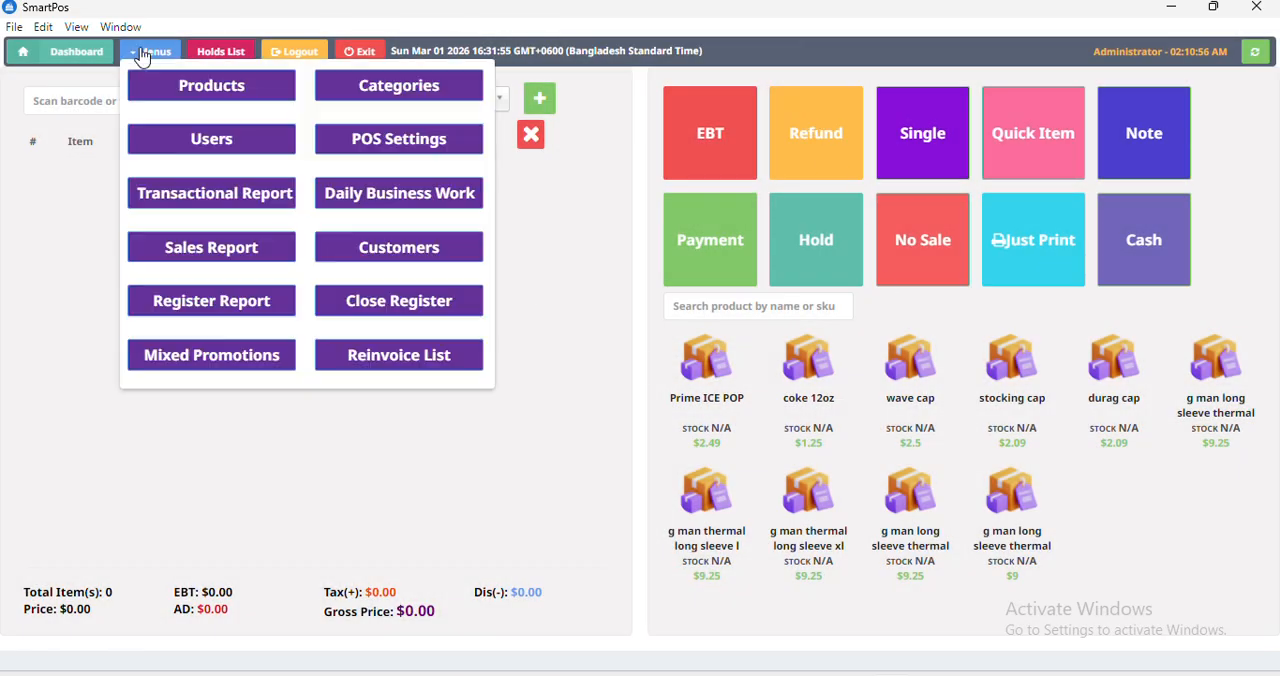
pyautogui.click(388, 197)
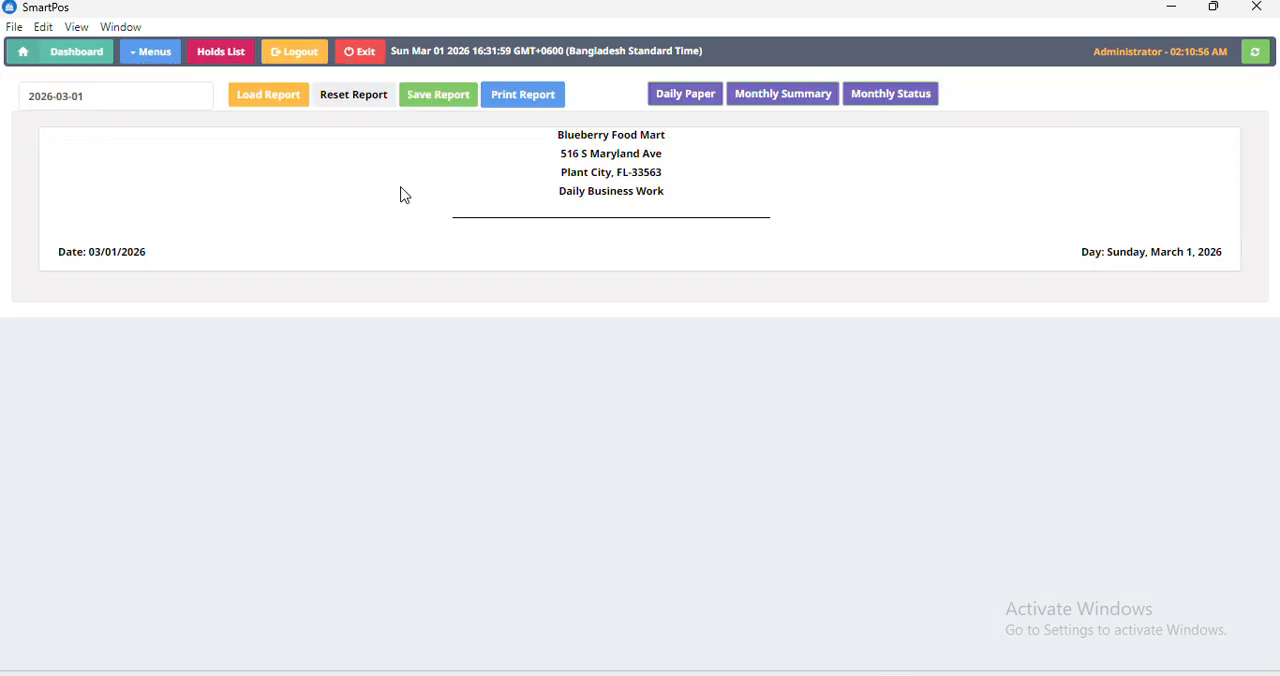
pyautogui.click(292, 104)
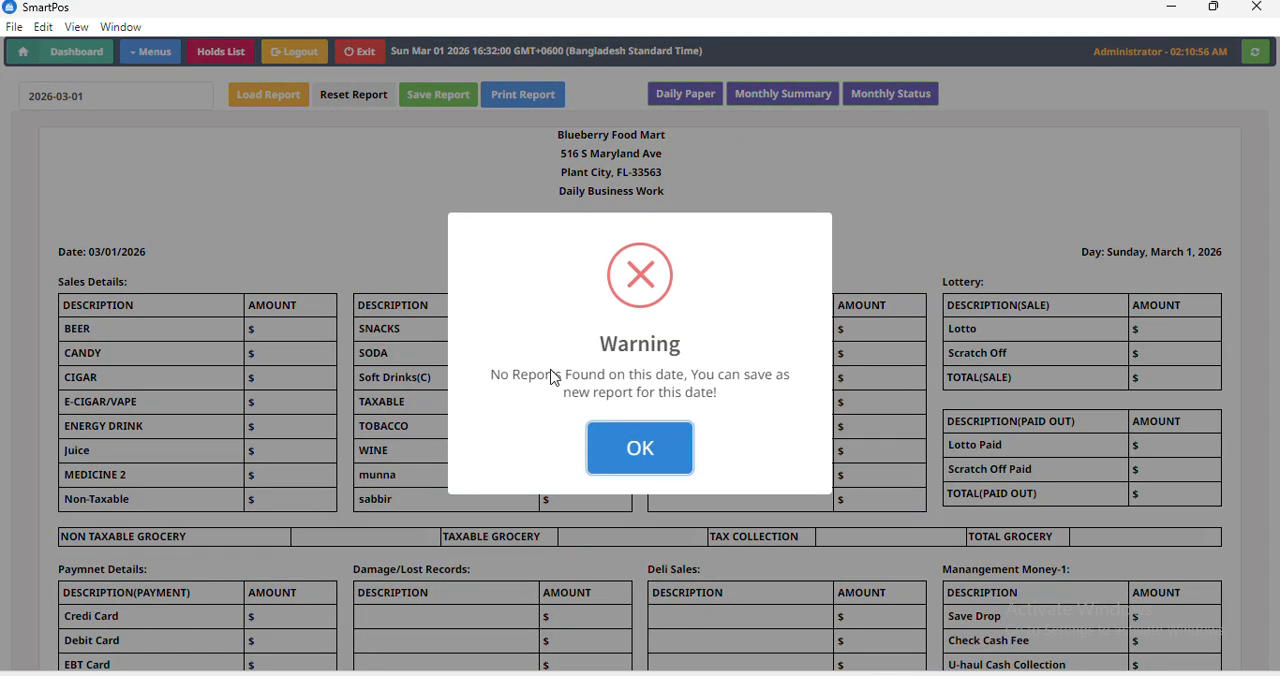
pyautogui.click(636, 452)
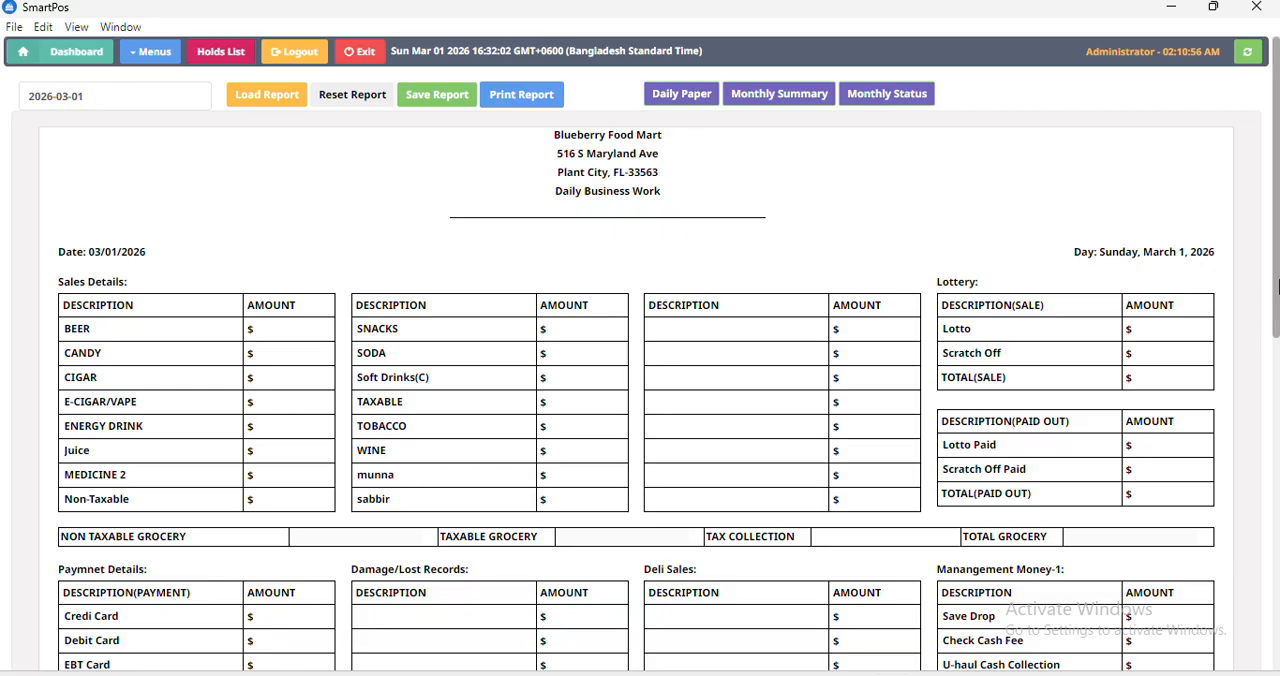
# Look through the daily business form and open the Monthly Summary and Monthly Status reports.
pyautogui.moveTo(1267, 312); pyautogui.dragTo(1267, 646)
pyautogui.moveTo(1276, 512); pyautogui.dragTo(1276, 180)
pyautogui.click(768, 100)
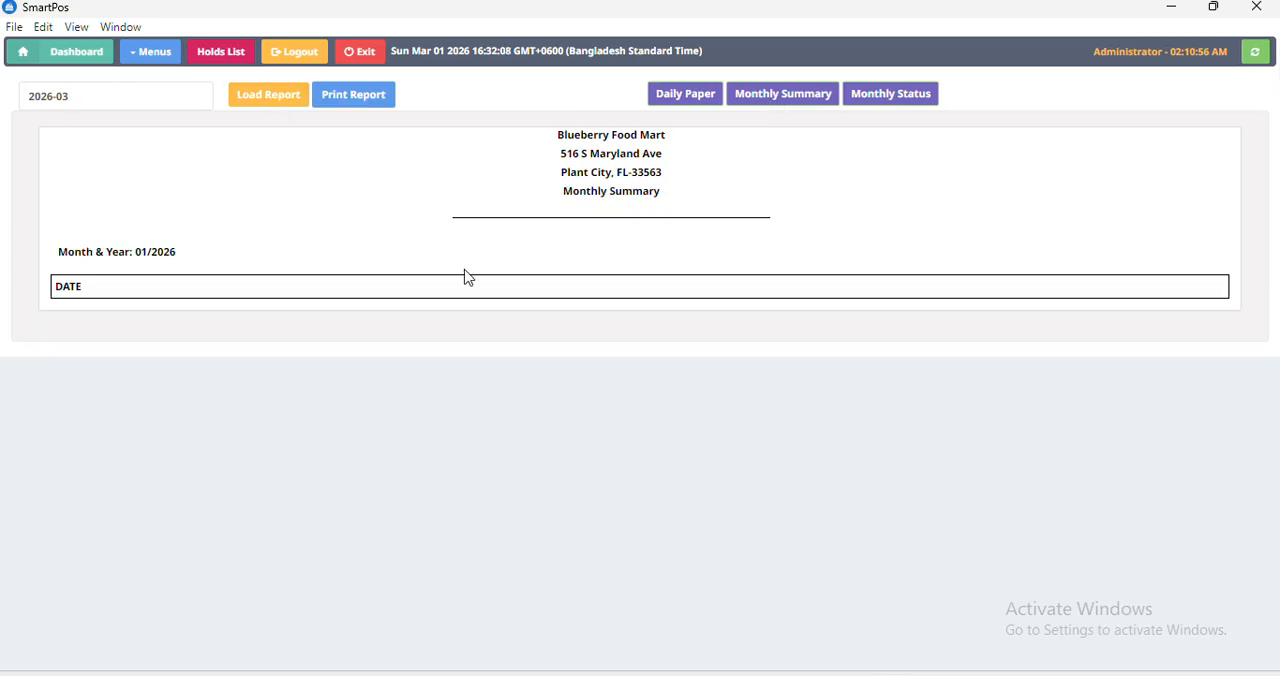
pyautogui.click(928, 96)
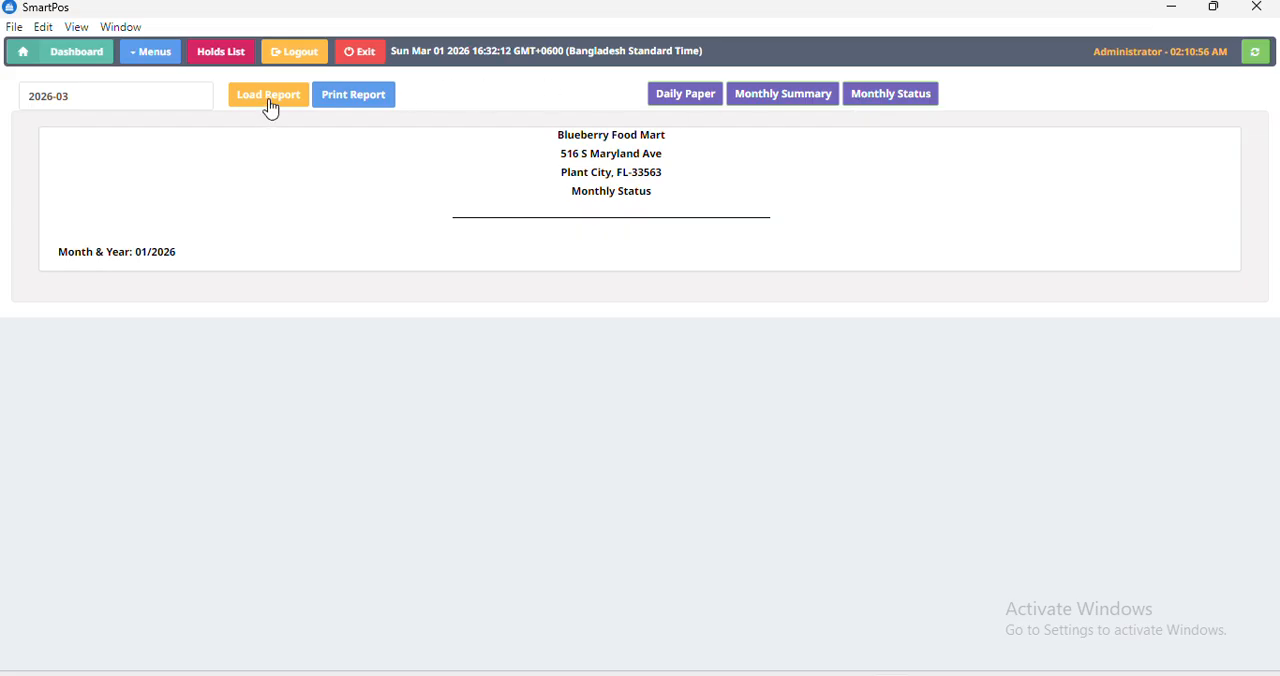
# Open the sales report in category-wise mode, and clear and reload its rows without choosing a category.
pyautogui.click(153, 55)
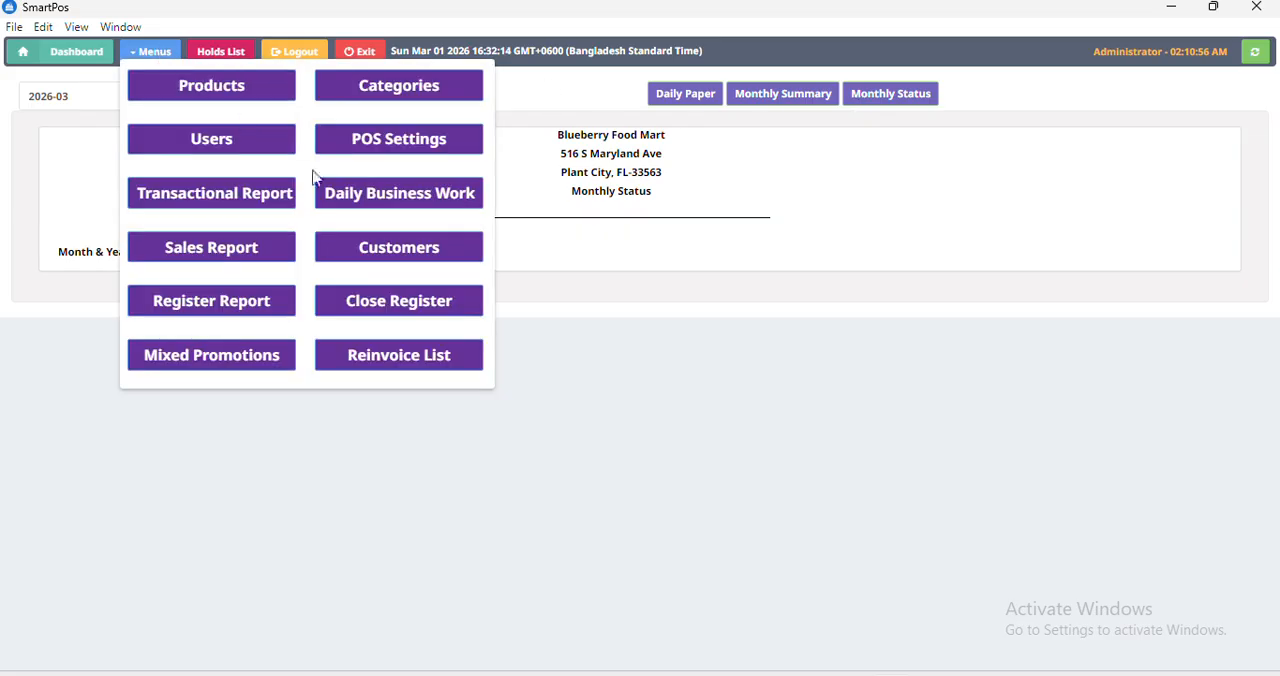
pyautogui.click(195, 252)
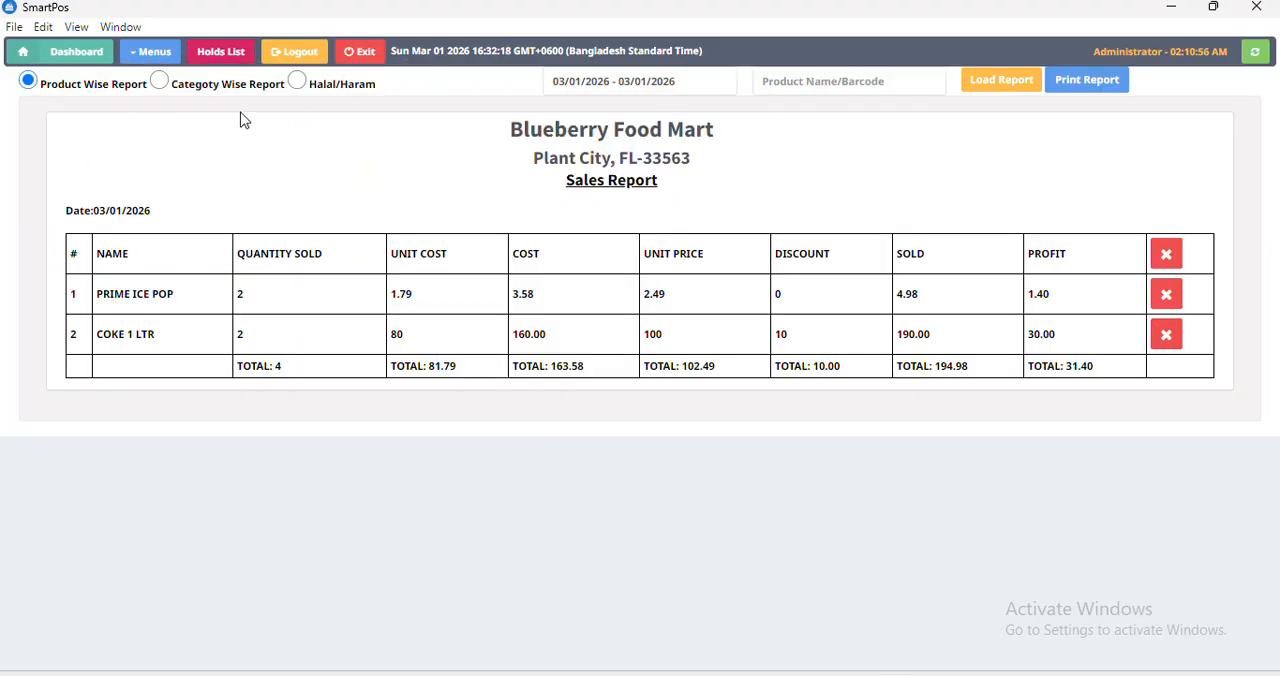
pyautogui.click(157, 83)
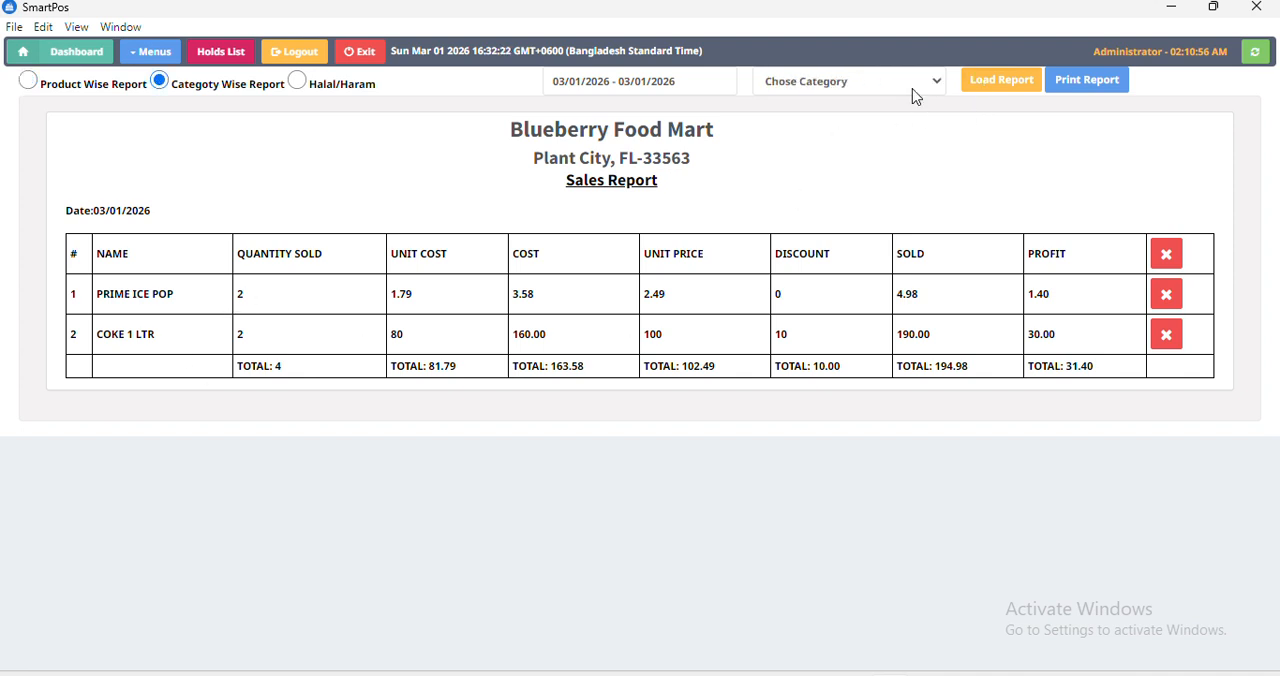
pyautogui.click(1177, 257)
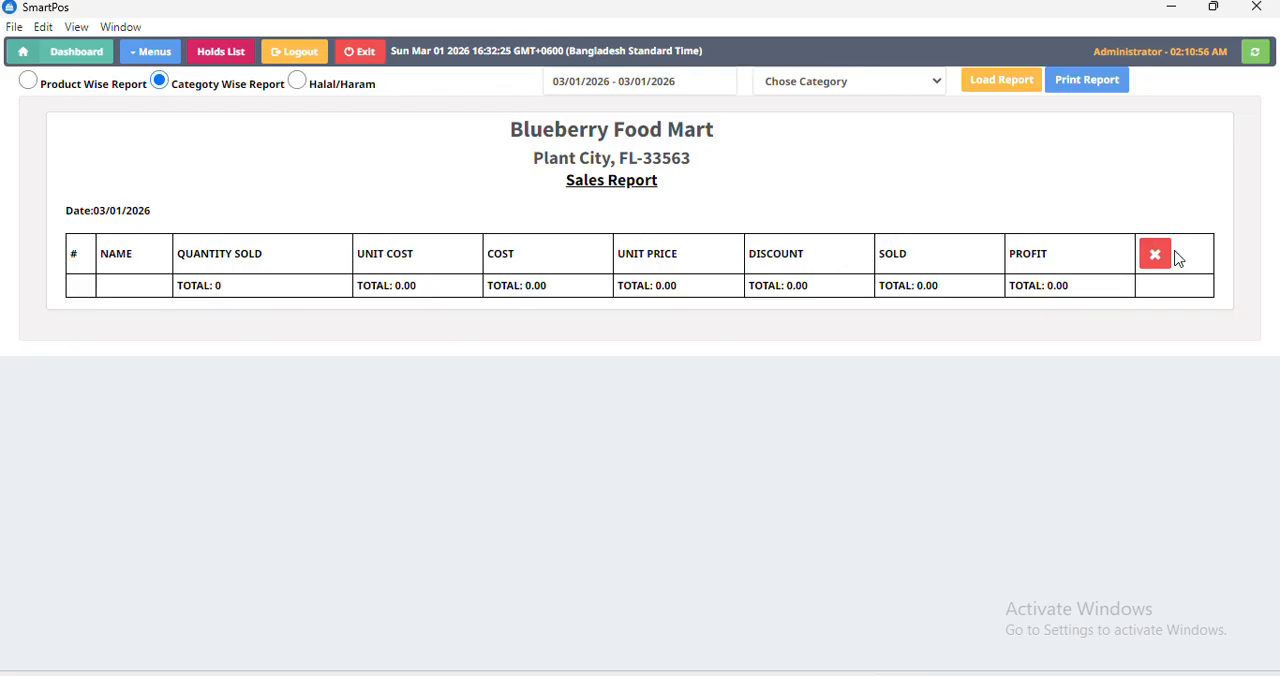
pyautogui.click(1008, 82)
# Load the category-wise sales report for E-CIGAR/VAPE and clear all listed rows.
pyautogui.click(808, 86)
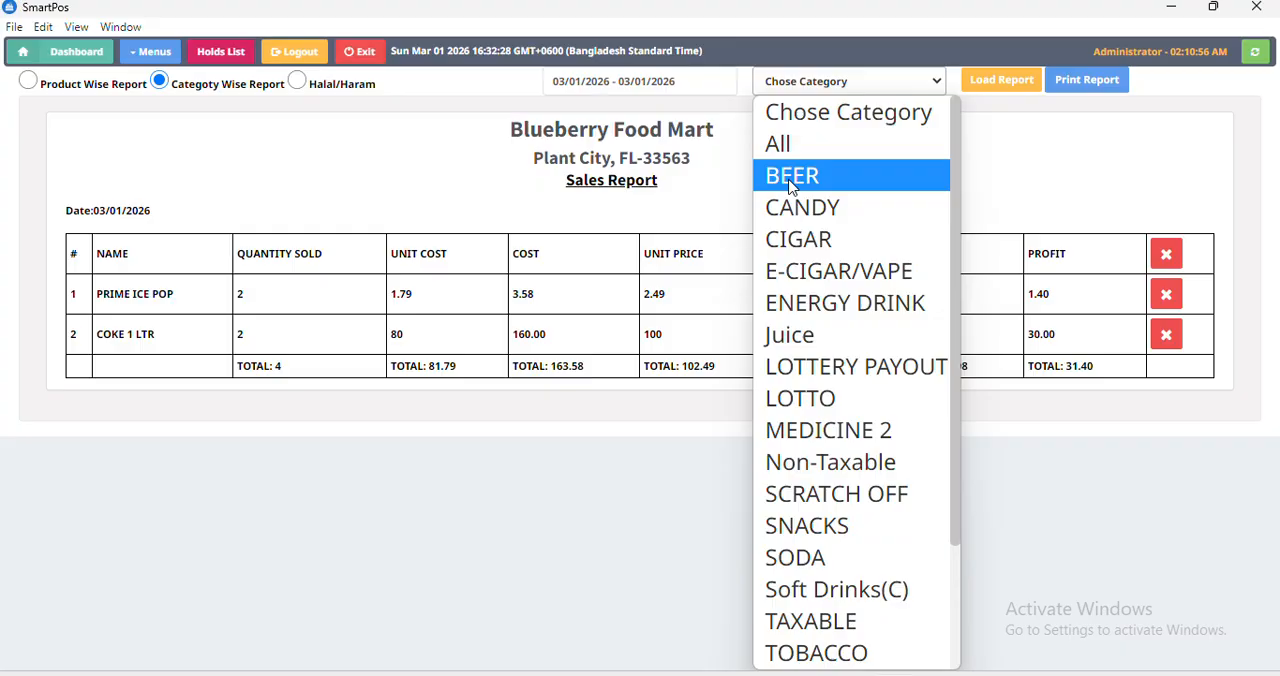
pyautogui.click(815, 272)
pyautogui.click(992, 88)
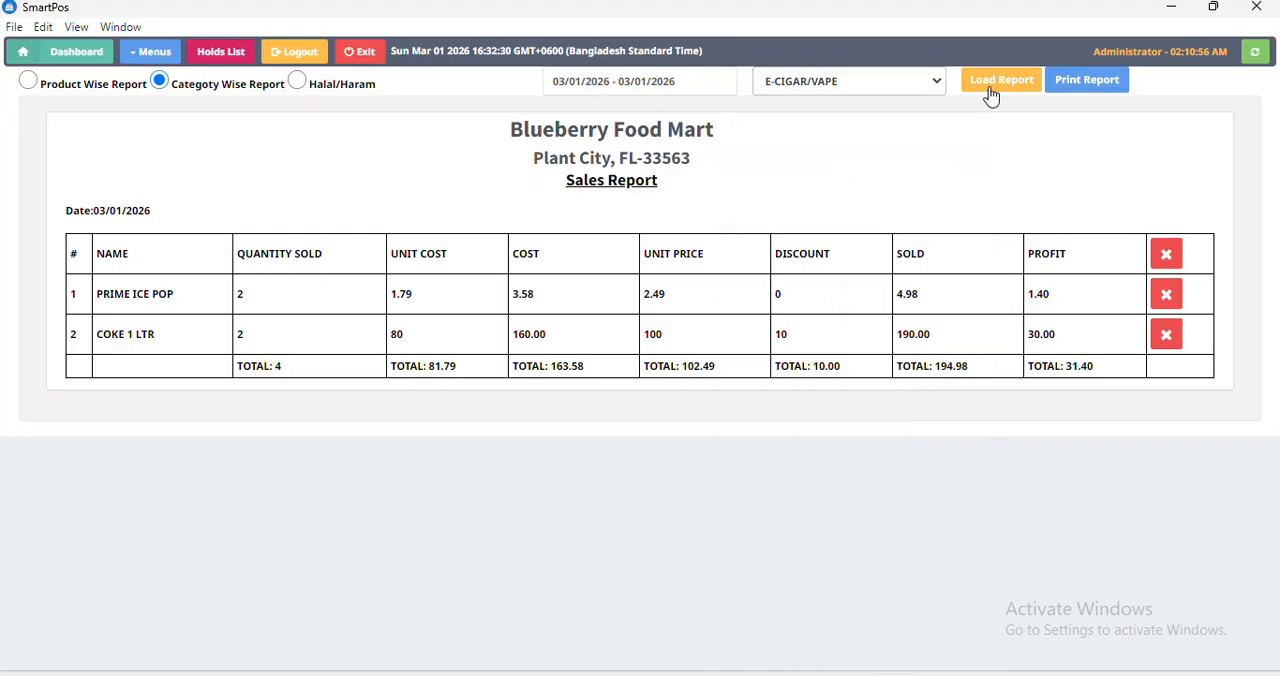
pyautogui.click(1166, 256)
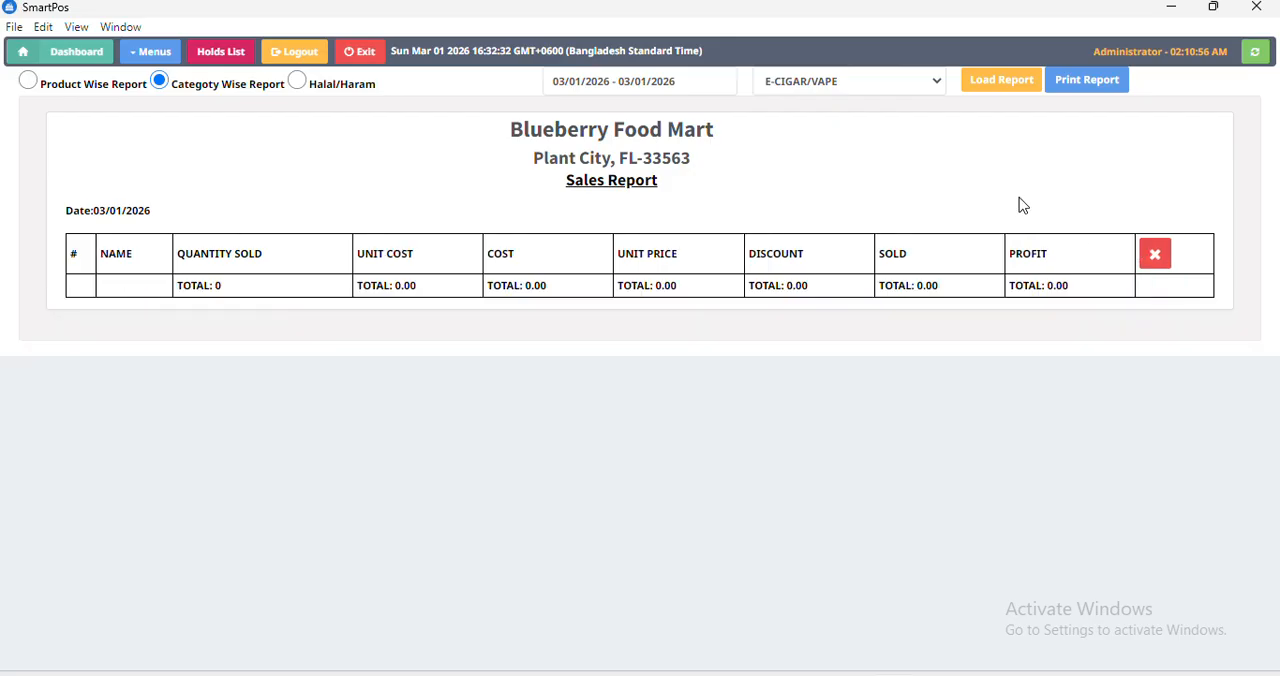
# Load the category-wise sales report for the Soft Drinks(C) category.
pyautogui.click(834, 86)
pyautogui.press('s')
pyautogui.press('s')
pyautogui.press('s')
pyautogui.press('s')
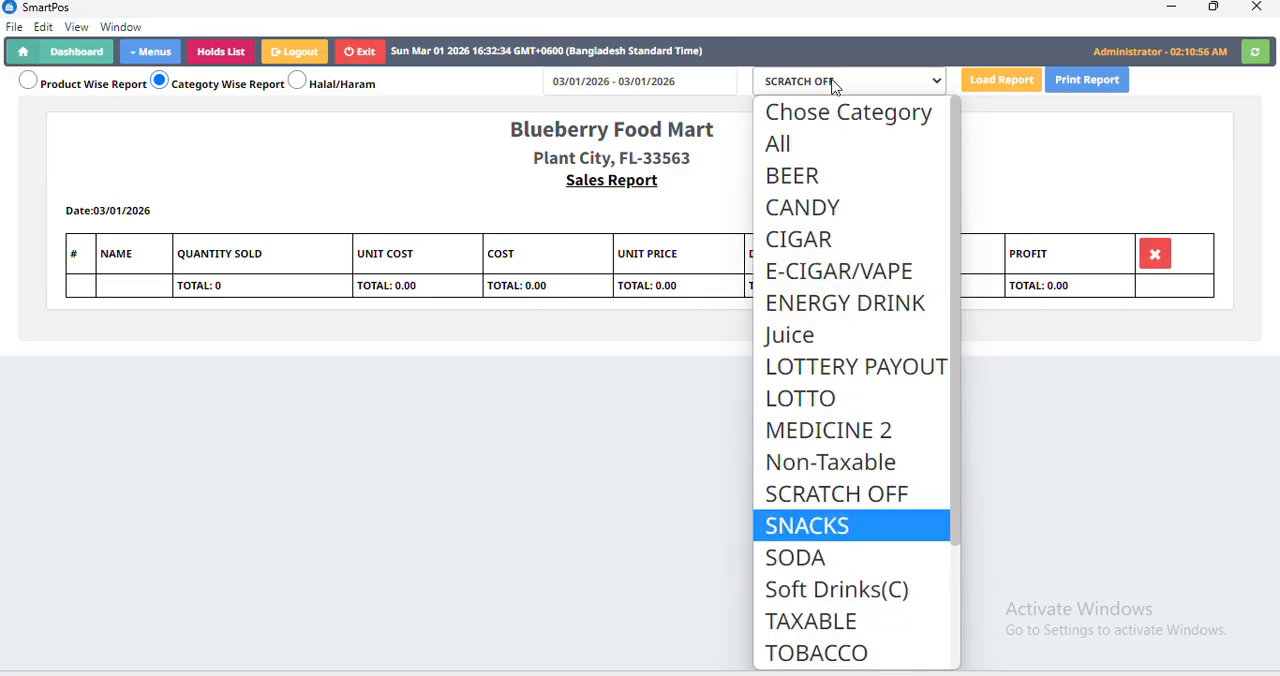
pyautogui.press('Return')
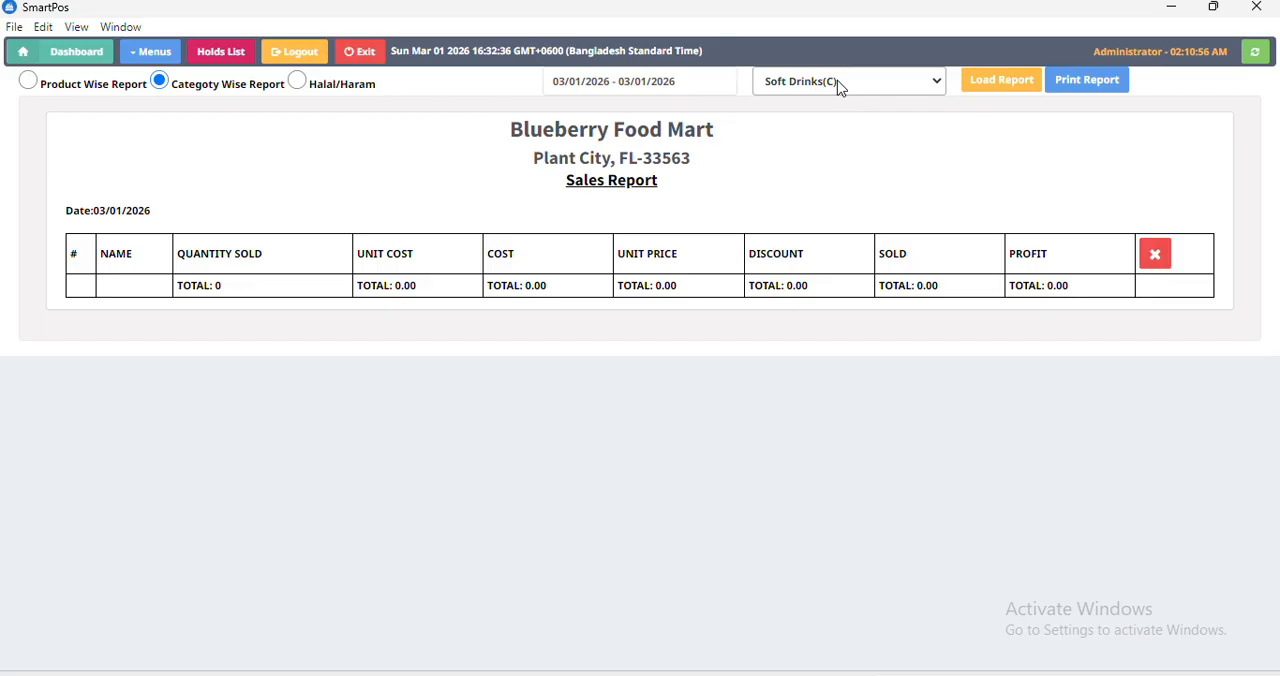
pyautogui.click(974, 86)
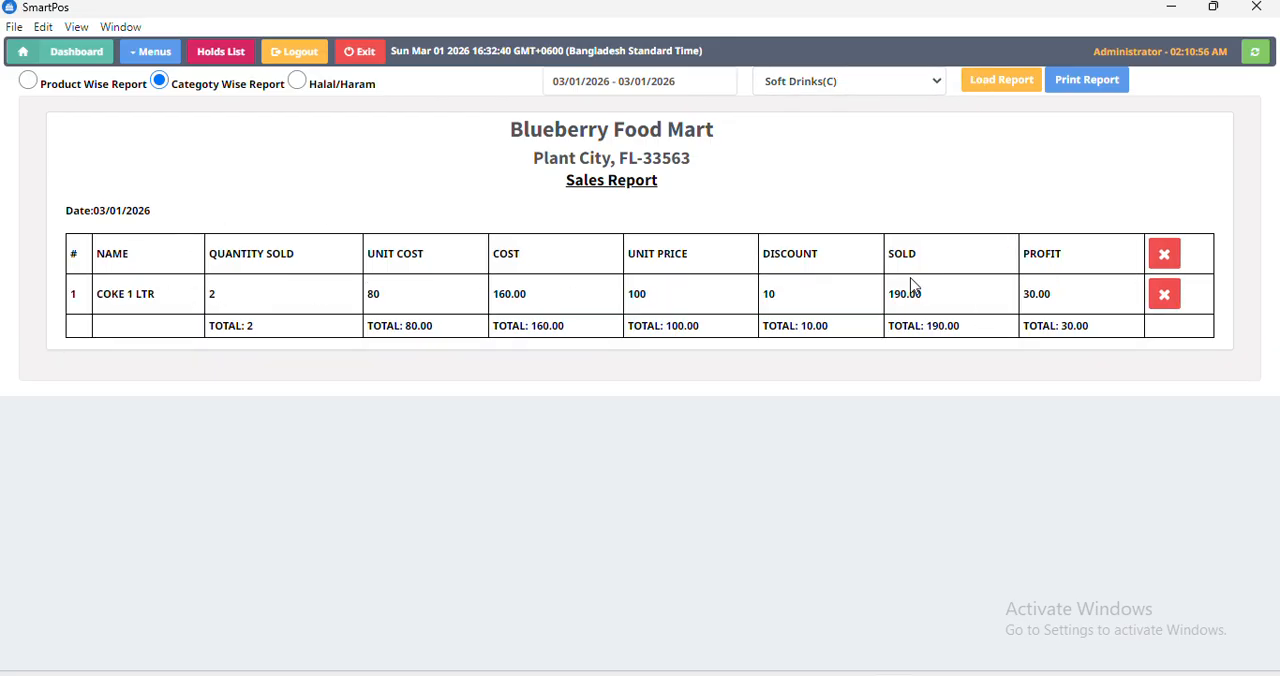
# View the options of the Halal/Haram sales report without choosing one, and return to the product-wise report.
pyautogui.click(298, 82)
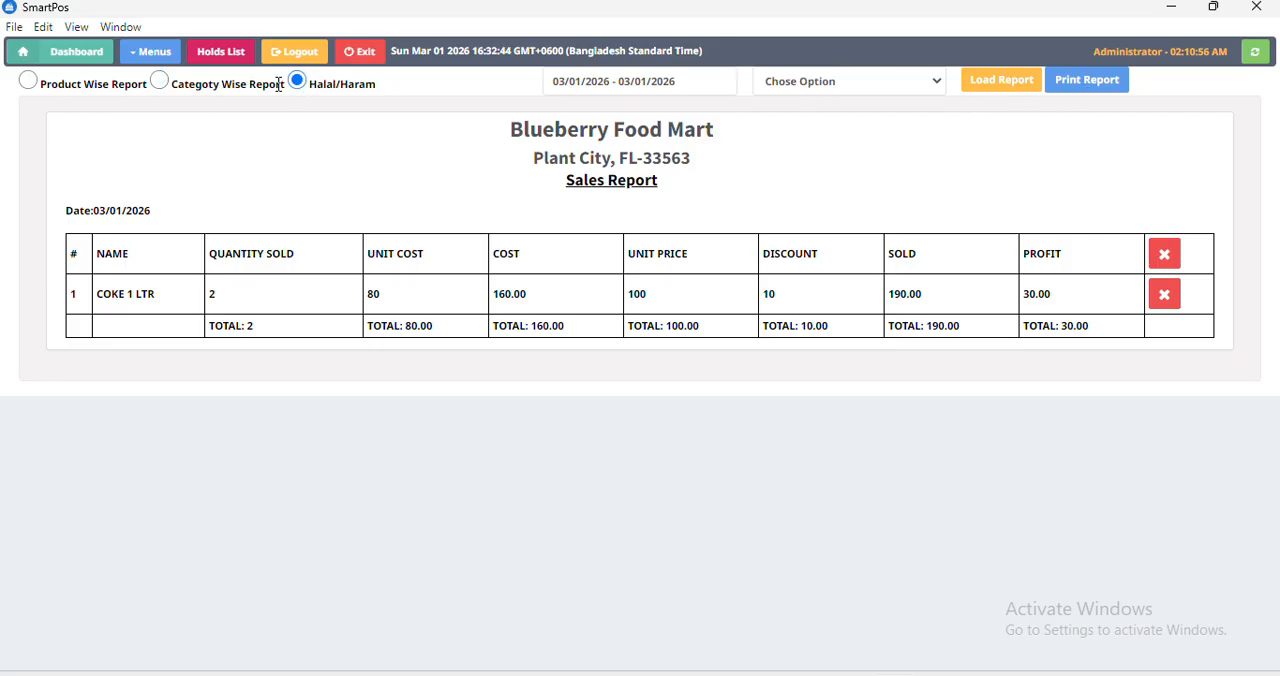
pyautogui.click(780, 82)
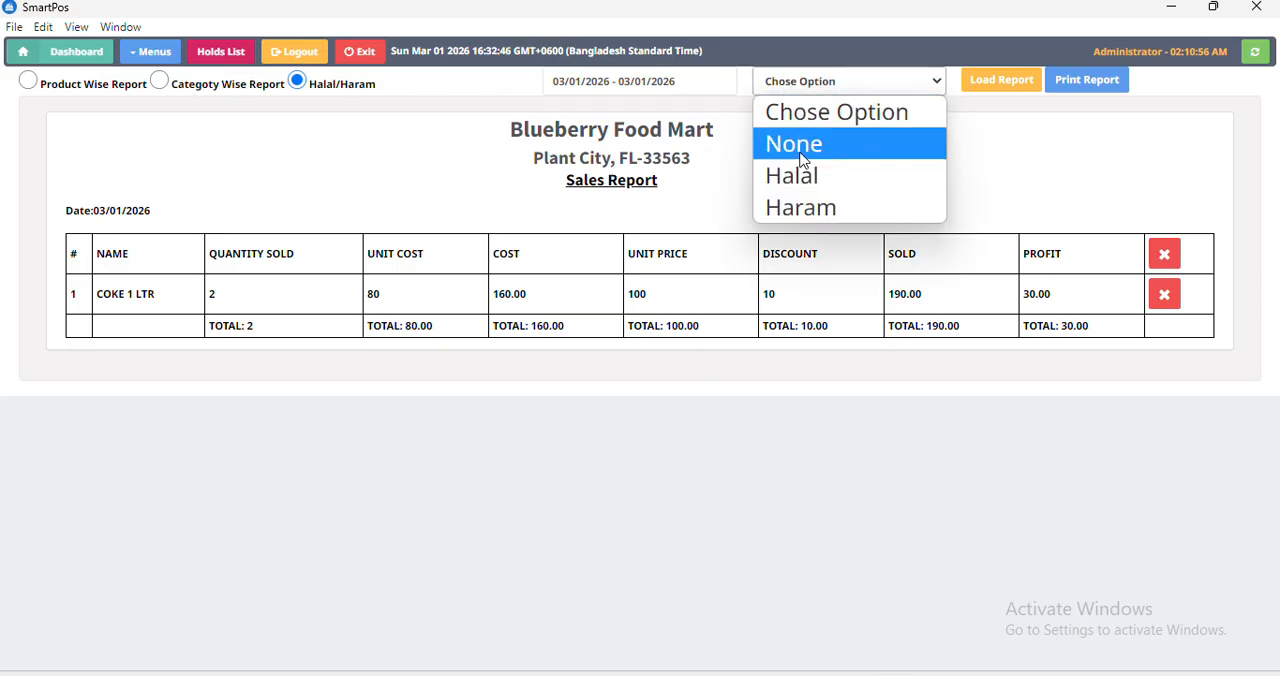
pyautogui.click(448, 163)
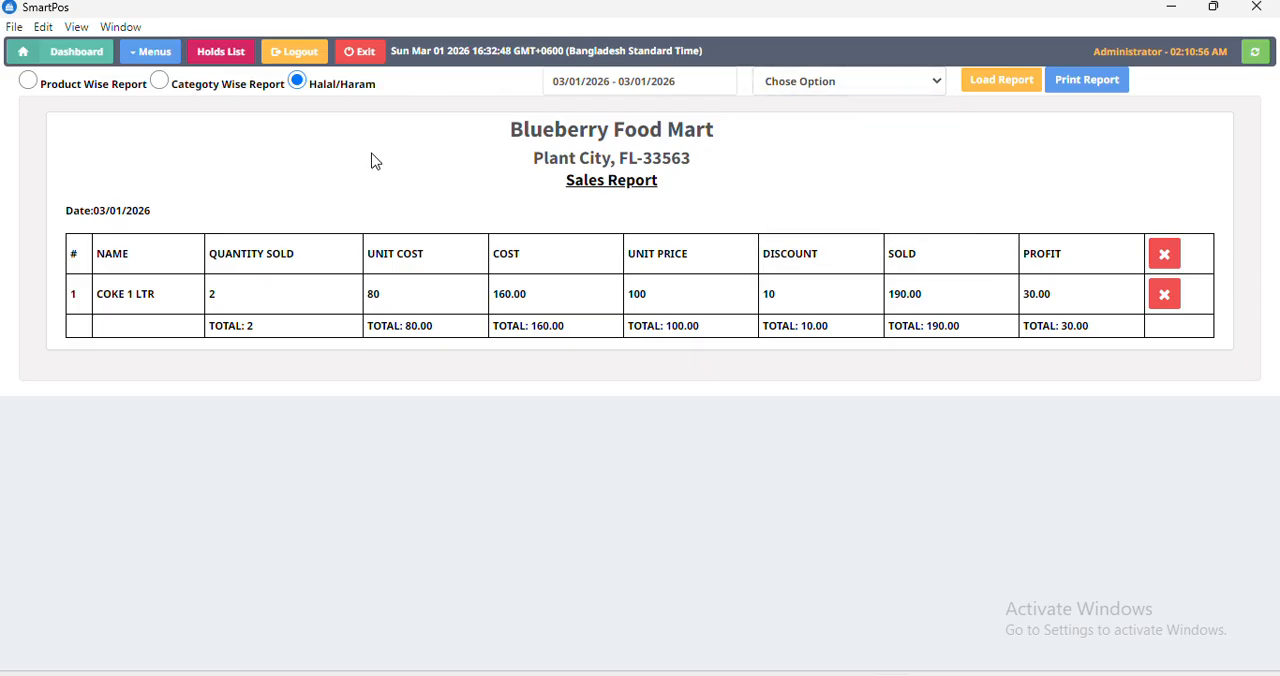
pyautogui.click(28, 81)
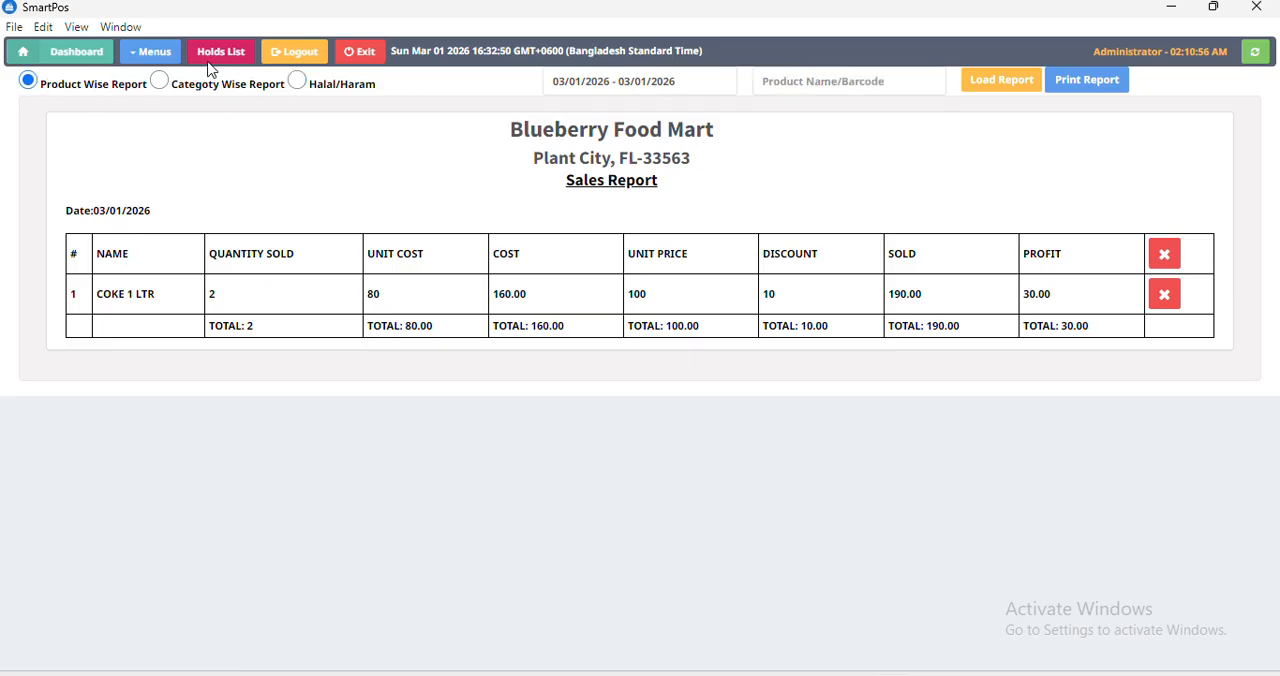
# Open the customer list.
pyautogui.click(155, 58)
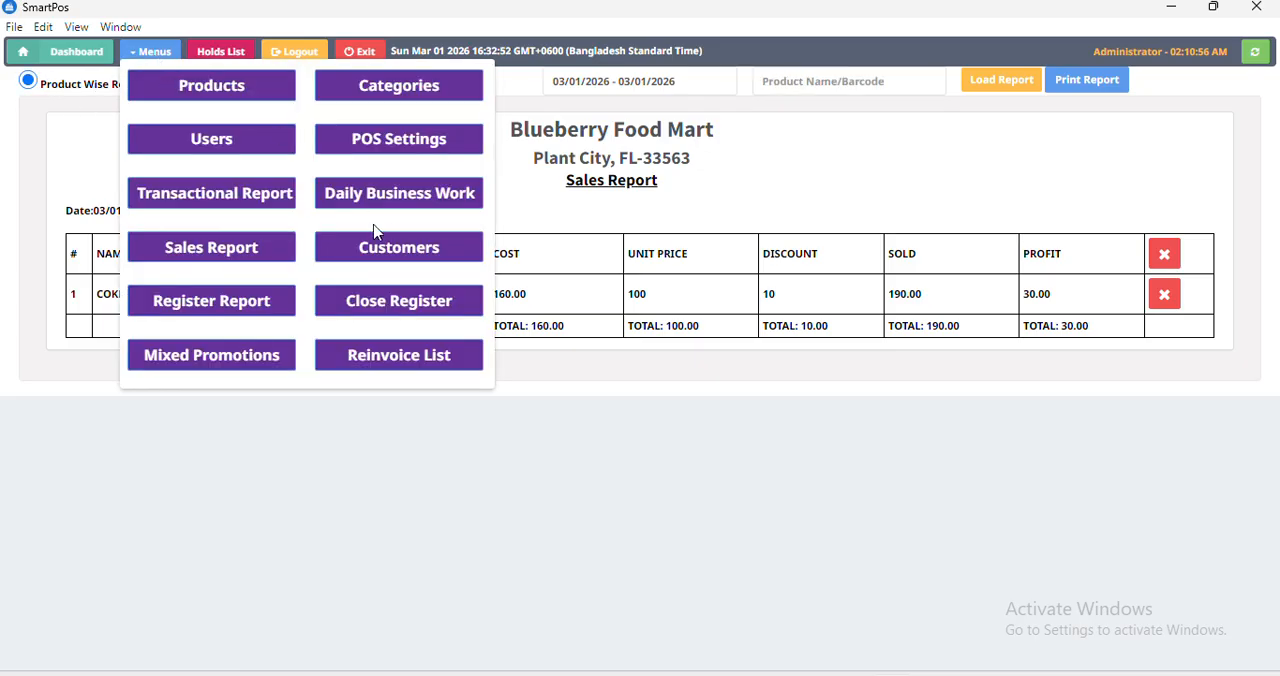
pyautogui.click(420, 258)
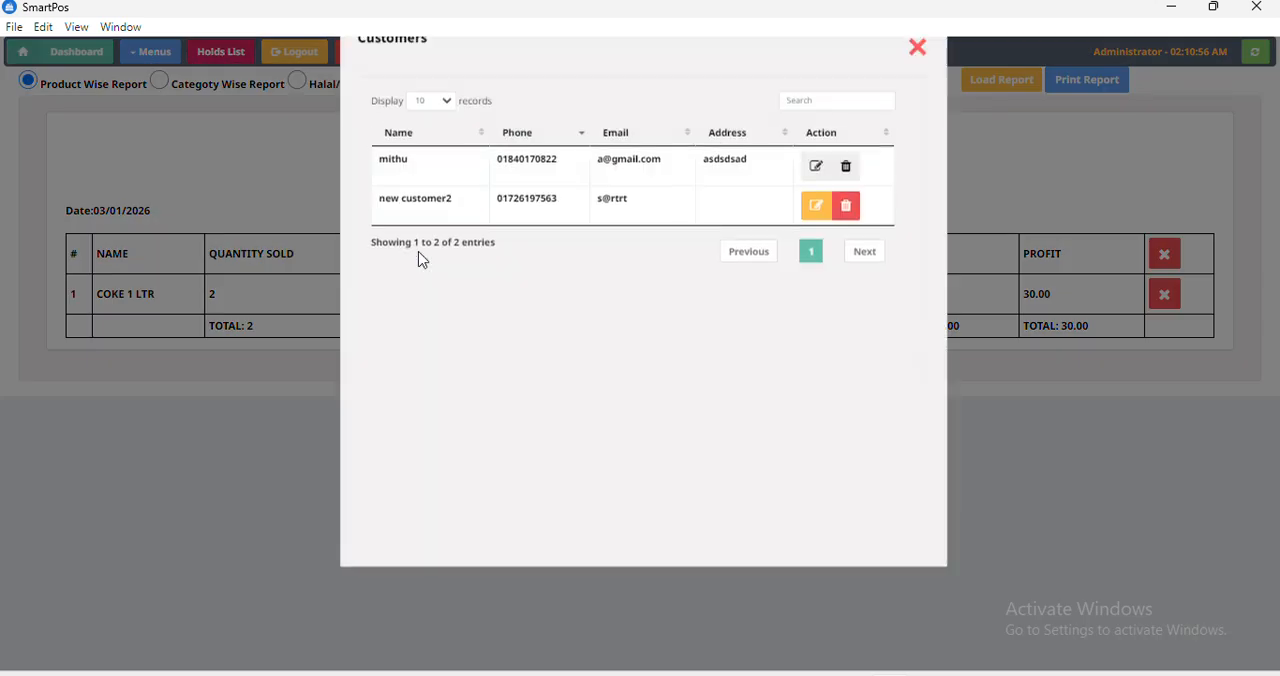
# Leave the customer list, view the phone, email and address fields of a new customer form, and close it unsaved.
pyautogui.click(915, 84)
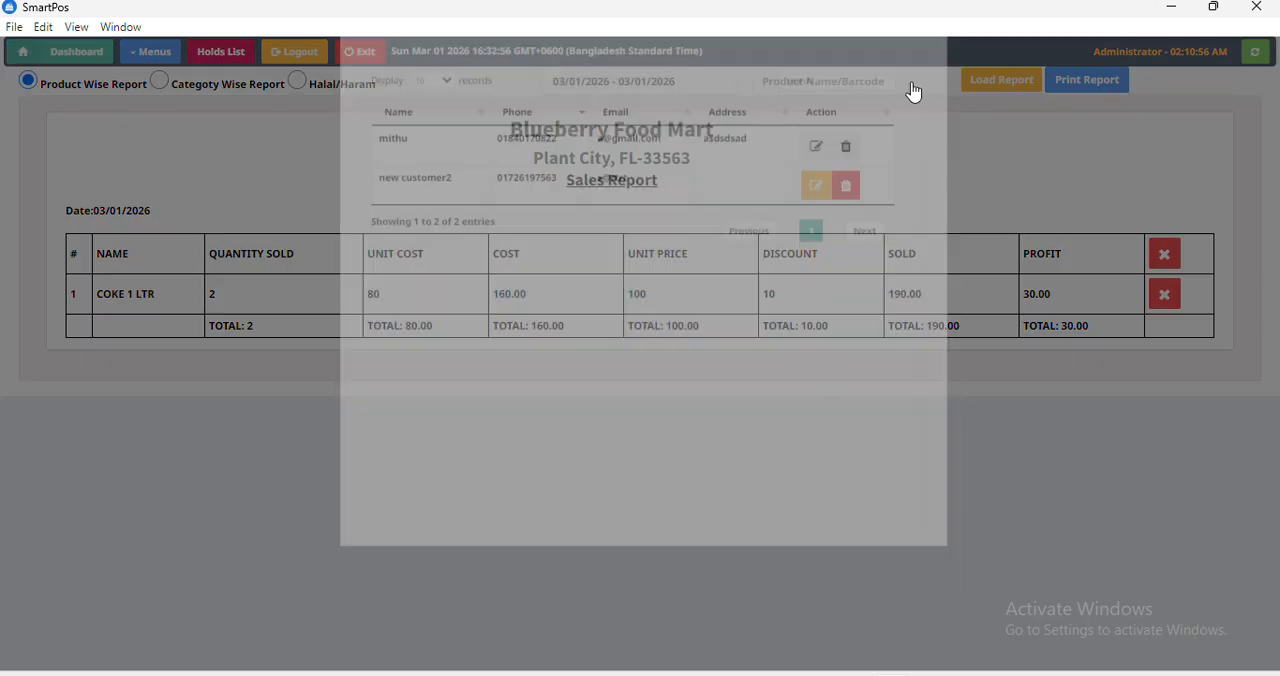
pyautogui.click(78, 53)
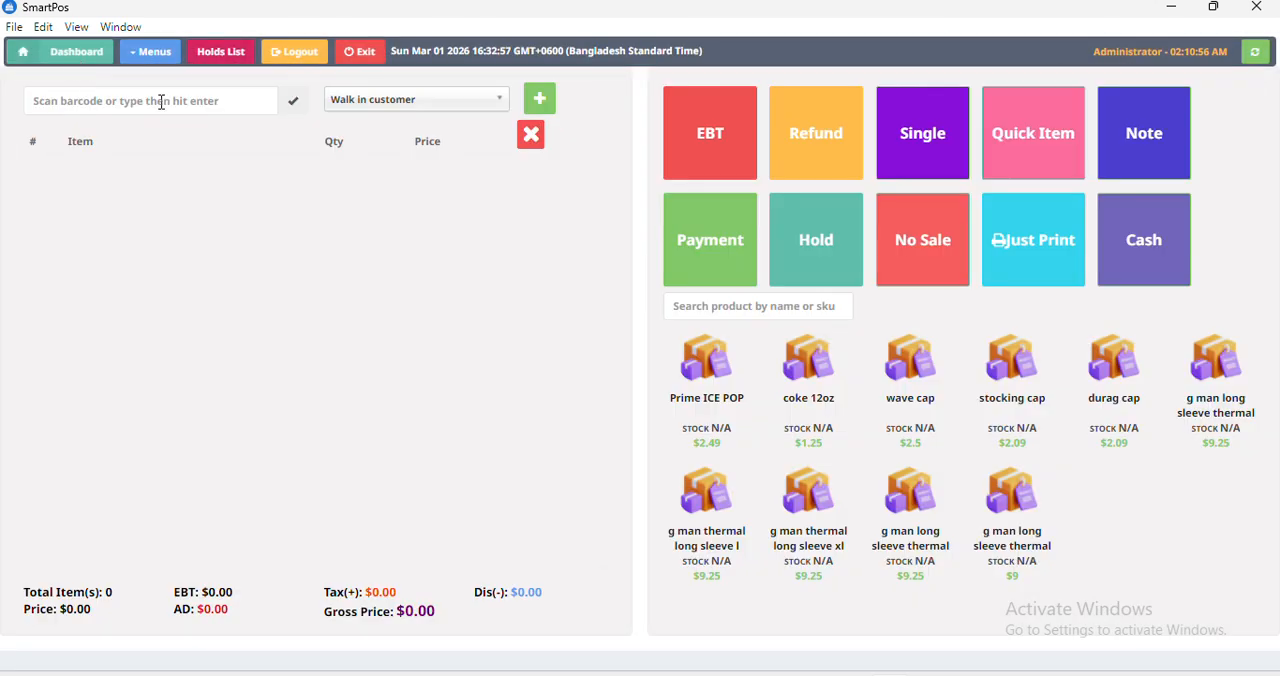
pyautogui.click(537, 100)
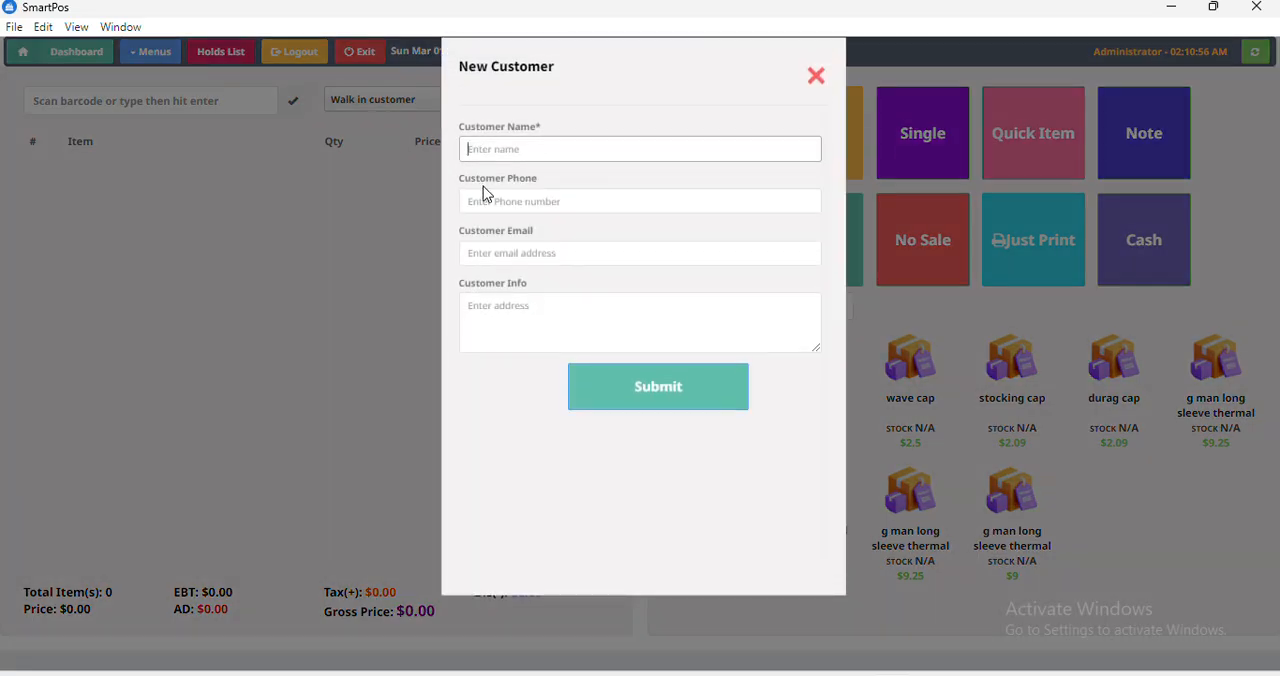
pyautogui.click(494, 202)
pyautogui.click(547, 253)
pyautogui.click(554, 314)
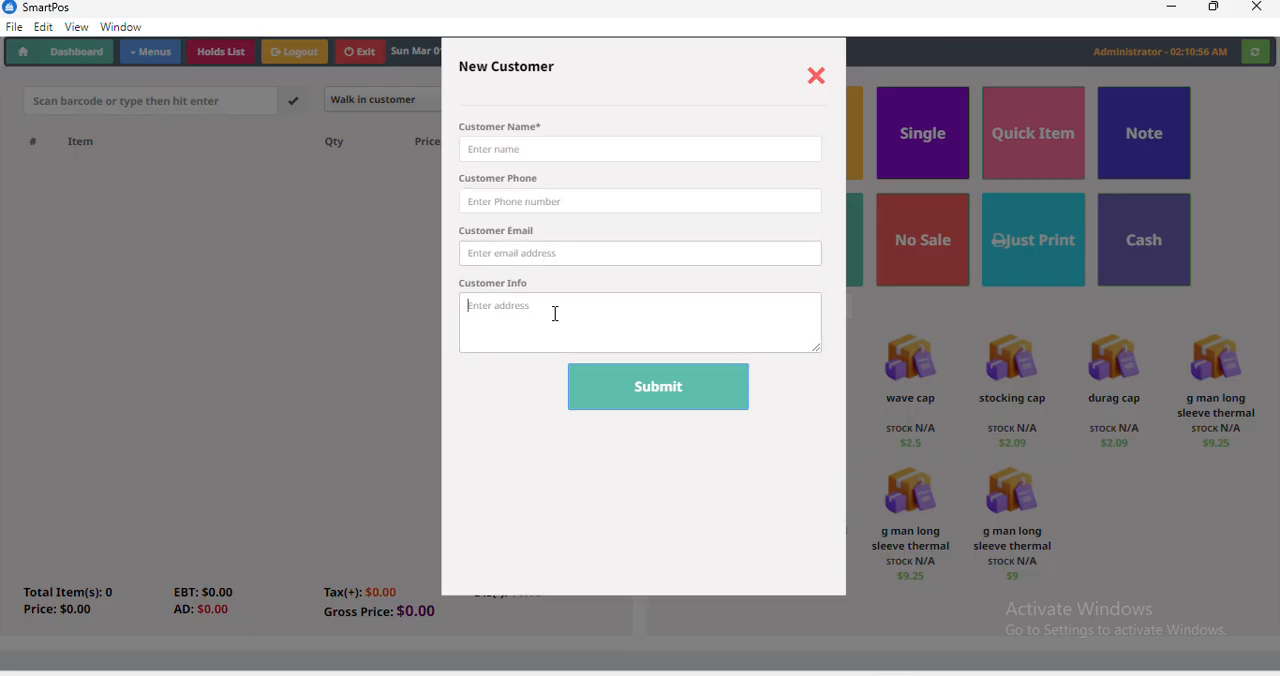
pyautogui.click(816, 76)
# Open the register report, view the details of the in-progress register for till 2, and close them.
pyautogui.click(155, 58)
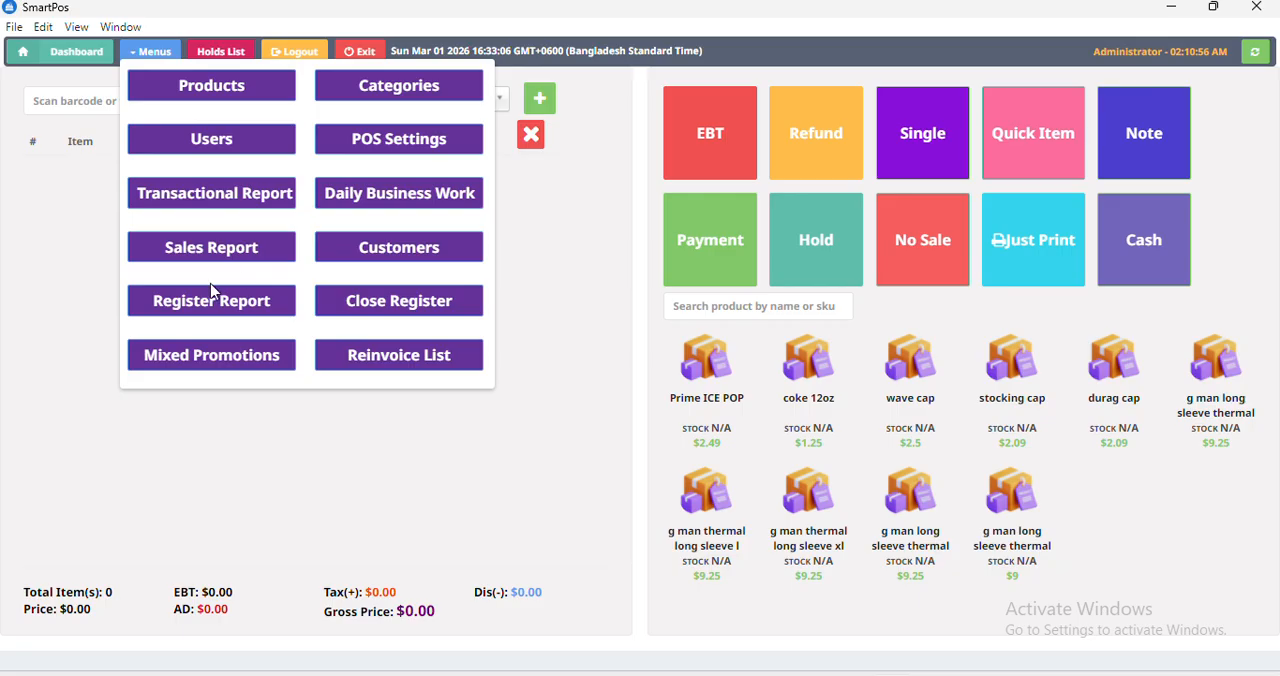
pyautogui.click(209, 316)
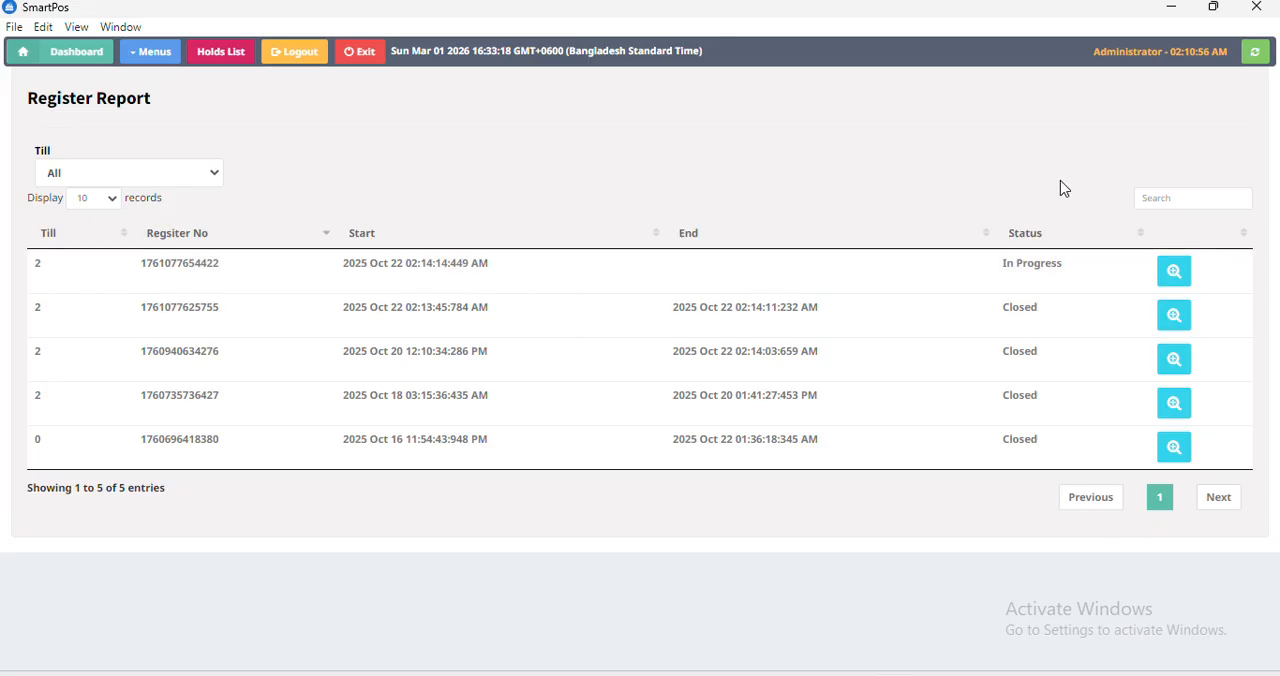
pyautogui.click(1174, 284)
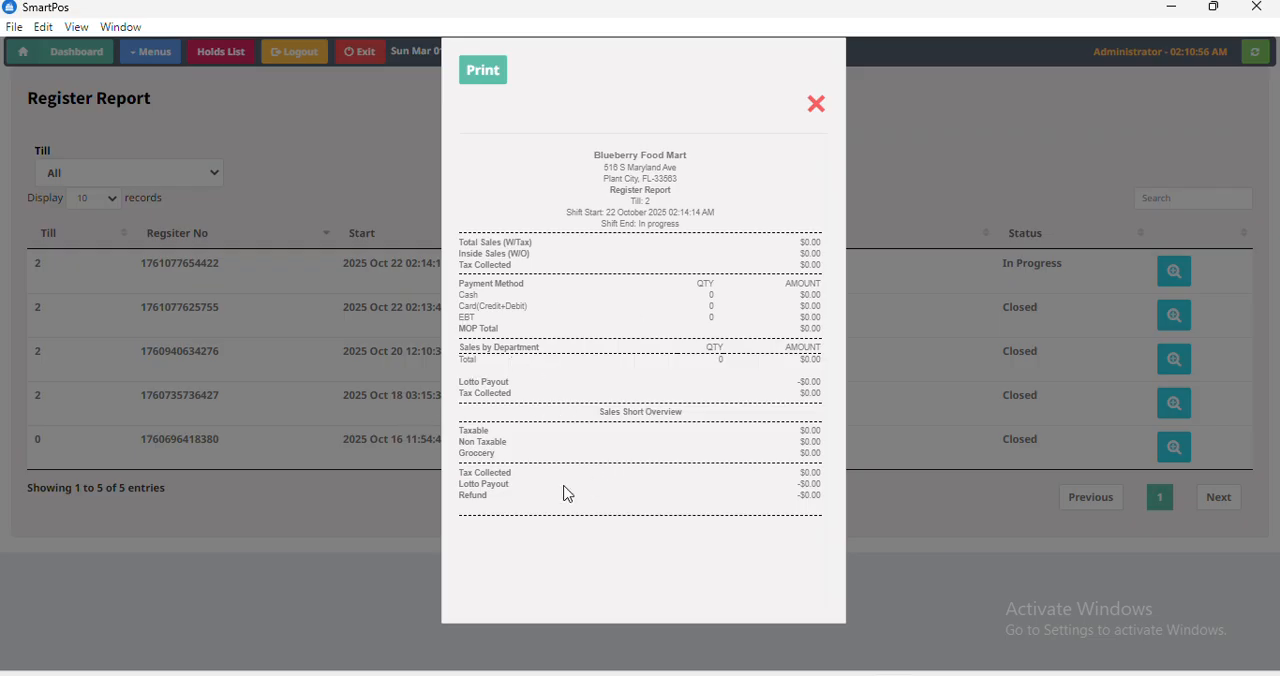
pyautogui.click(814, 108)
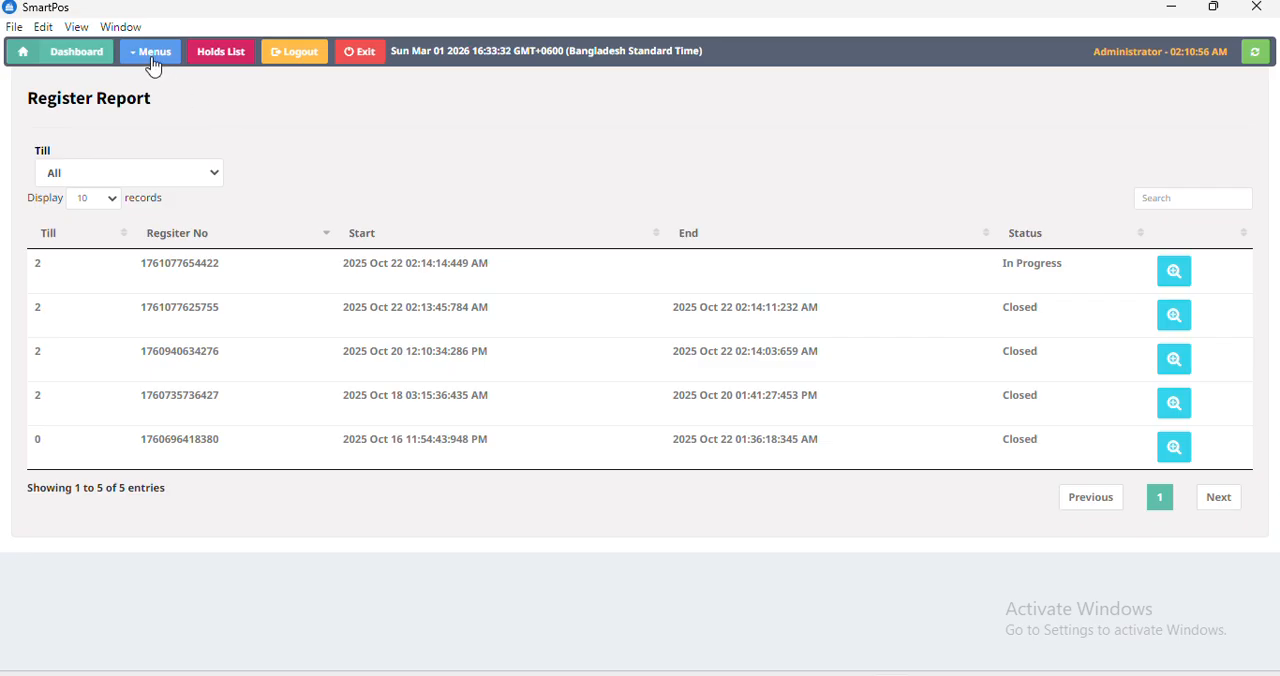
# Bring up the close-register confirmation and dismiss it without closing the register.
pyautogui.click(153, 61)
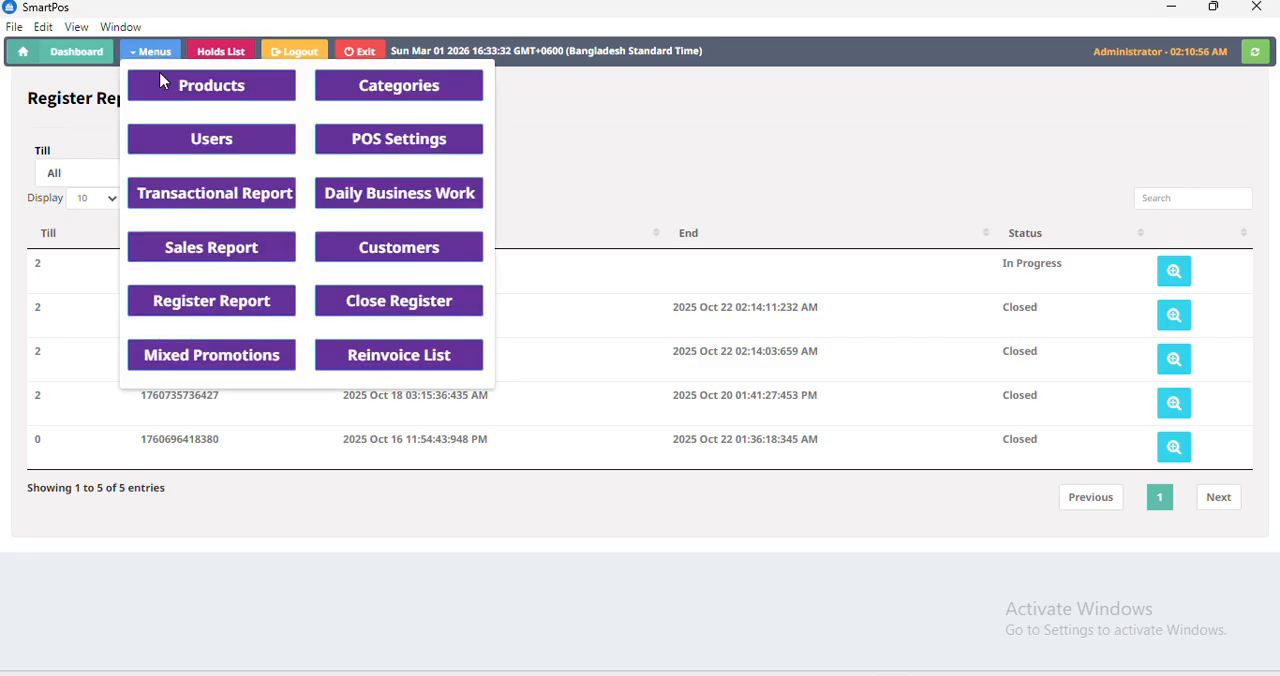
pyautogui.click(389, 309)
pyautogui.click(749, 451)
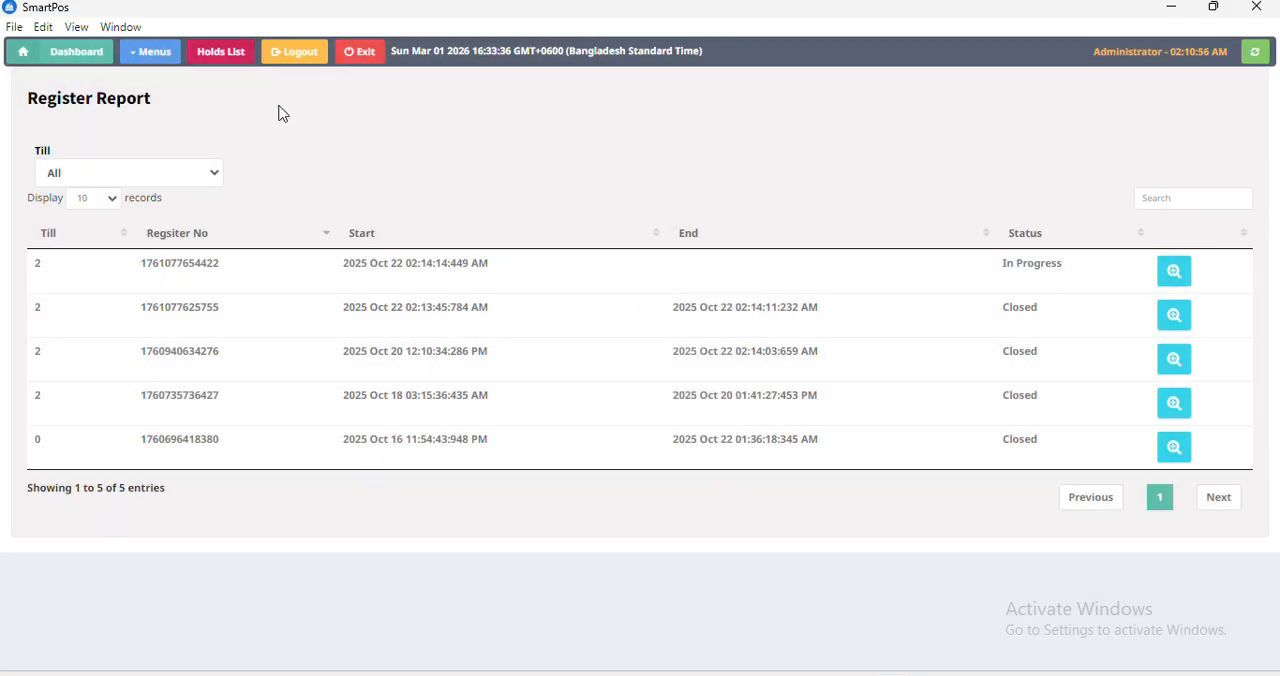
# Create a new mixed matched promotion with the title test and the tag coke.
pyautogui.click(168, 56)
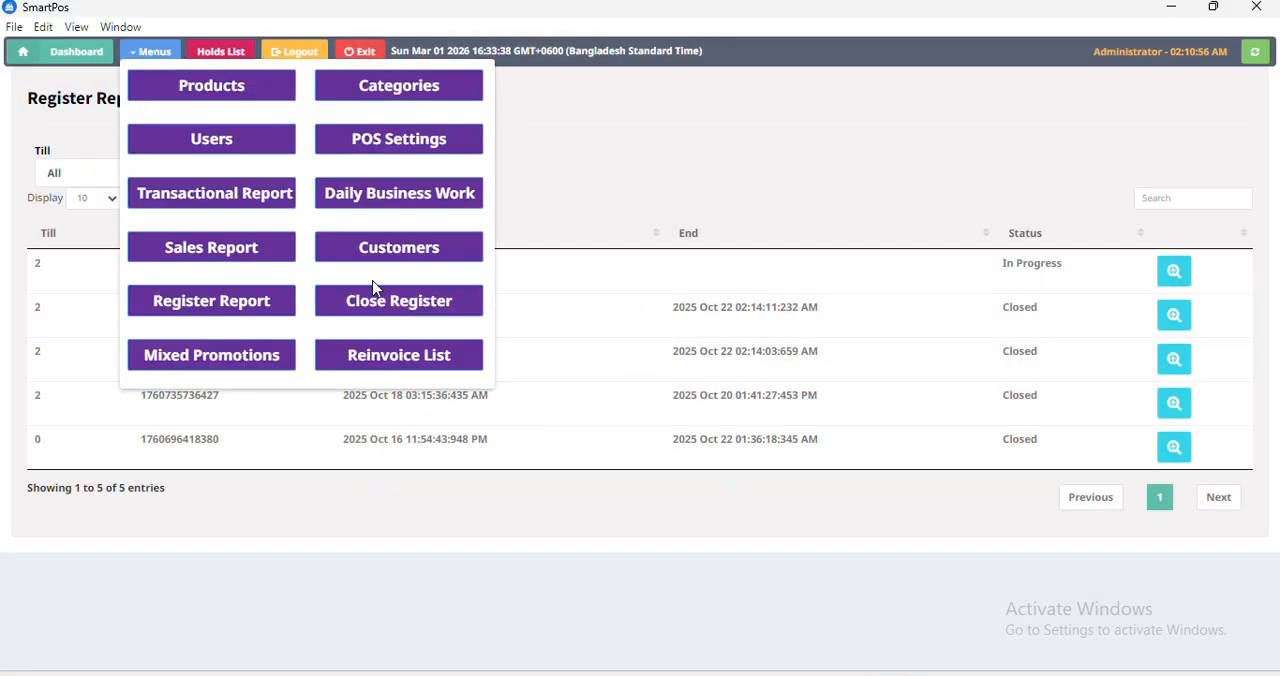
pyautogui.click(243, 357)
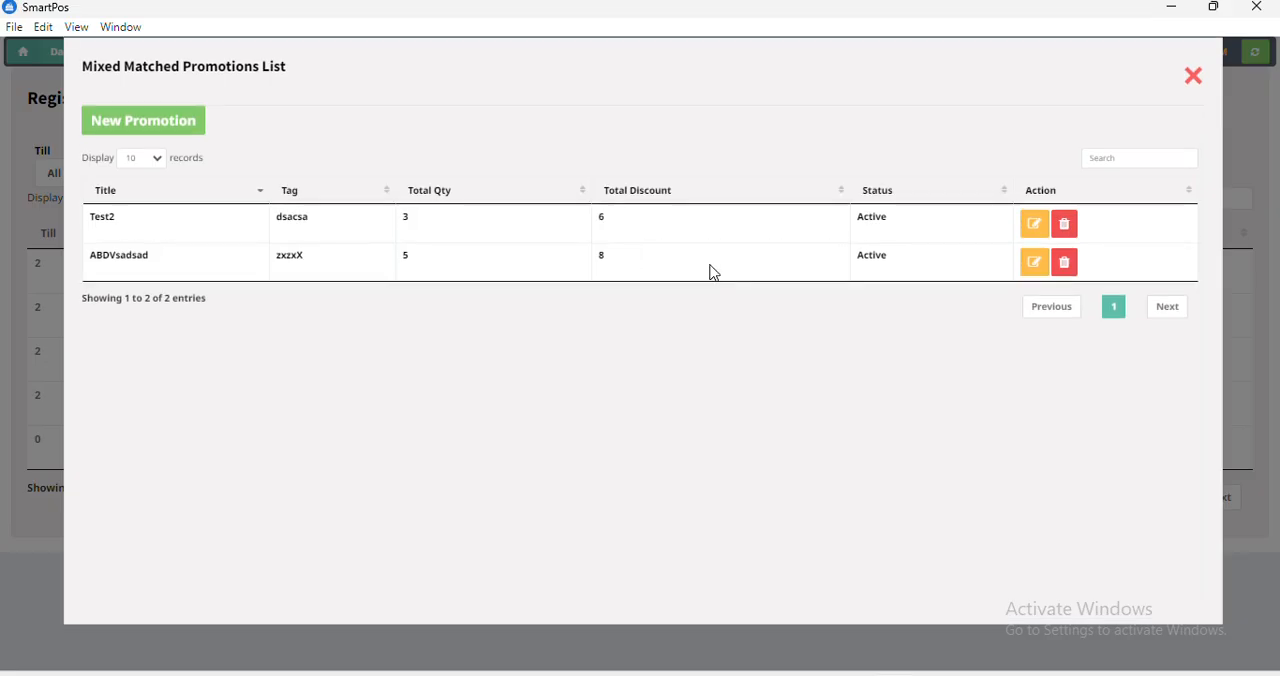
pyautogui.click(191, 134)
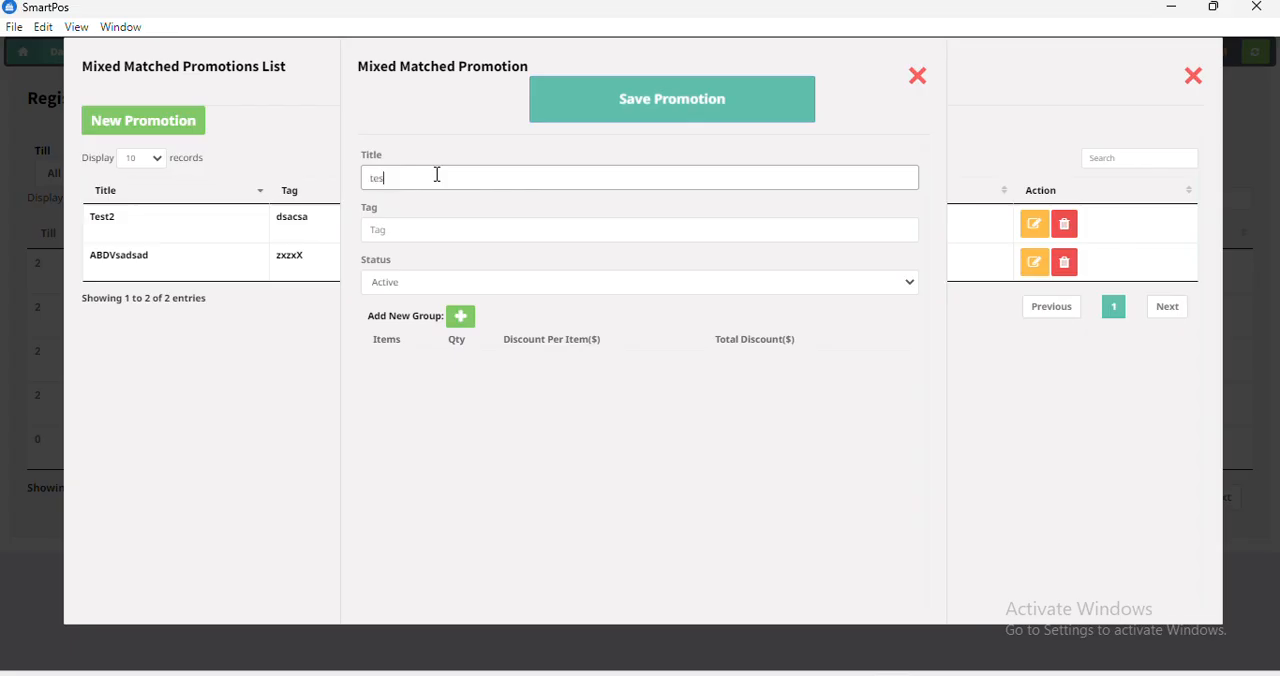
pyautogui.click(404, 219)
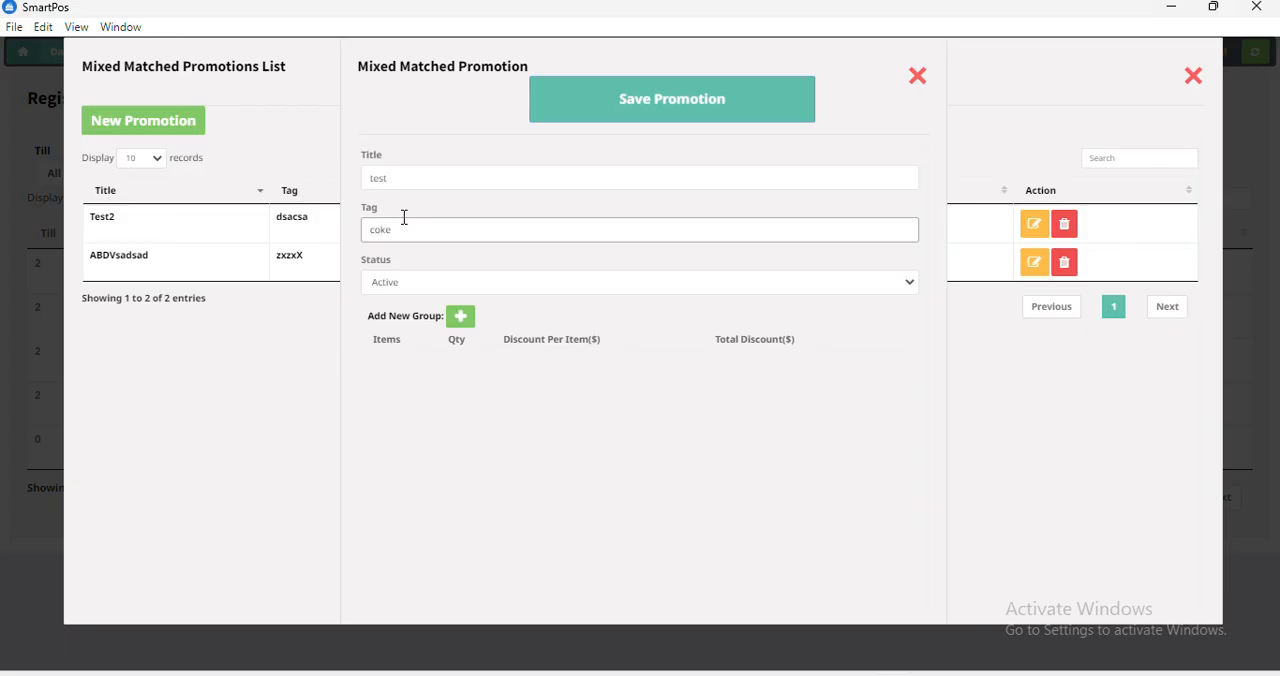
# Add a promotion group for coke 12oz with quantity 3 and a $2 discount per item, save the promotion, and close the promotions list.
pyautogui.click(459, 317)
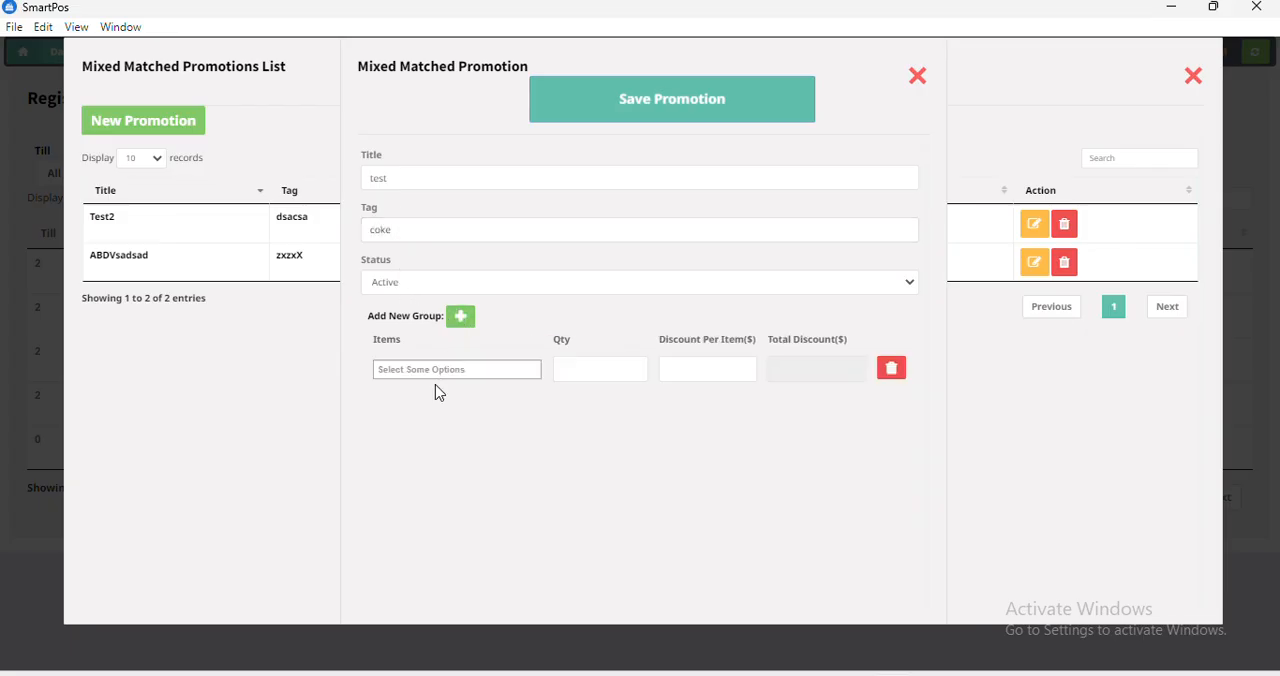
pyautogui.click(406, 372)
pyautogui.write('c')
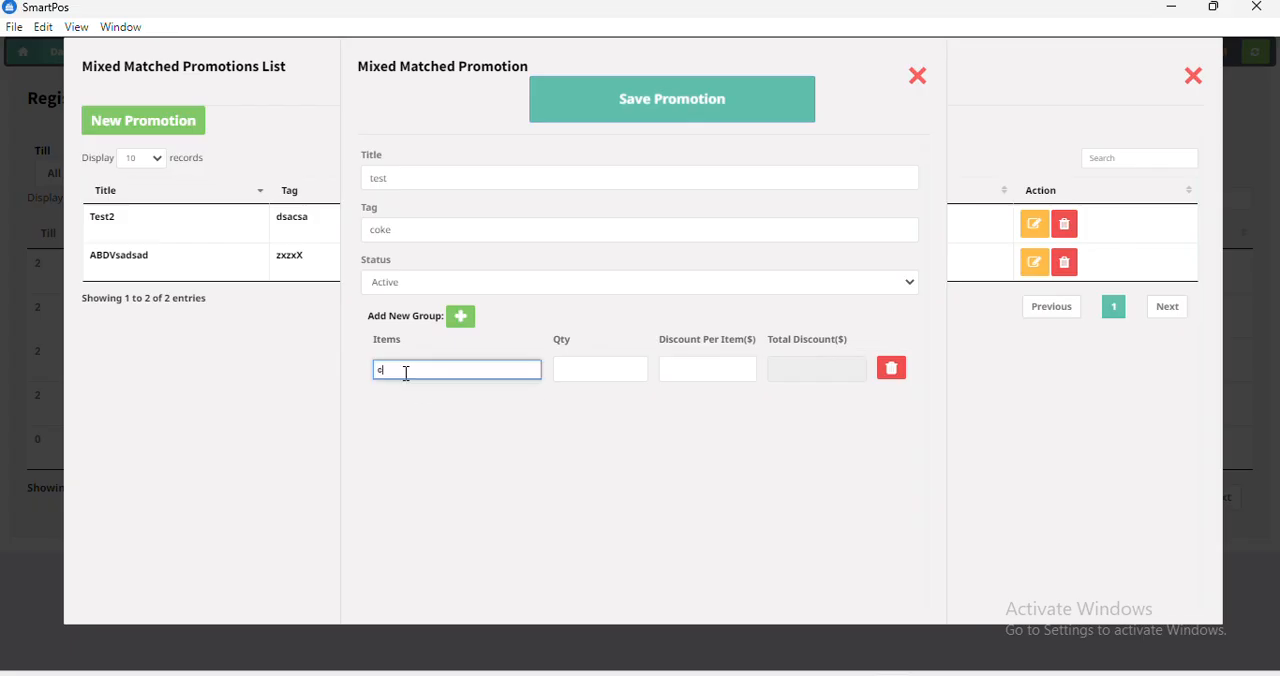
pyautogui.write('oke')
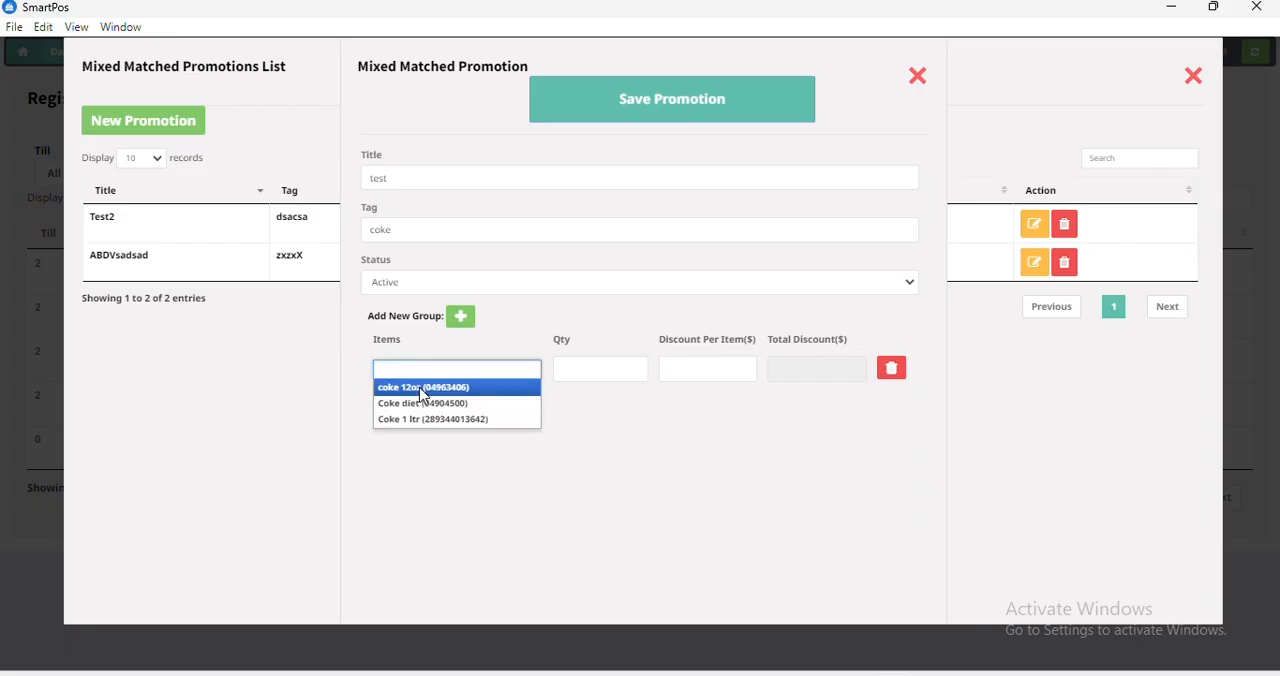
pyautogui.click(420, 389)
pyautogui.click(589, 370)
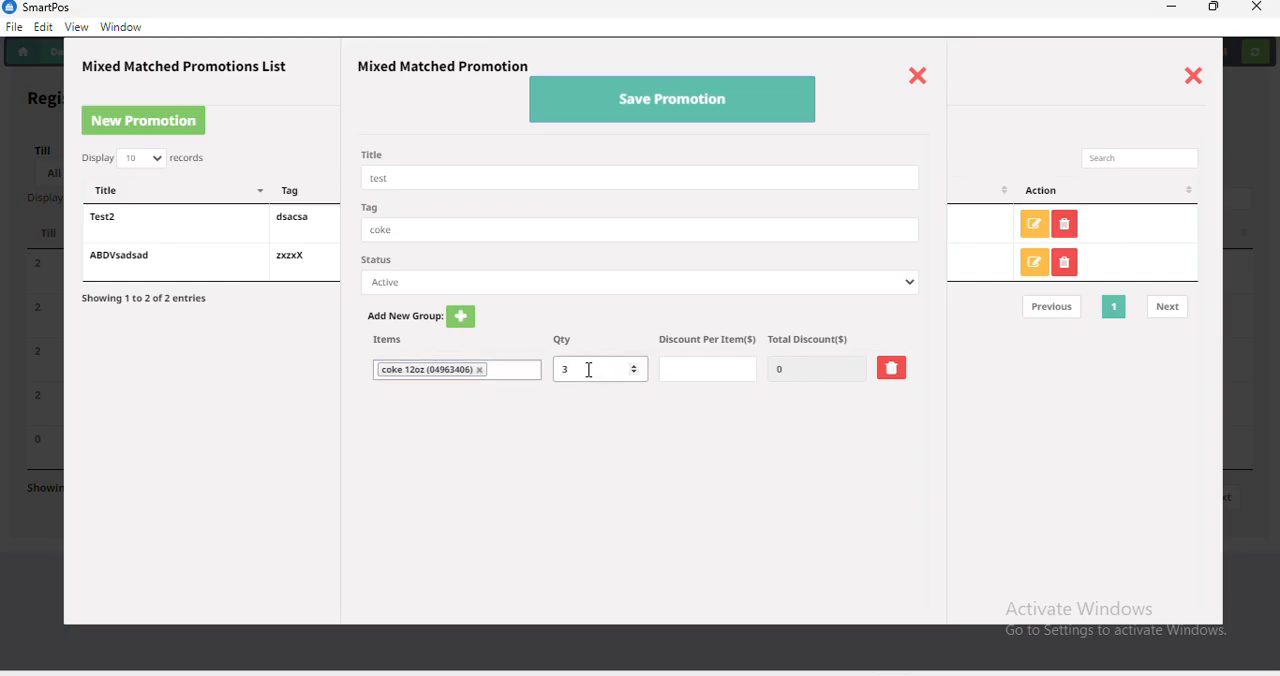
pyautogui.click(707, 367)
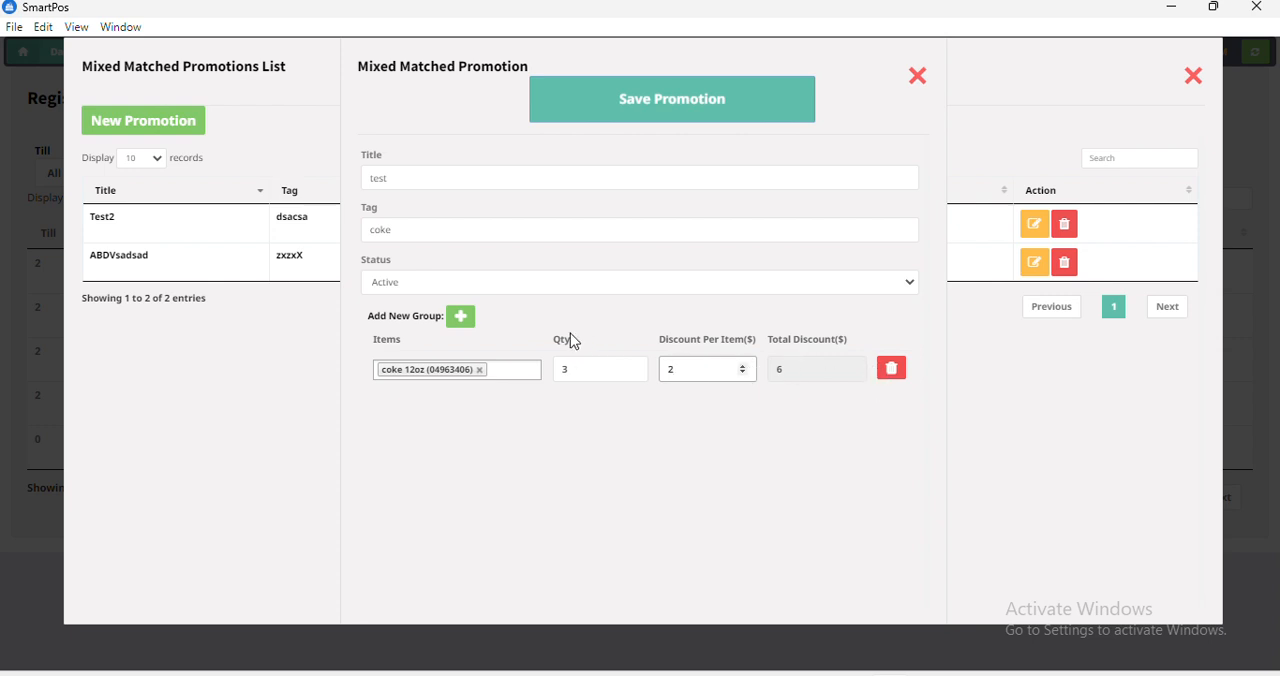
pyautogui.click(612, 110)
pyautogui.click(742, 455)
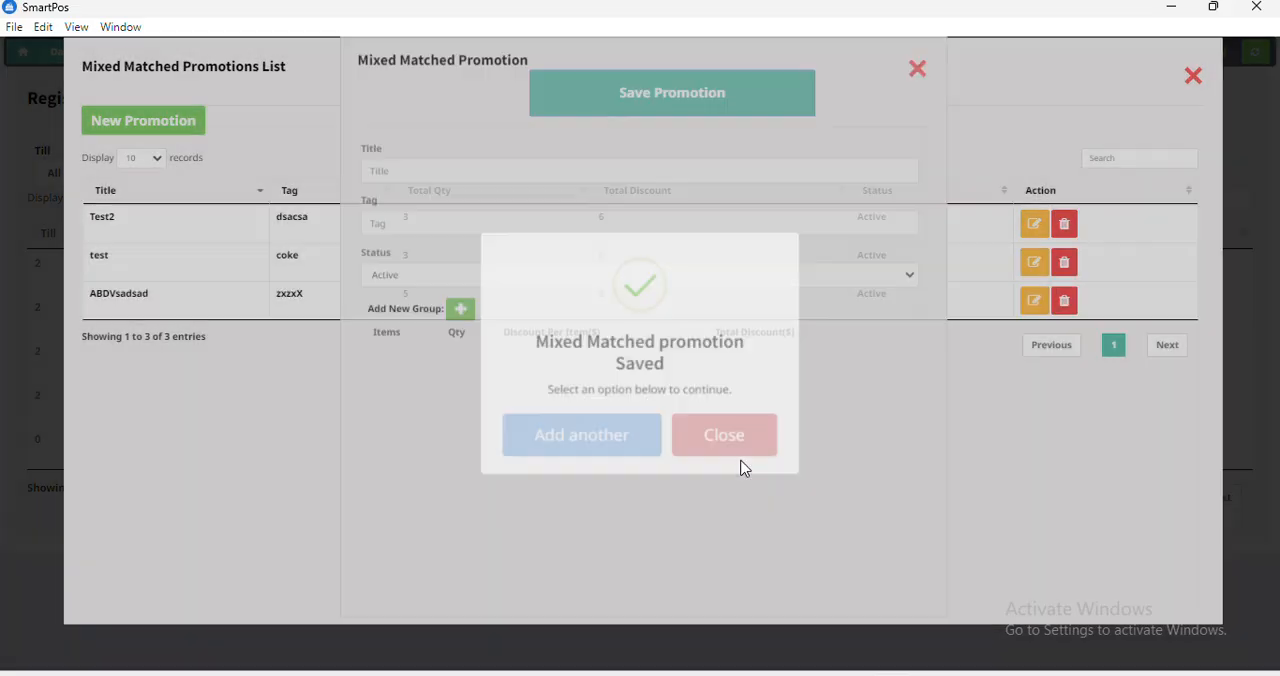
pyautogui.click(1195, 78)
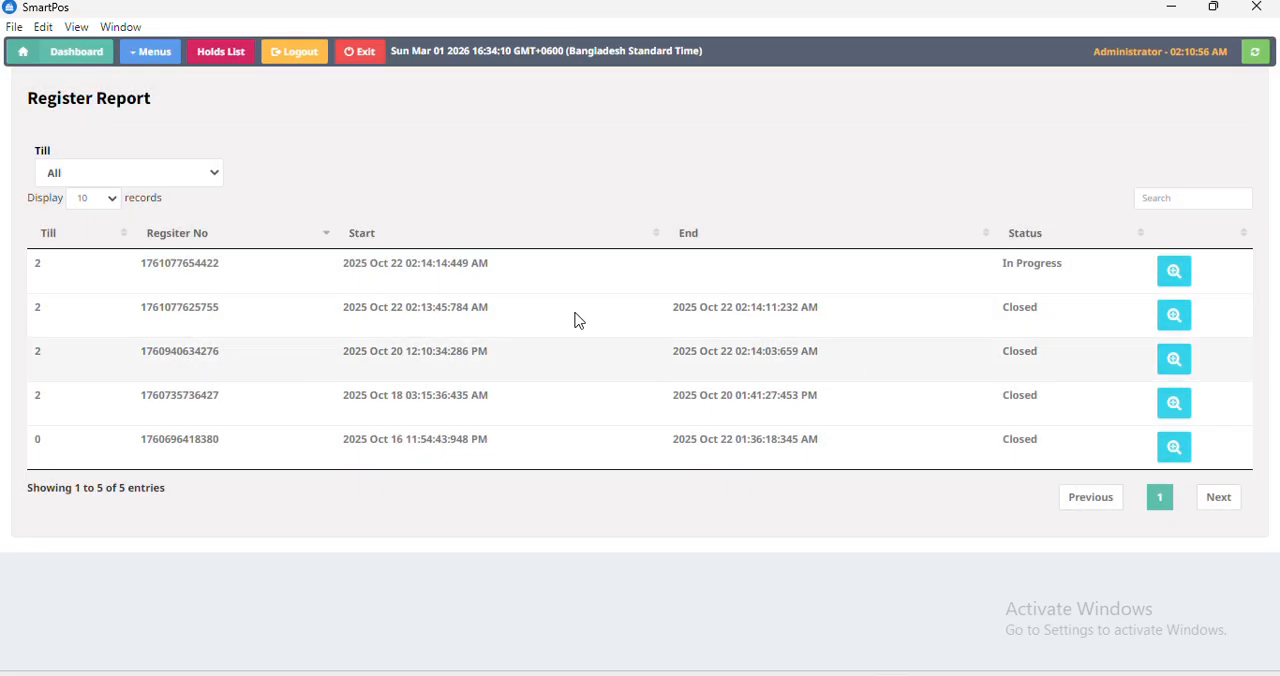
# On the sales screen, search for coke and add Coke 1 ltr to the cart three times.
pyautogui.click(76, 56)
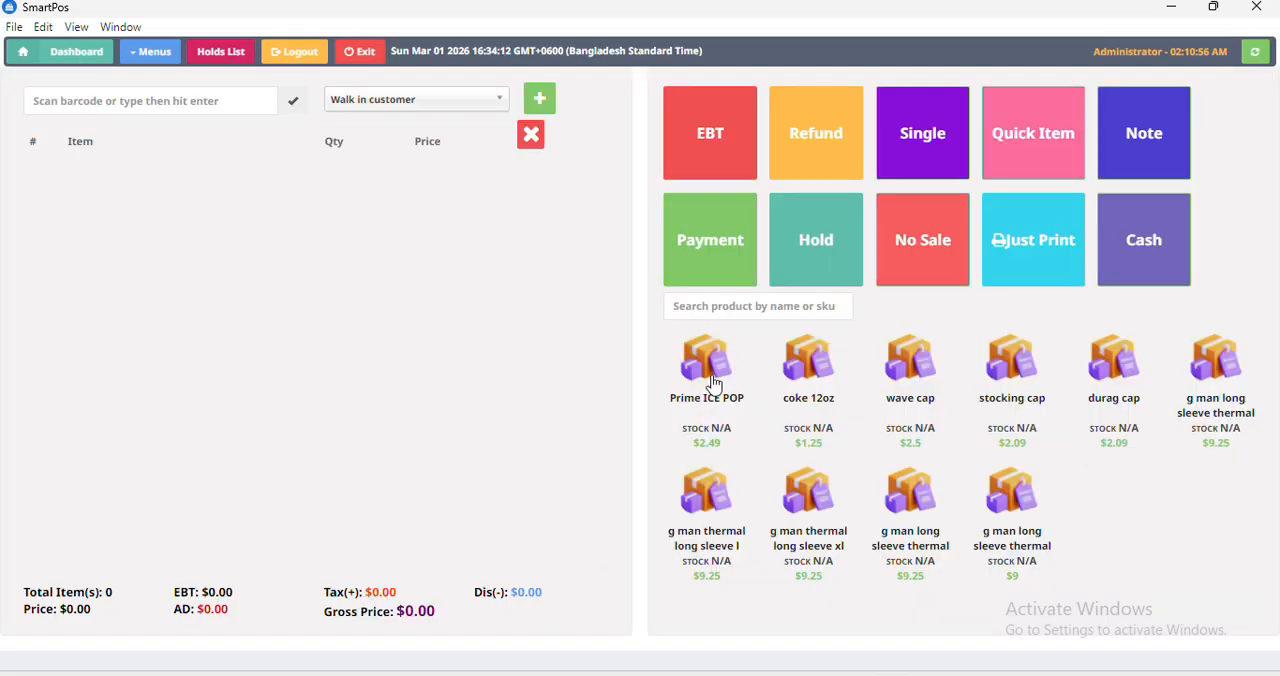
pyautogui.click(707, 311)
pyautogui.write('coke')
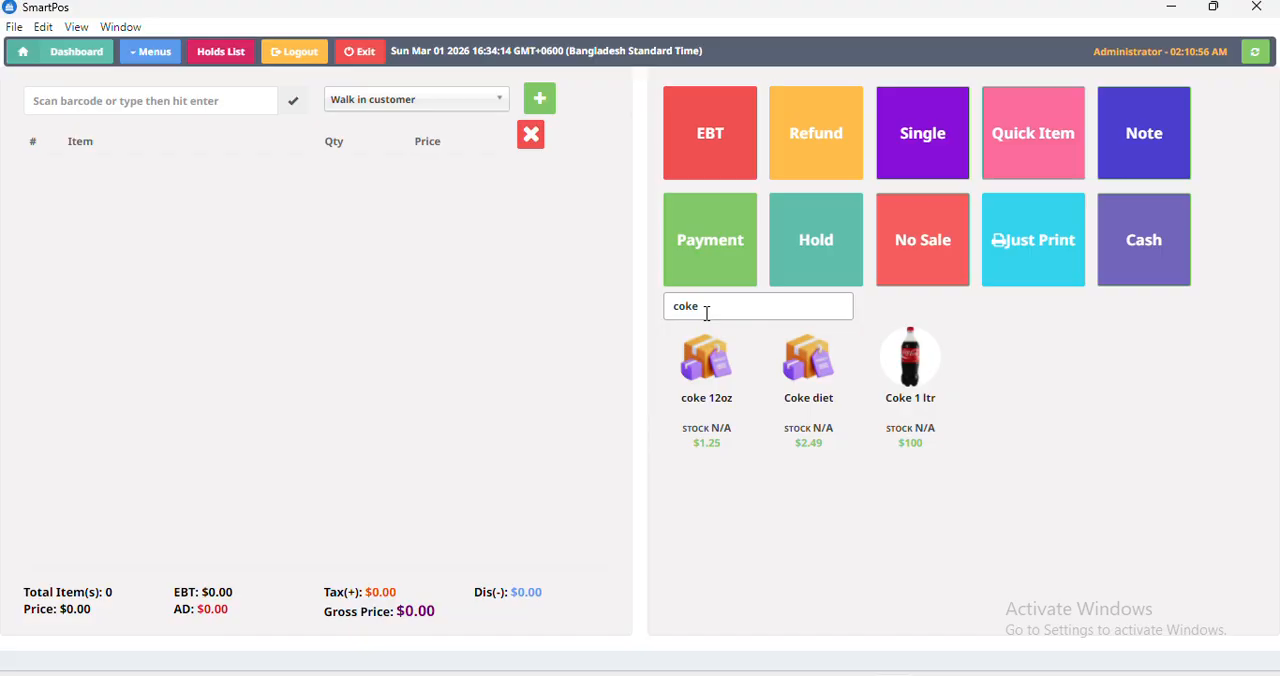
pyautogui.tripleClick(916, 398)
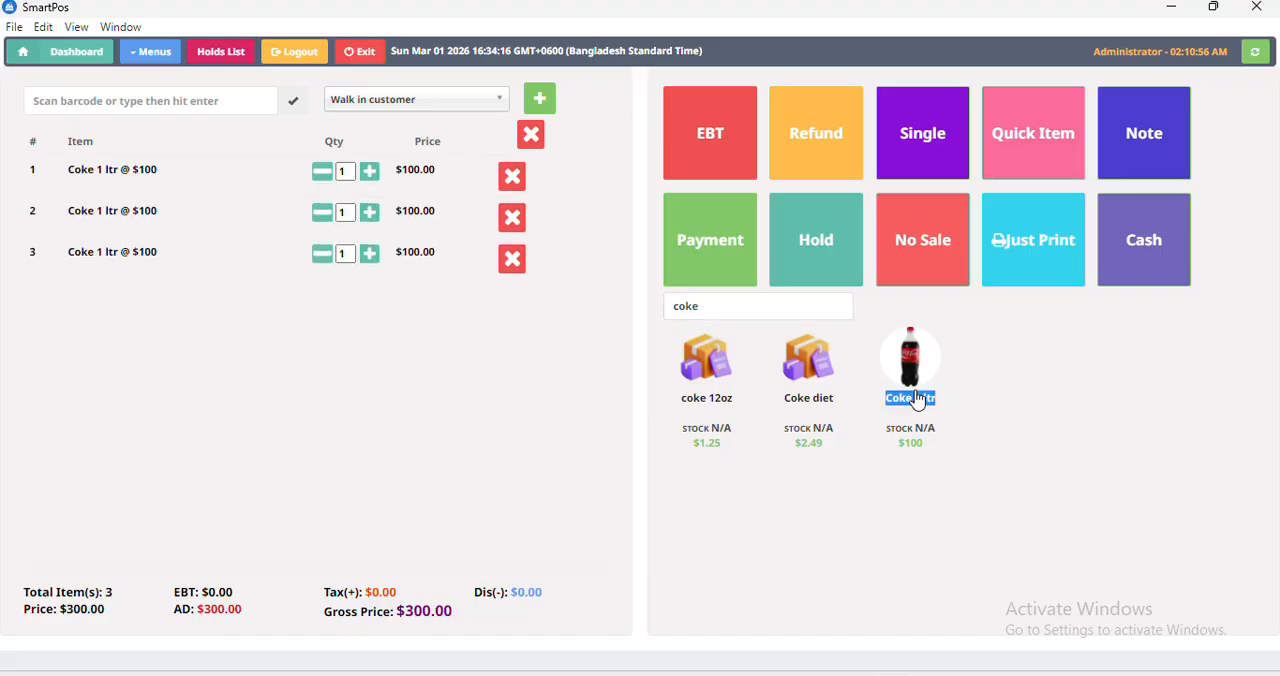
# Remove the two extra Coke 1 ltr lines, raise the remaining line's quantity to 3, and reload the sales screen.
pyautogui.click(514, 262)
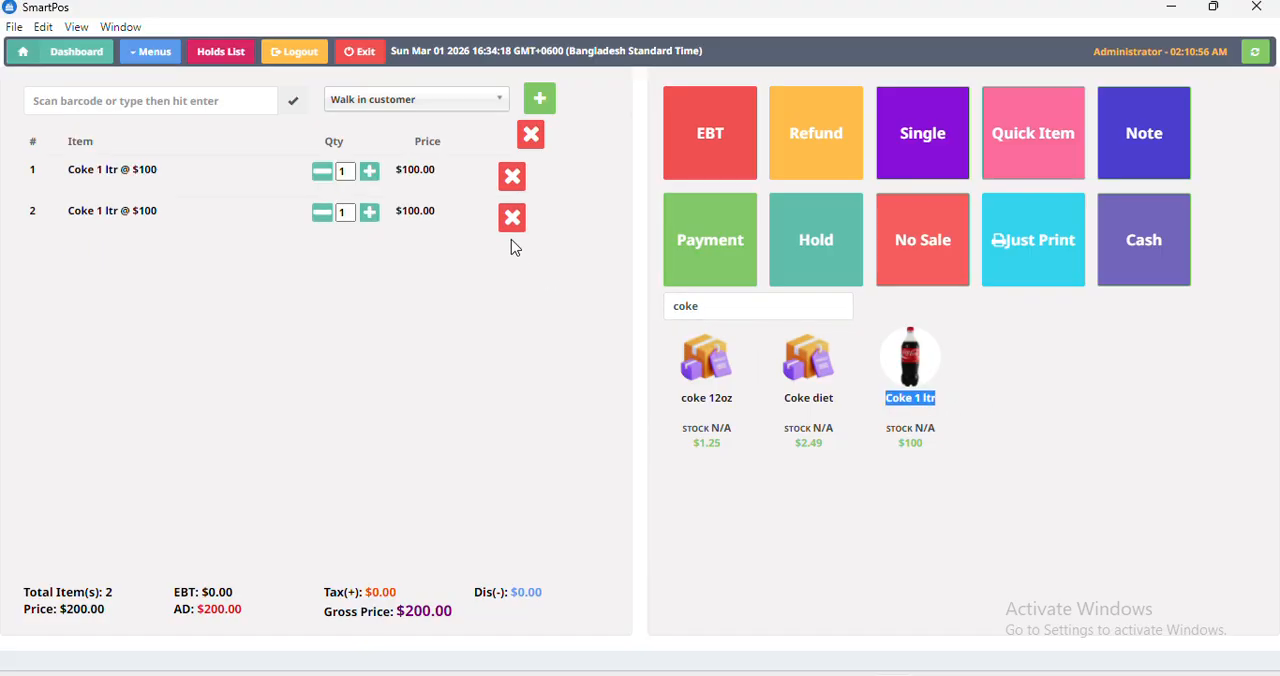
pyautogui.click(512, 220)
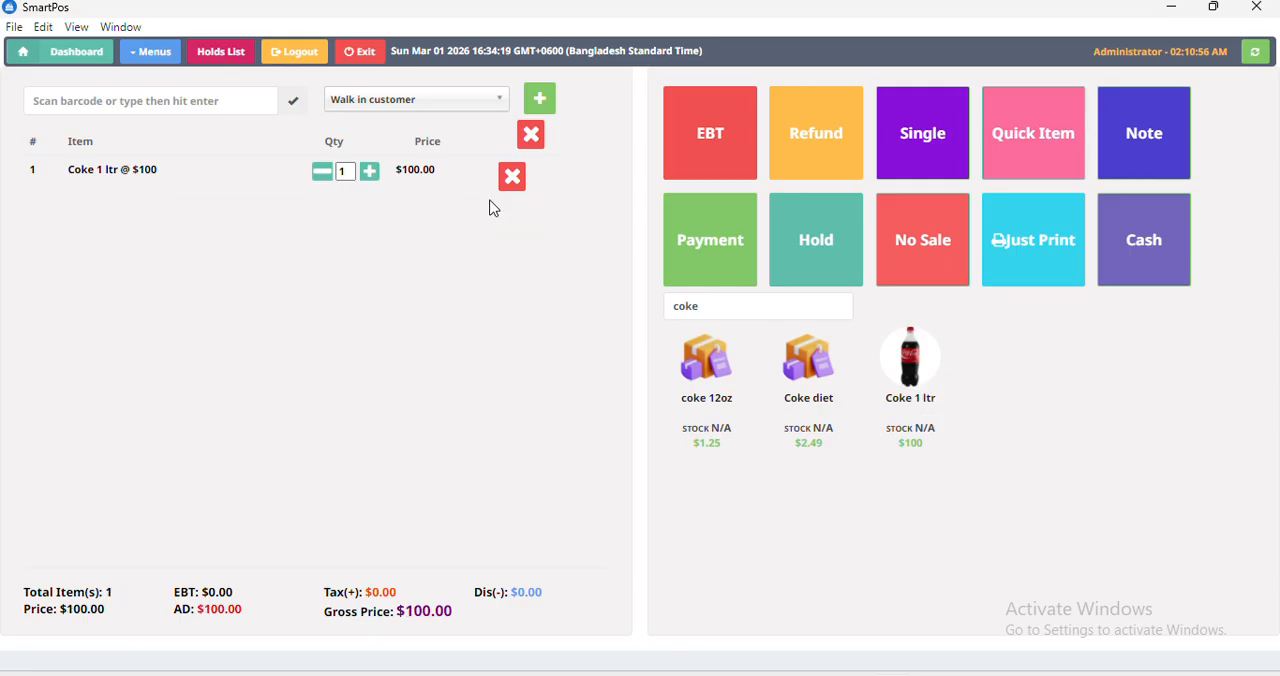
pyautogui.click(369, 174)
pyautogui.click(369, 174)
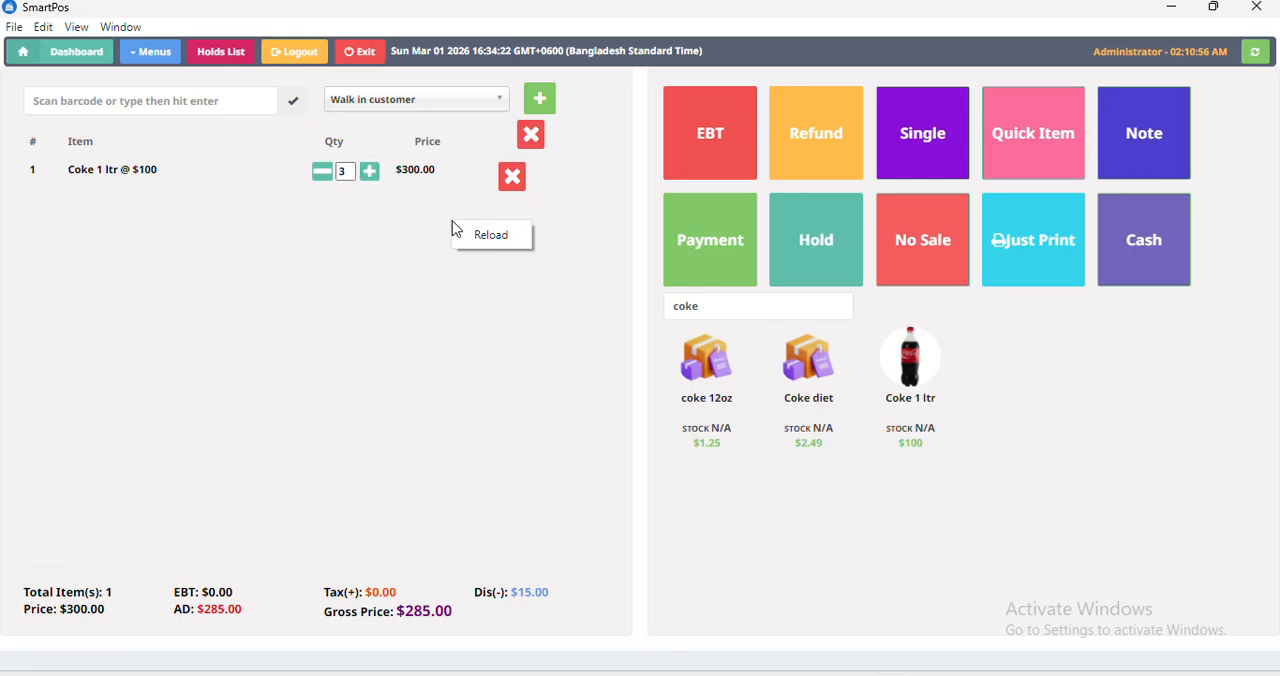
pyautogui.hotkey('ctrl', 'r')
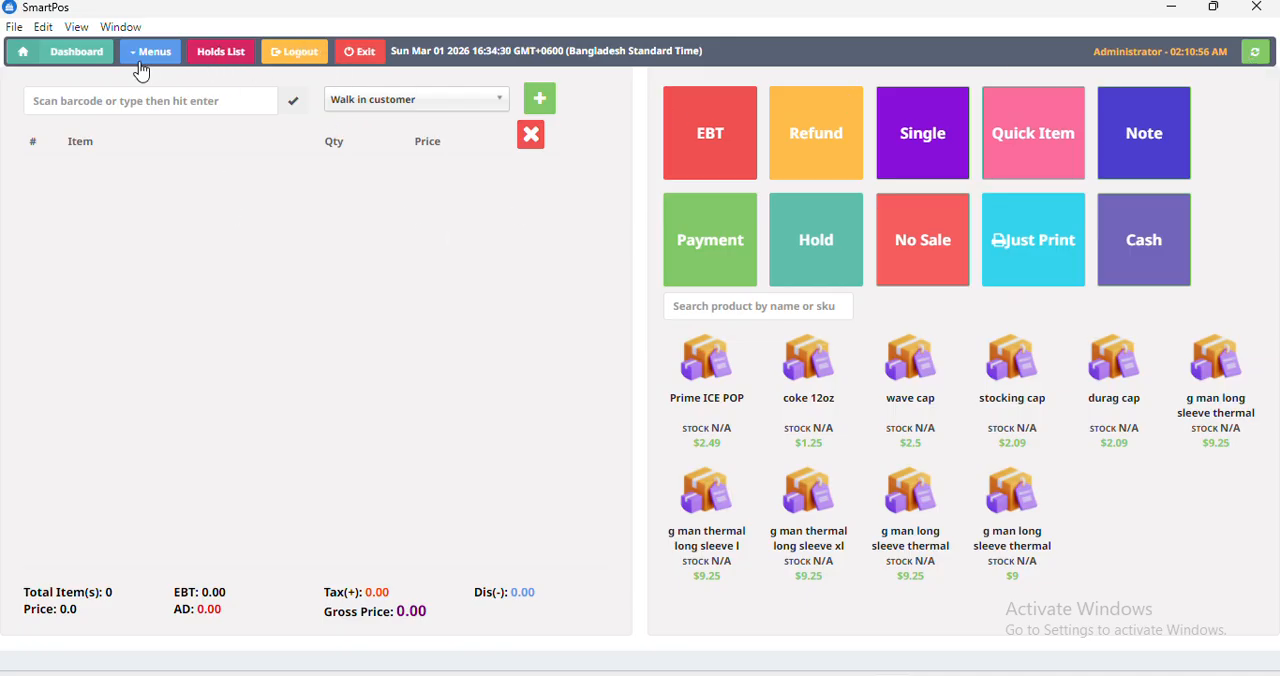
# Search for coke again, add Coke 1 ltr to the cart, and remove the duplicate lines so only one is left.
pyautogui.click(763, 300)
pyautogui.write('coke')
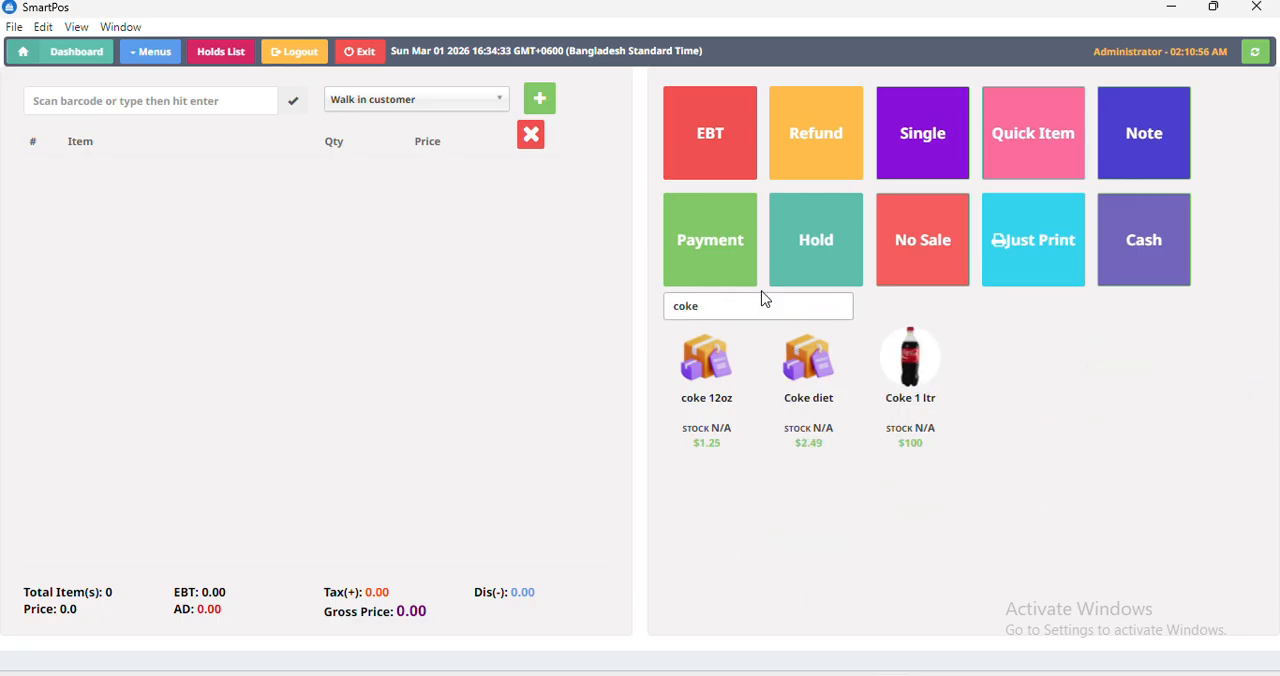
pyautogui.tripleClick(910, 395)
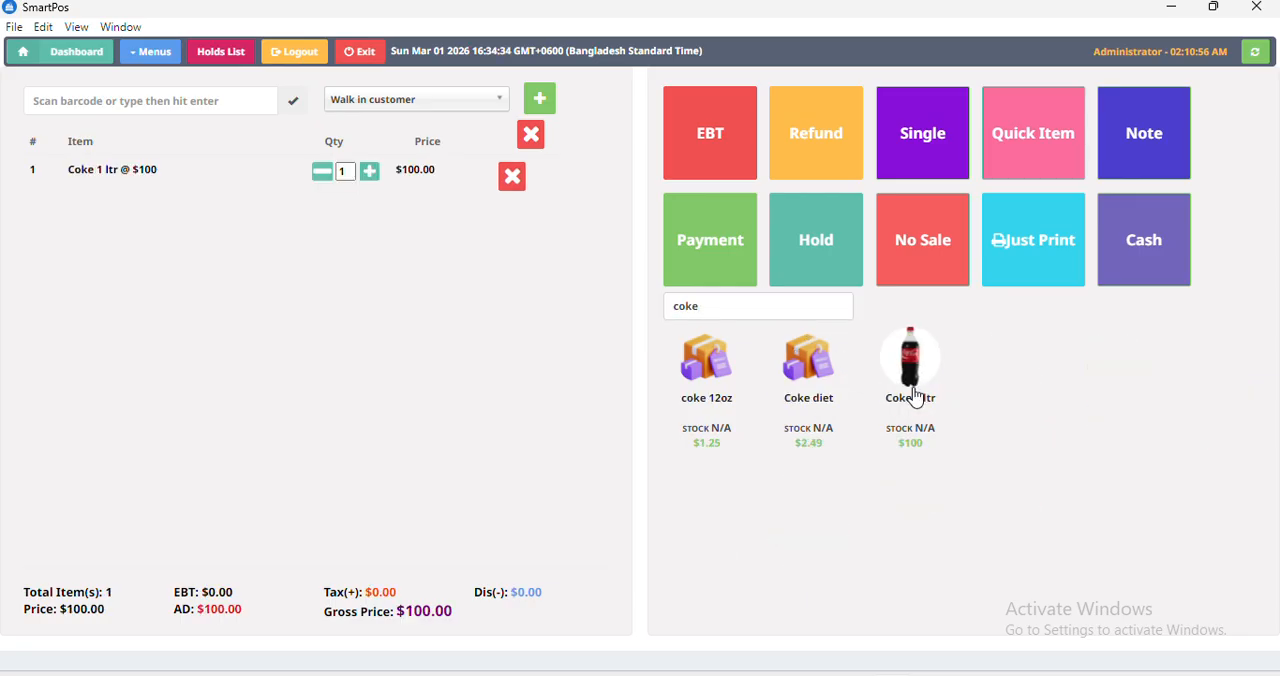
pyautogui.click(916, 398)
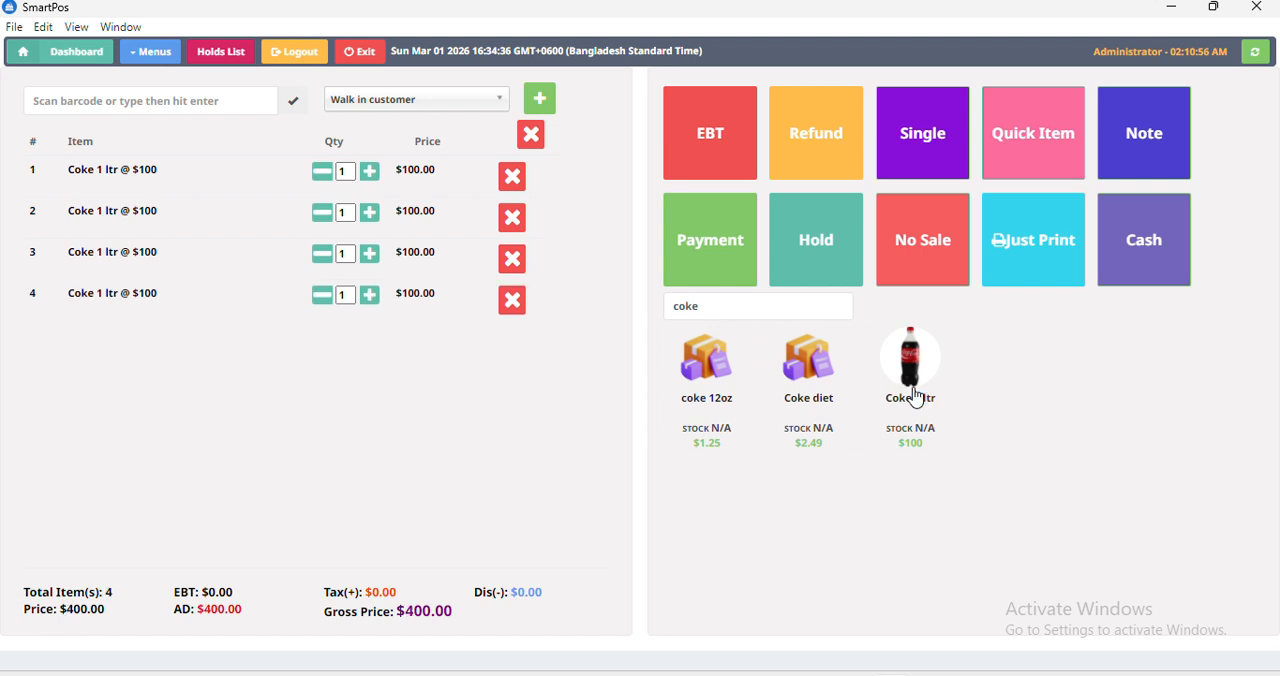
pyautogui.click(510, 305)
pyautogui.click(510, 262)
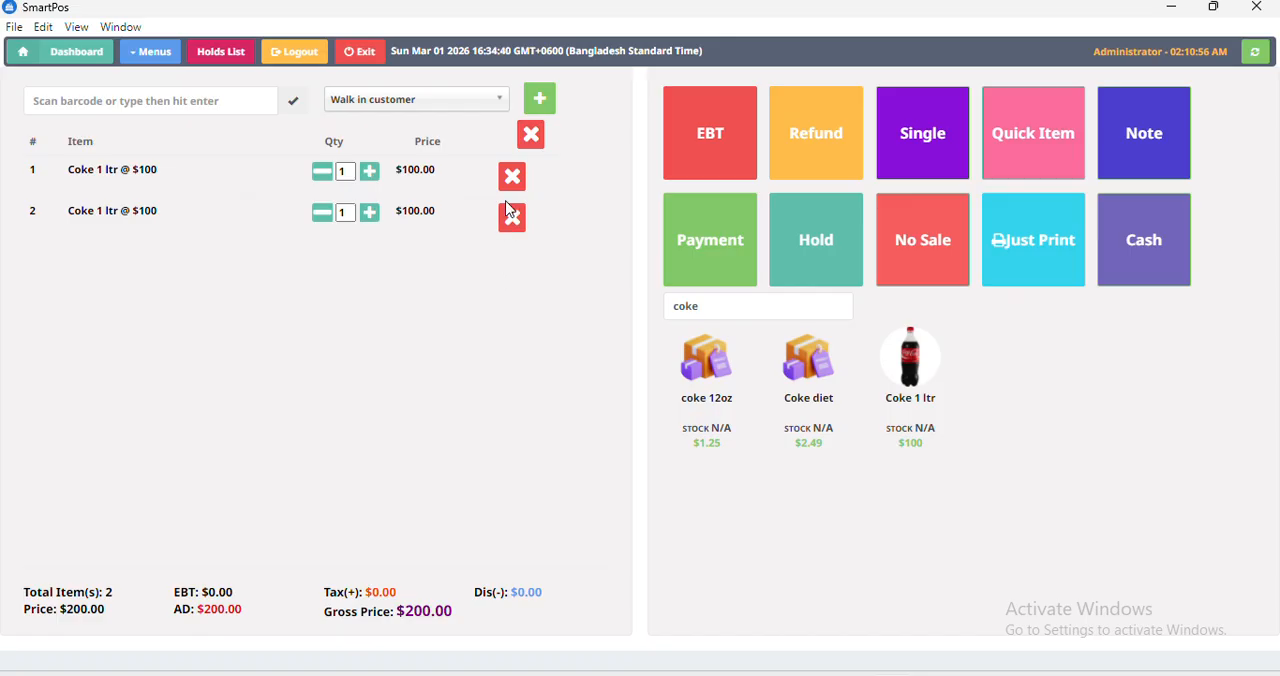
pyautogui.click(511, 217)
# Raise the Coke 1 ltr quantity to 4 and reduce it by one.
pyautogui.click(370, 176)
pyautogui.click(370, 176)
pyautogui.click(370, 176)
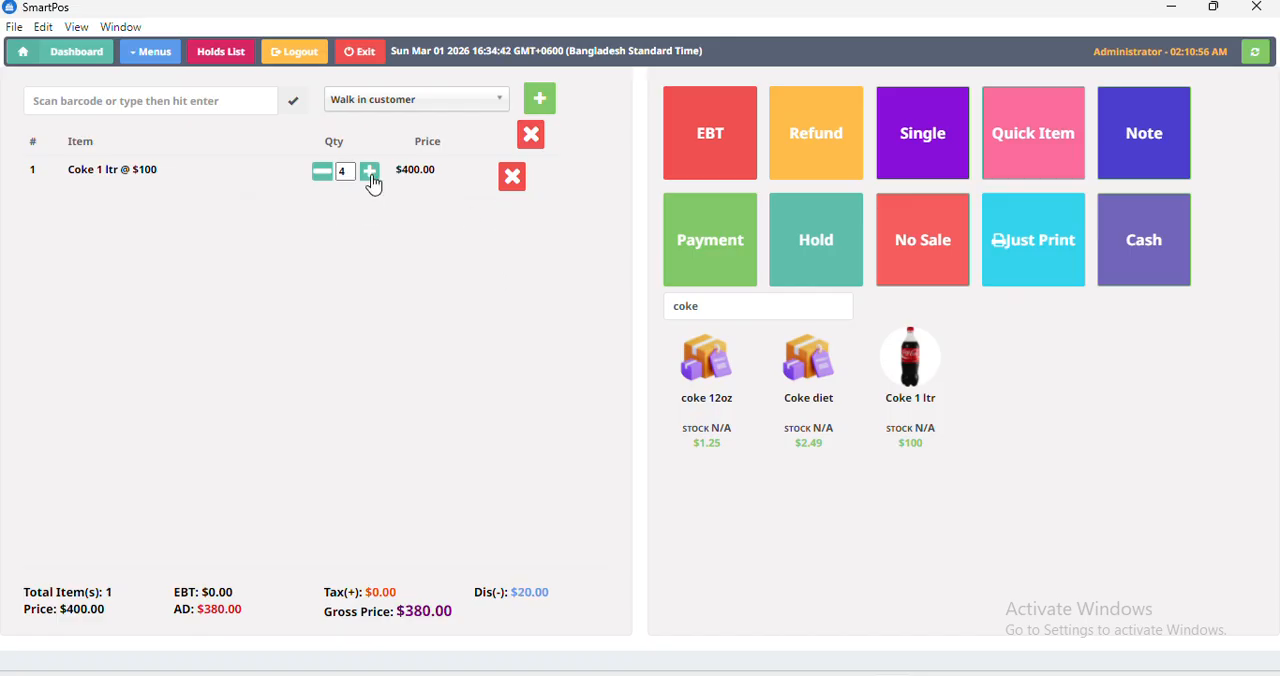
pyautogui.click(321, 172)
# Open the Test2 promotion from the mixed promotions list to examine its items, quantity and discount.
pyautogui.click(150, 55)
pyautogui.click(241, 362)
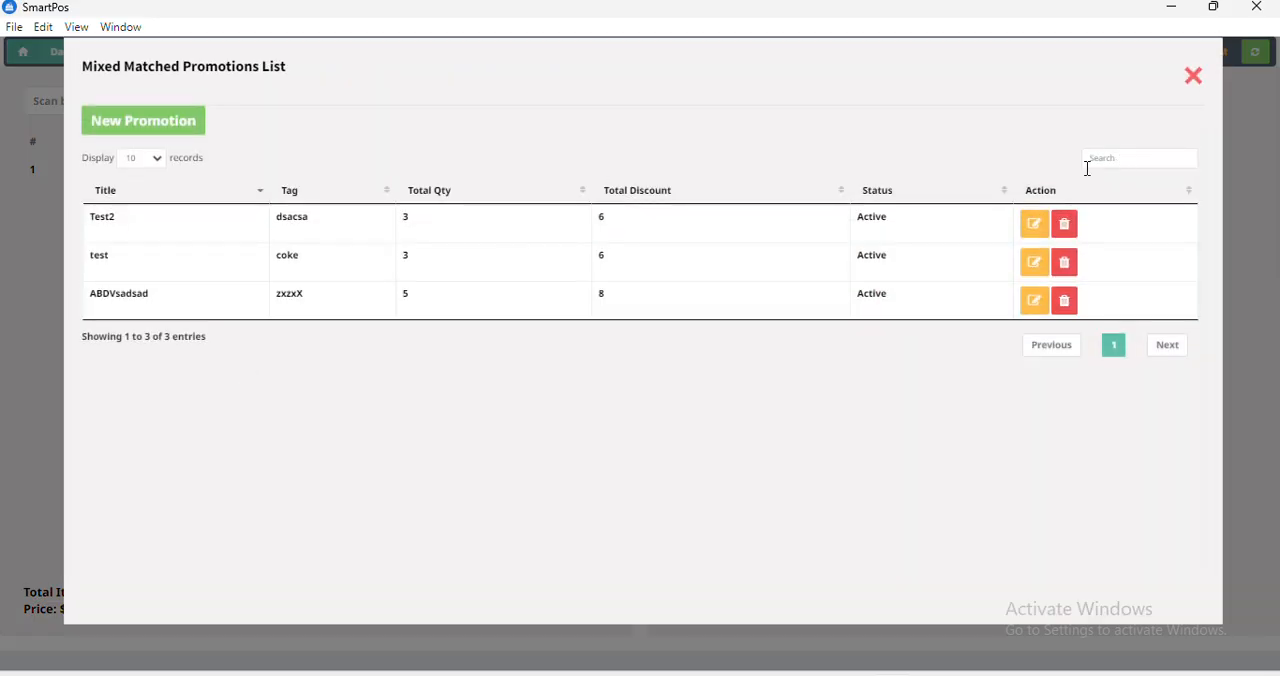
pyautogui.click(1035, 224)
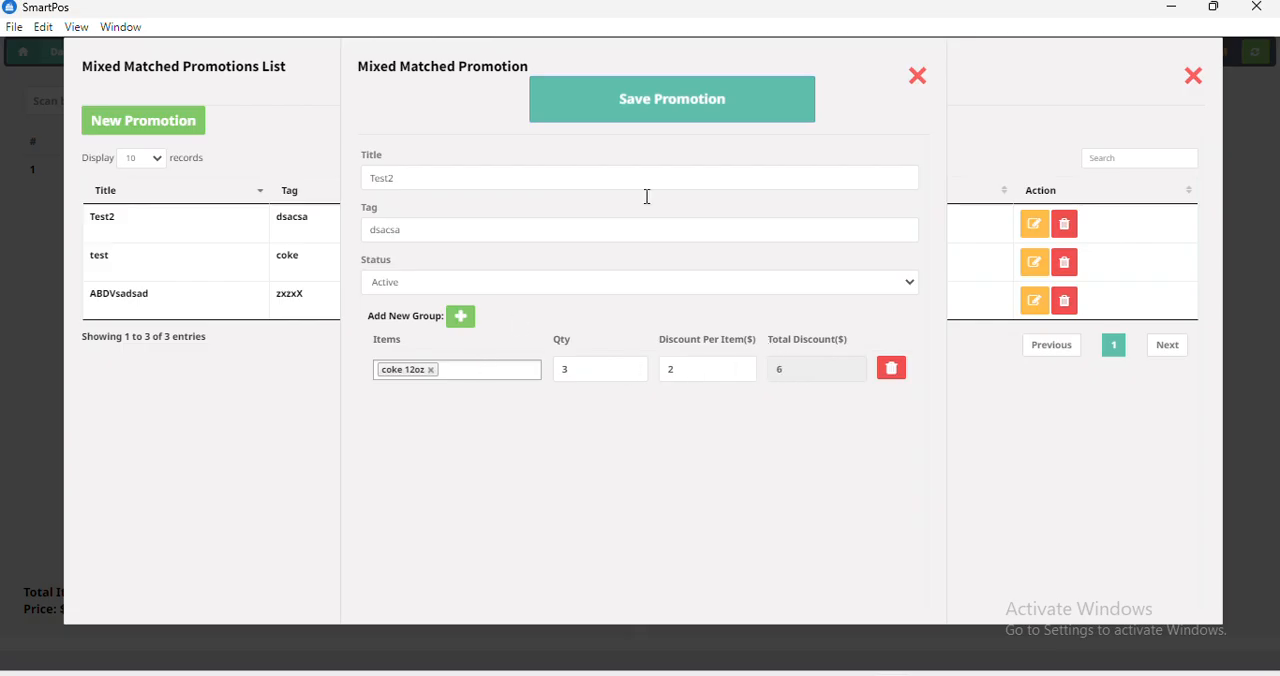
# Close the Test2 promotion and the mixed promotions list, and try to open the ReInvoice List.
pyautogui.click(921, 79)
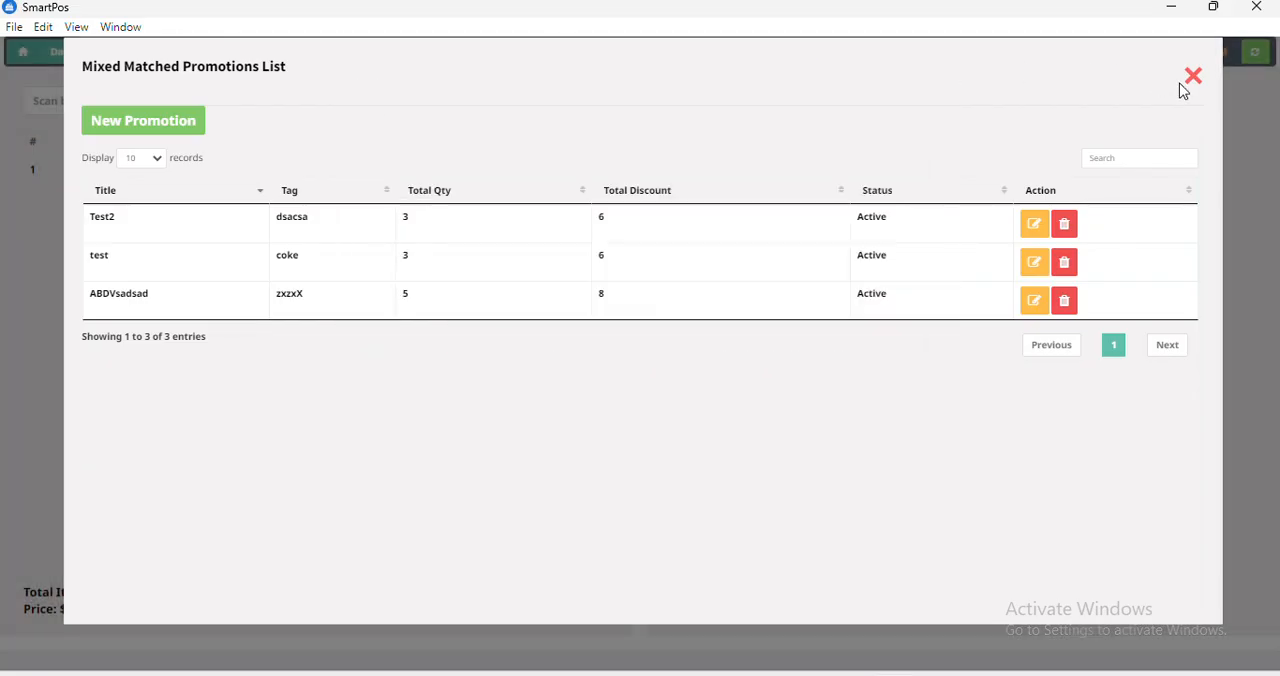
pyautogui.click(1193, 80)
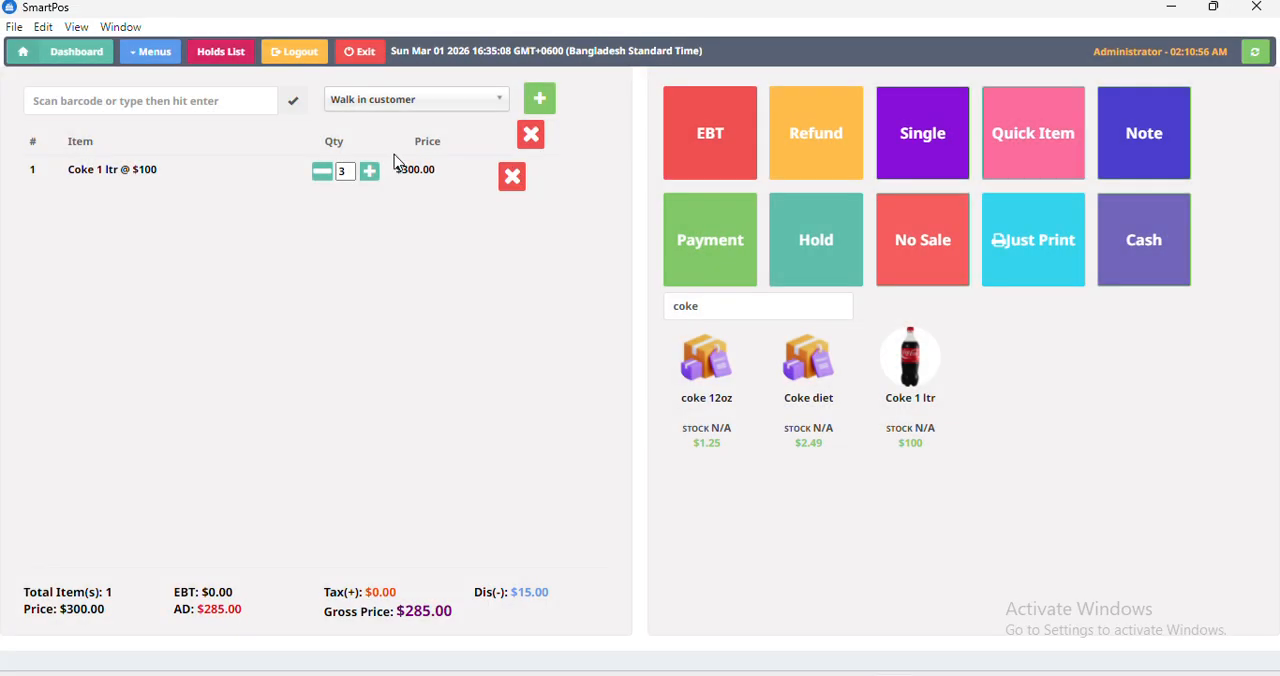
pyautogui.click(148, 51)
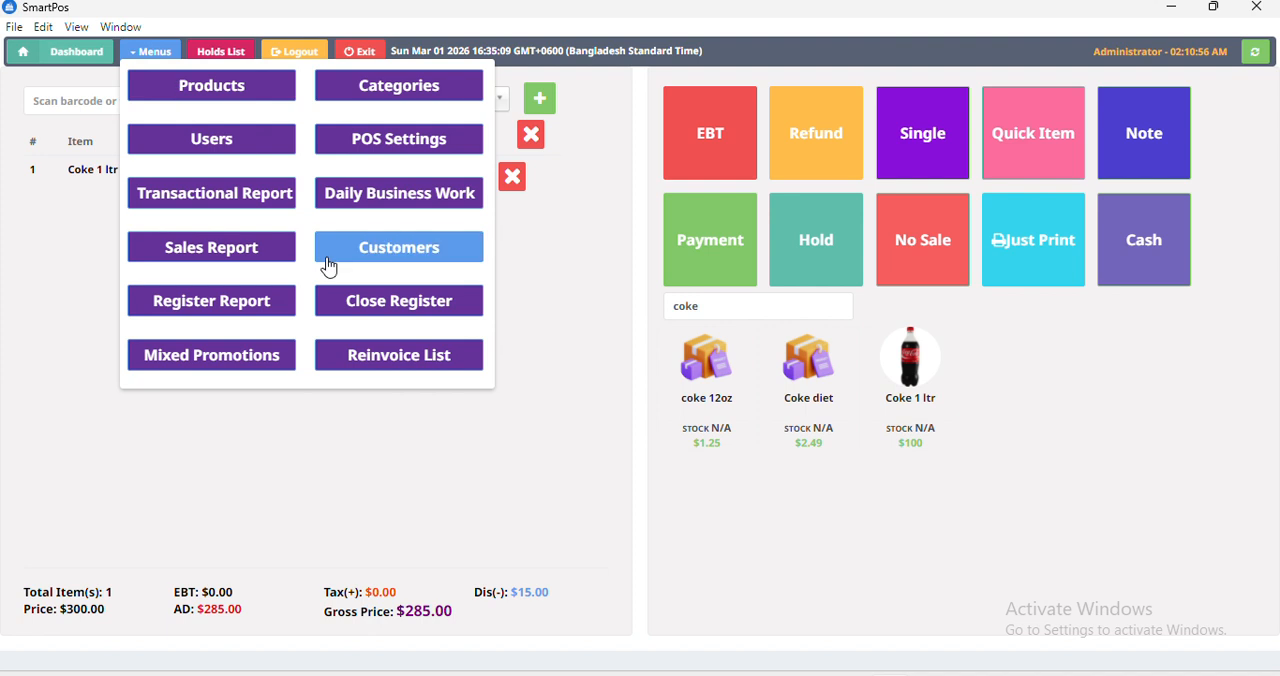
pyautogui.click(372, 354)
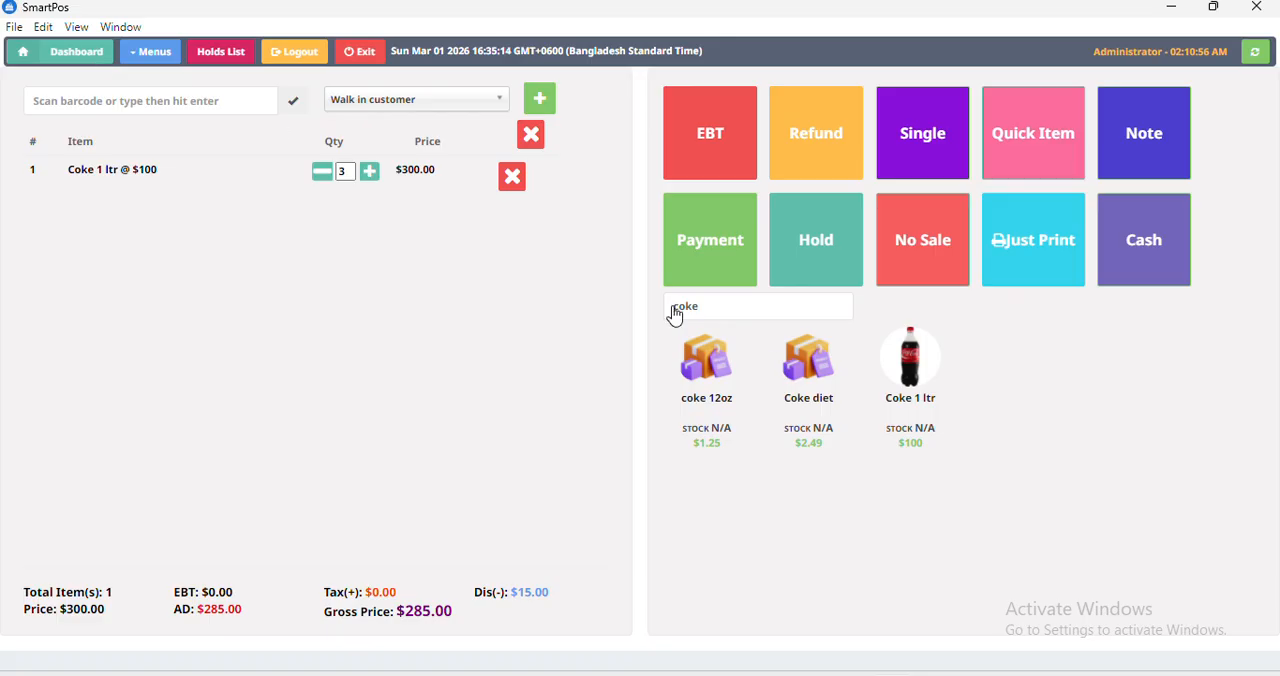
# Clear all items from the cart and confirm the removal.
pyautogui.click(530, 135)
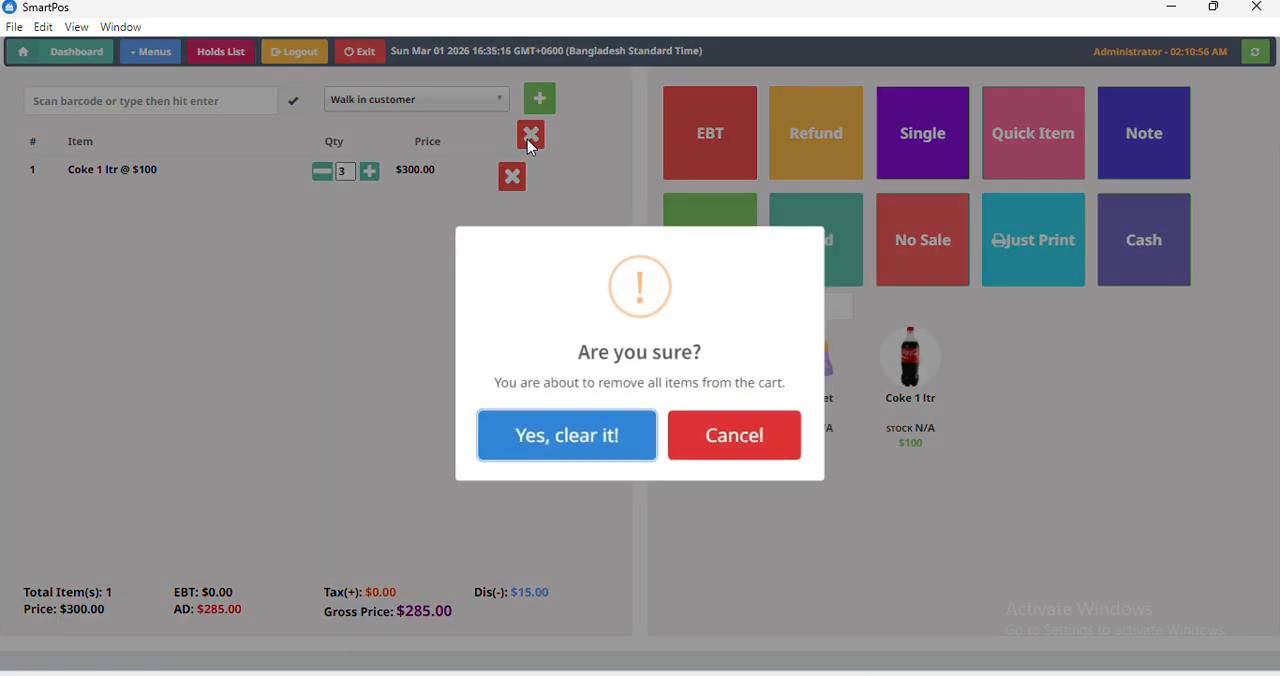
pyautogui.click(600, 436)
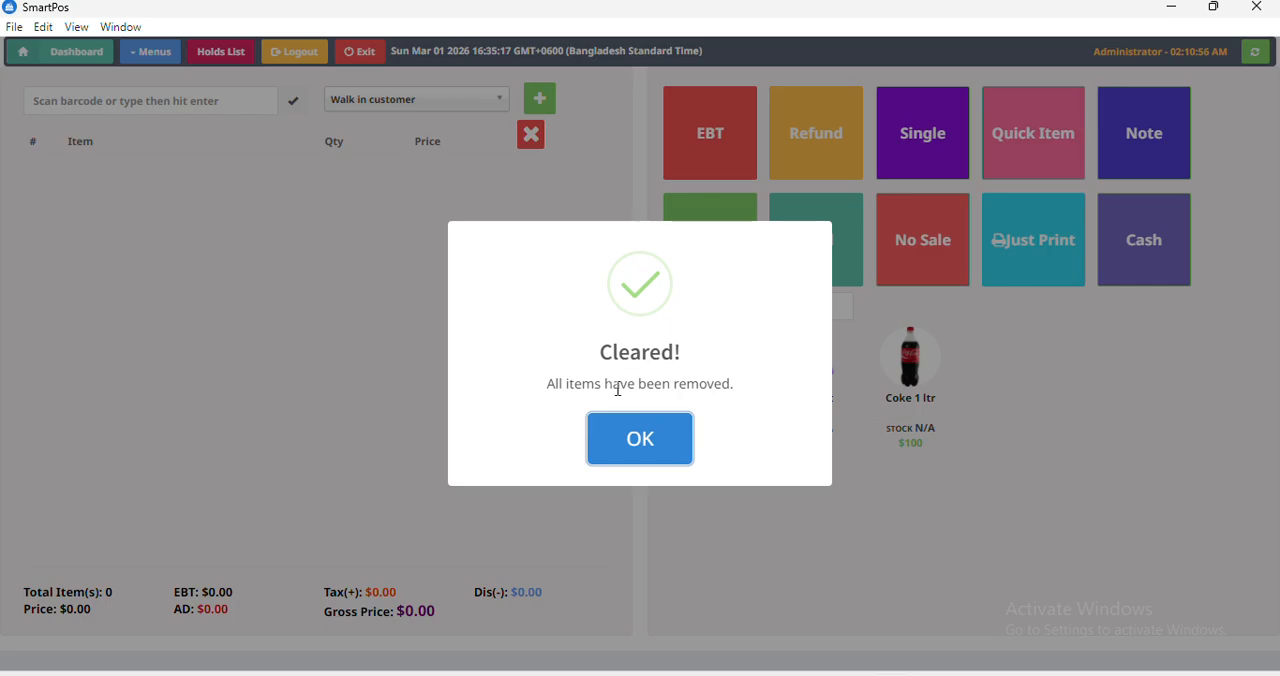
pyautogui.click(620, 437)
# Open the ReInvoice List and view the receipts of the $2.68 and $190.00 cash sales, closing each one.
pyautogui.click(160, 52)
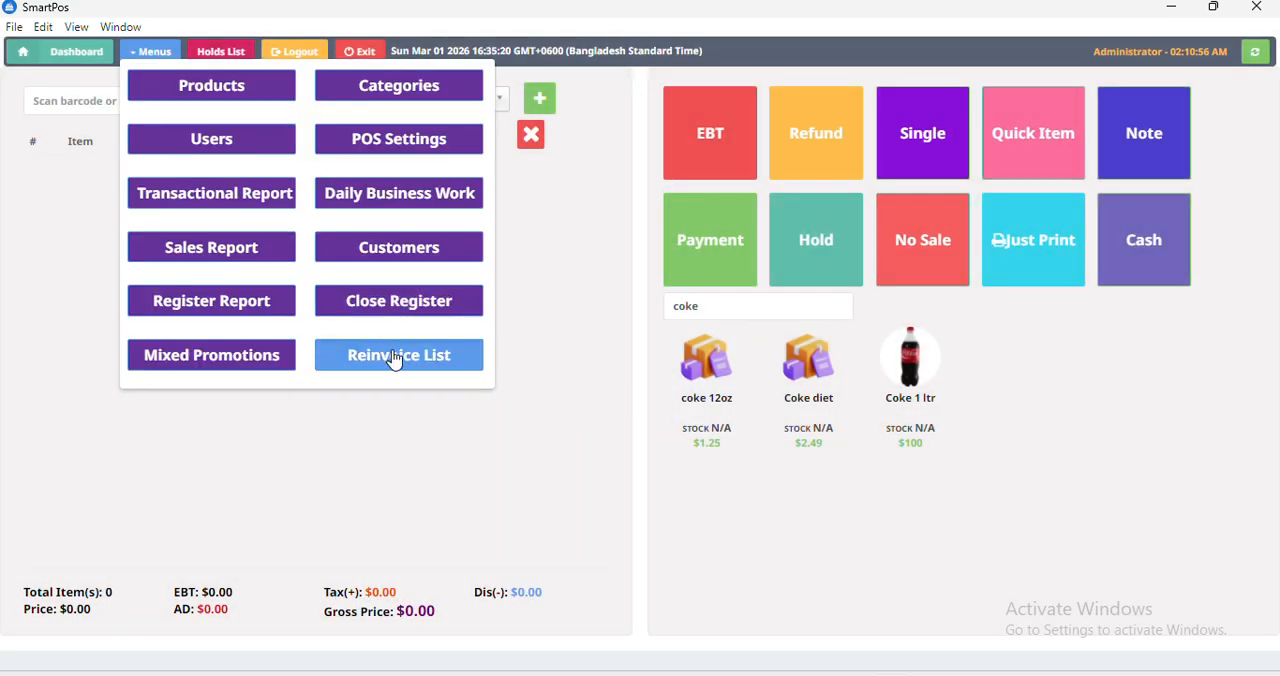
pyautogui.click(396, 358)
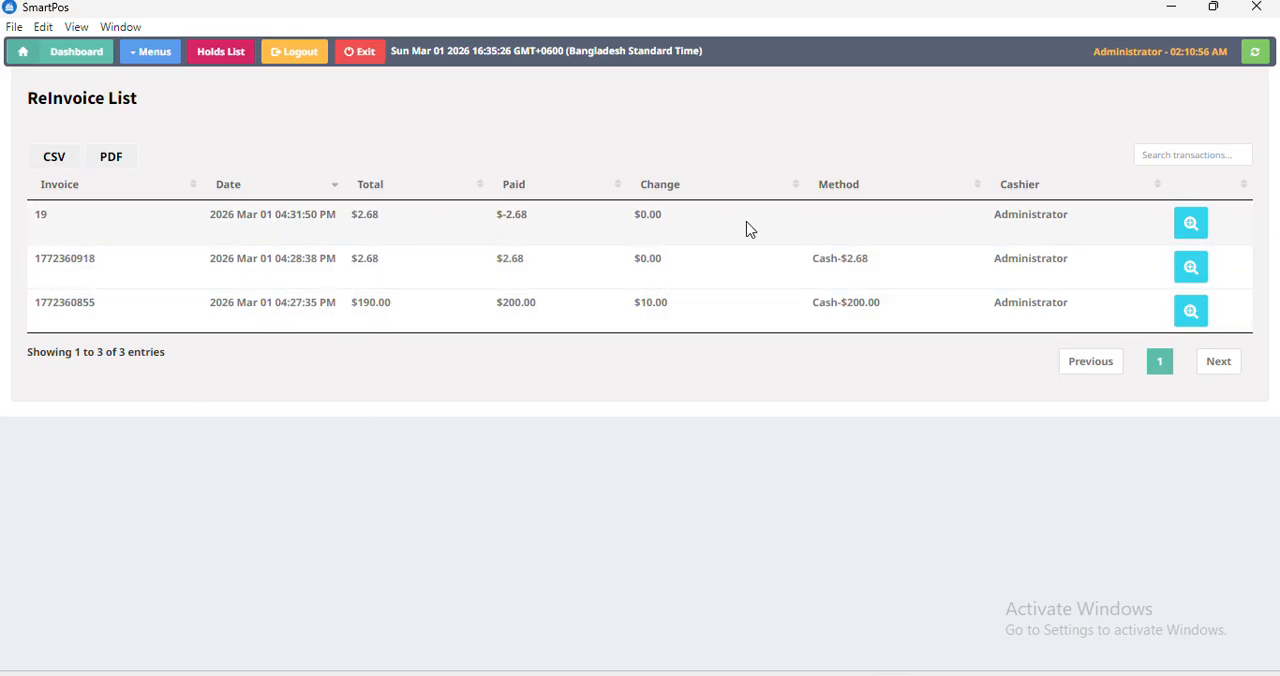
pyautogui.click(1190, 272)
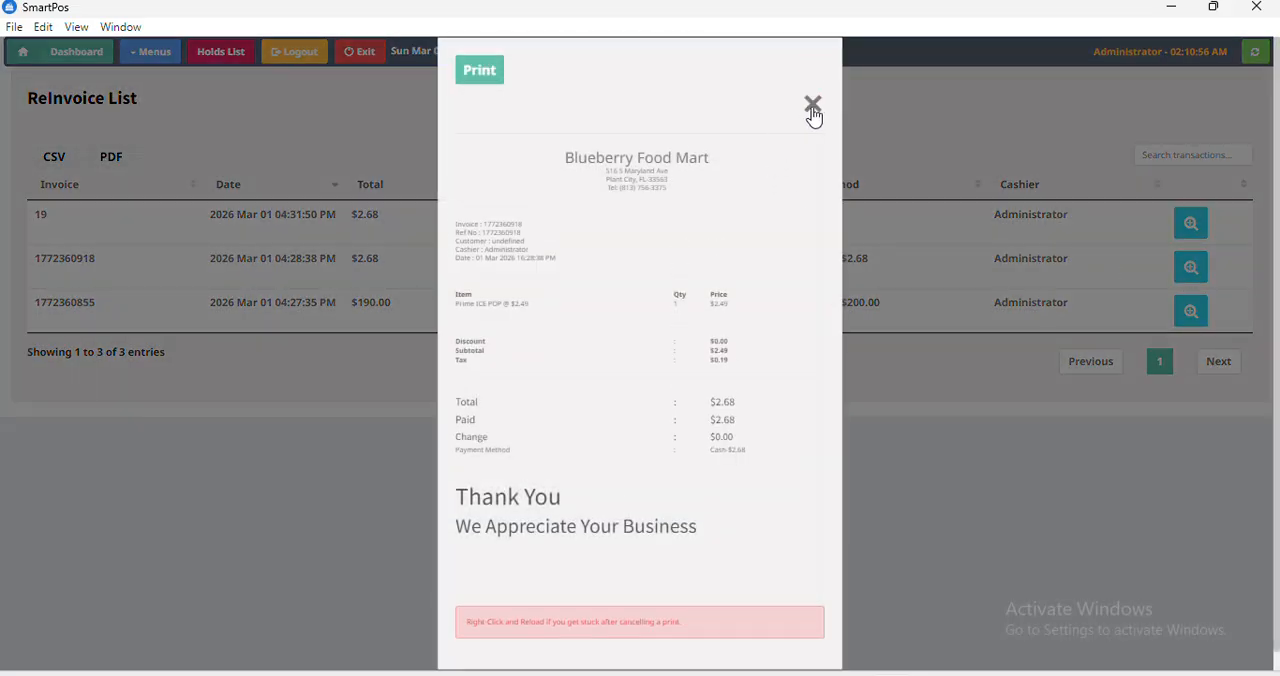
pyautogui.click(812, 104)
pyautogui.click(1189, 316)
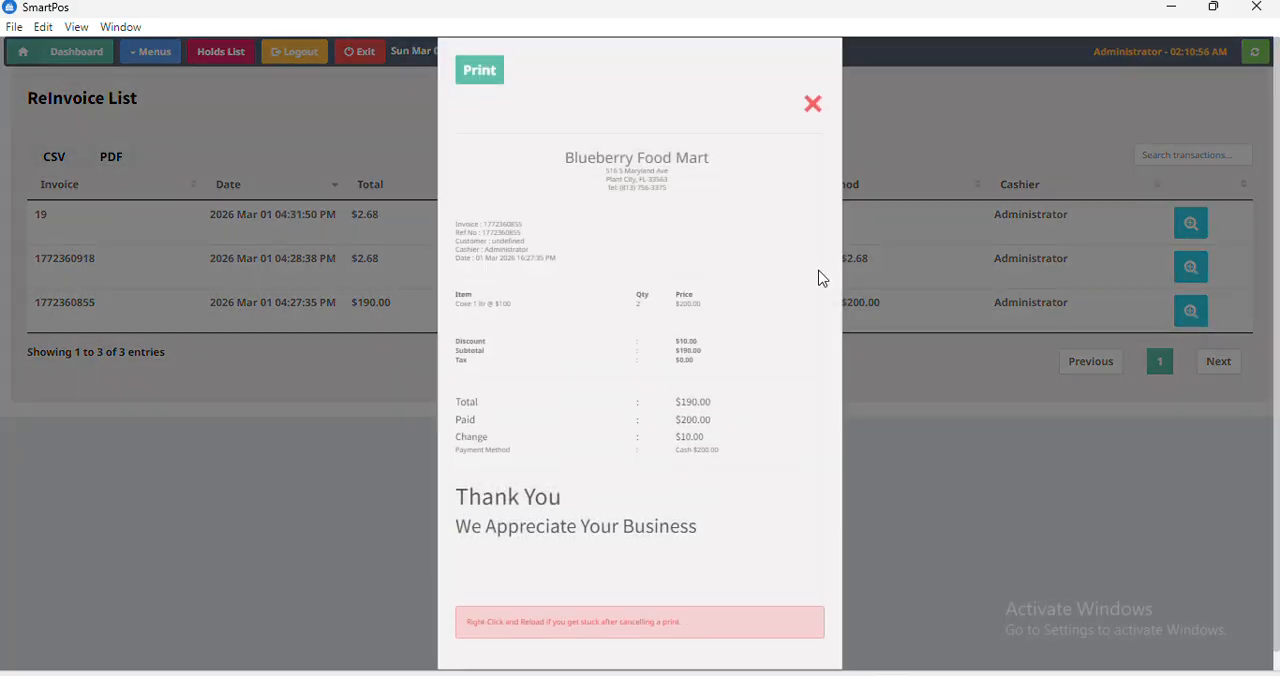
pyautogui.click(812, 105)
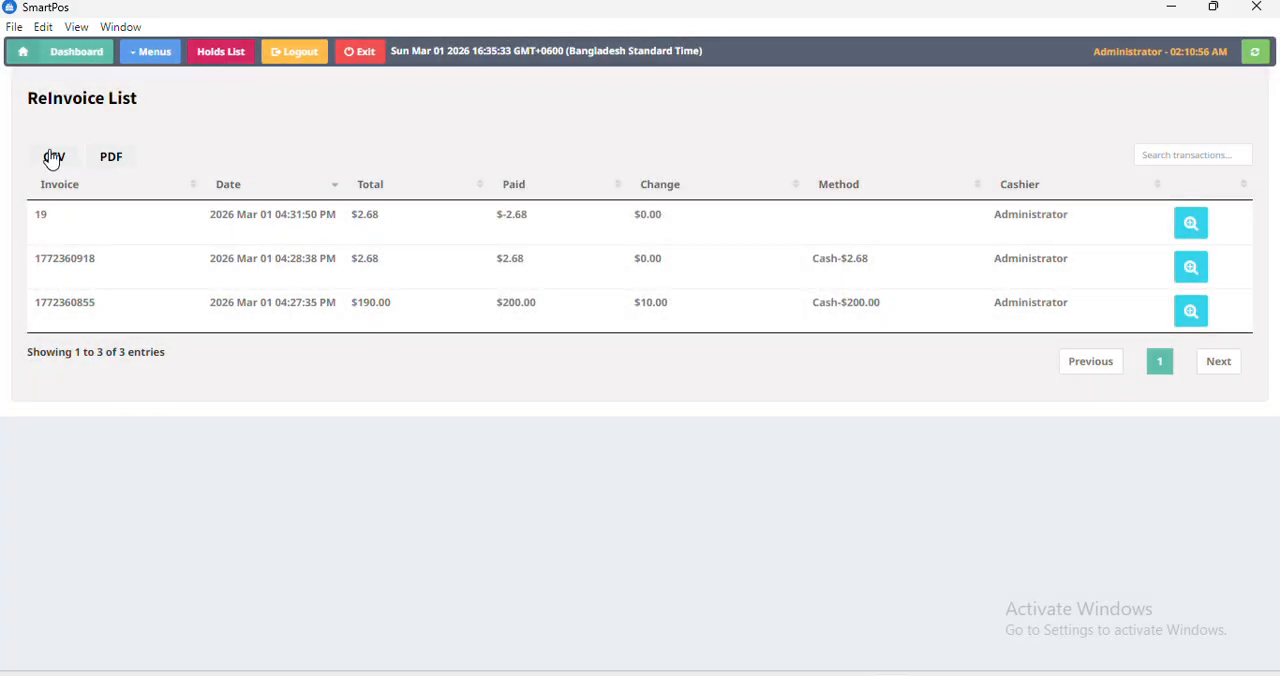
# Return to the sales screen and log out of the Administrator account, confirming the logout.
pyautogui.click(51, 60)
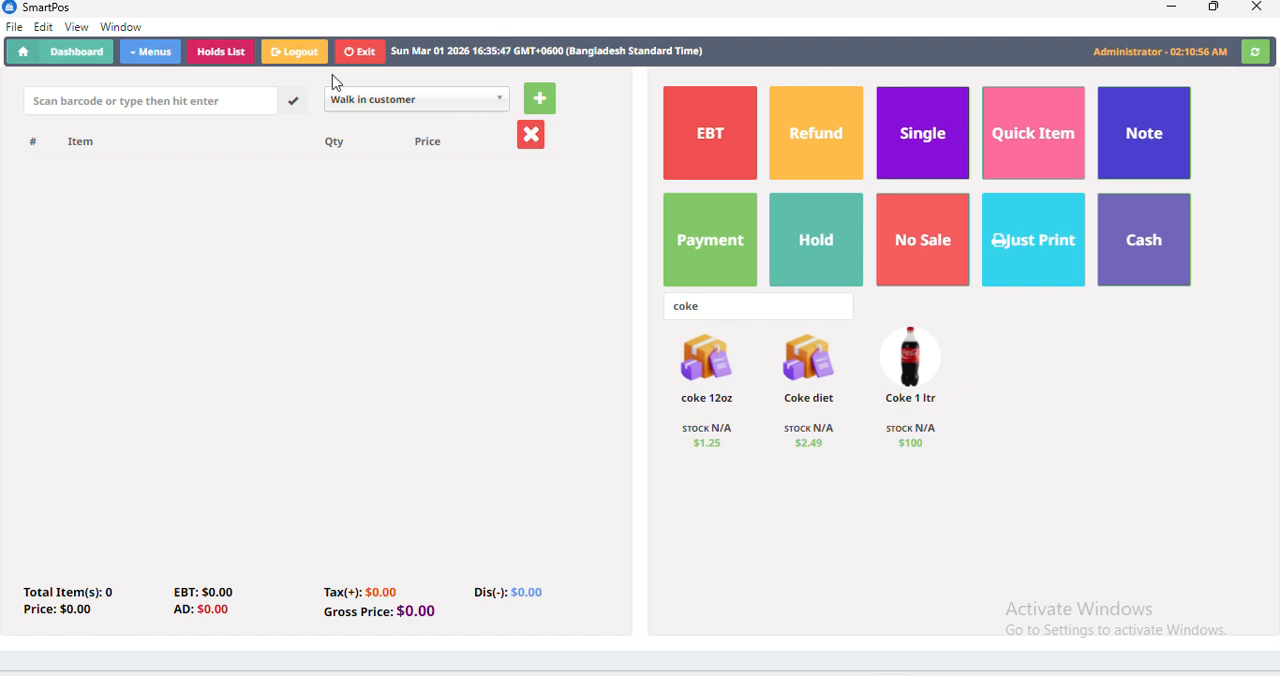
pyautogui.click(298, 55)
pyautogui.click(569, 443)
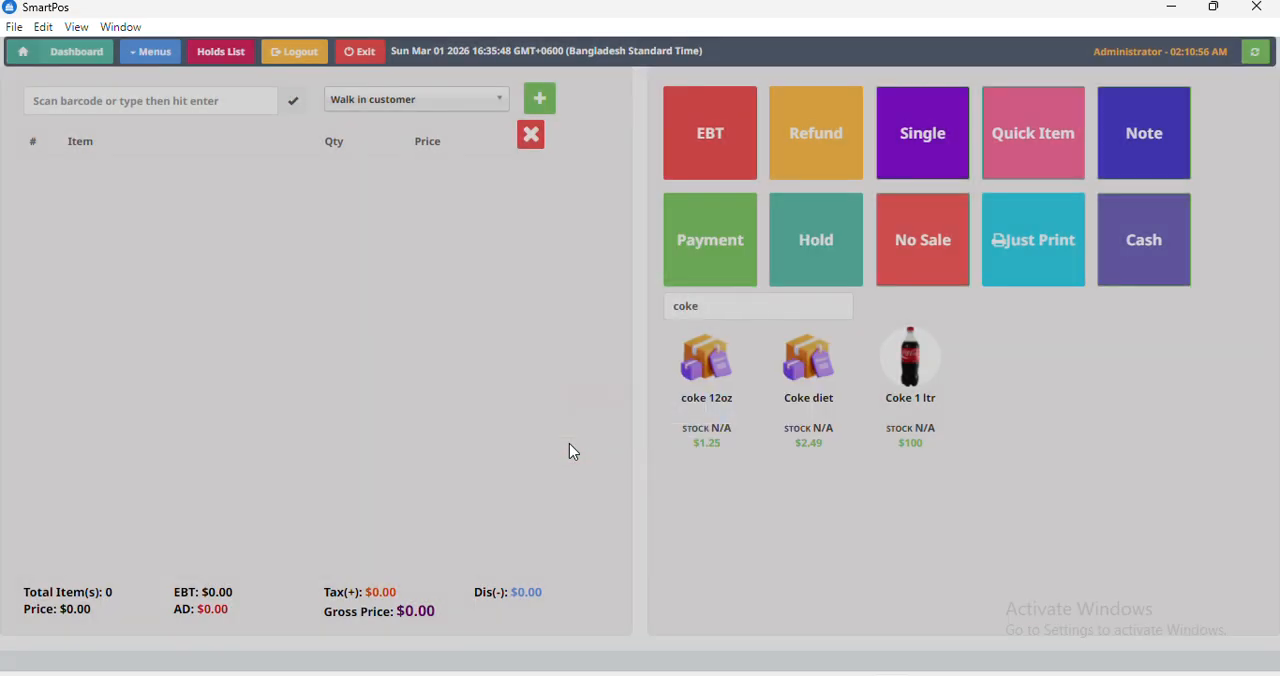